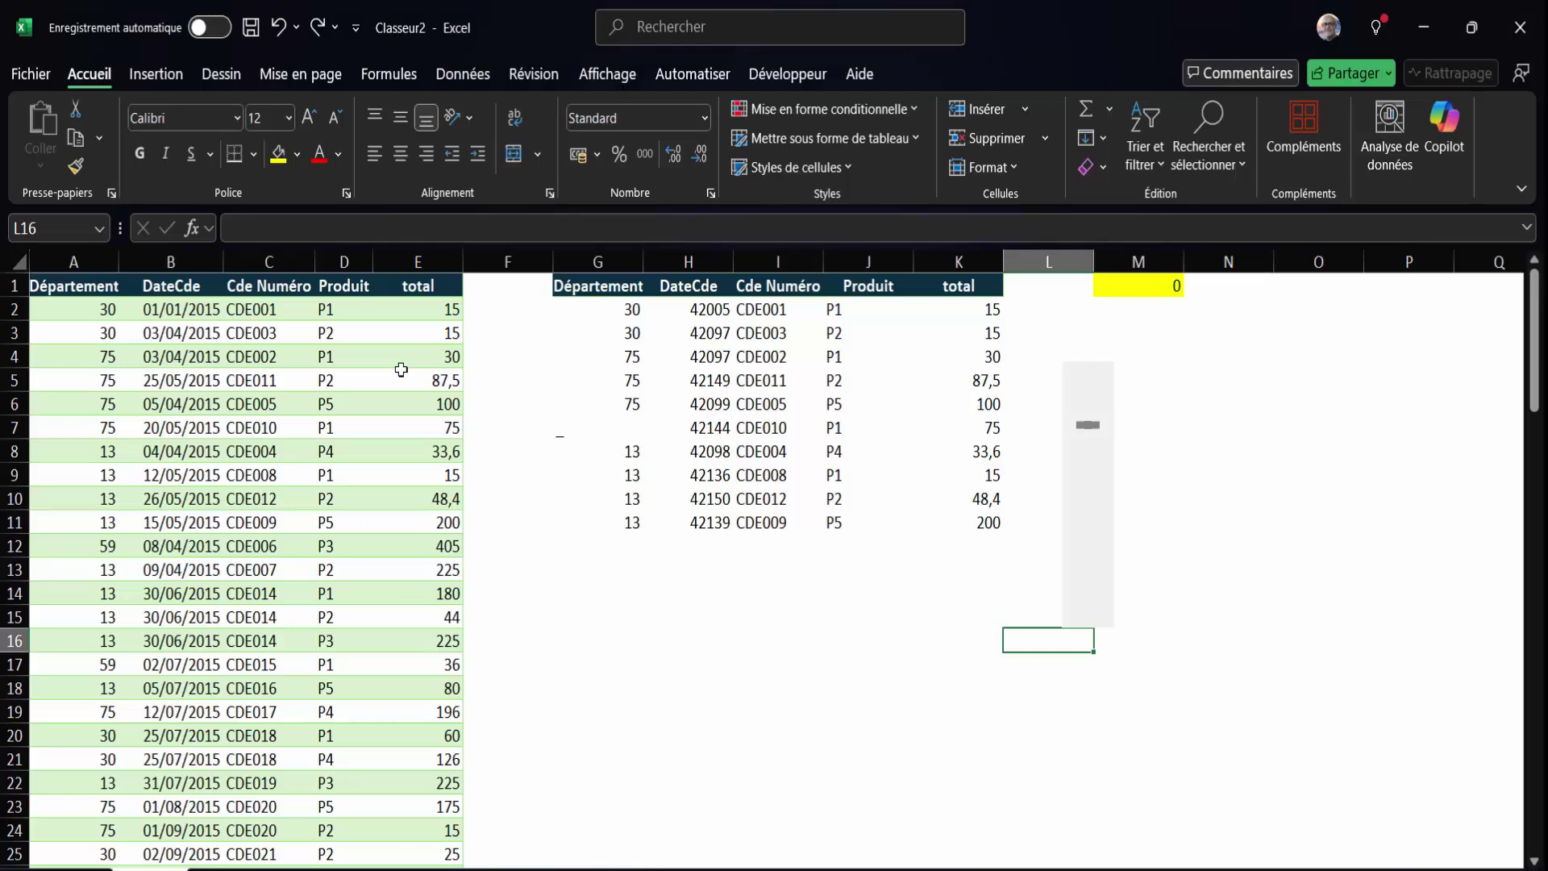
# Step: Review the order table, selecting a total and an order date, then scrolling through the rows
pyautogui.click(401, 369)
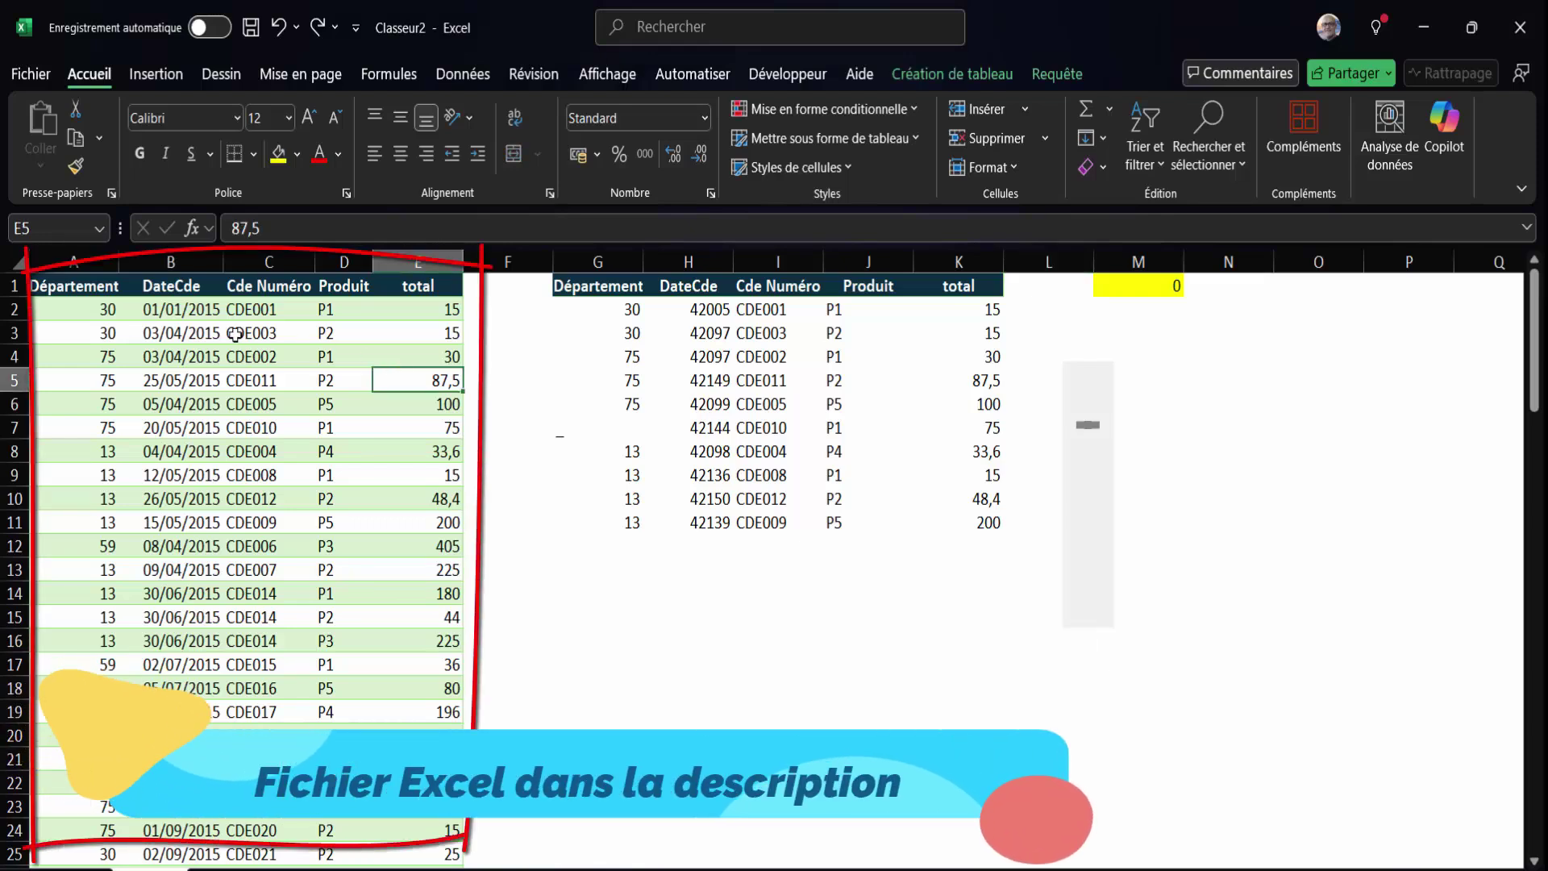
pyautogui.click(196, 331)
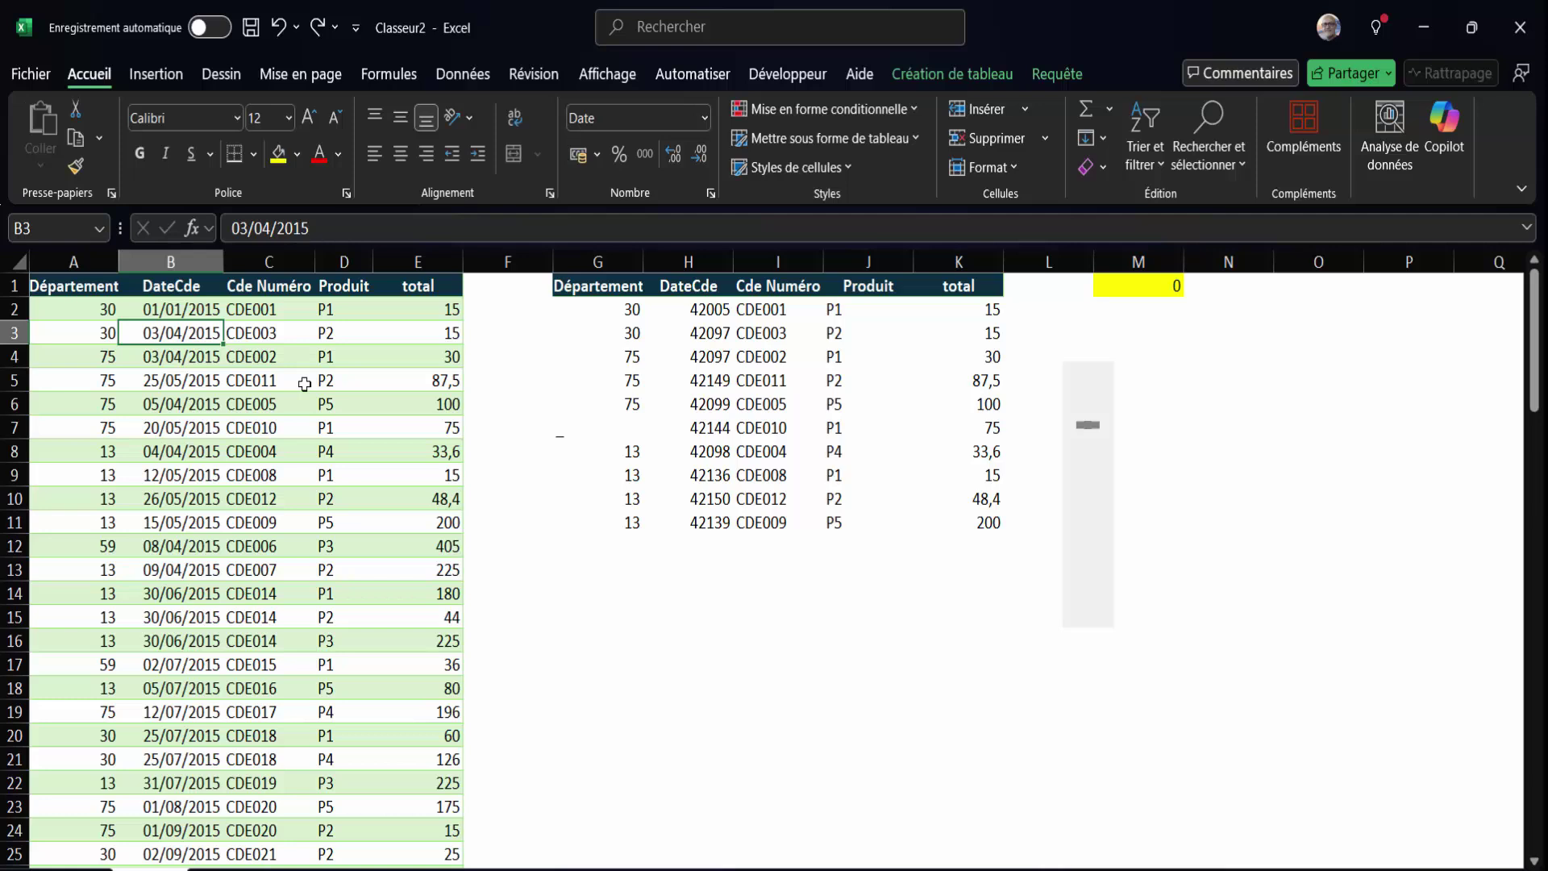
pyautogui.scroll(-3, 305, 384)
pyautogui.scroll(-2, 304, 384)
pyautogui.scroll(-2, 305, 384)
pyautogui.scroll(-7, 305, 384)
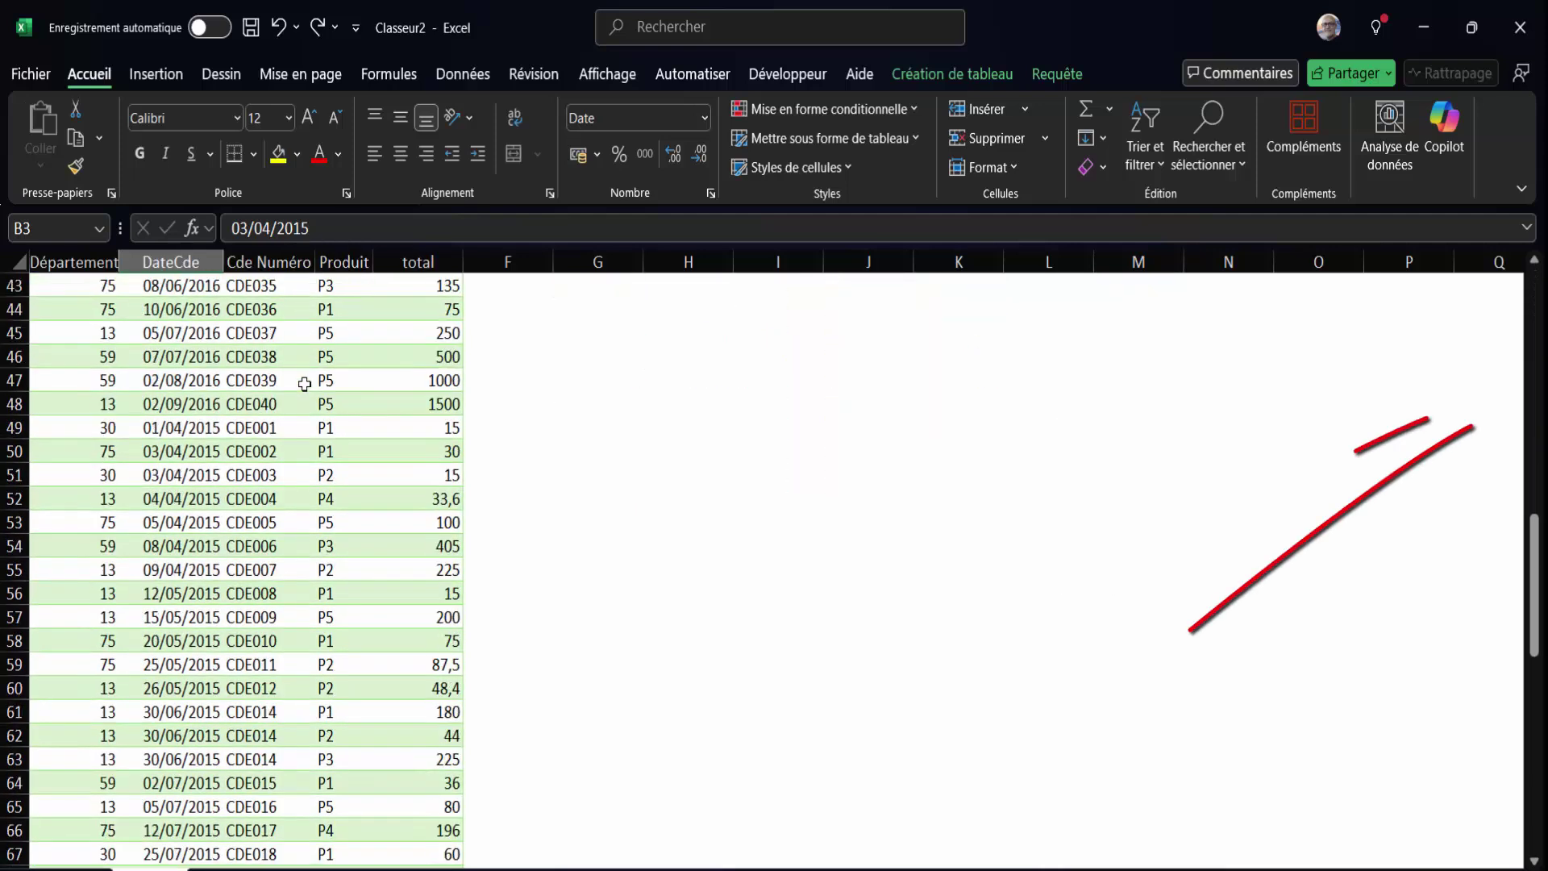
pyautogui.scroll(-2, 305, 384)
pyautogui.scroll(-6, 305, 384)
pyautogui.scroll(-4, 305, 383)
pyautogui.scroll(-1, 304, 384)
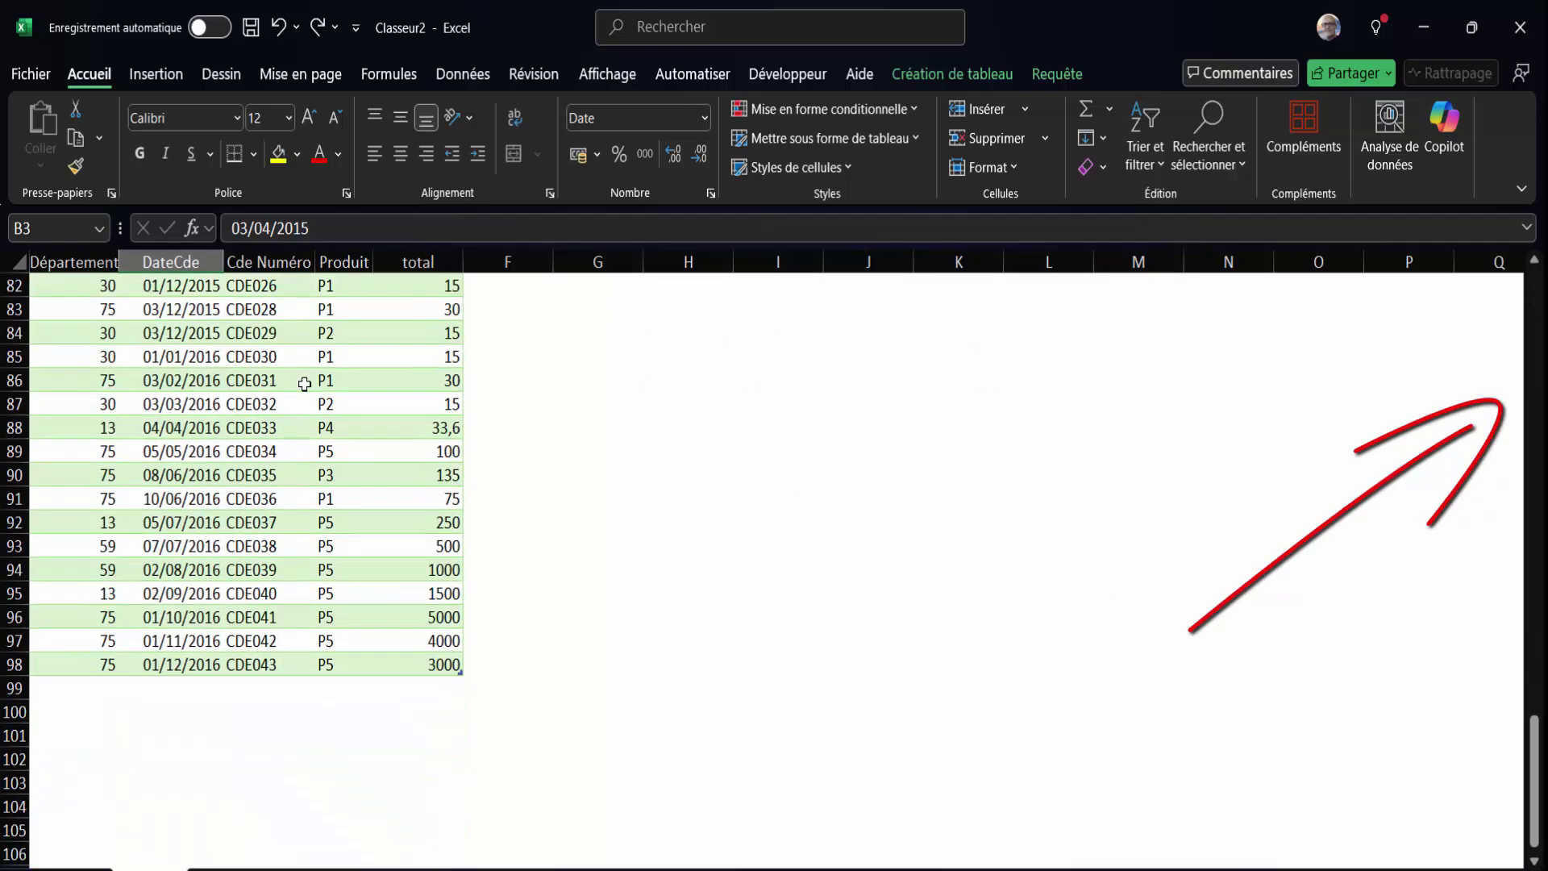
pyautogui.scroll(8, 305, 384)
pyautogui.scroll(8, 305, 384)
pyautogui.scroll(-1, 305, 384)
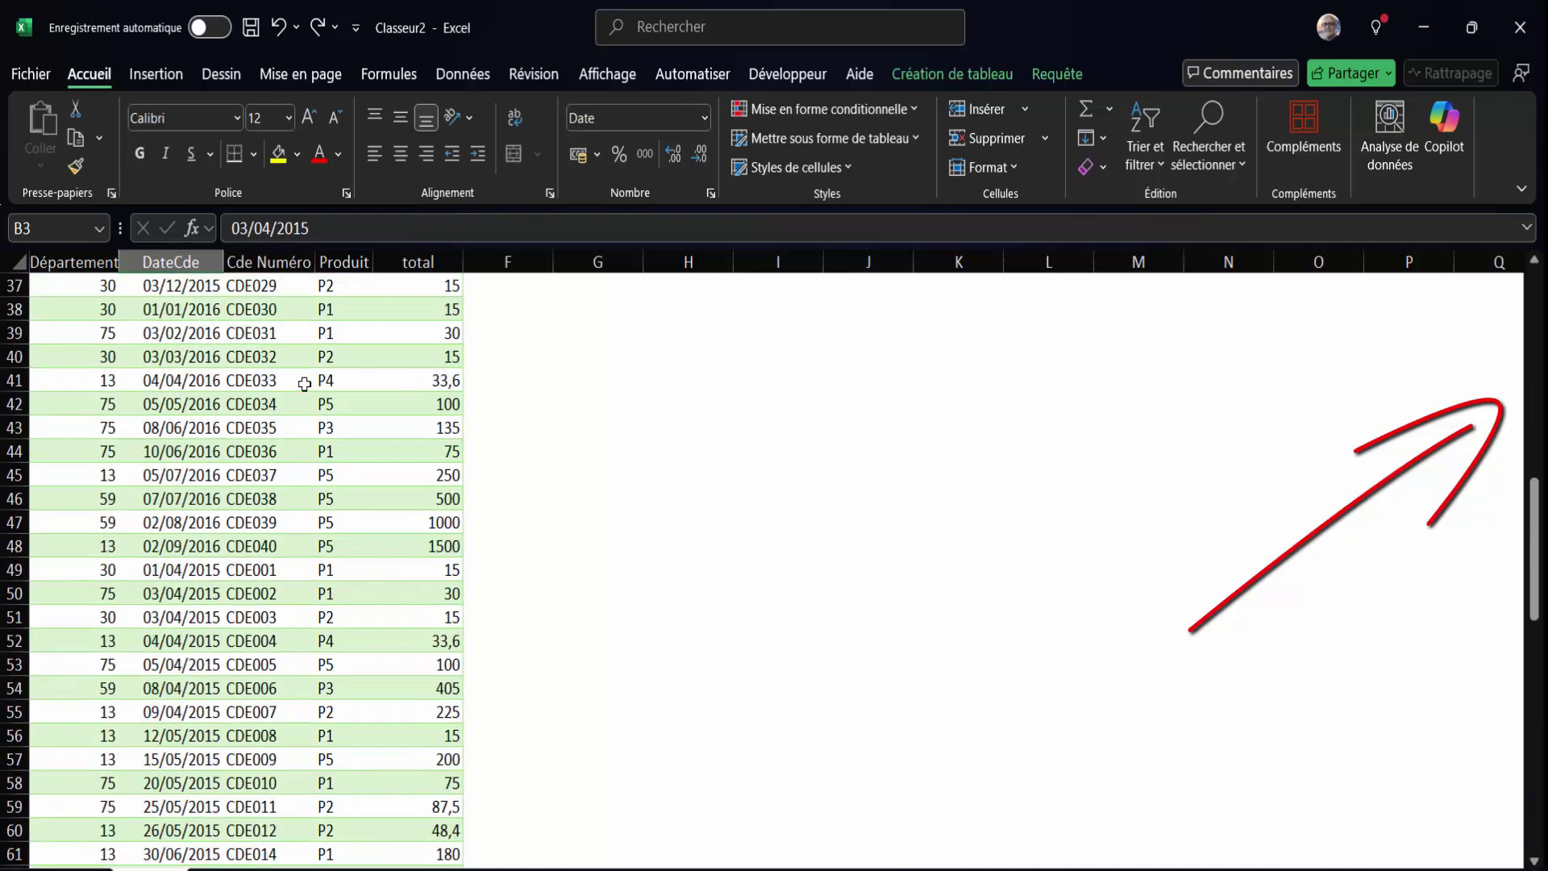
pyautogui.scroll(-11, 305, 383)
pyautogui.scroll(-6, 304, 384)
pyautogui.scroll(-1, 305, 384)
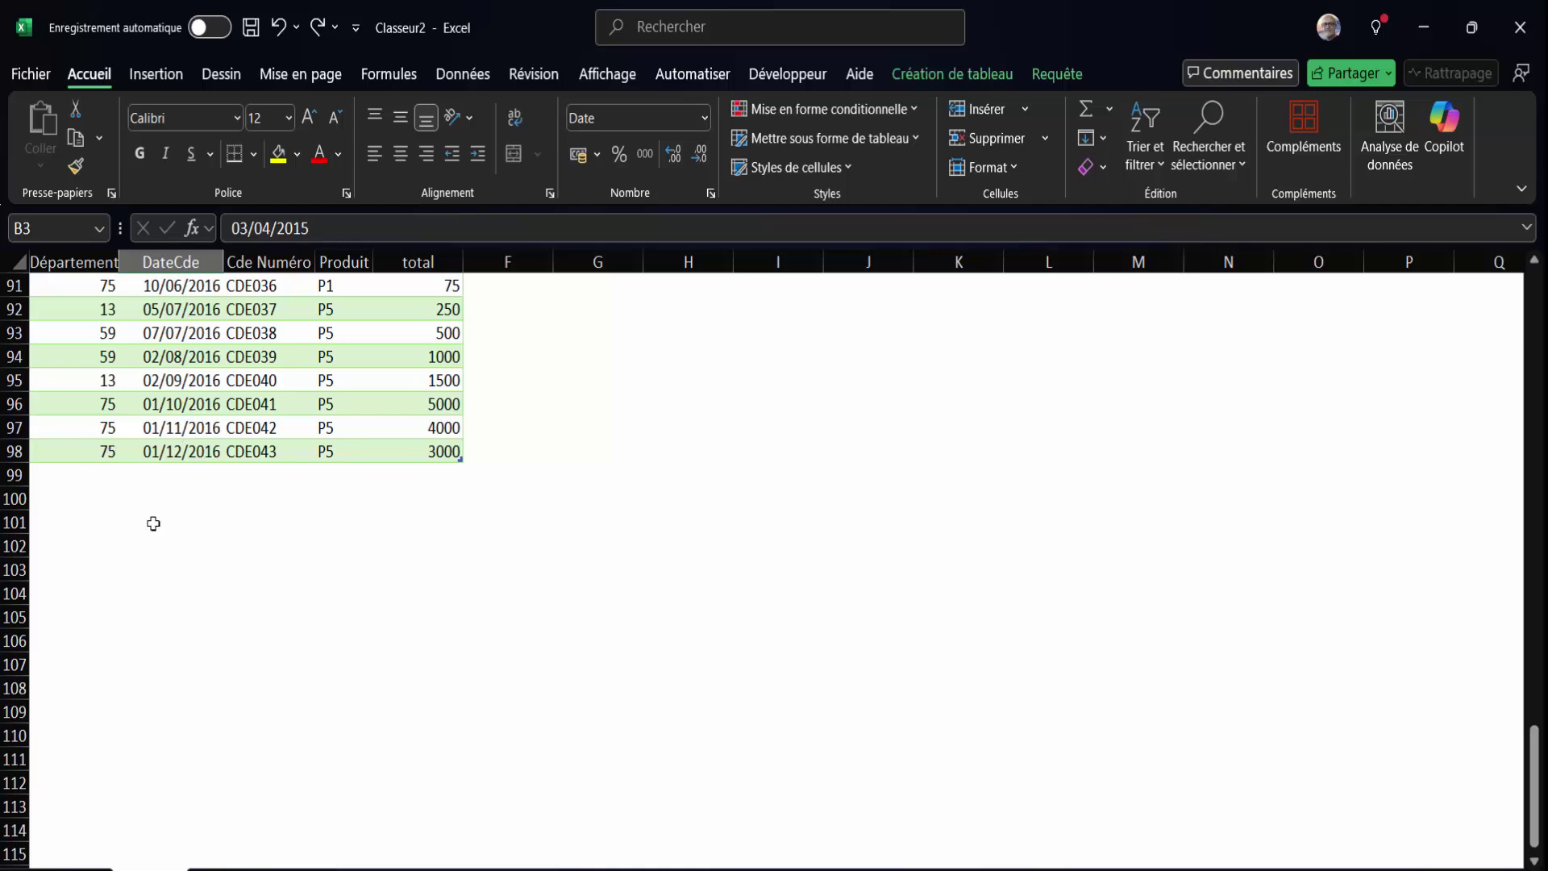
pyautogui.scroll(8, 153, 523)
pyautogui.scroll(8, 153, 523)
pyautogui.scroll(8, 153, 523)
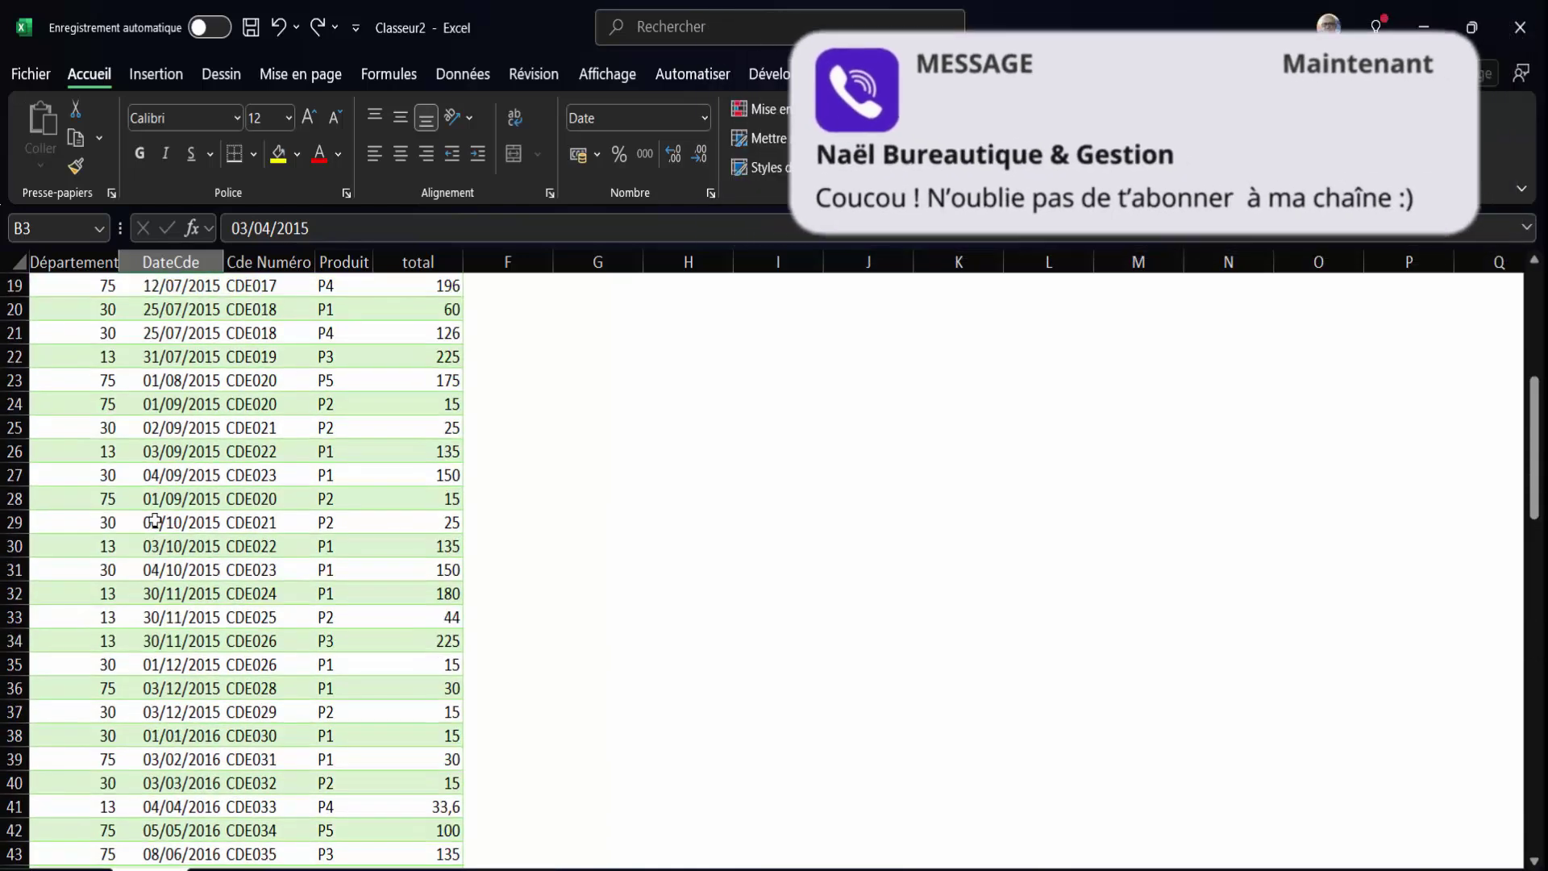
pyautogui.scroll(6, 153, 521)
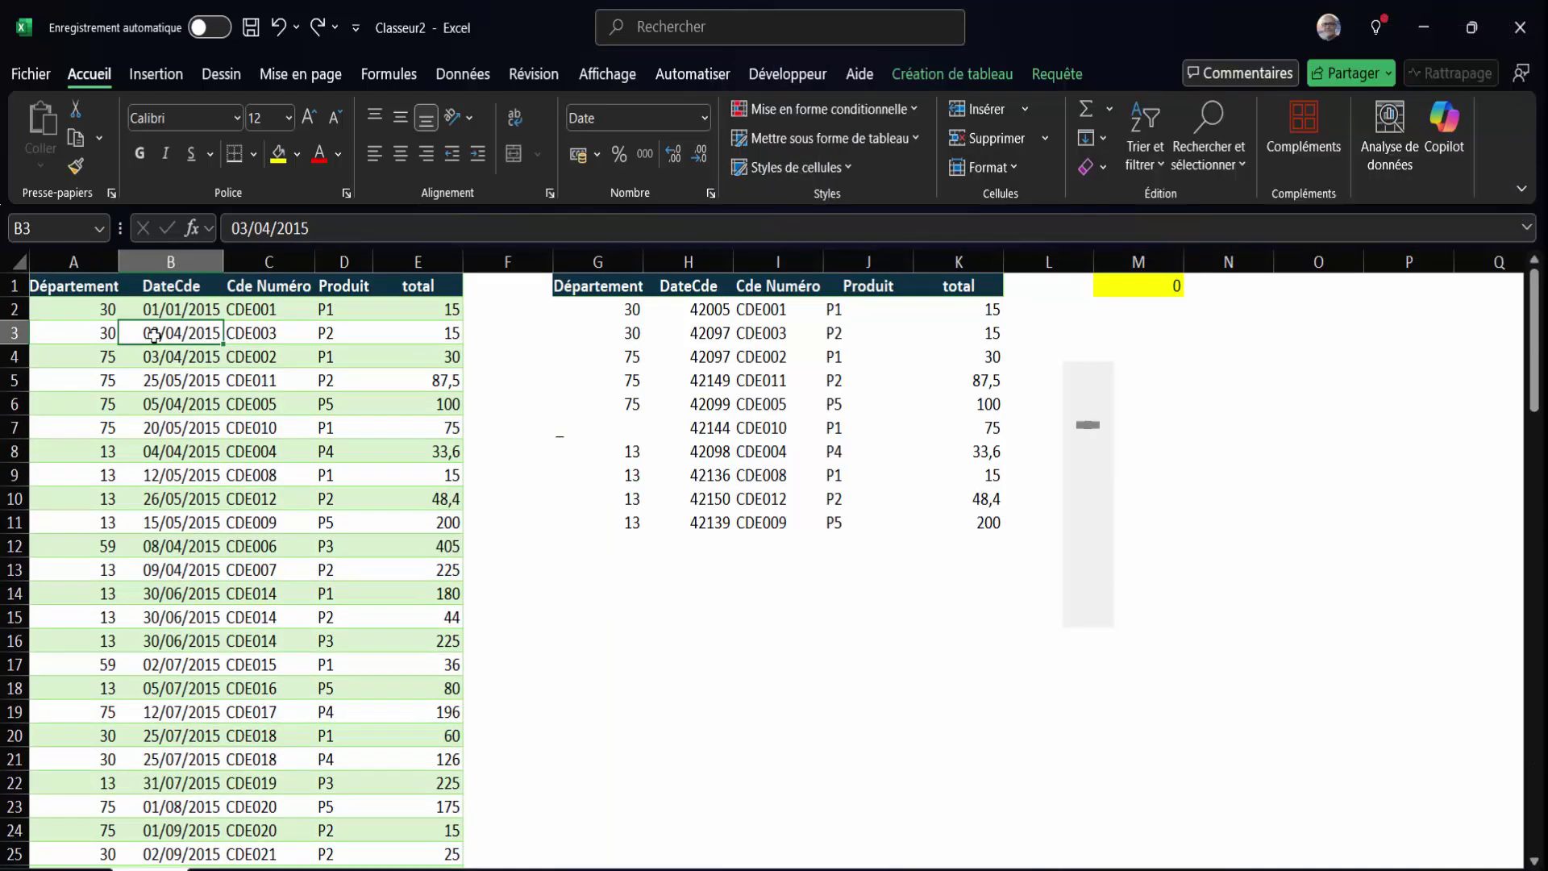
# Step: Jump from an empty cell to the sheet's last row, return to the top, and select C6
pyautogui.click(519, 298)
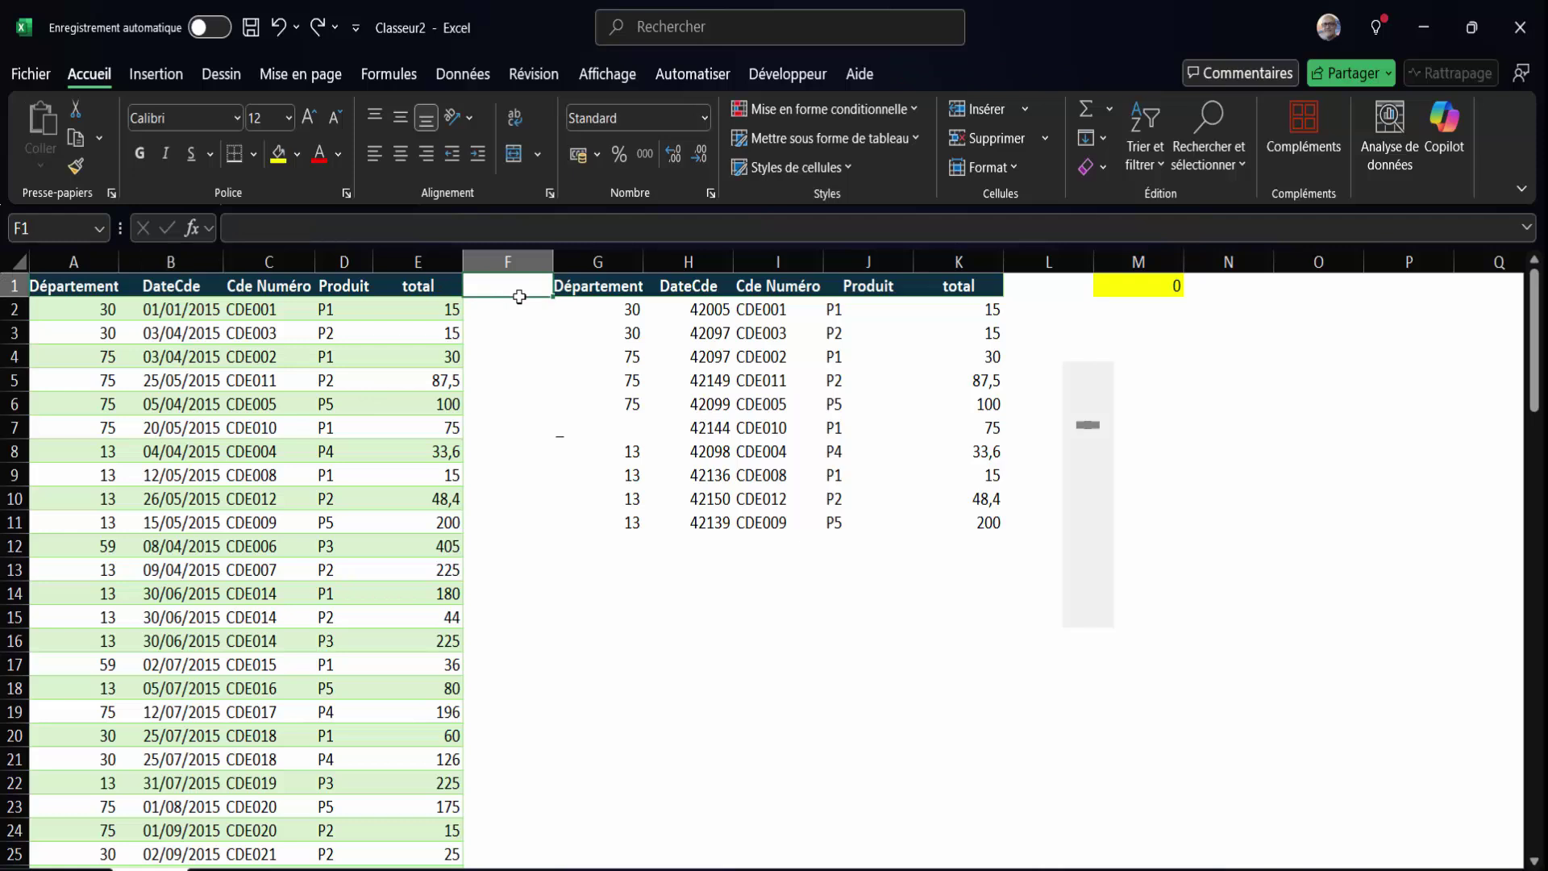
pyautogui.click(1376, 313)
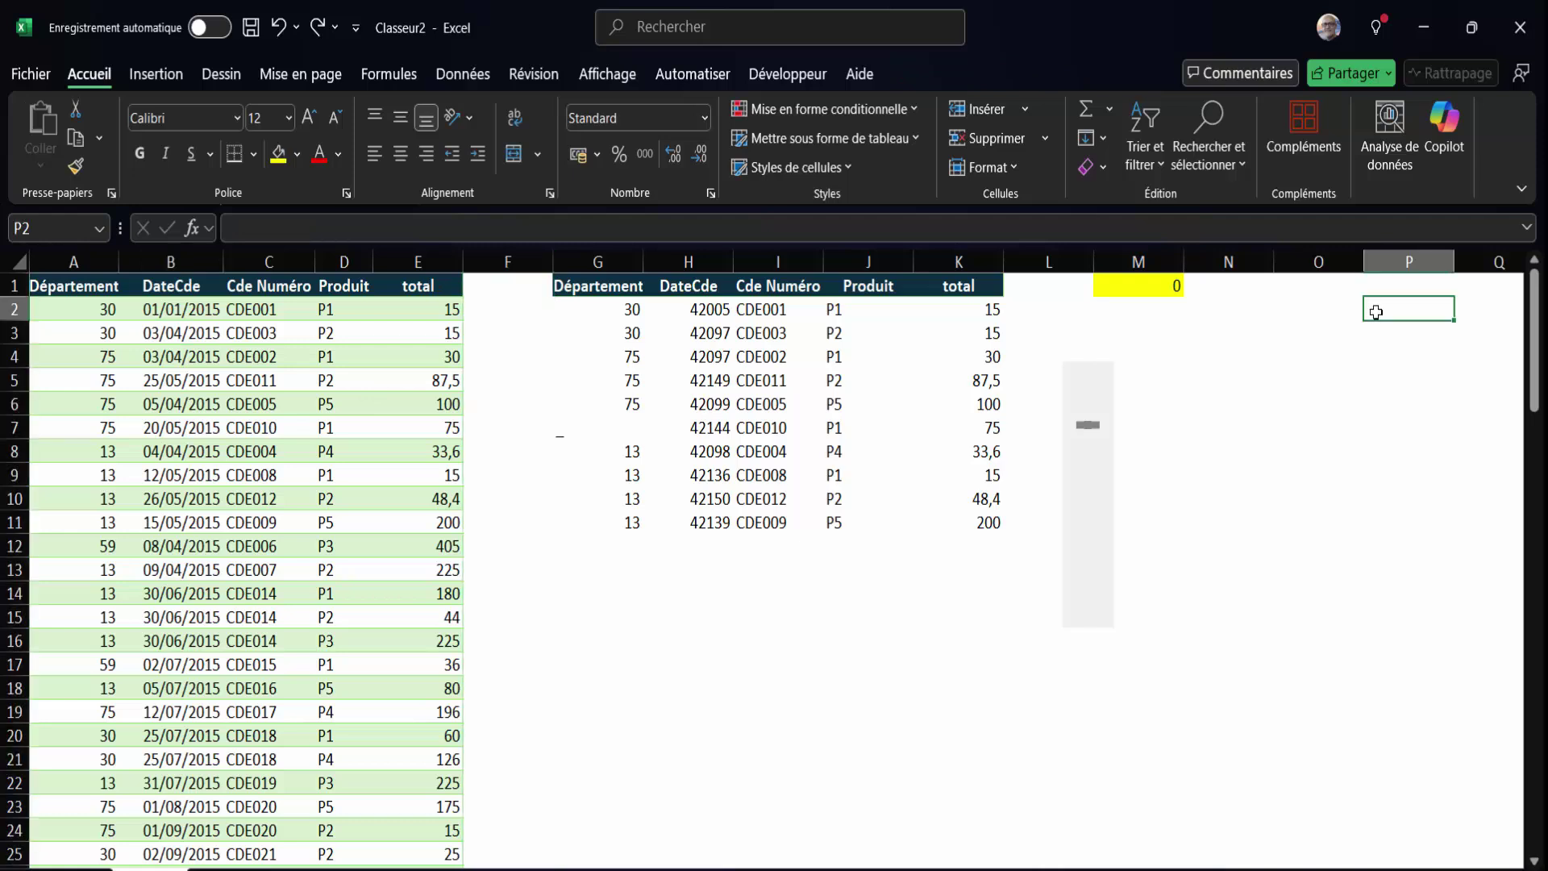
pyautogui.hotkey('ctrl', 'shift', 'Down')
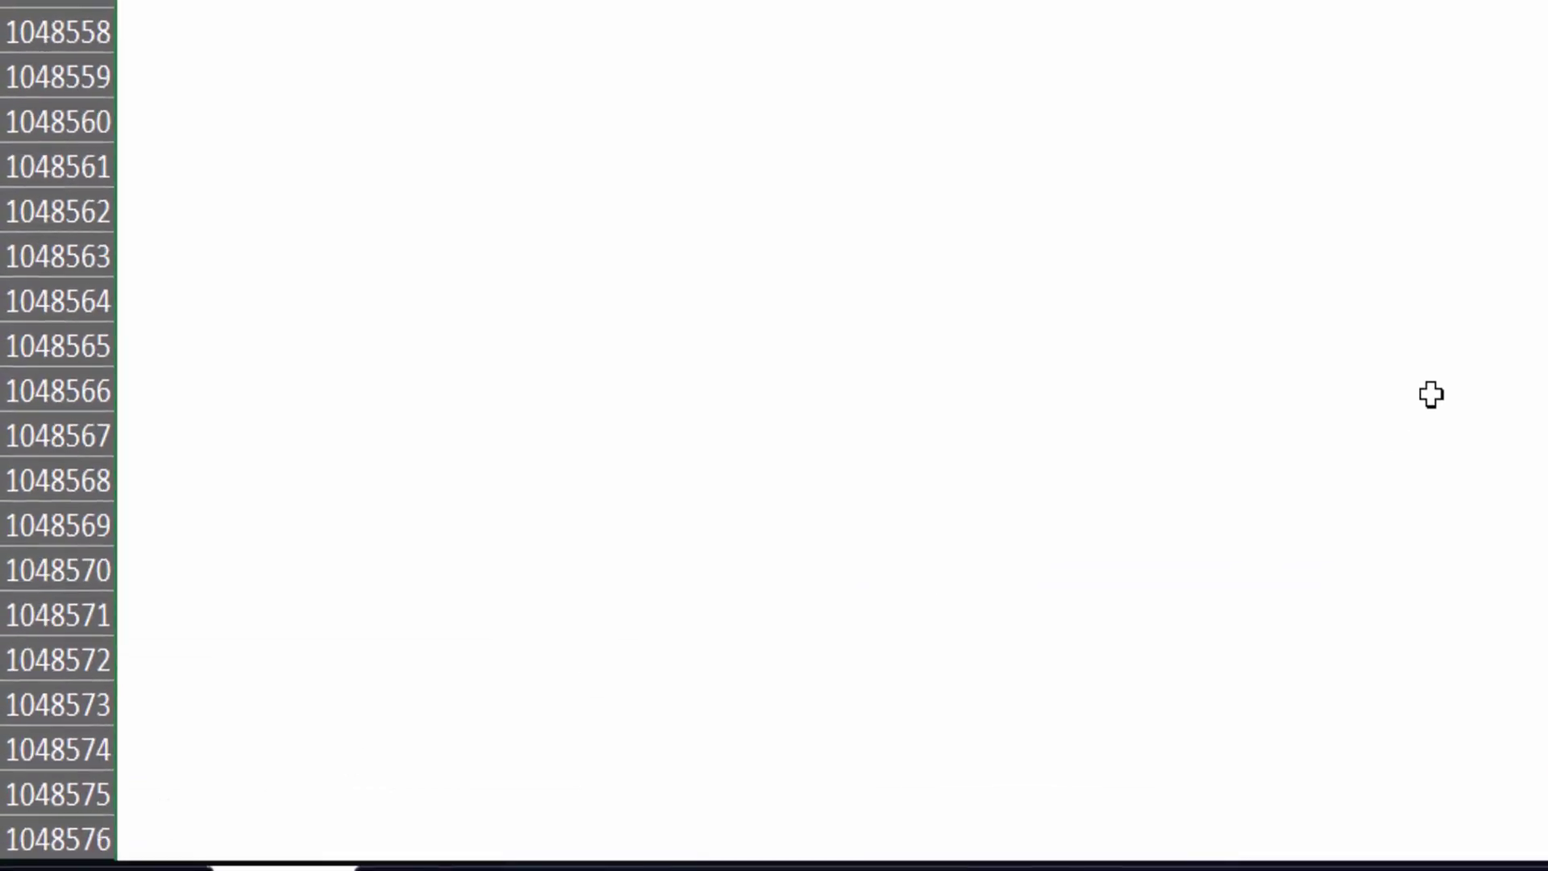
pyautogui.hotkey('ctrl', 'Home')
pyautogui.click(268, 407)
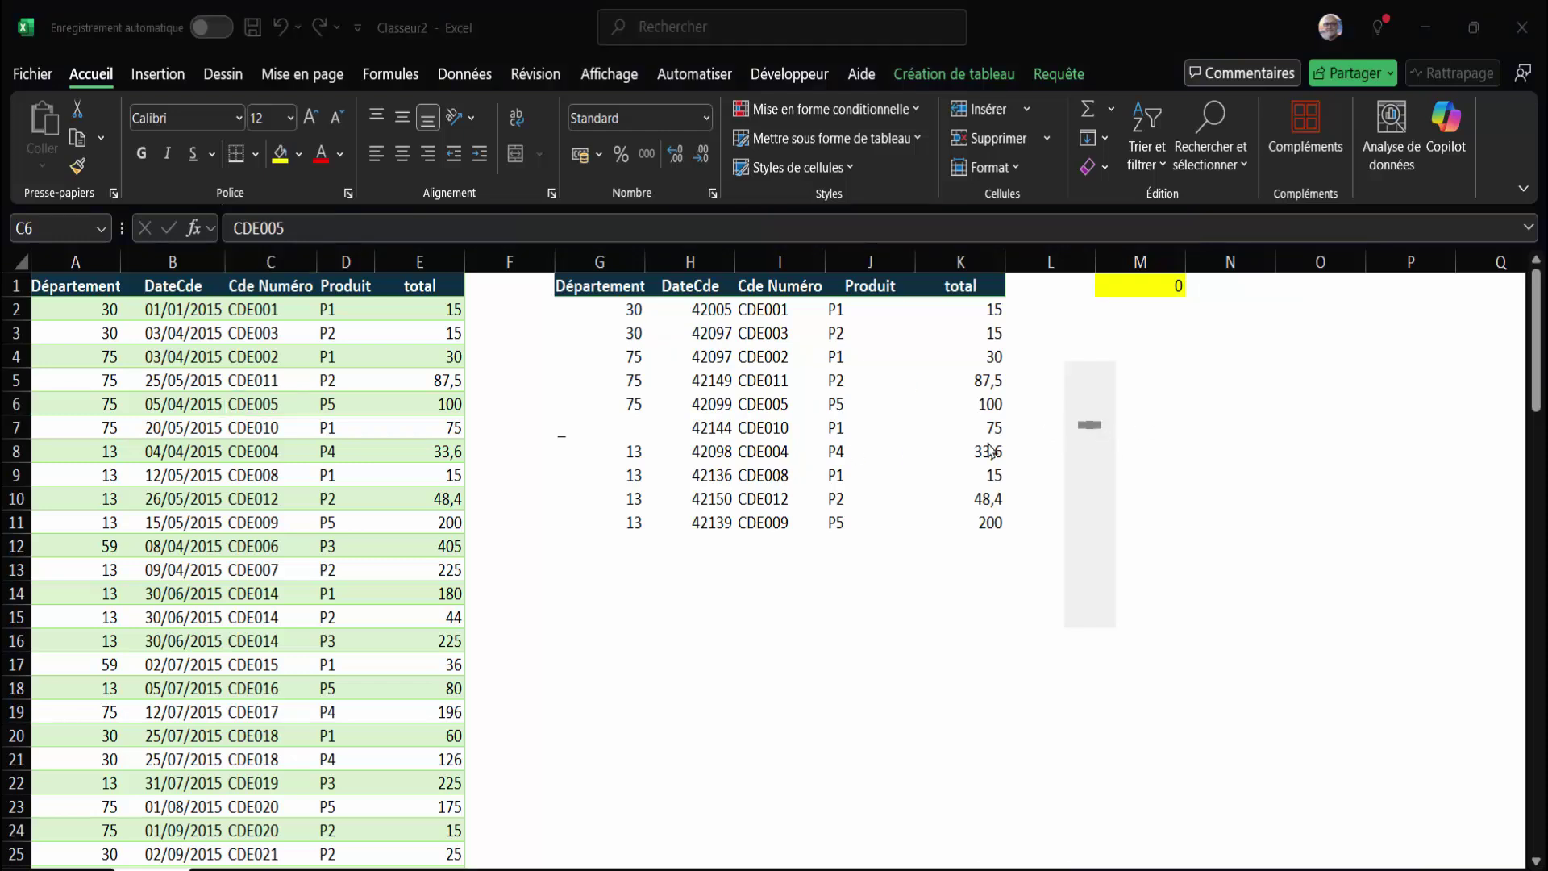
# Step: Raise the M1 offset to show later orders in G–K and scroll the sheet
pyautogui.moveTo(1093, 436)
pyautogui.mouseDown()
pyautogui.moveTo(1093, 525)
pyautogui.moveTo(1095, 420)
pyautogui.mouseUp()
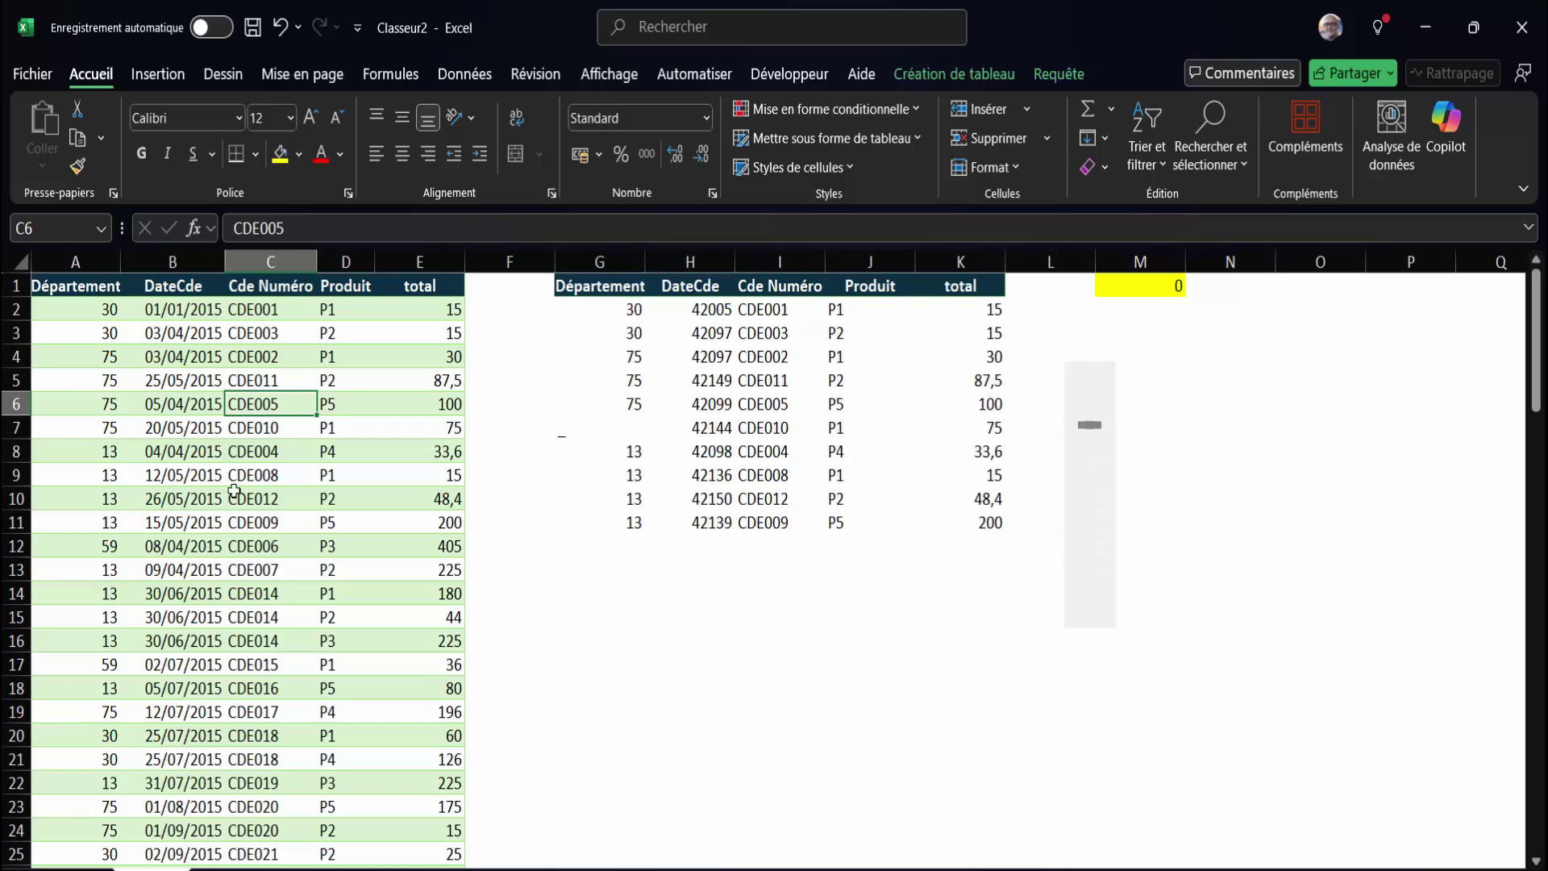
pyautogui.scroll(-3, 254, 489)
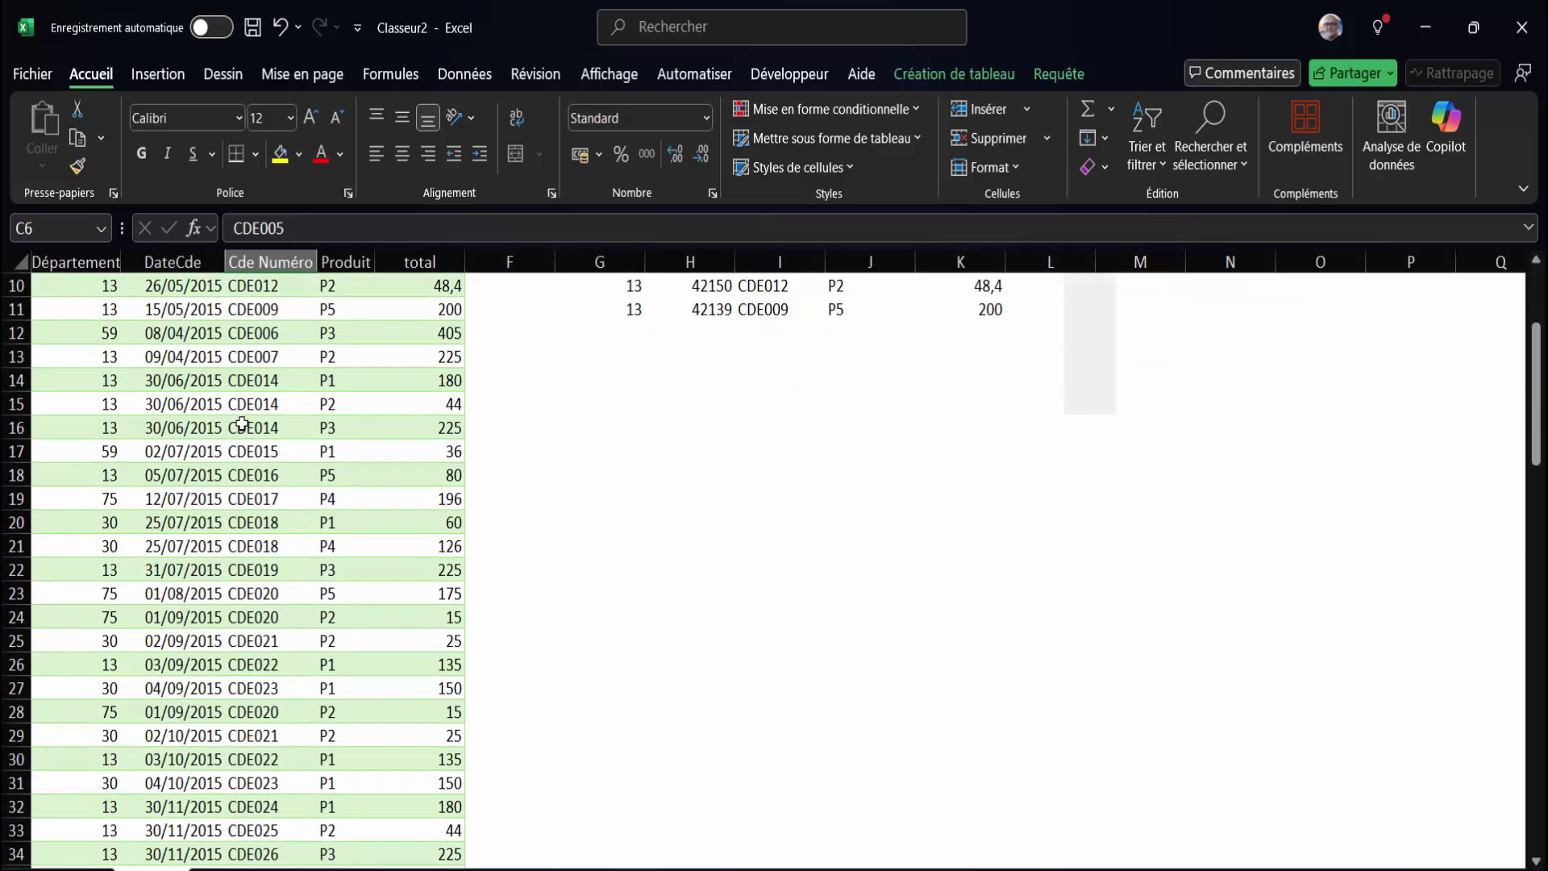
pyautogui.scroll(3, 242, 424)
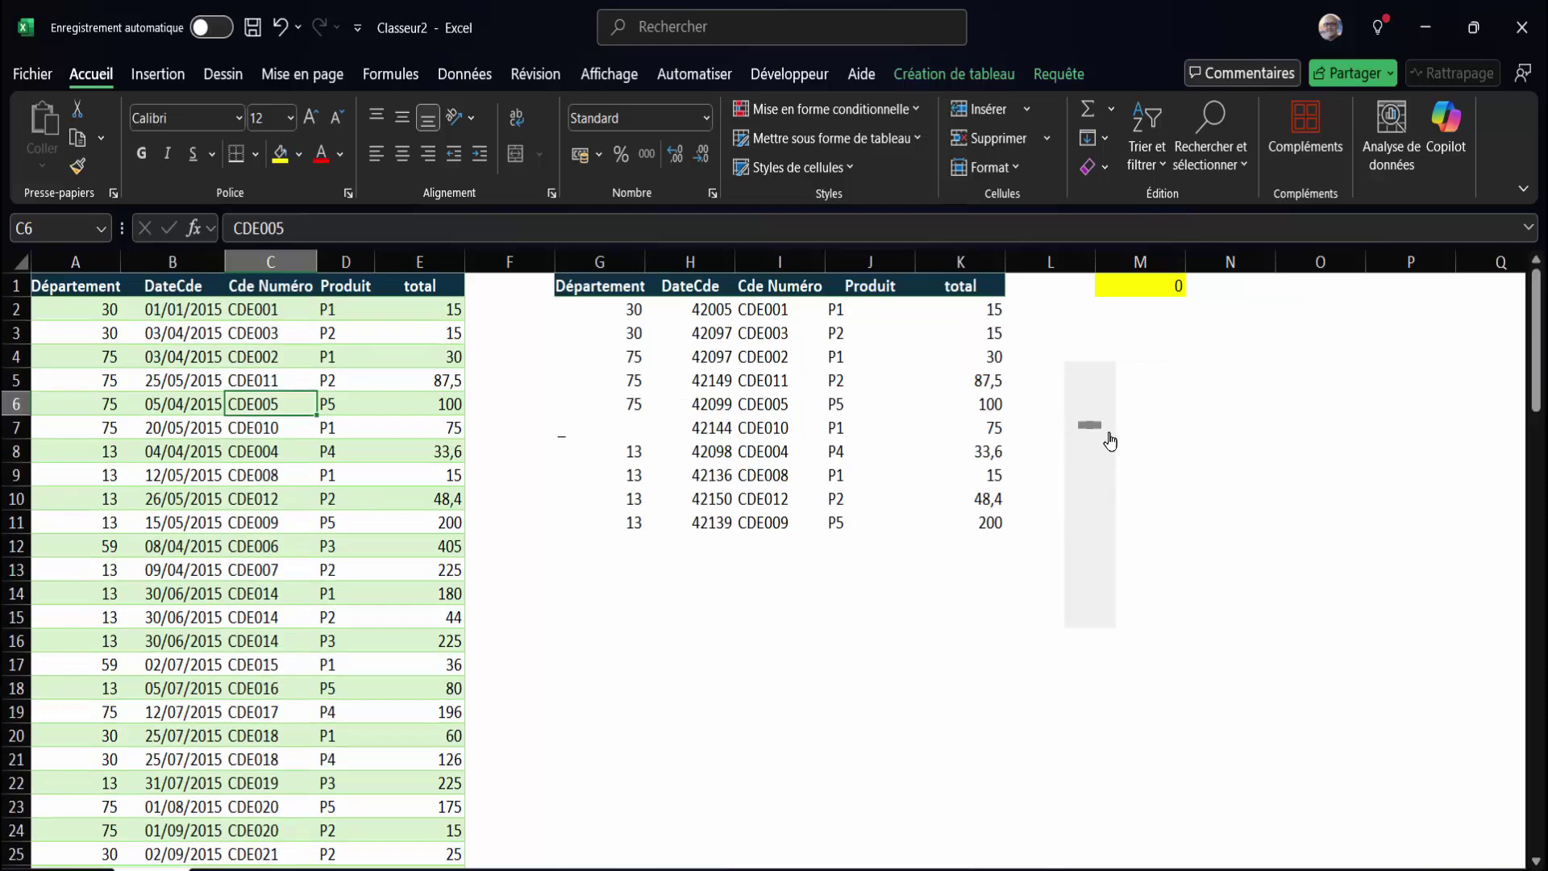
pyautogui.moveTo(1538, 382); pyautogui.dragTo(1534, 717)
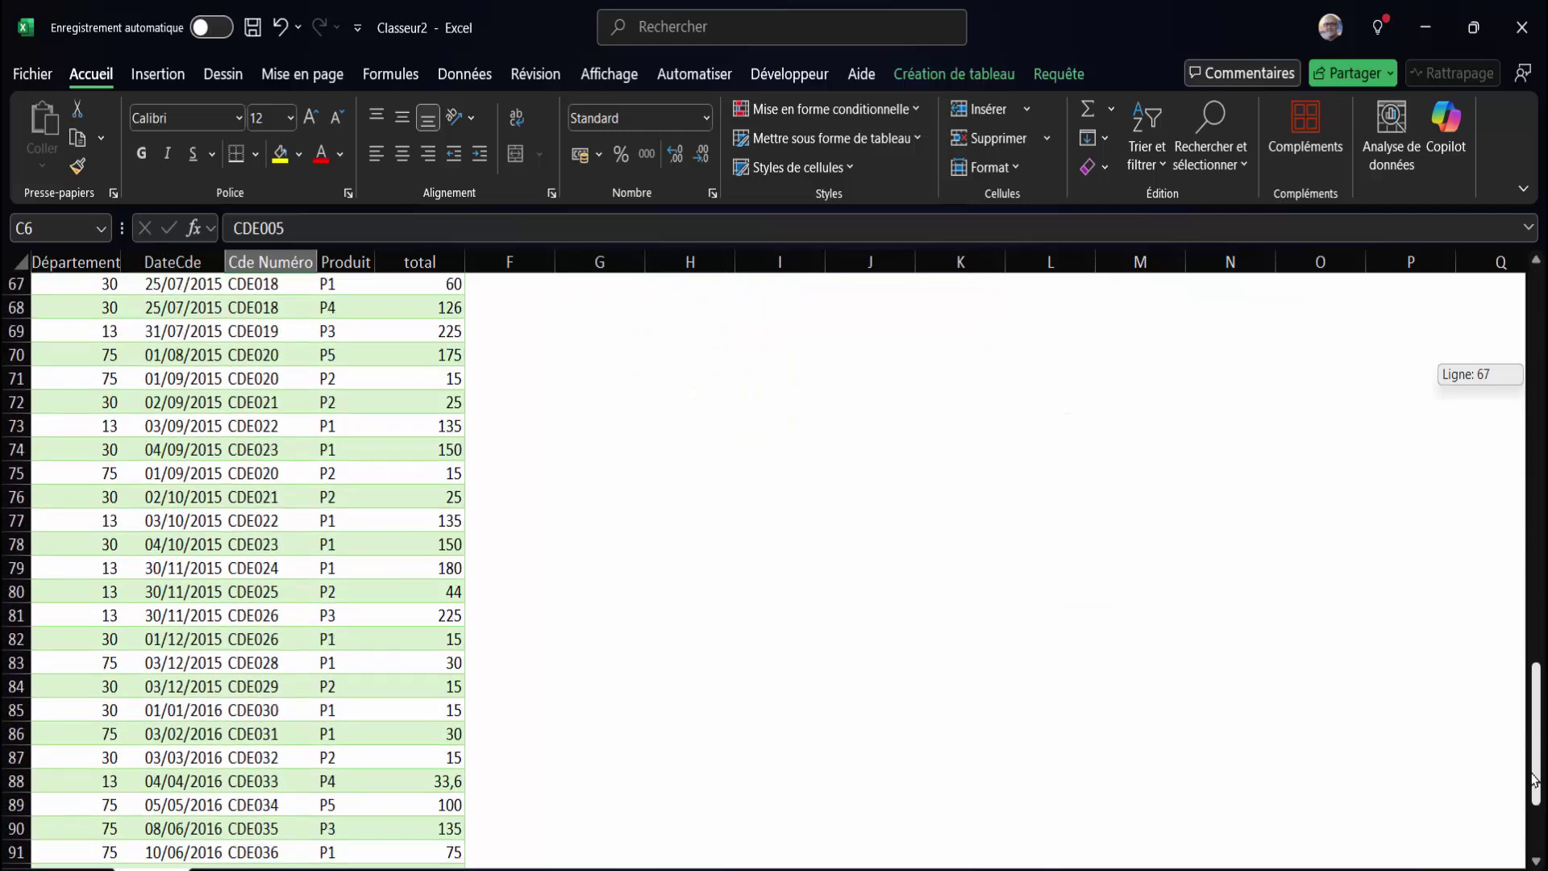
pyautogui.moveTo(1535, 718); pyautogui.dragTo(1534, 451)
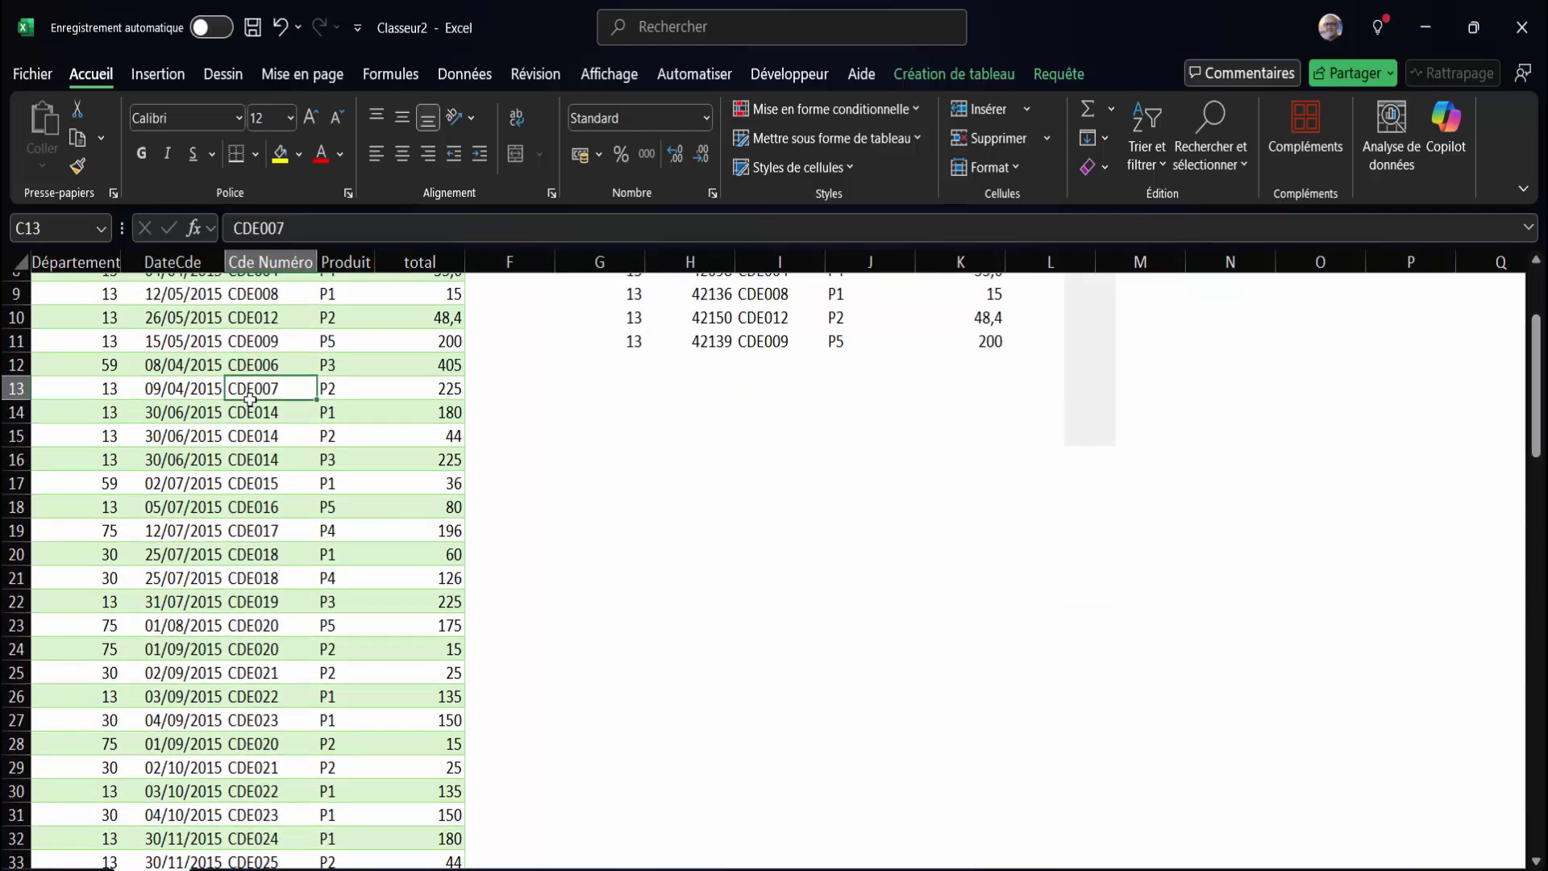
pyautogui.scroll(-1, 250, 399)
pyautogui.scroll(2, 250, 399)
pyautogui.scroll(2, 322, 419)
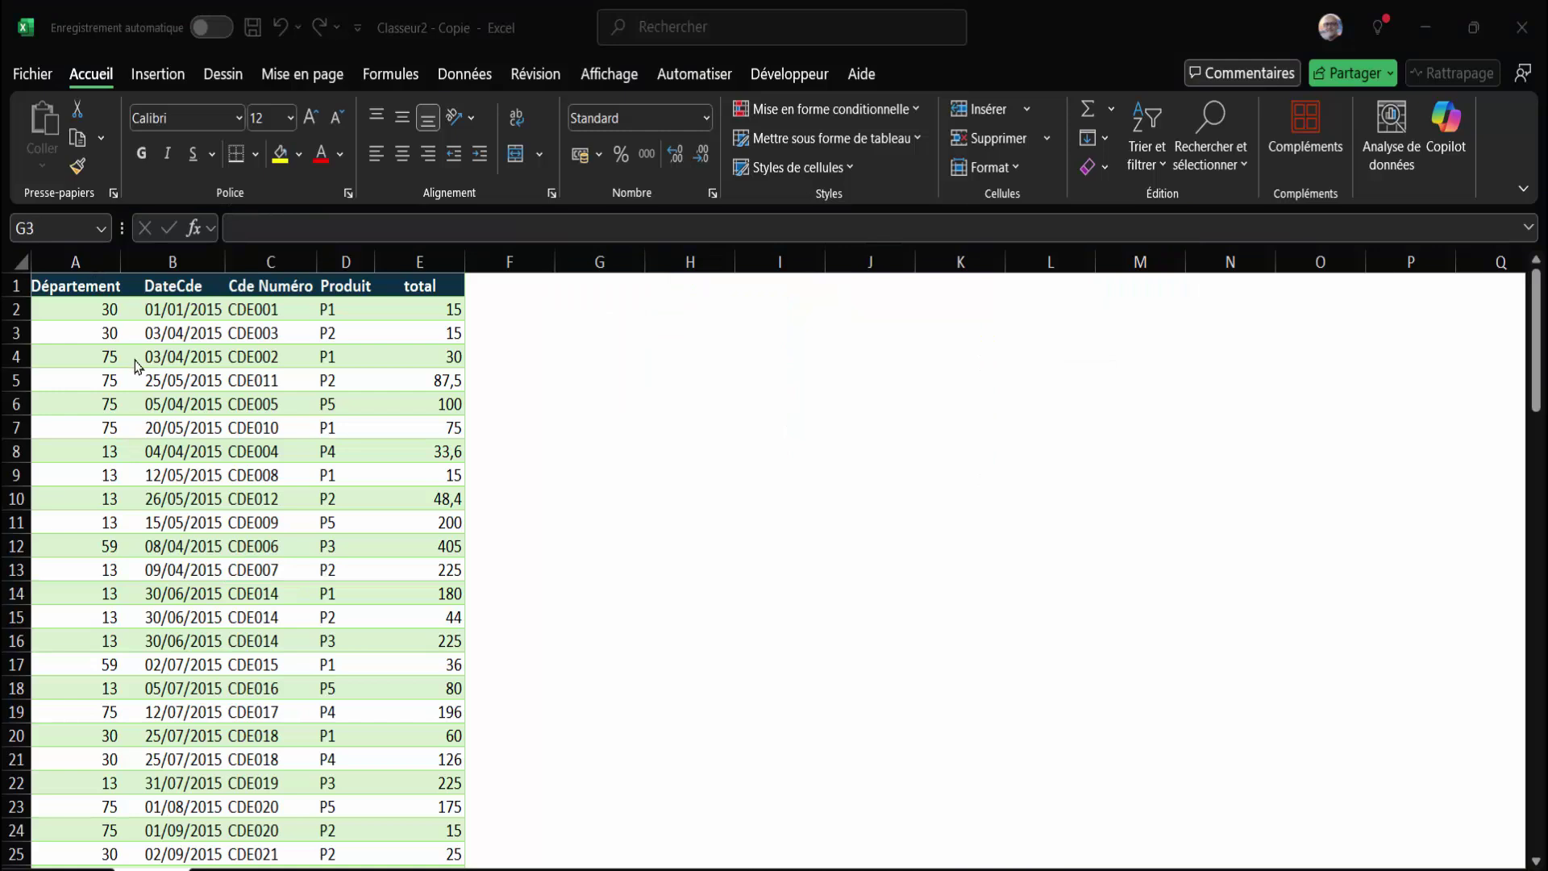
# Step: Copy the header cells A1:E1 into G1:K1
pyautogui.click(64, 286)
pyautogui.moveTo(208, 284); pyautogui.dragTo(416, 285)
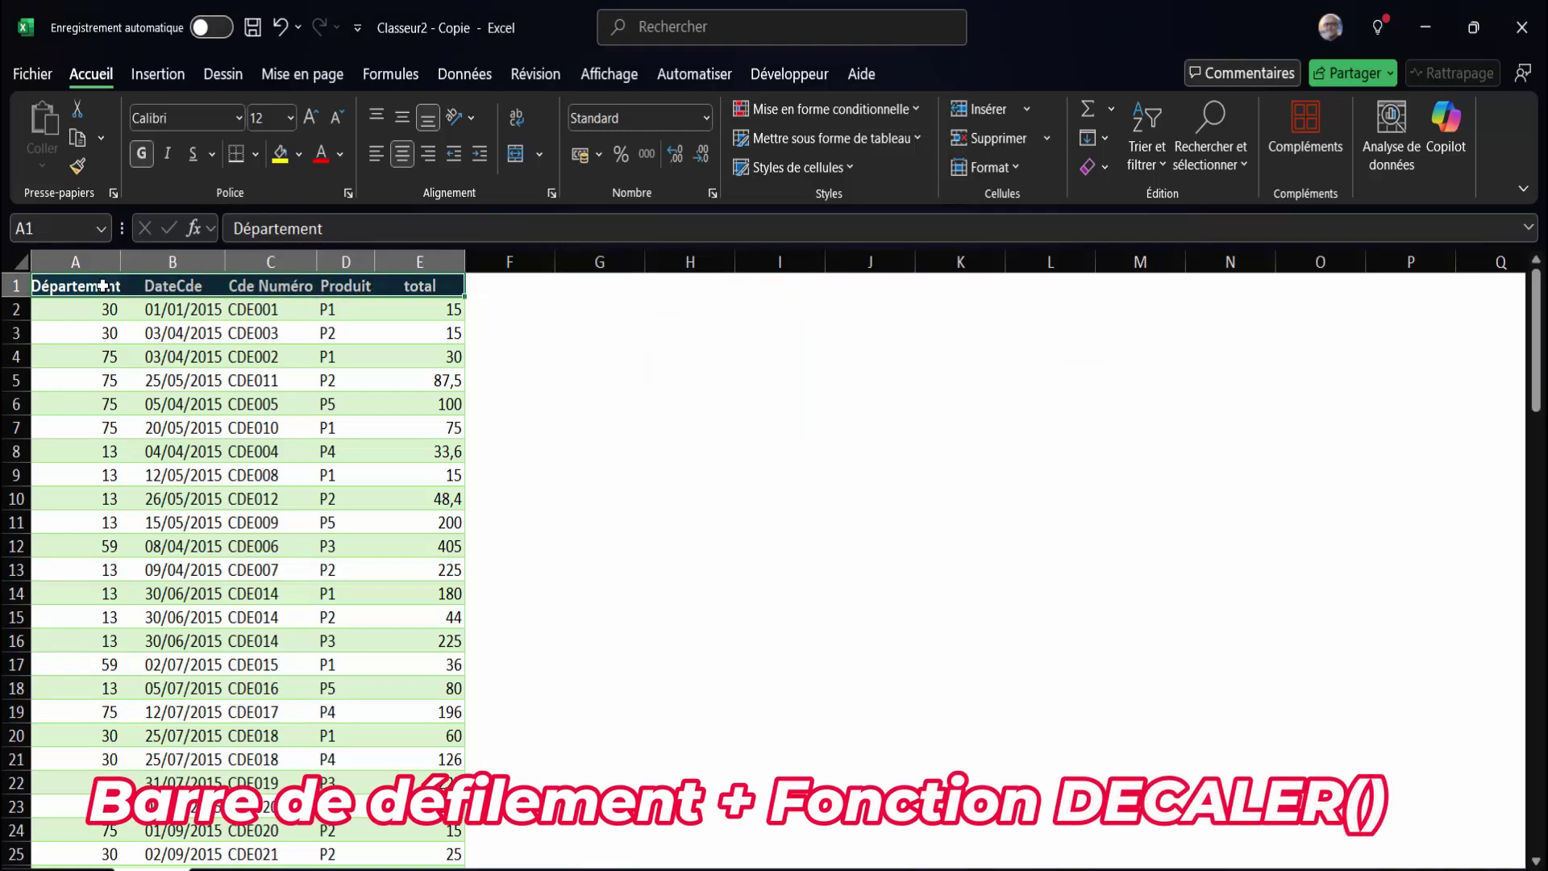
pyautogui.click(617, 291)
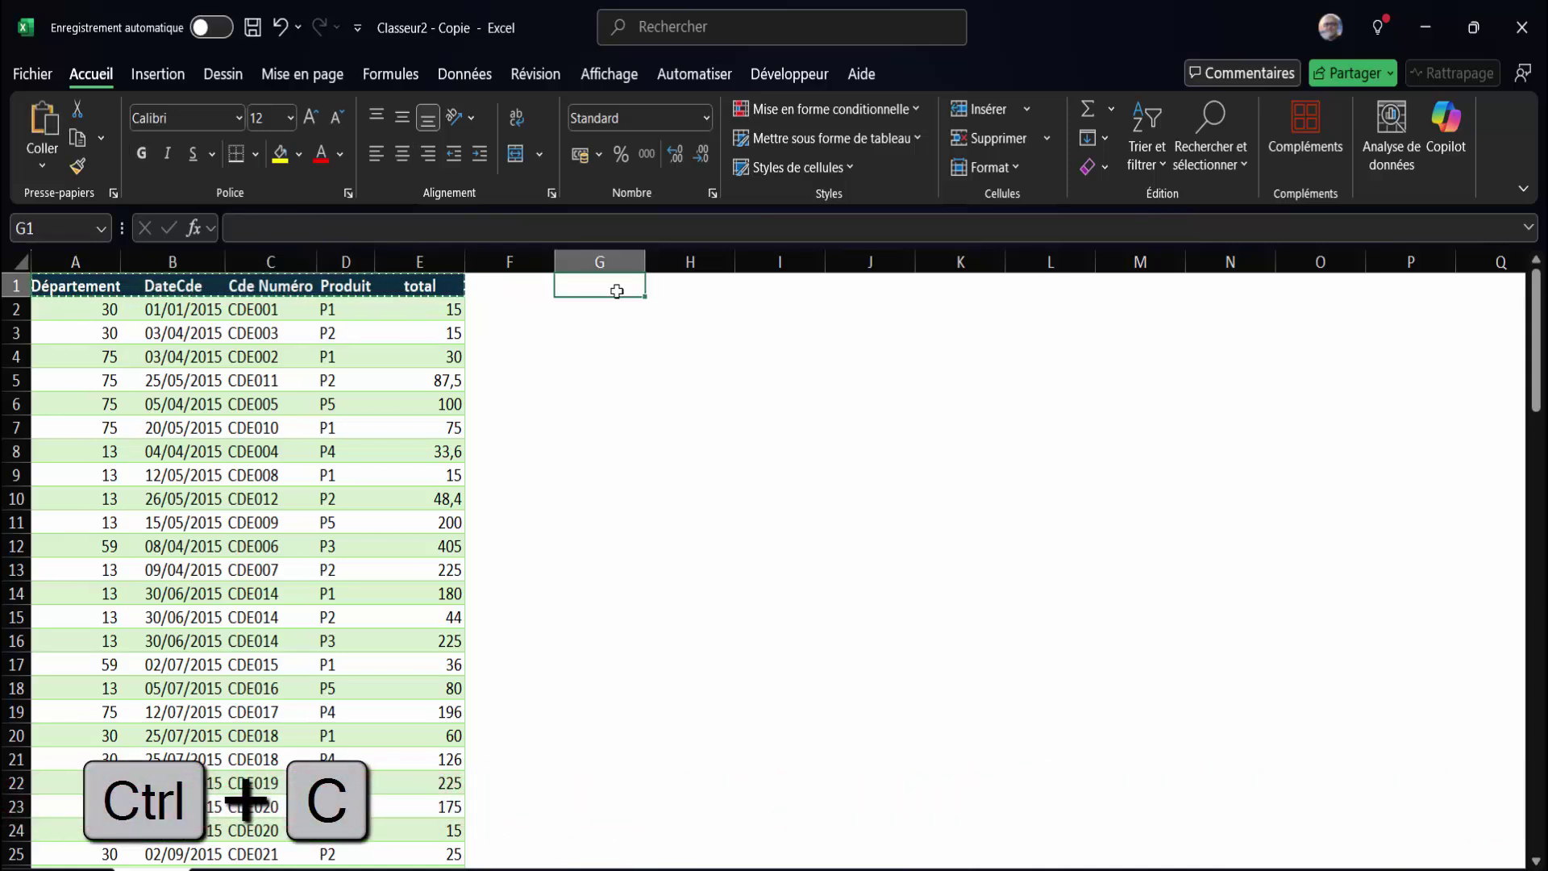
pyautogui.hotkey('ctrl', 'v')
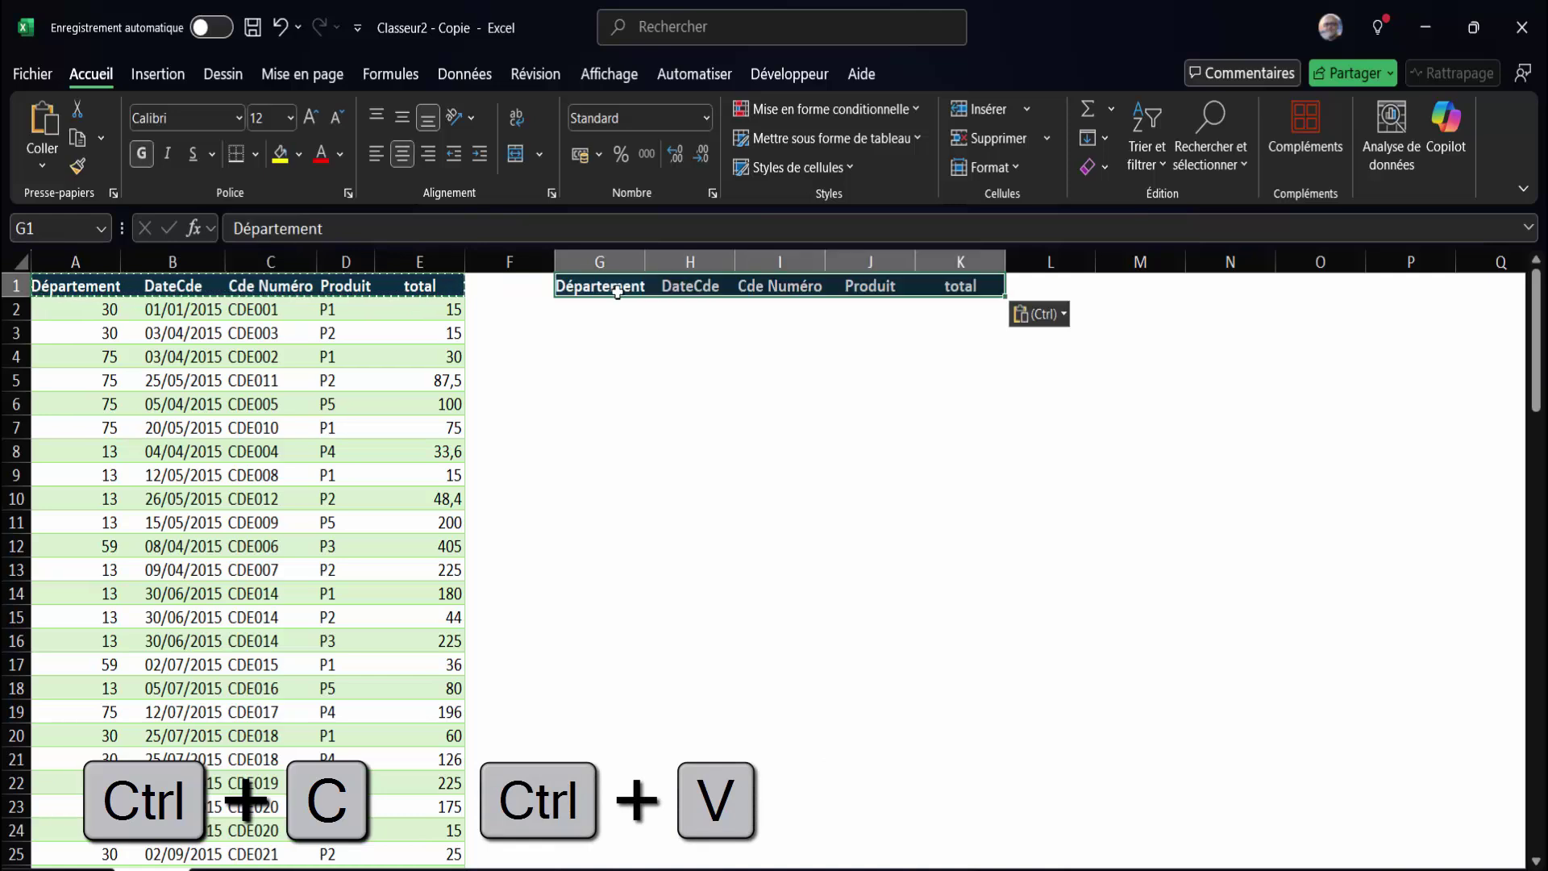
pyautogui.click(637, 337)
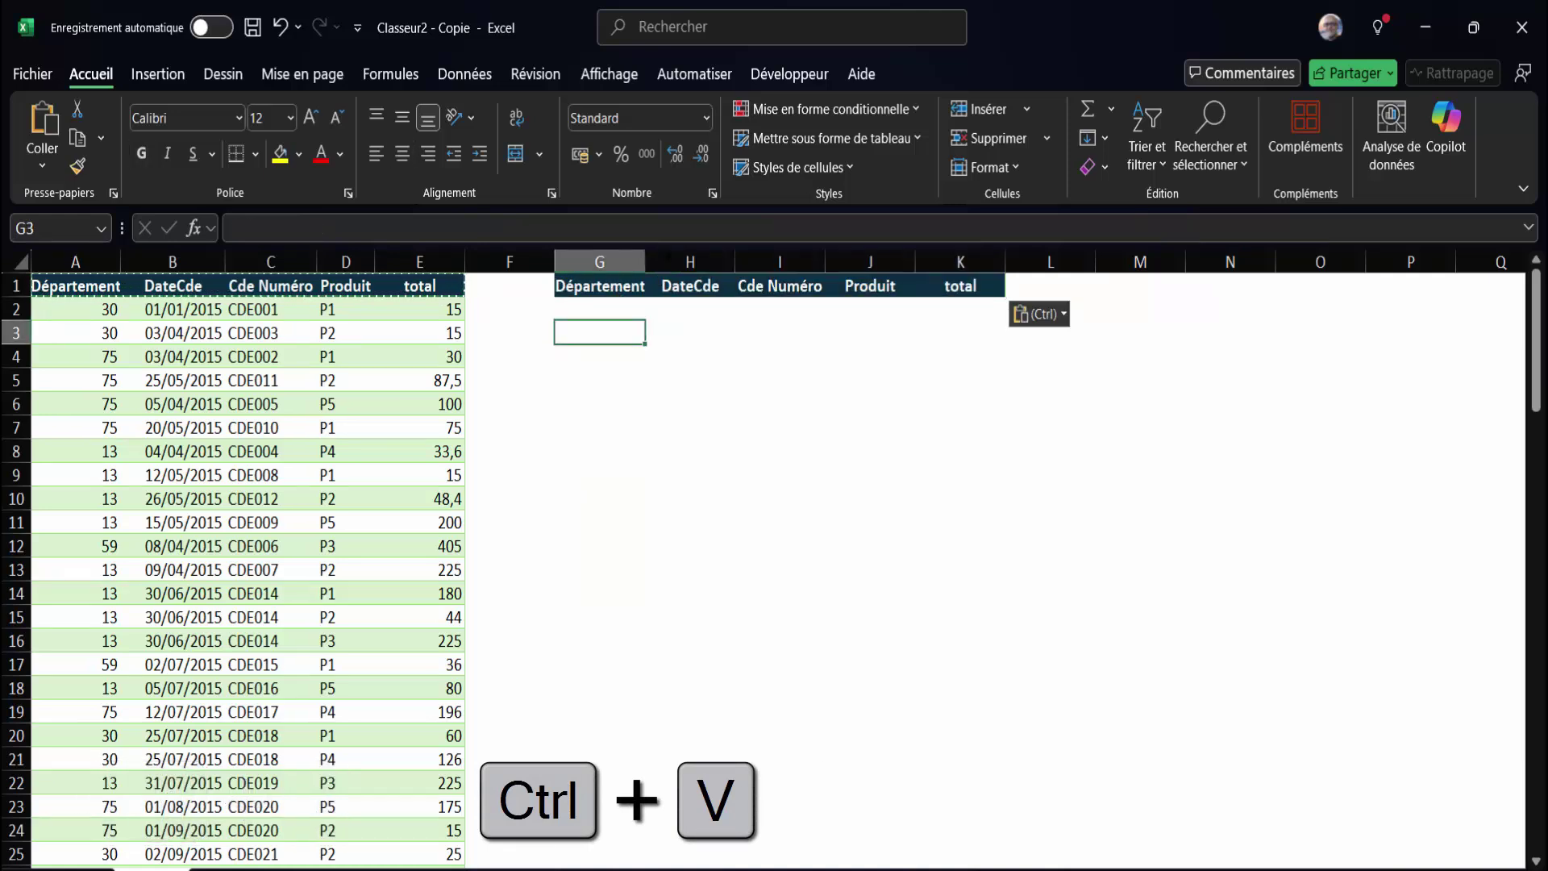
# Step: Enable the Développeur tab under Options > Personnaliser le ruban
pyautogui.click(784, 78)
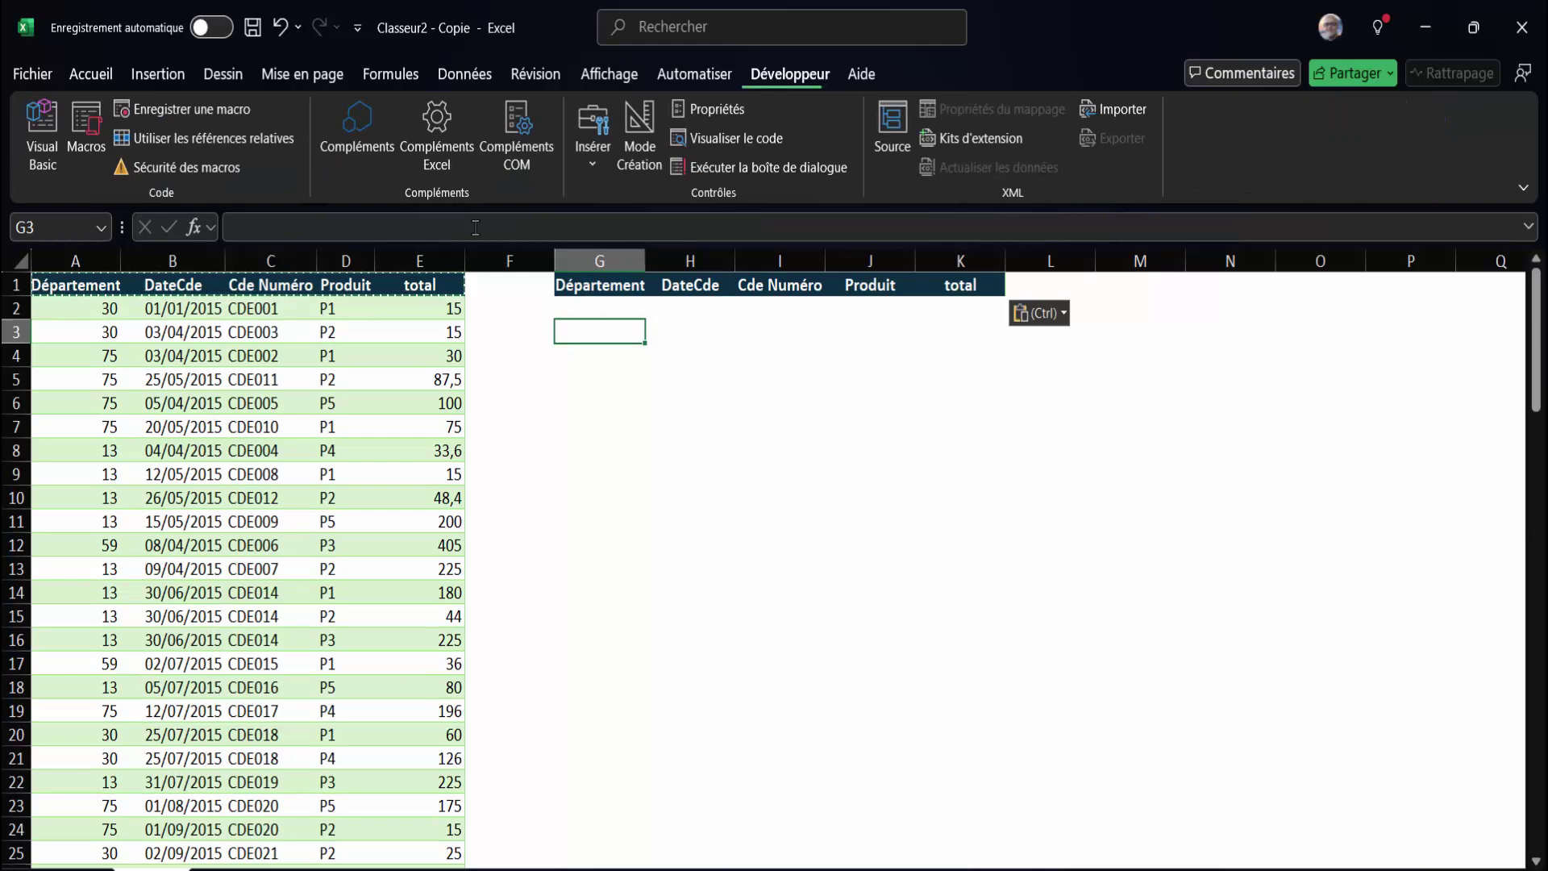
pyautogui.click(40, 79)
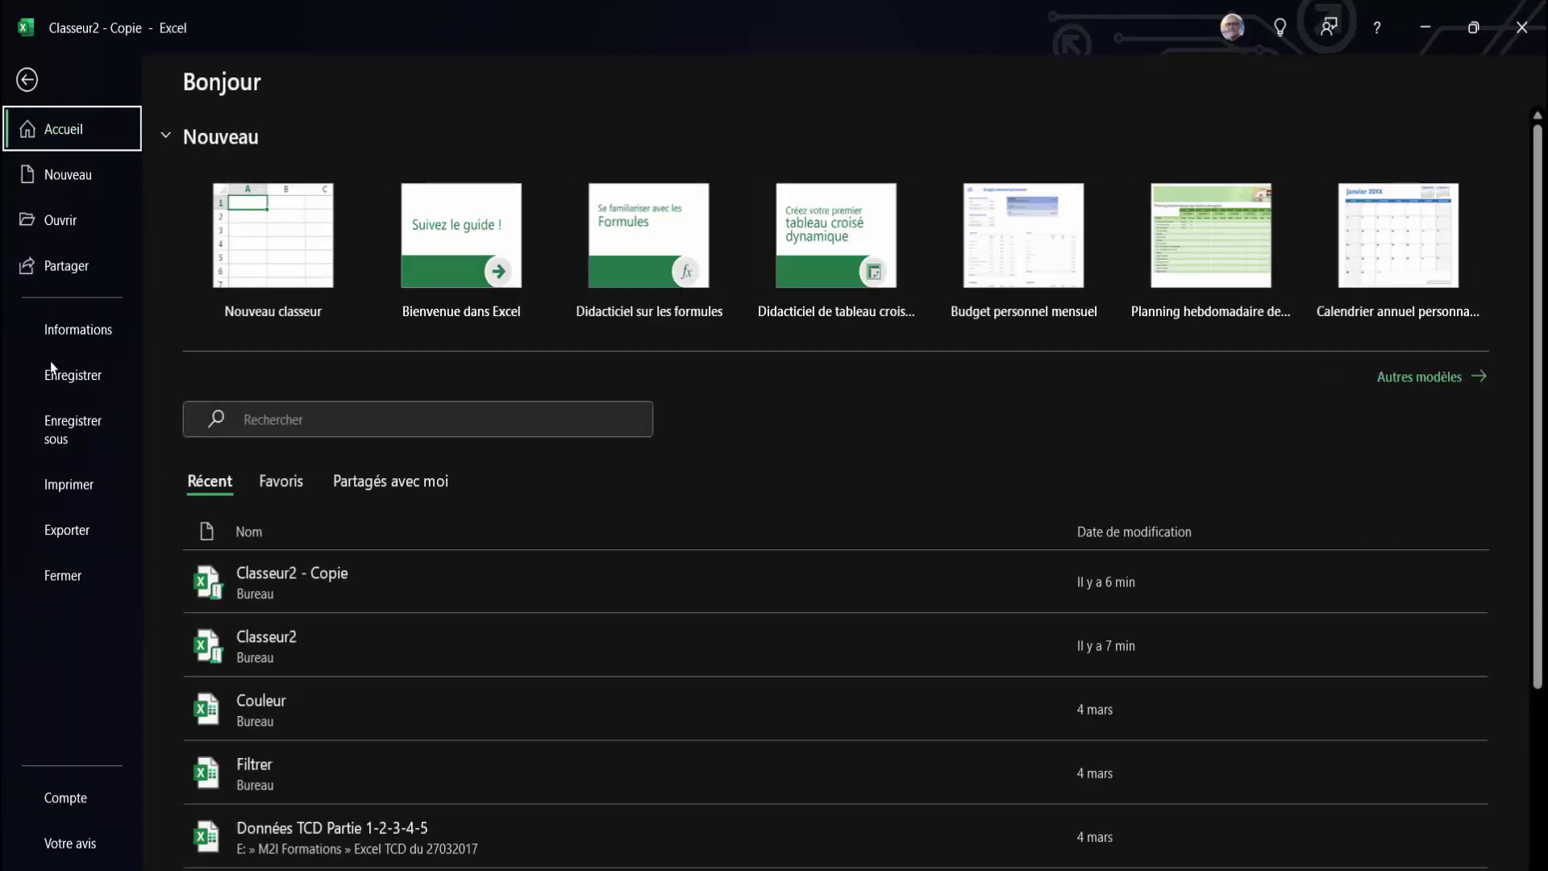
pyautogui.click(64, 866)
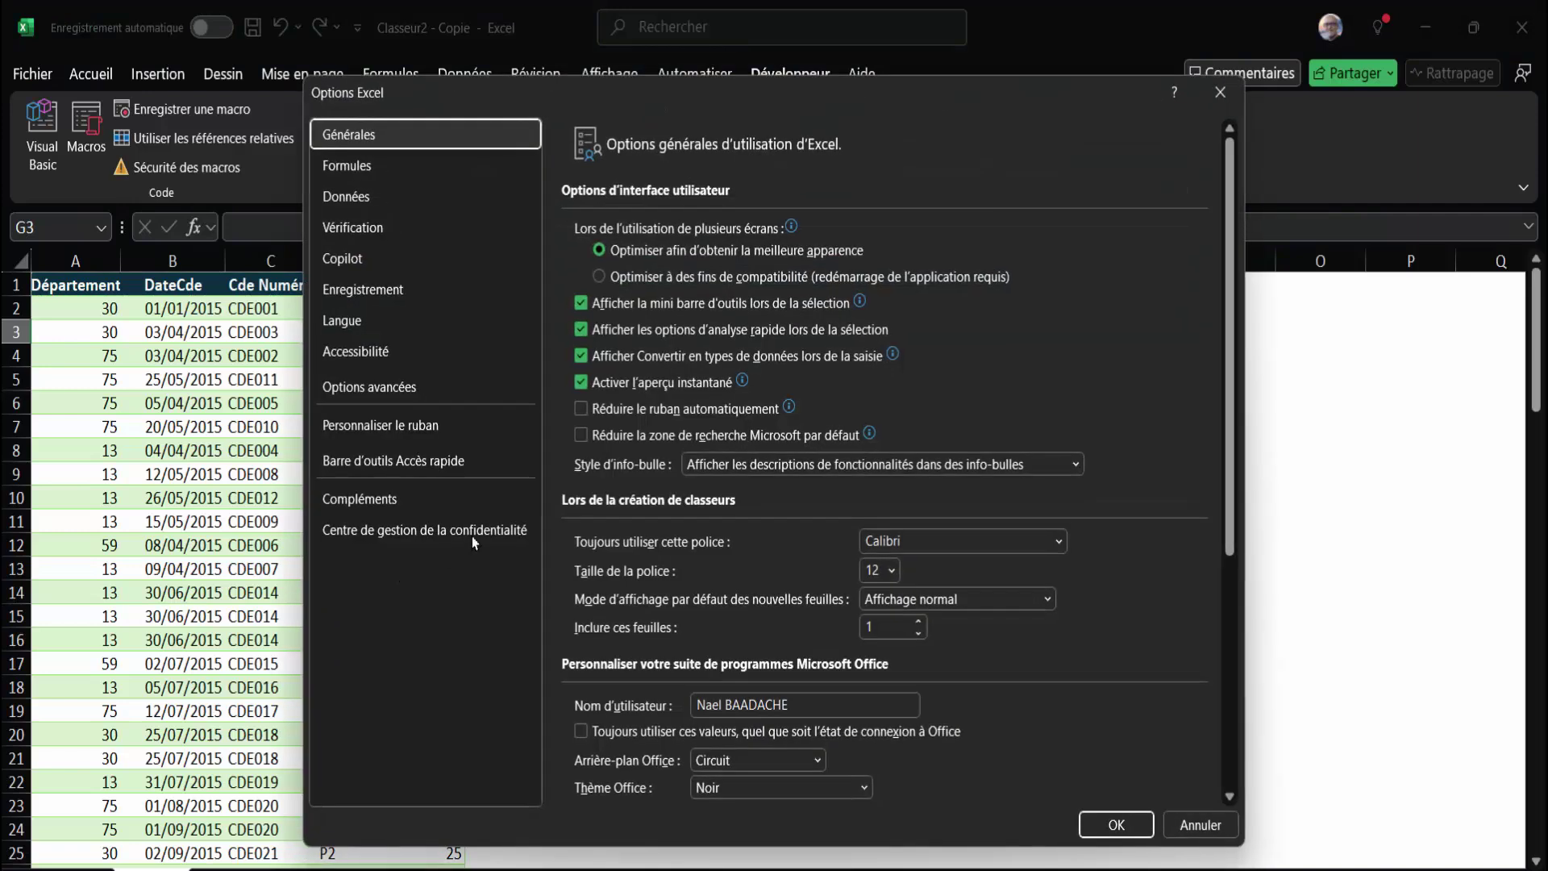
pyautogui.click(380, 425)
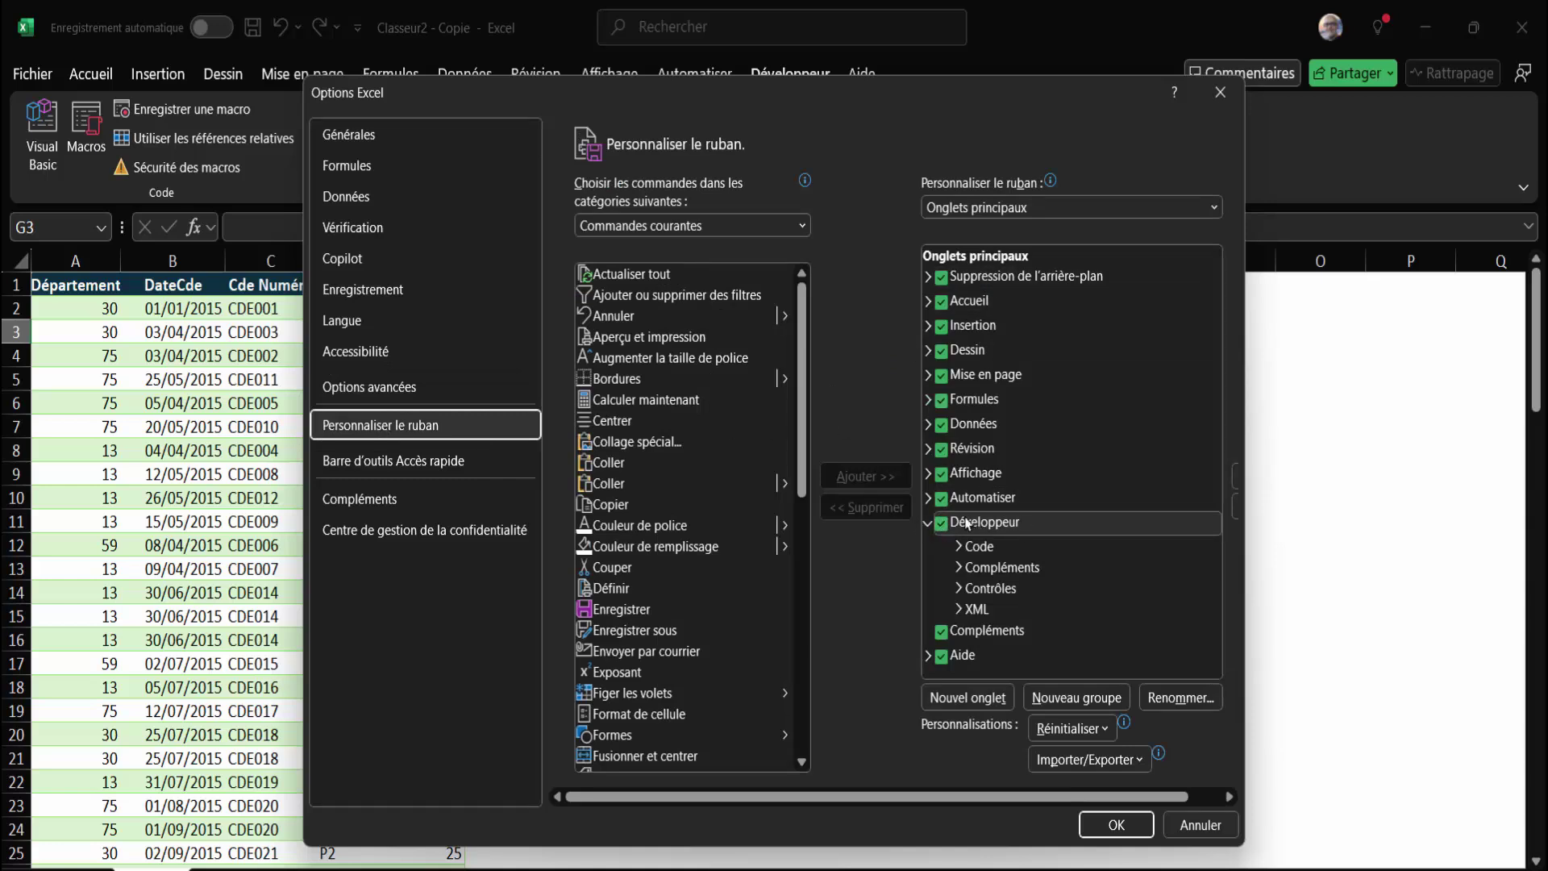
pyautogui.click(1117, 825)
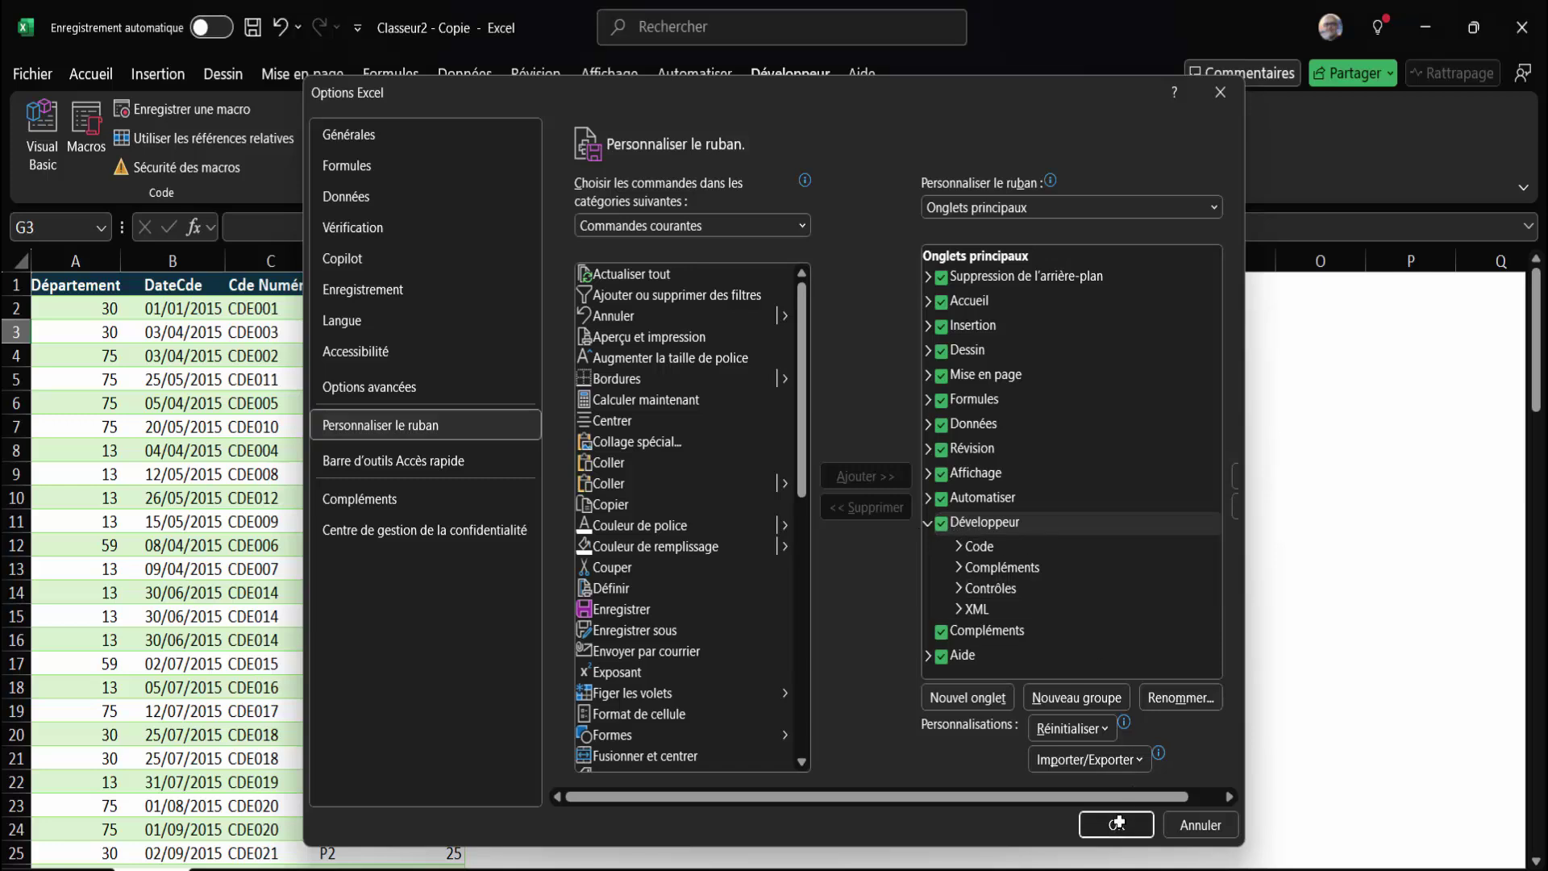
pyautogui.click(626, 404)
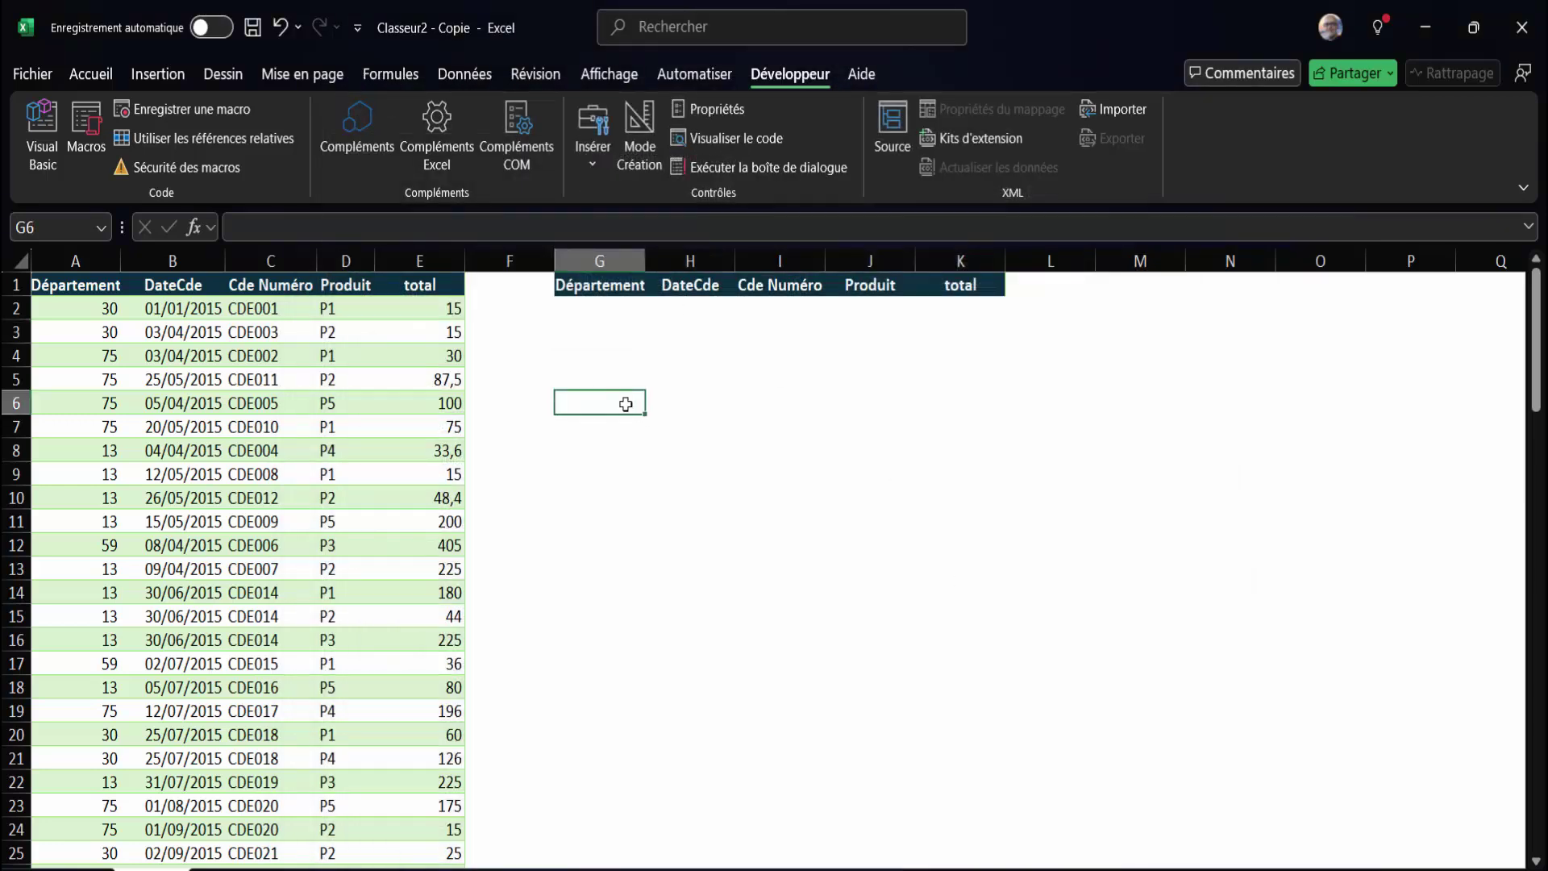
pyautogui.click(311, 376)
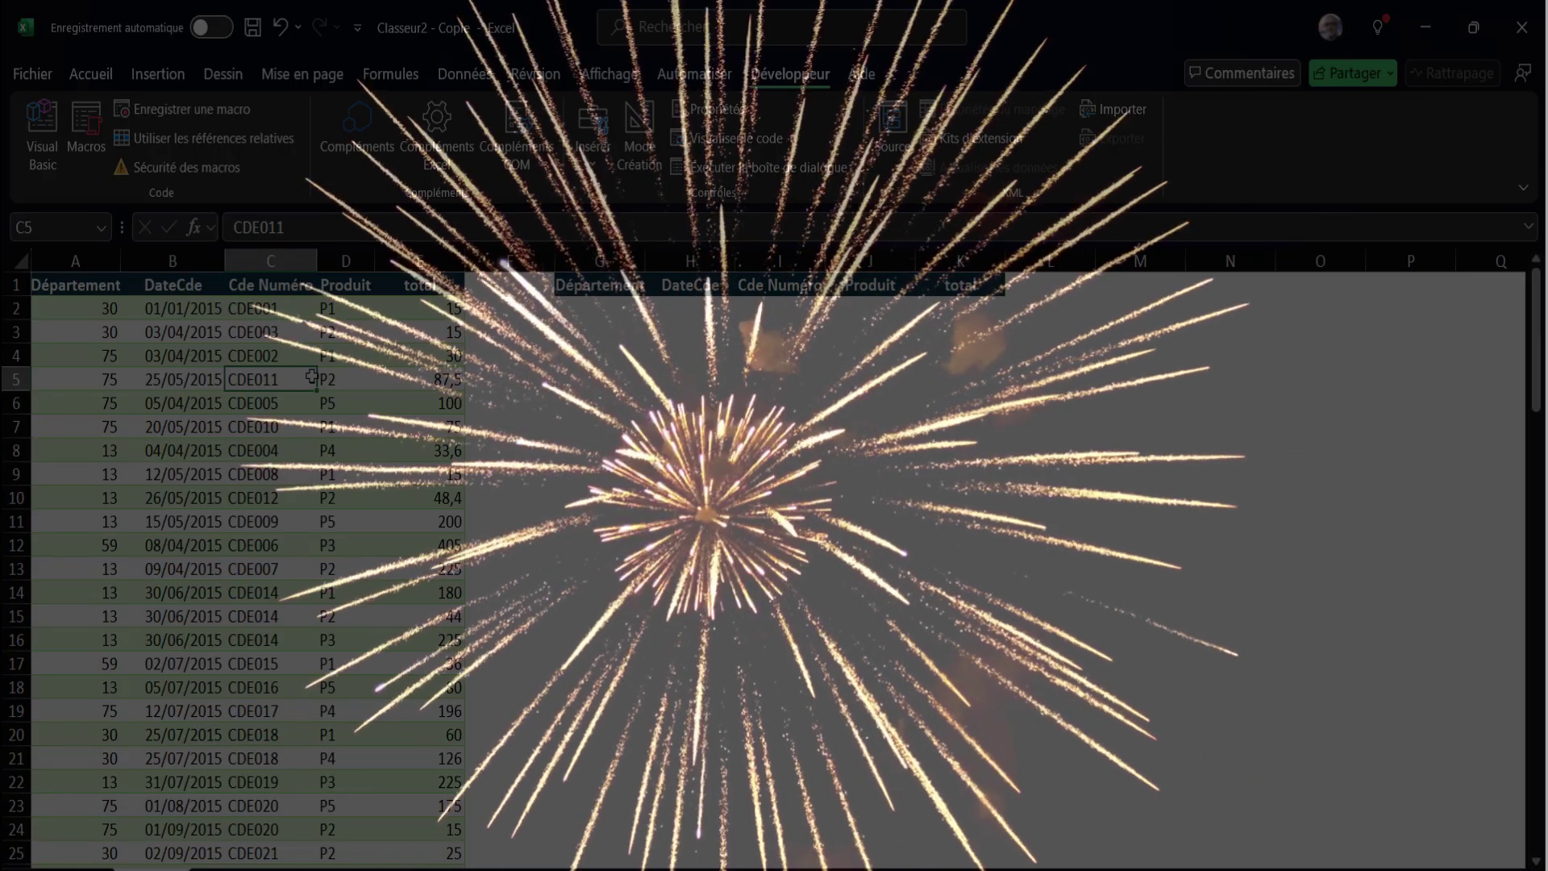
pyautogui.click(158, 371)
pyautogui.scroll(-1, 223, 352)
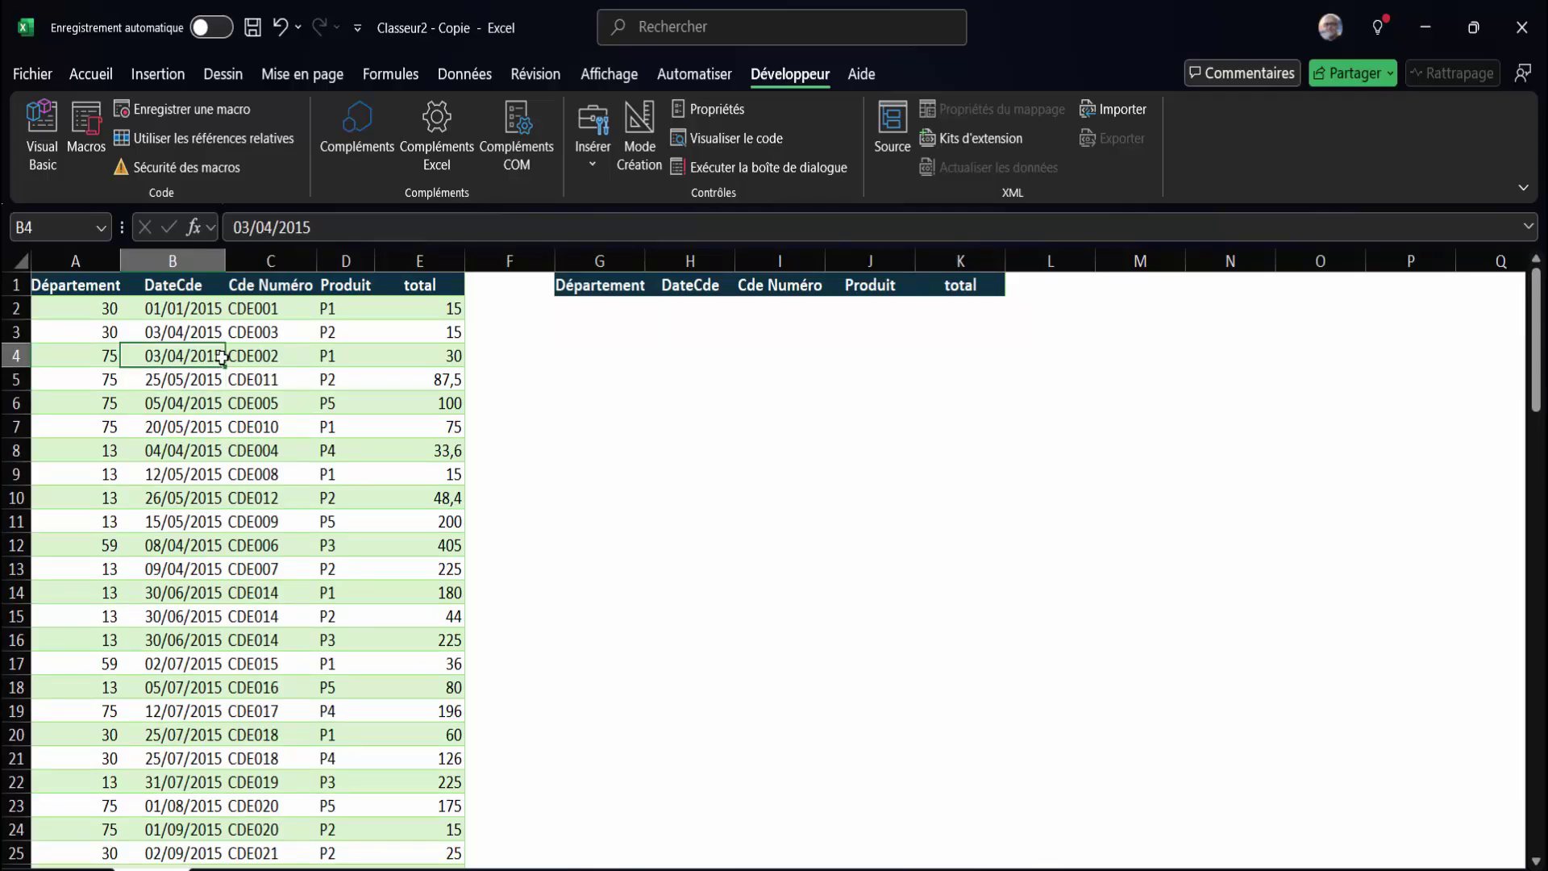
pyautogui.scroll(-5, 223, 357)
pyautogui.scroll(-8, 222, 357)
pyautogui.scroll(-4, 223, 358)
pyautogui.scroll(-5, 224, 361)
pyautogui.scroll(13, 223, 361)
pyautogui.scroll(9, 220, 356)
# Step: Format A1:E98 as a table with headers via Ctrl+L, after cancelling the Insertion > Tableau attempt
pyautogui.click(158, 75)
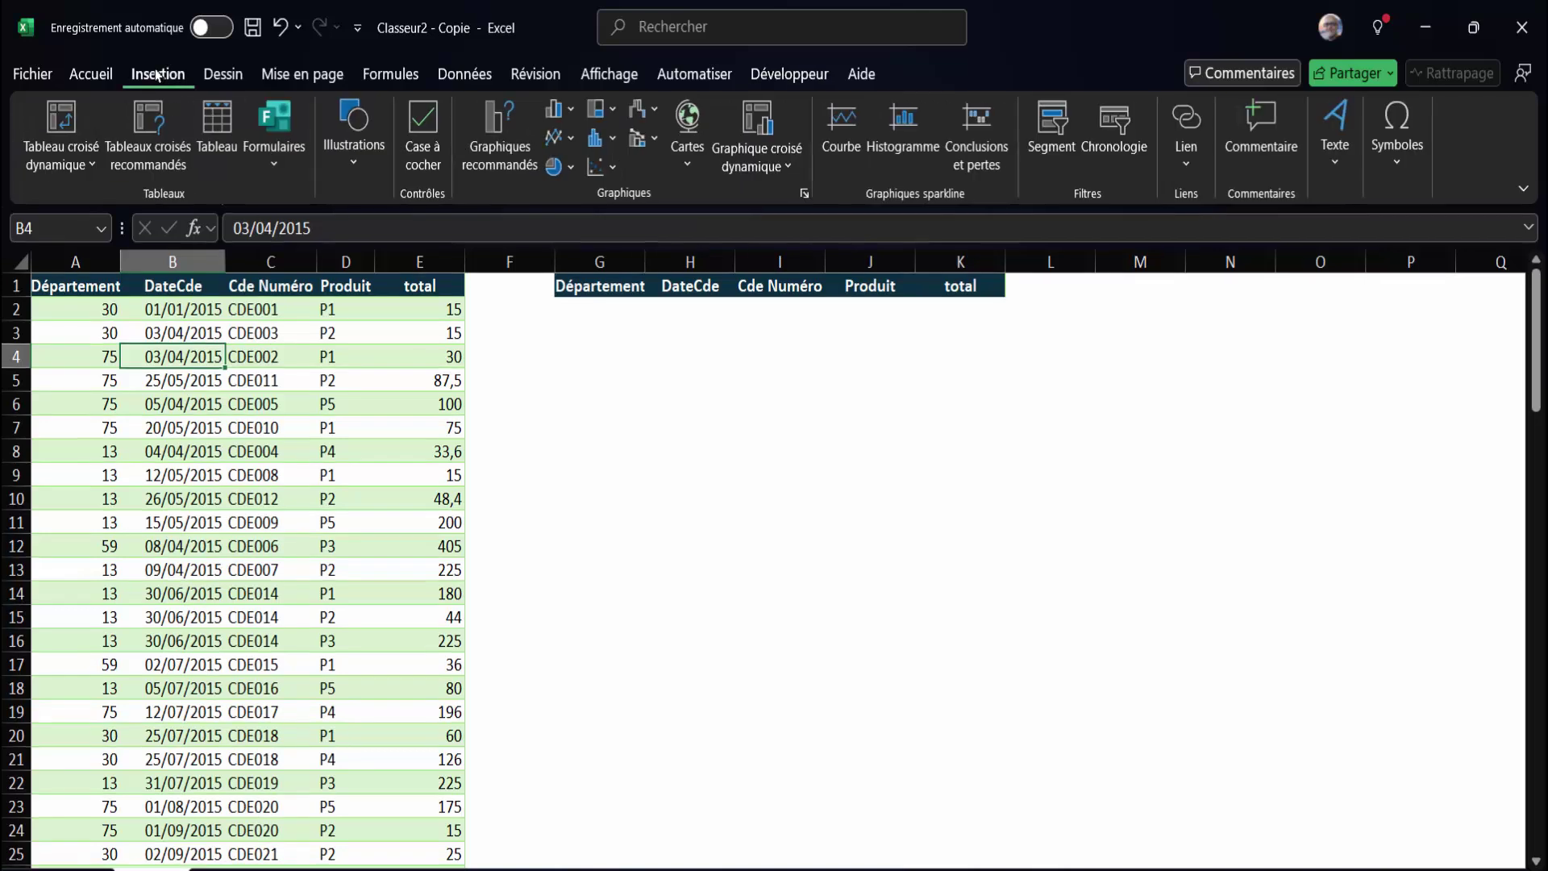
pyautogui.click(217, 129)
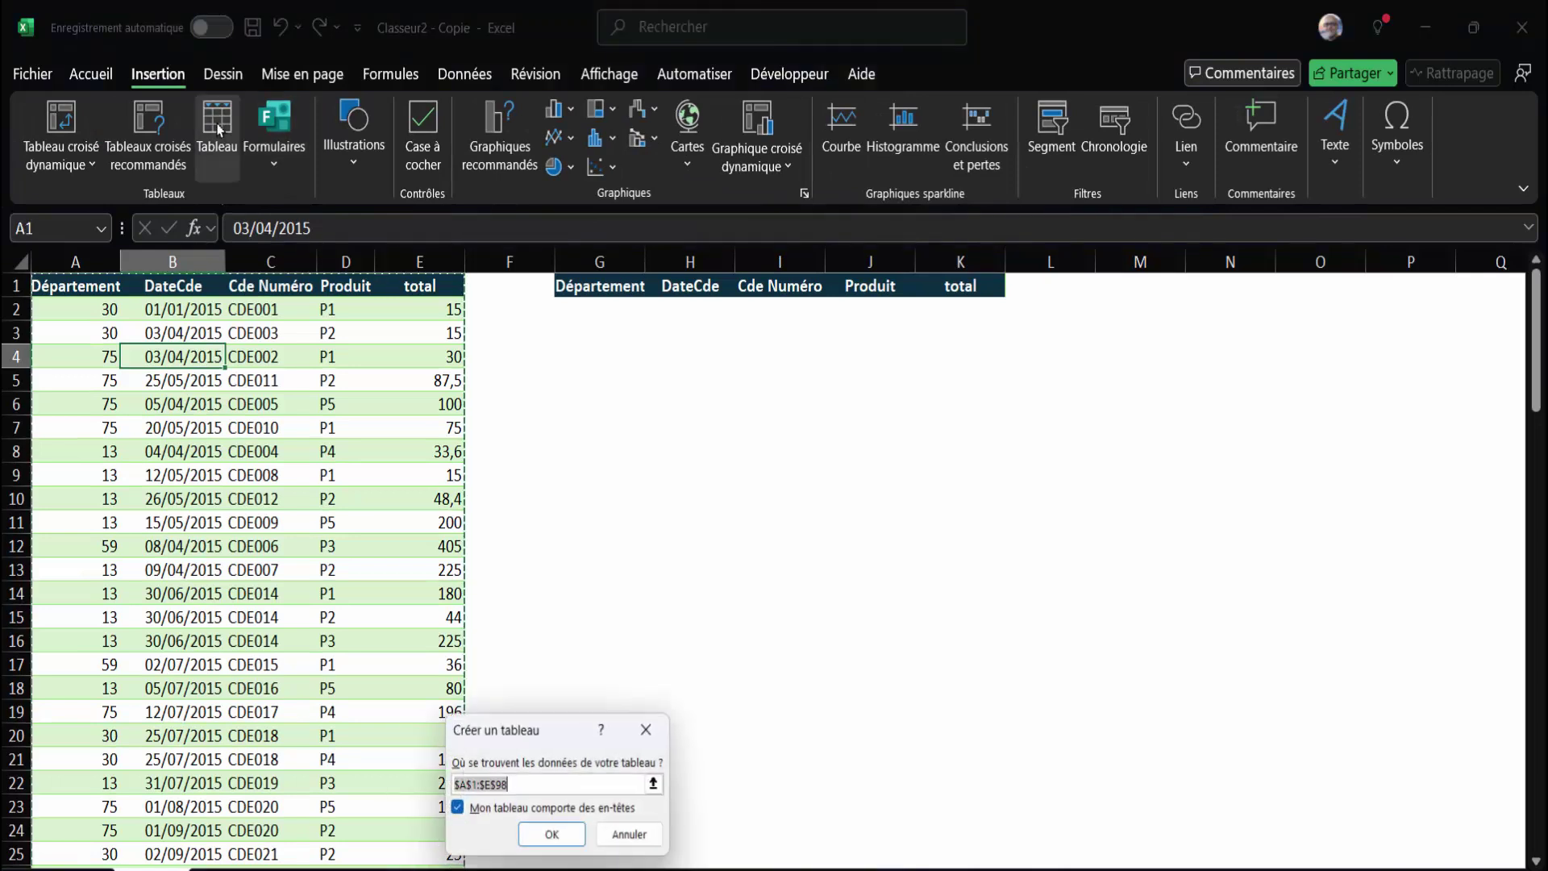
pyautogui.click(637, 839)
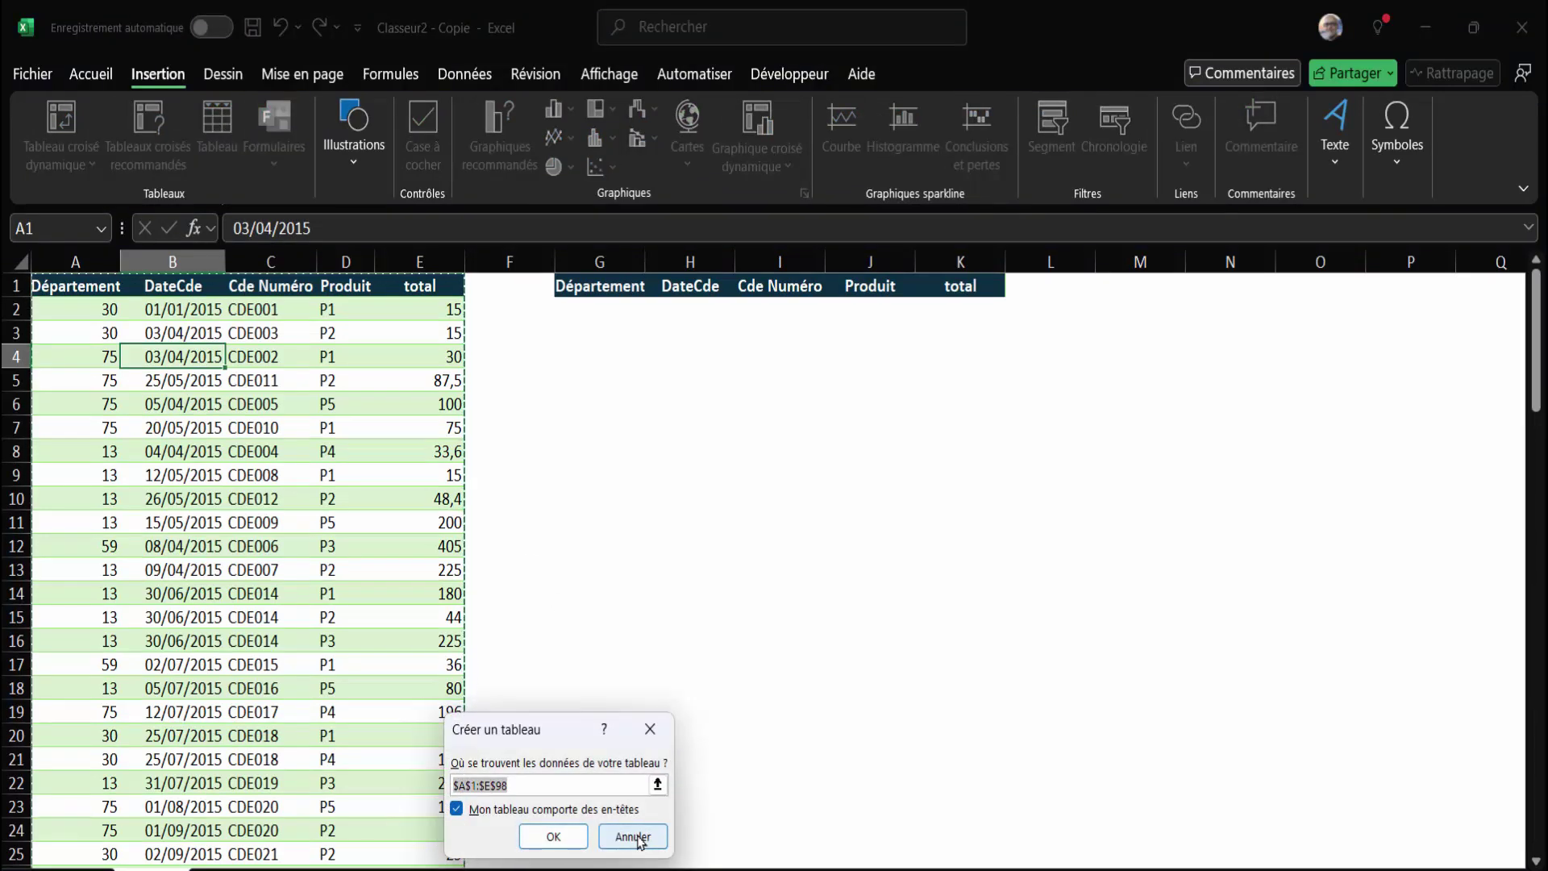
pyautogui.click(637, 839)
pyautogui.hotkey('ctrl', 'l')
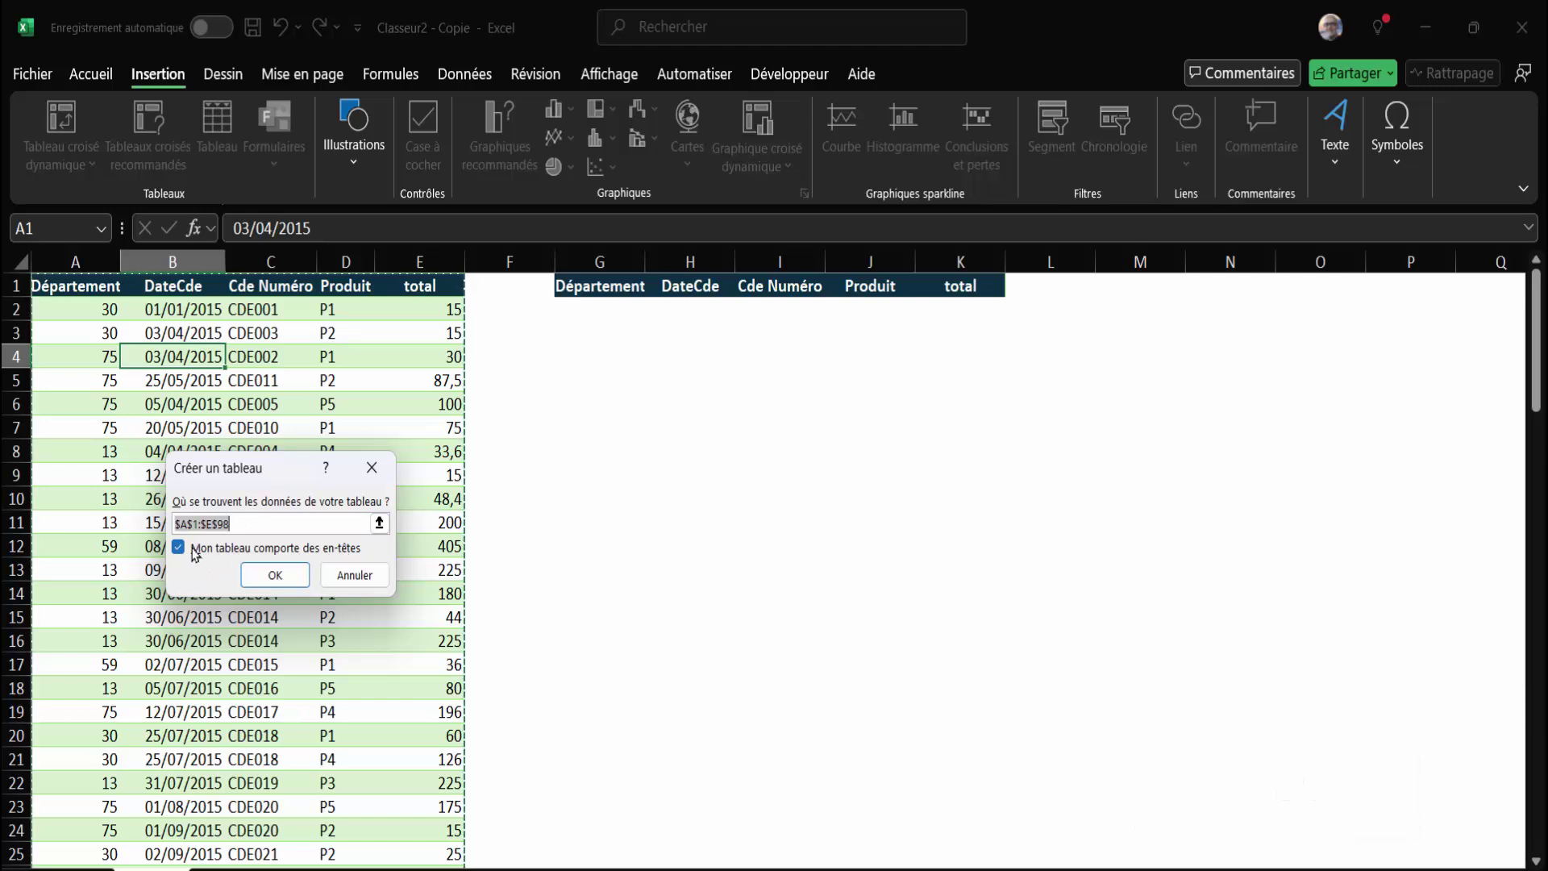
pyautogui.click(276, 576)
pyautogui.click(273, 490)
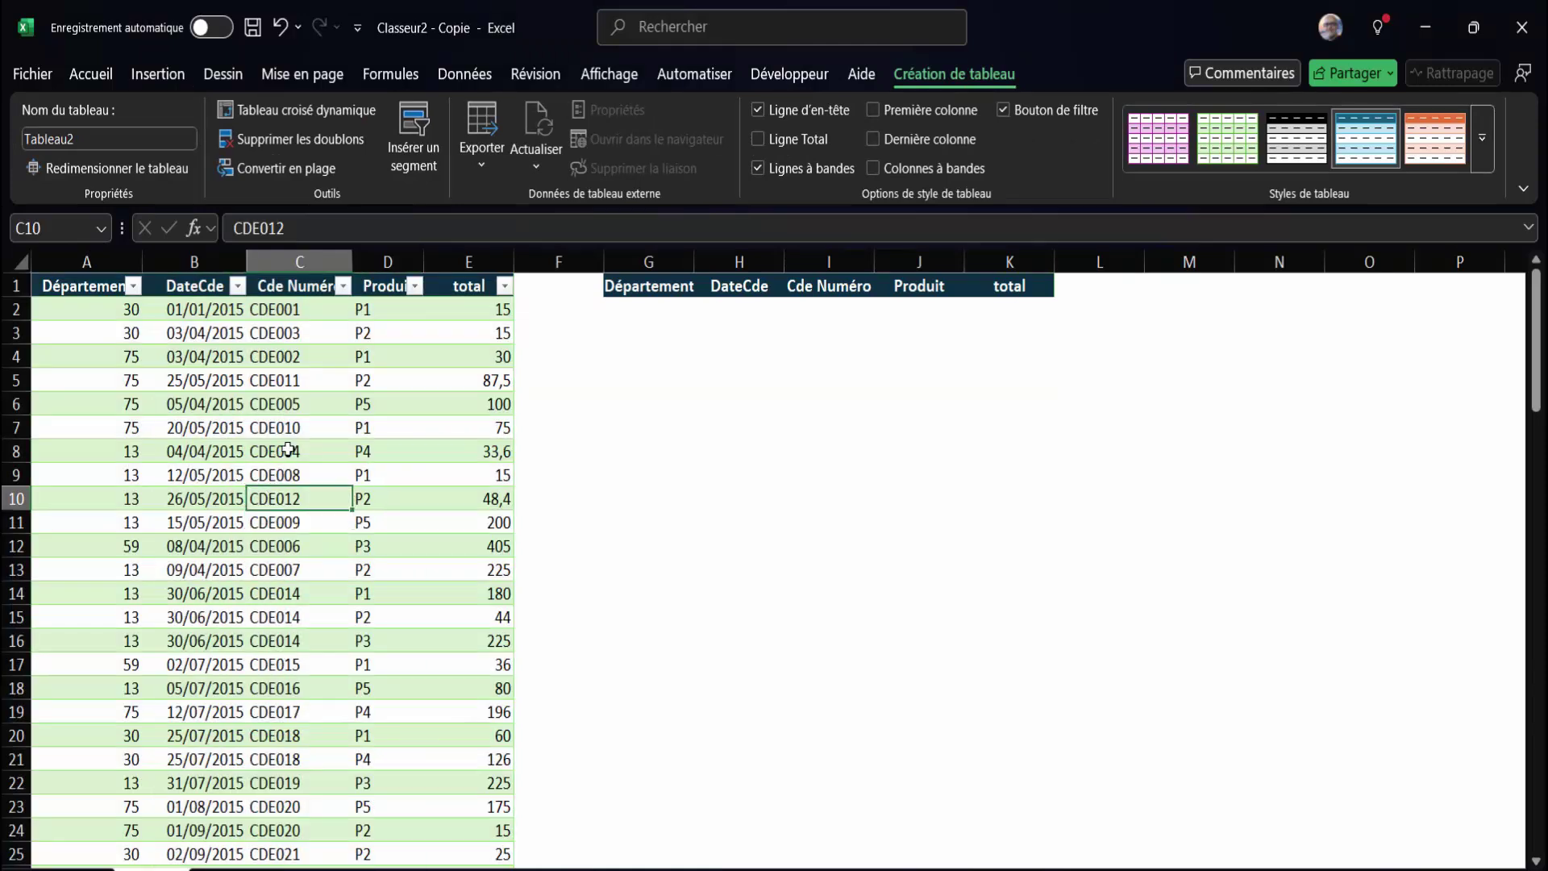
# Step: Turn off the filter arrows on the table's header row using Données > Filtrer
pyautogui.click(295, 407)
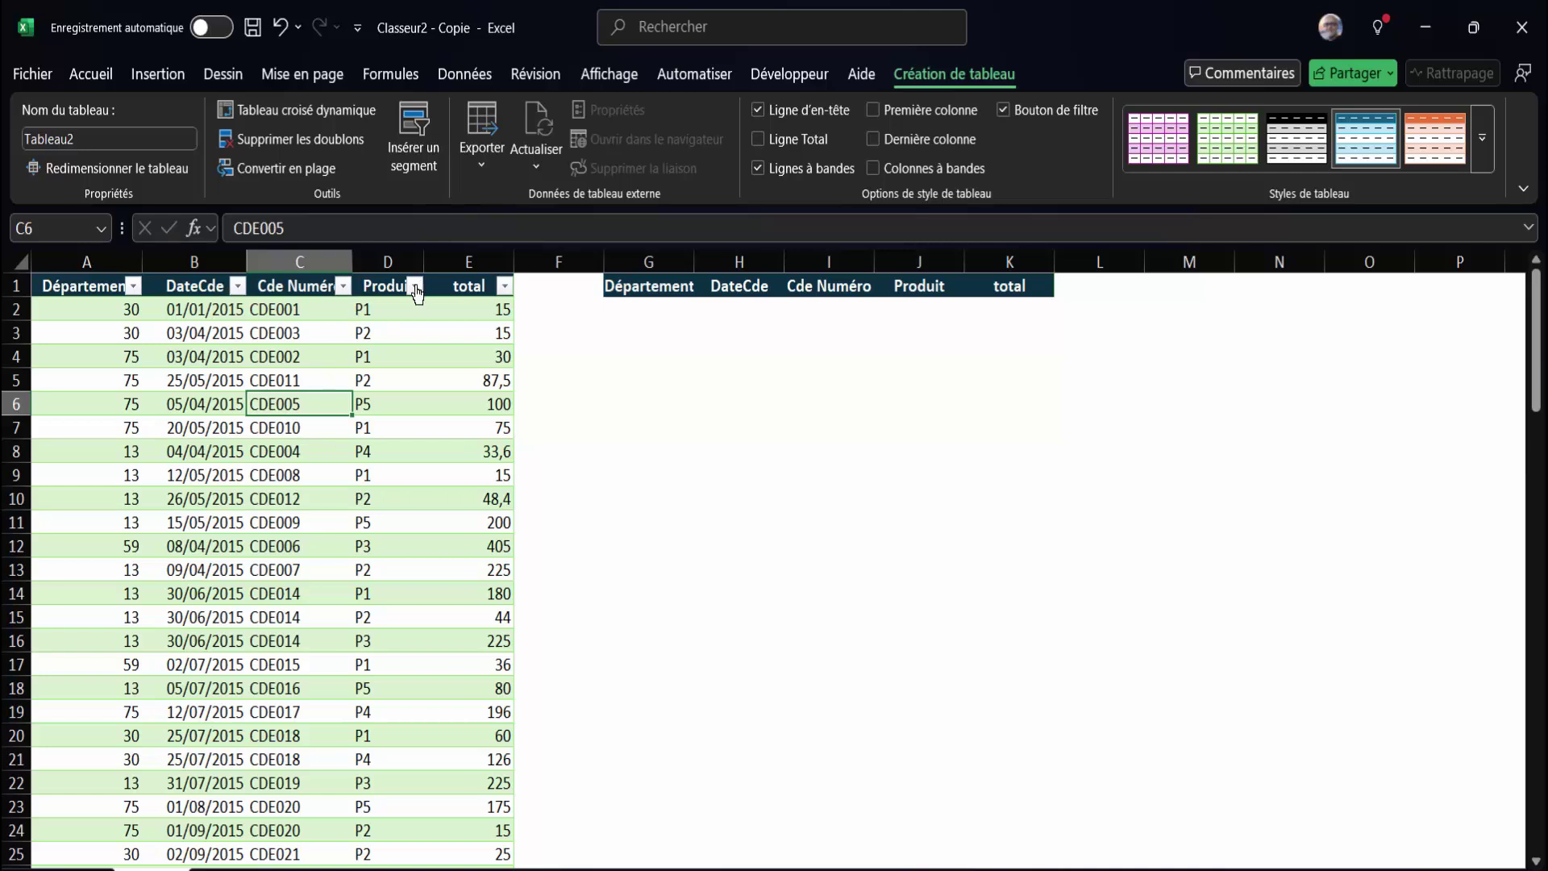
pyautogui.click(463, 75)
pyautogui.click(1009, 152)
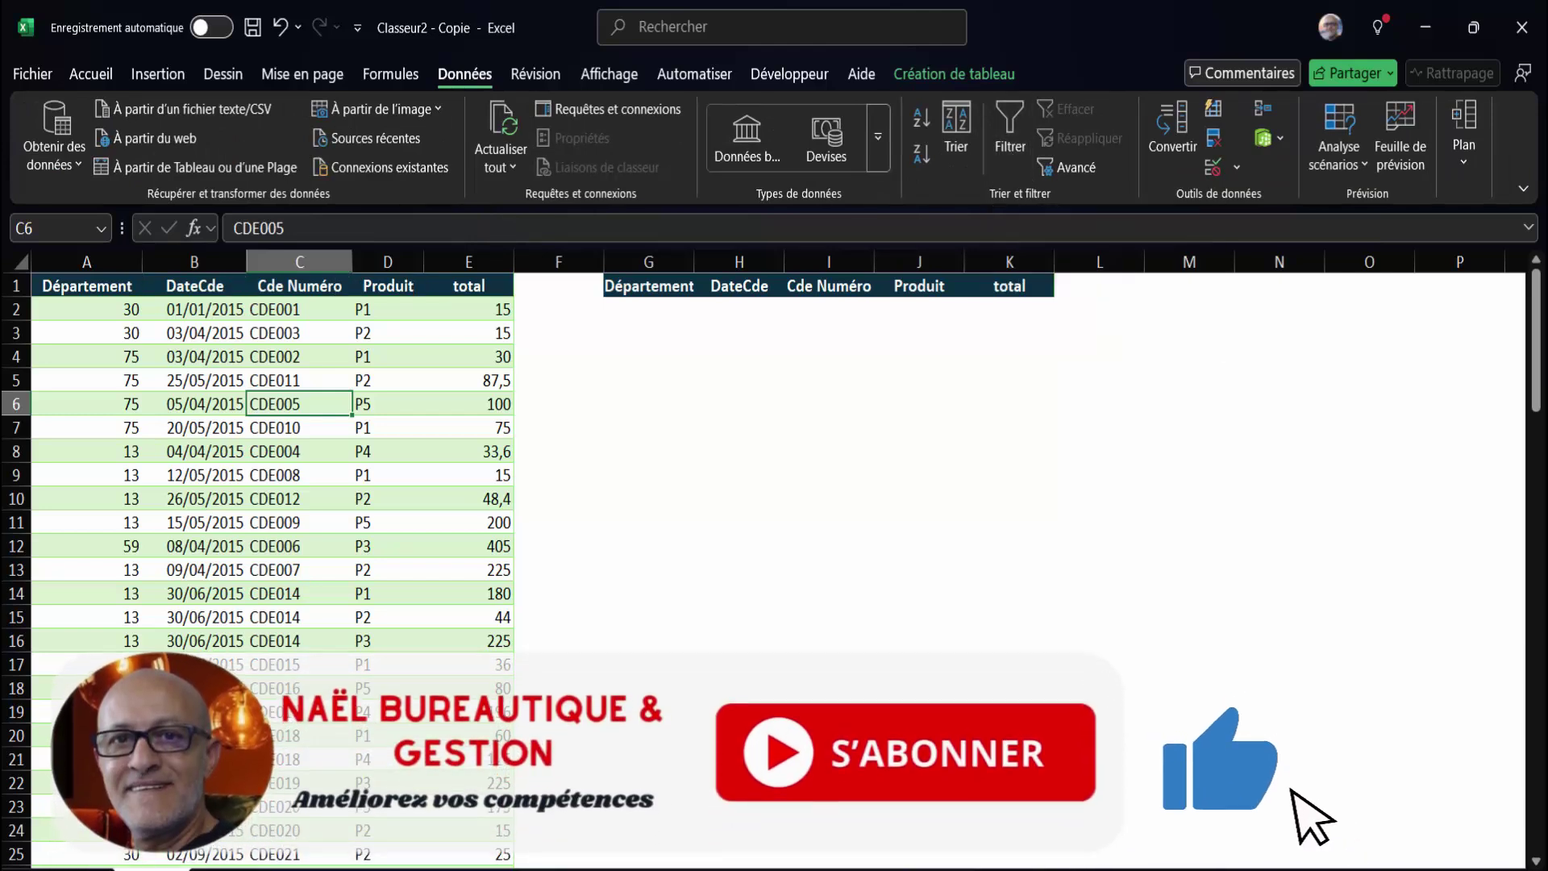
# Step: Draw a tall form-control scroll bar around columns L–M, rows 4–17
pyautogui.click(773, 77)
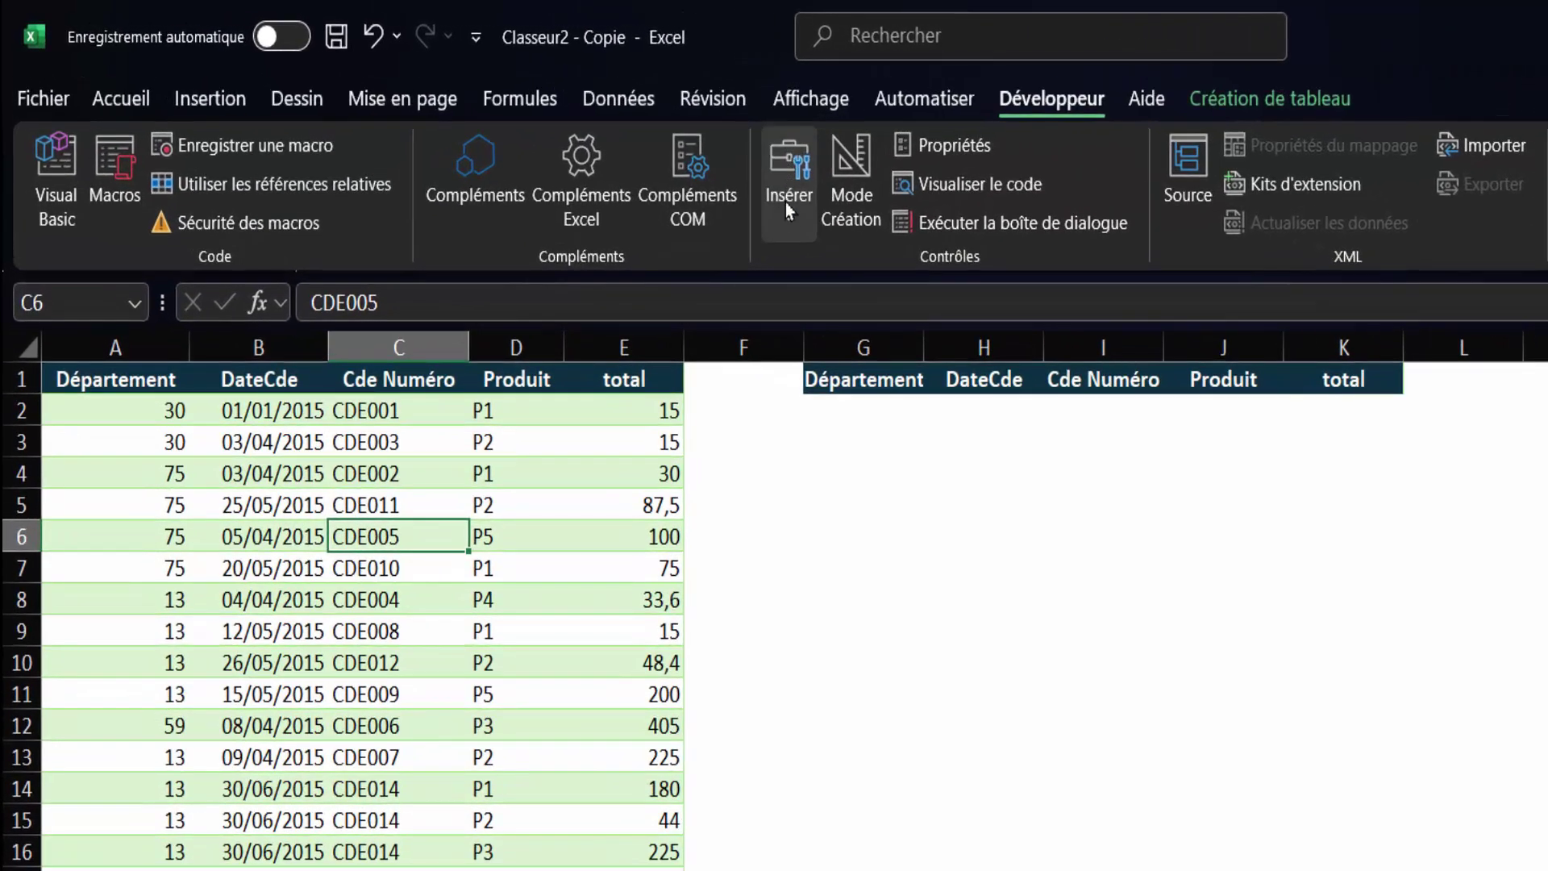
pyautogui.click(790, 227)
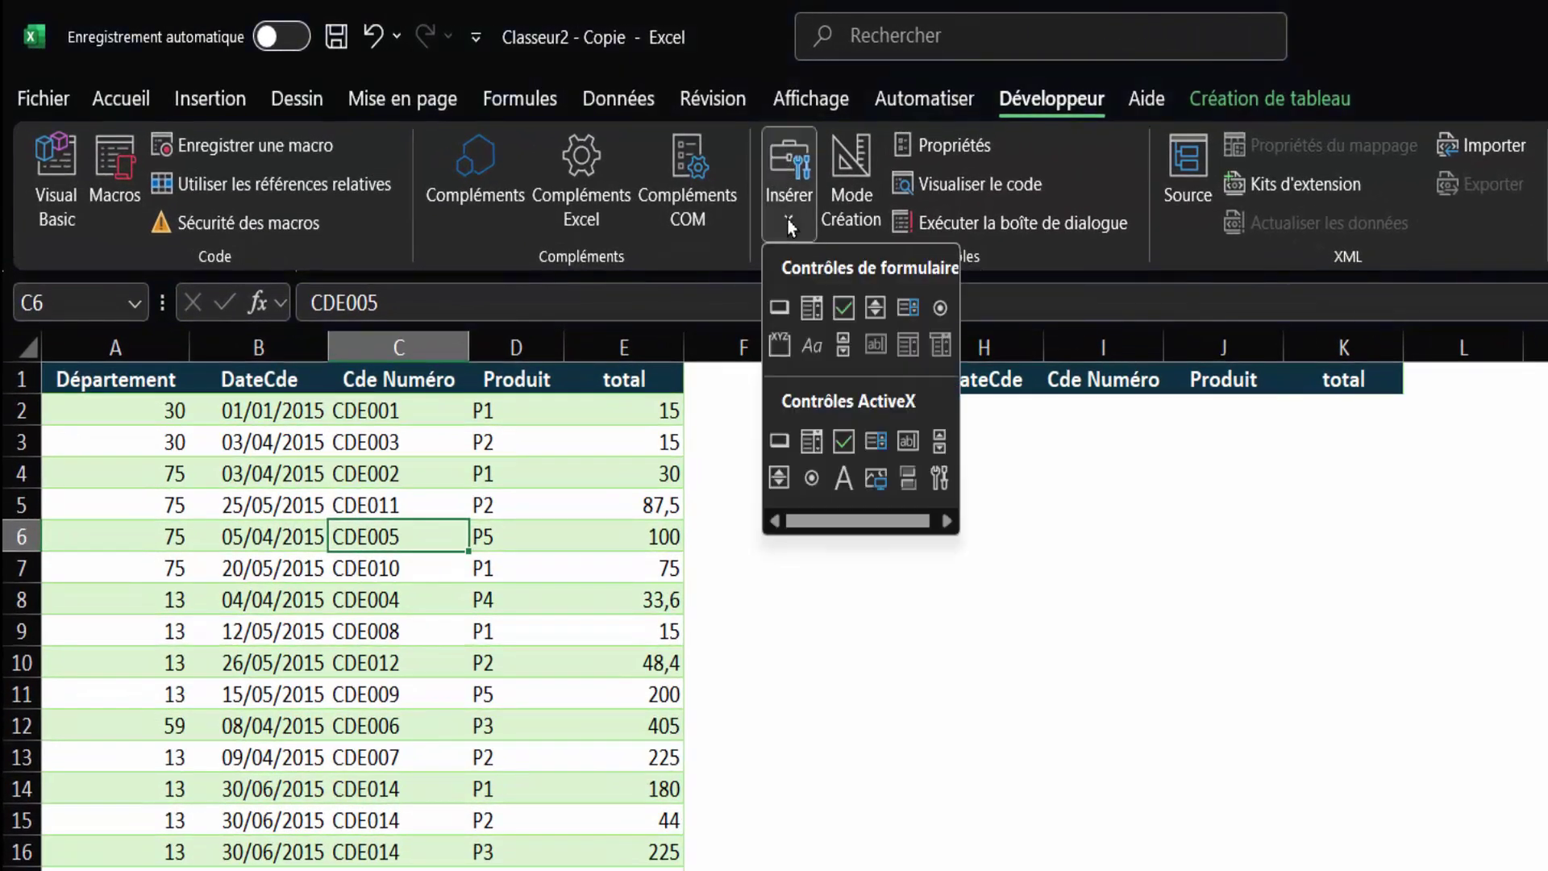
pyautogui.click(844, 353)
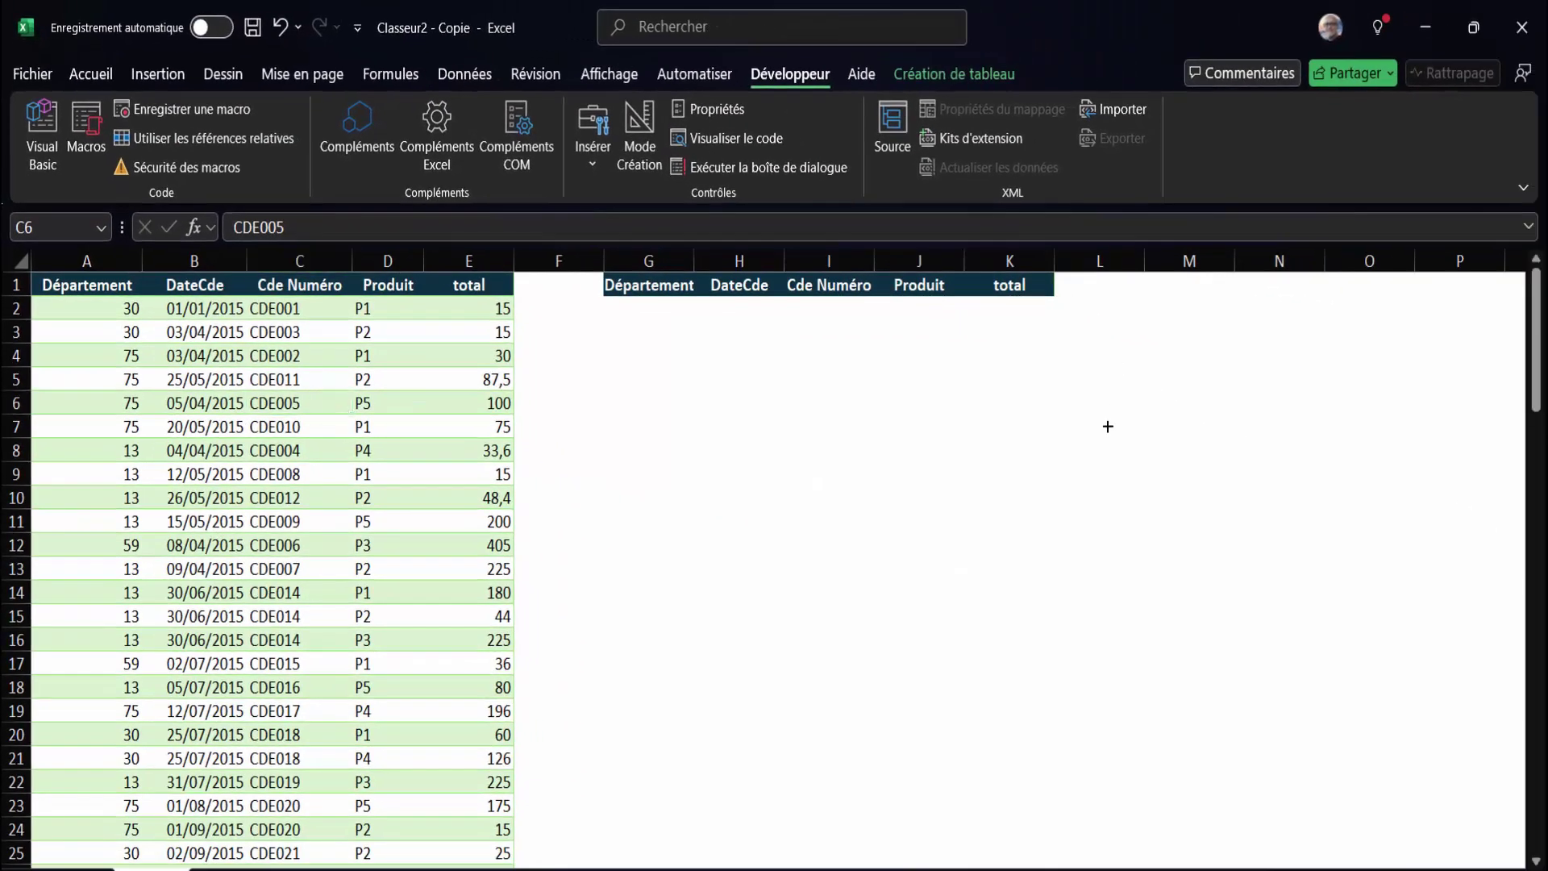
pyautogui.moveTo(1117, 361); pyautogui.dragTo(1187, 588)
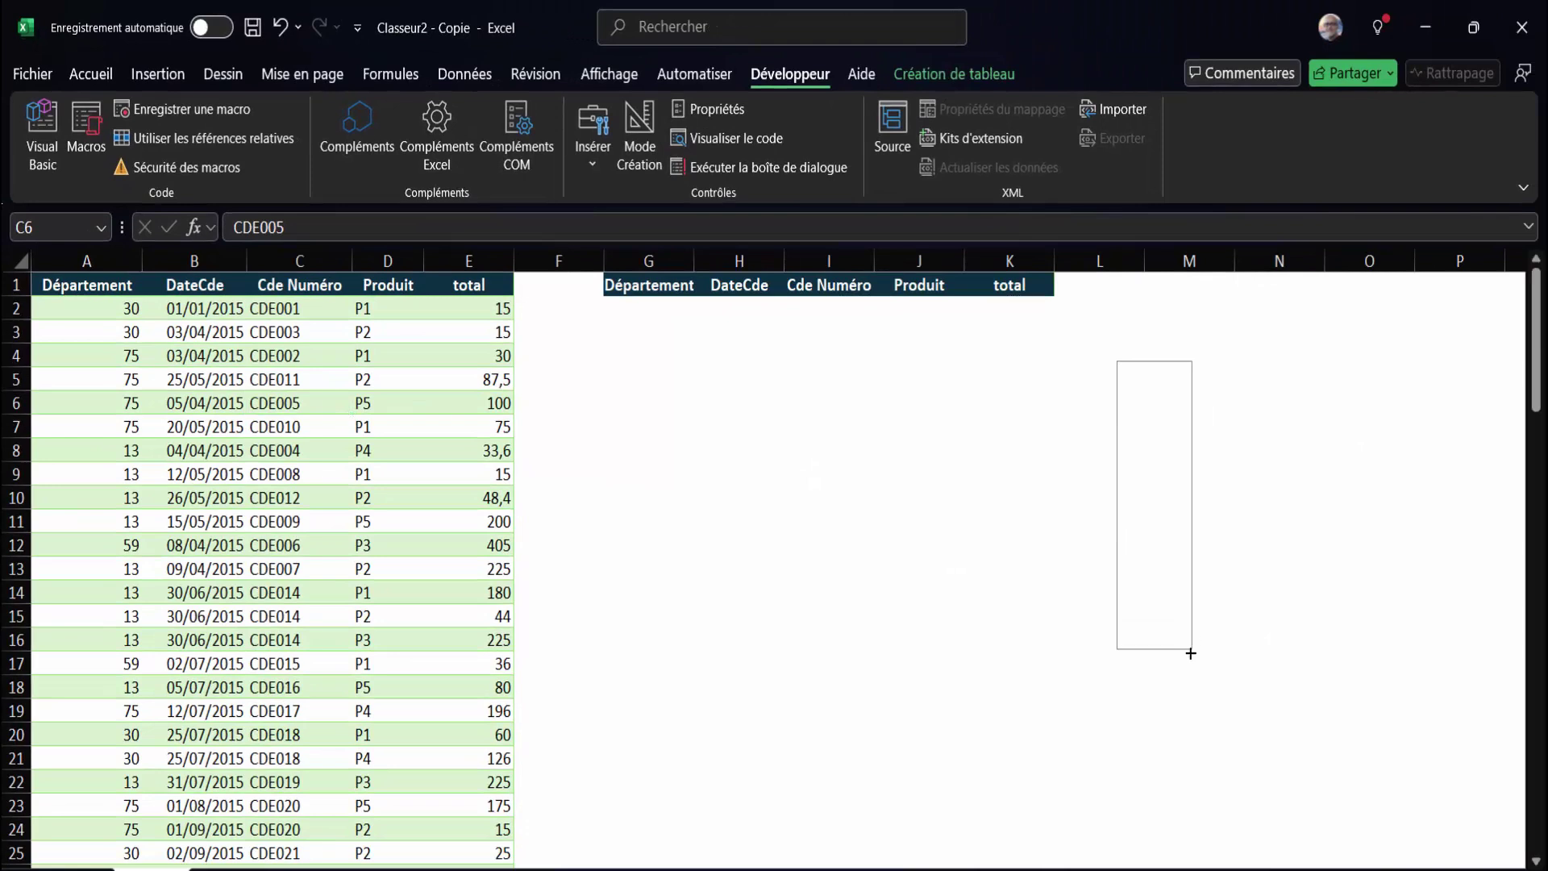
pyautogui.moveTo(1187, 588); pyautogui.dragTo(1182, 679)
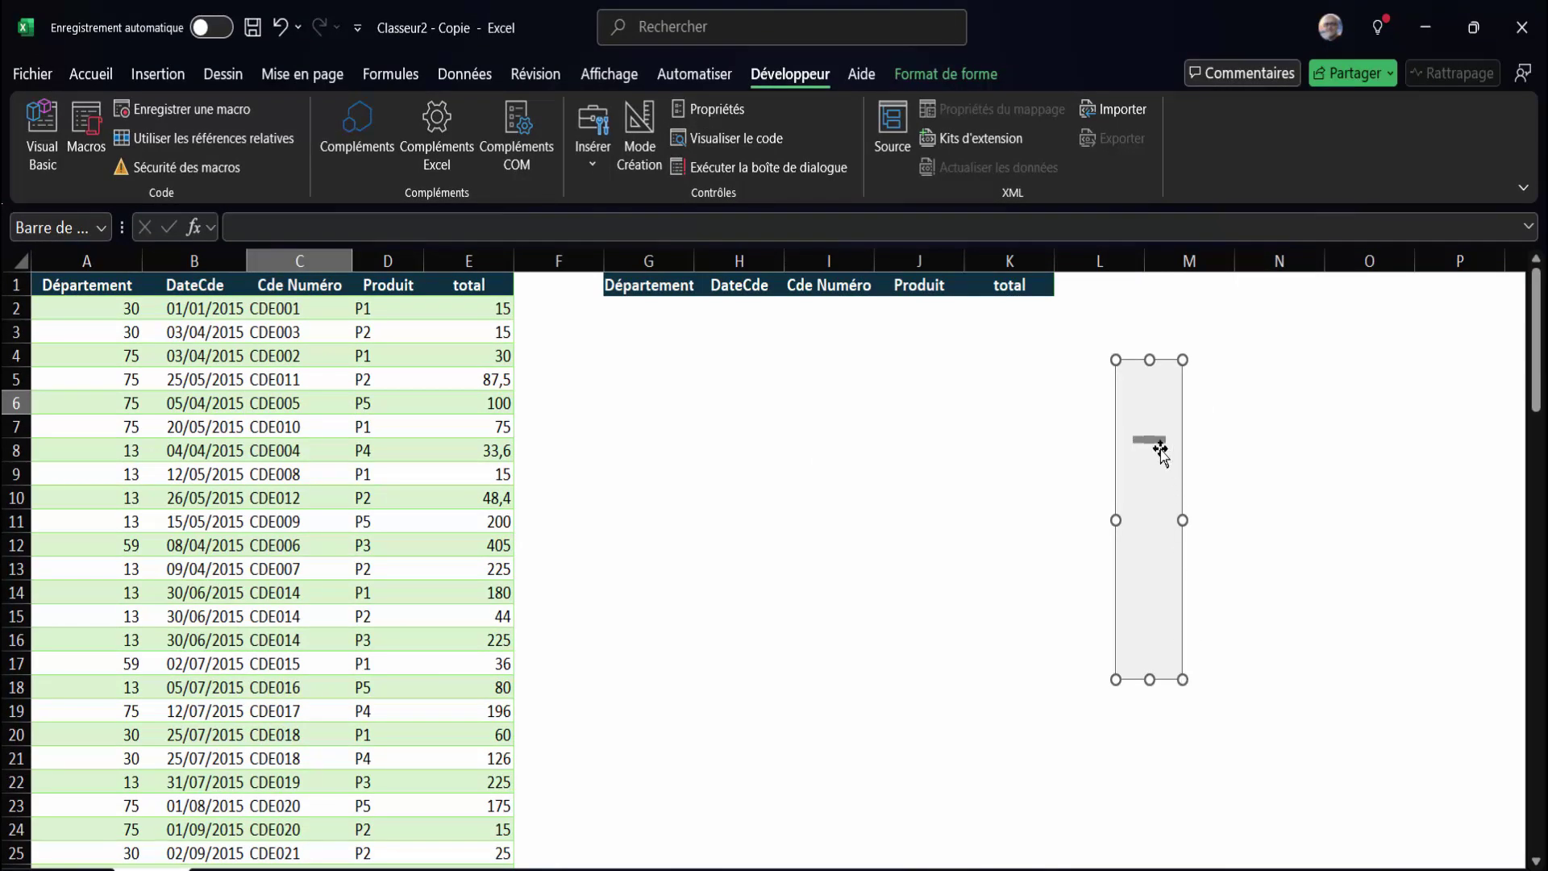
# Step: Set the scroll bar's maximum value to 97 and its linked cell to $M$1
pyautogui.rightClick(1157, 415)
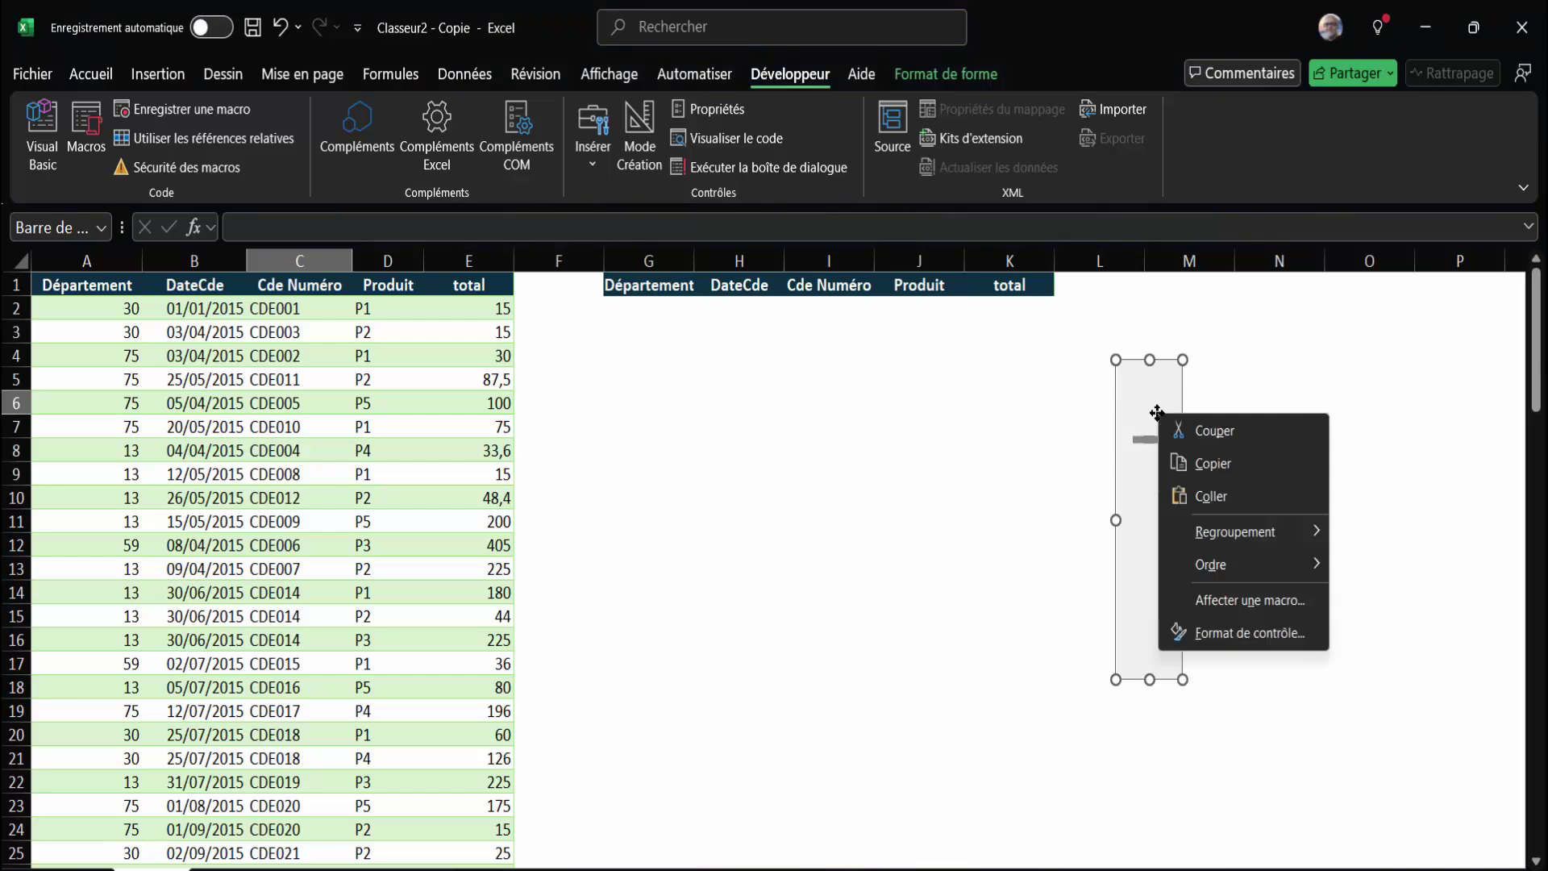
pyautogui.click(1218, 643)
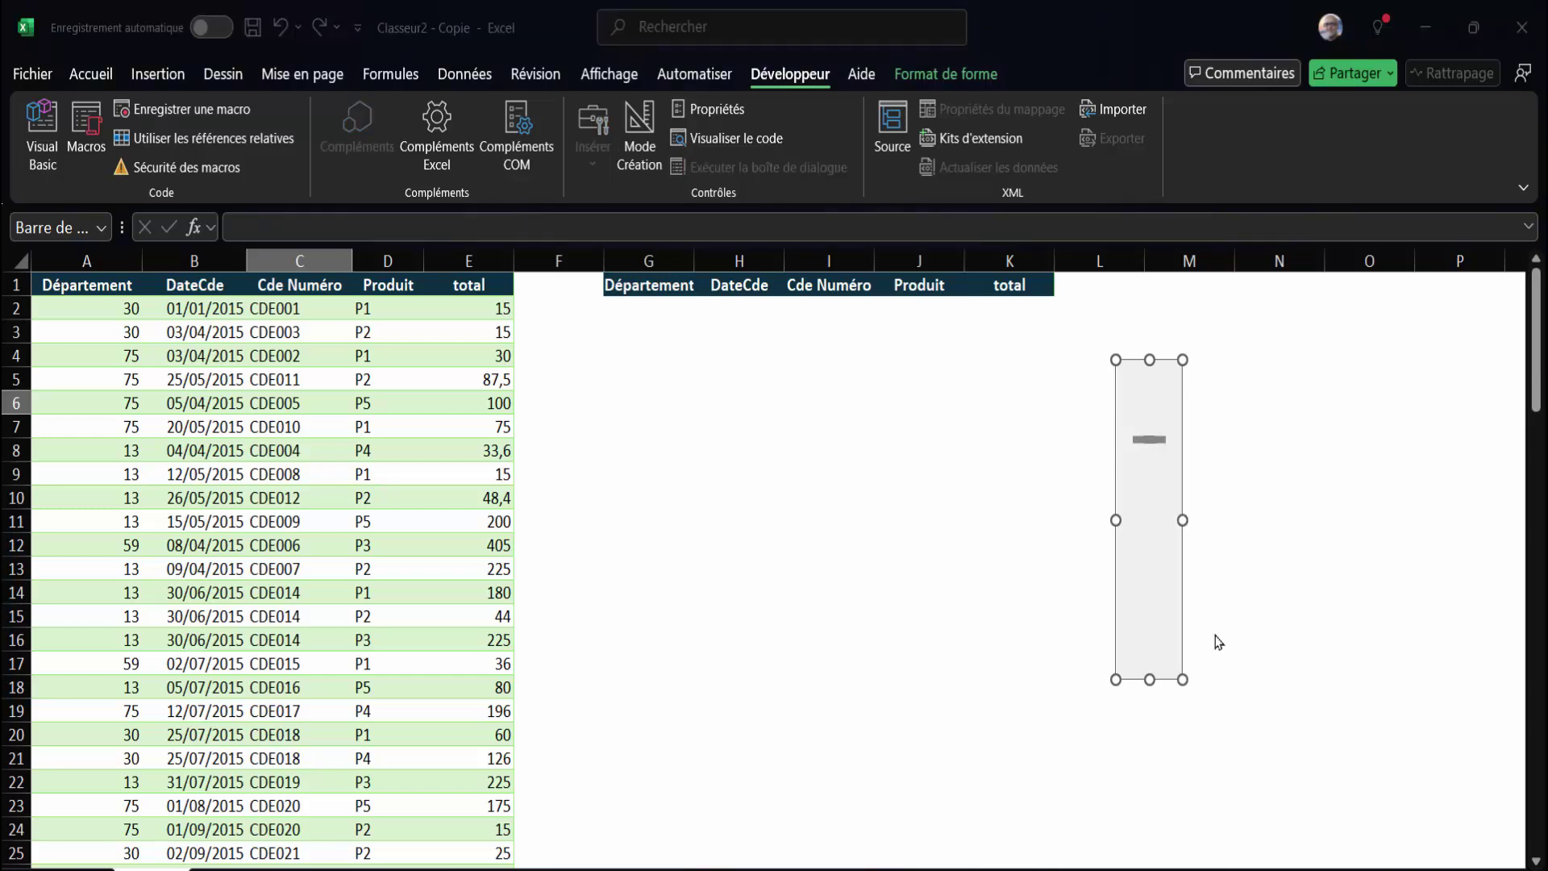
pyautogui.moveTo(1110, 446)
pyautogui.mouseDown()
pyautogui.moveTo(678, 546)
pyautogui.moveTo(212, 274)
pyautogui.mouseUp()
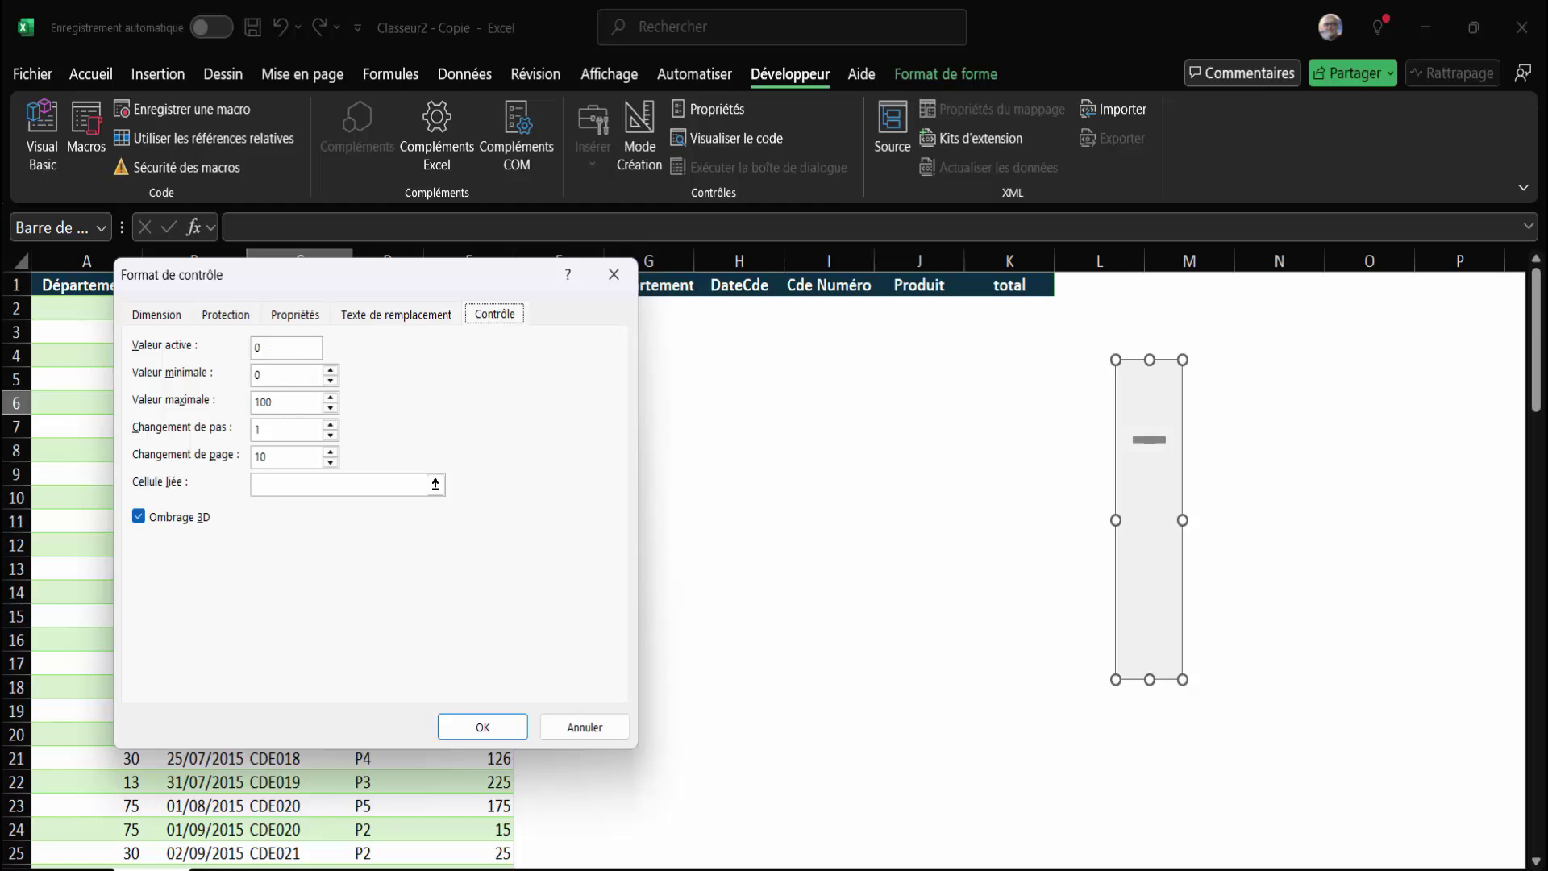
pyautogui.click(282, 402)
pyautogui.moveTo(283, 405); pyautogui.dragTo(234, 409)
pyautogui.write('97')
pyautogui.click(281, 485)
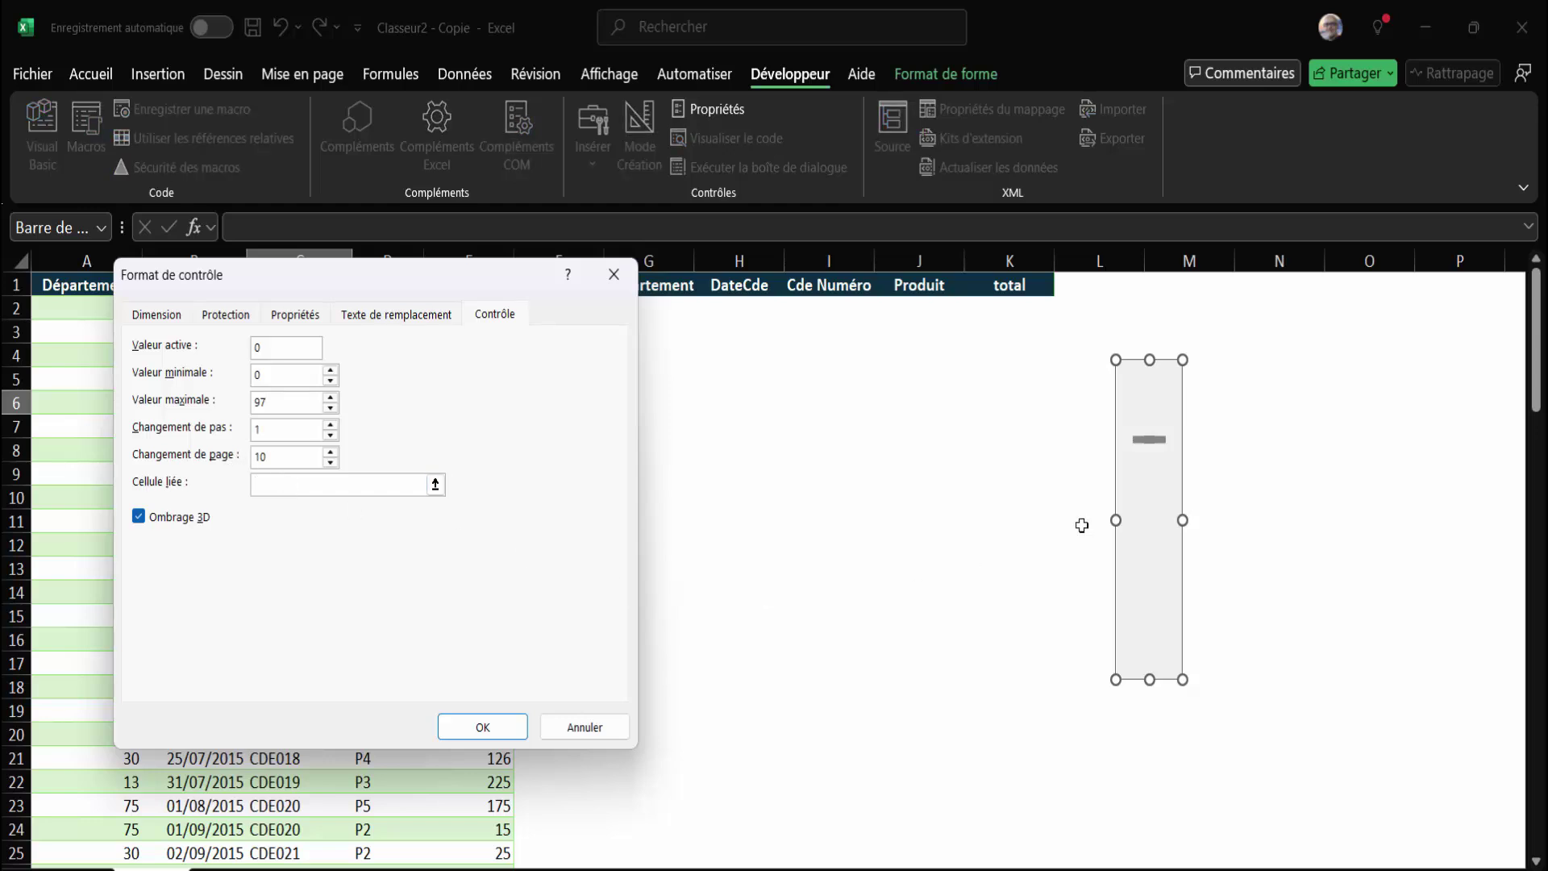
pyautogui.click(1198, 288)
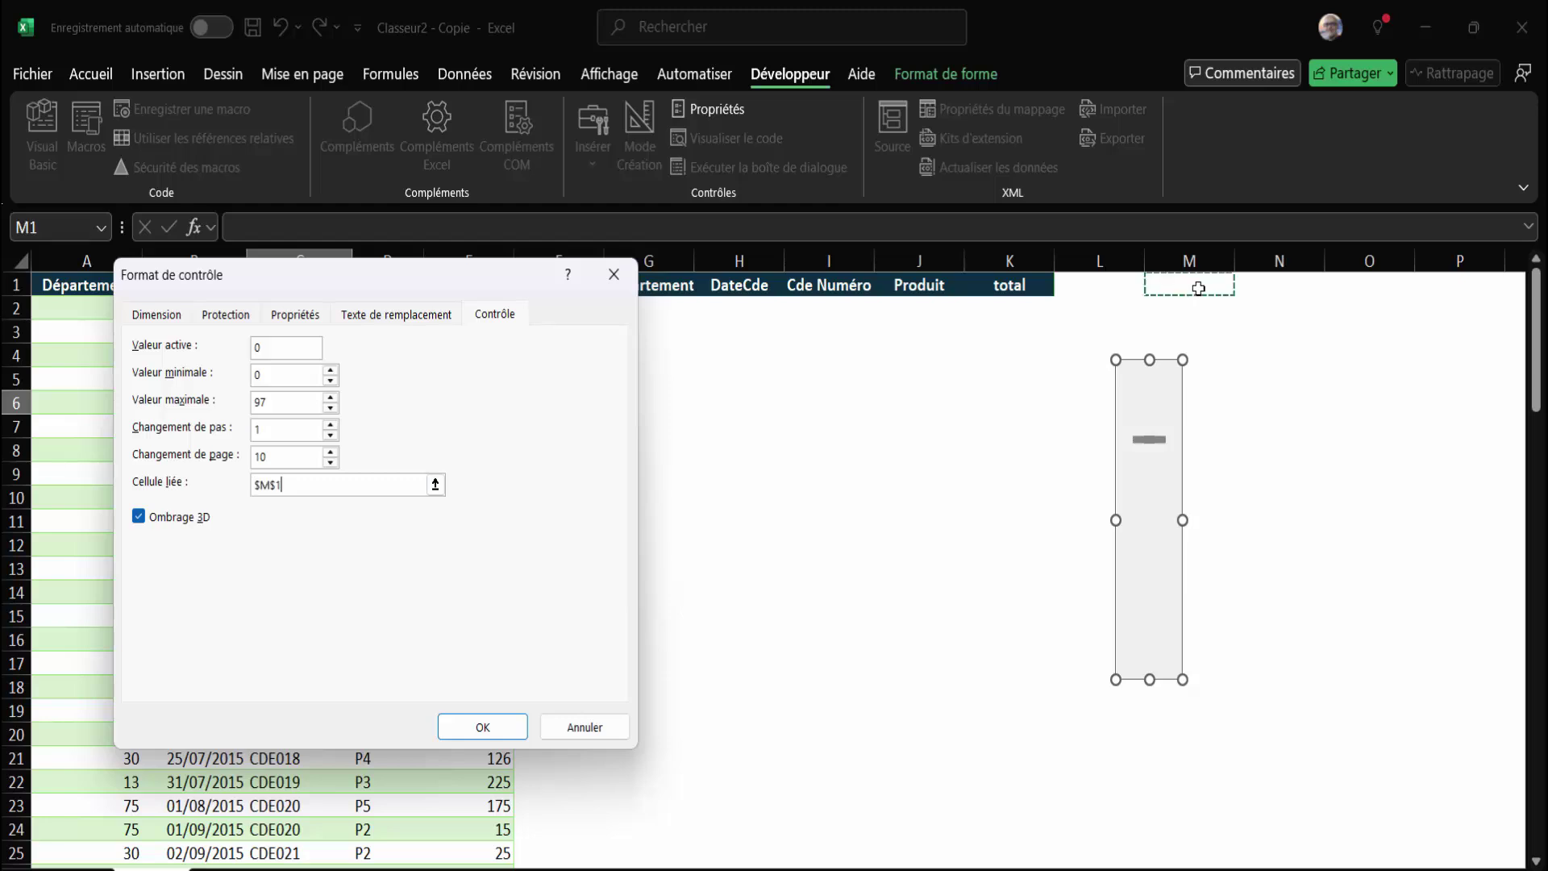
pyautogui.click(484, 728)
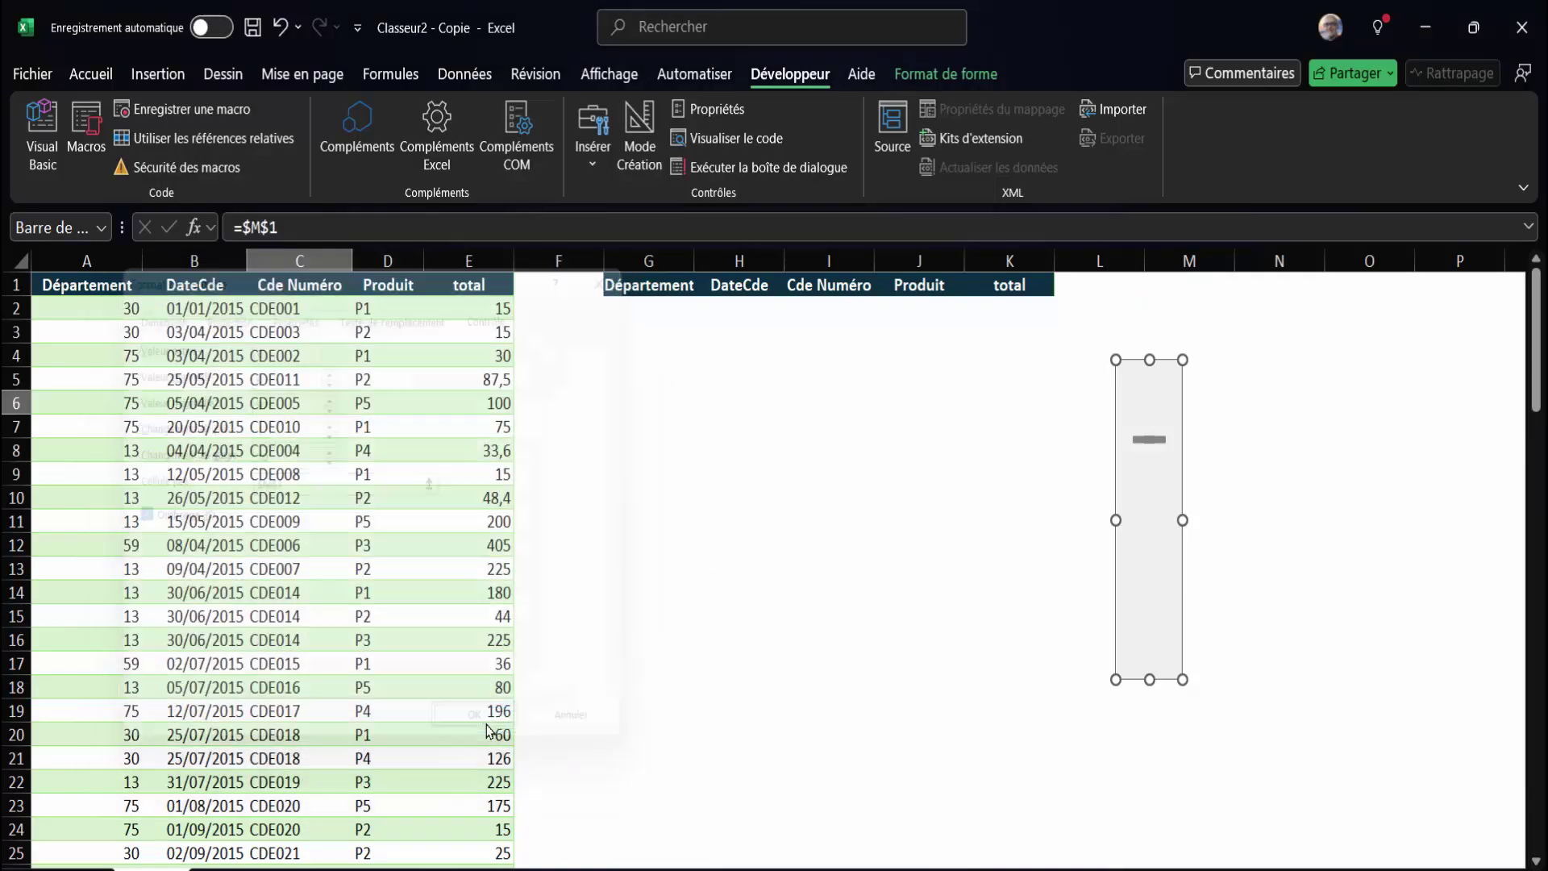
pyautogui.click(1290, 444)
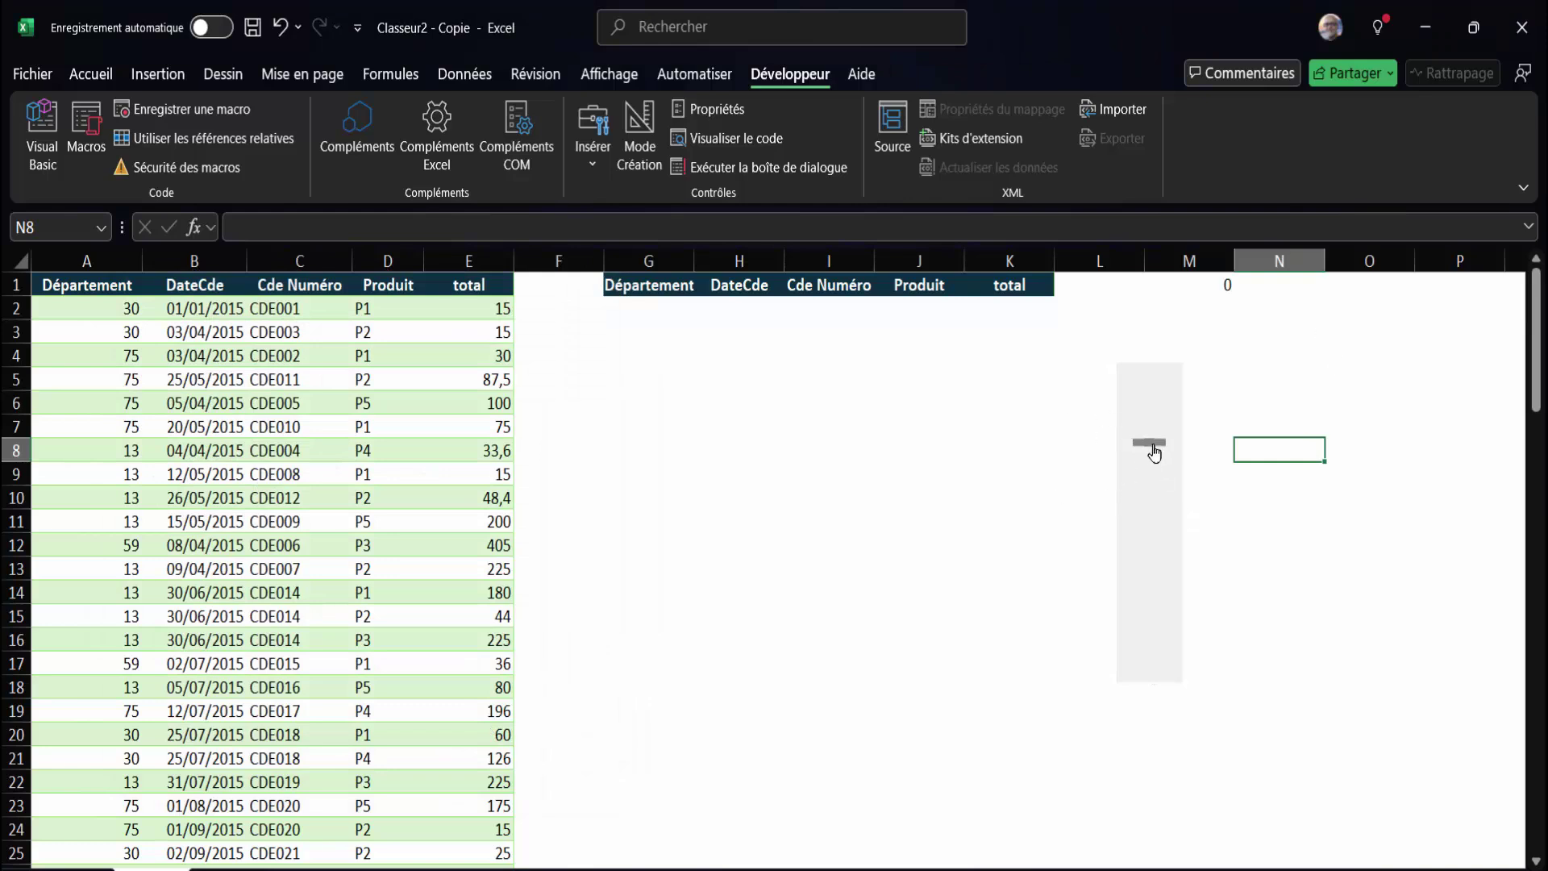
pyautogui.moveTo(1151, 442); pyautogui.dragTo(1150, 666)
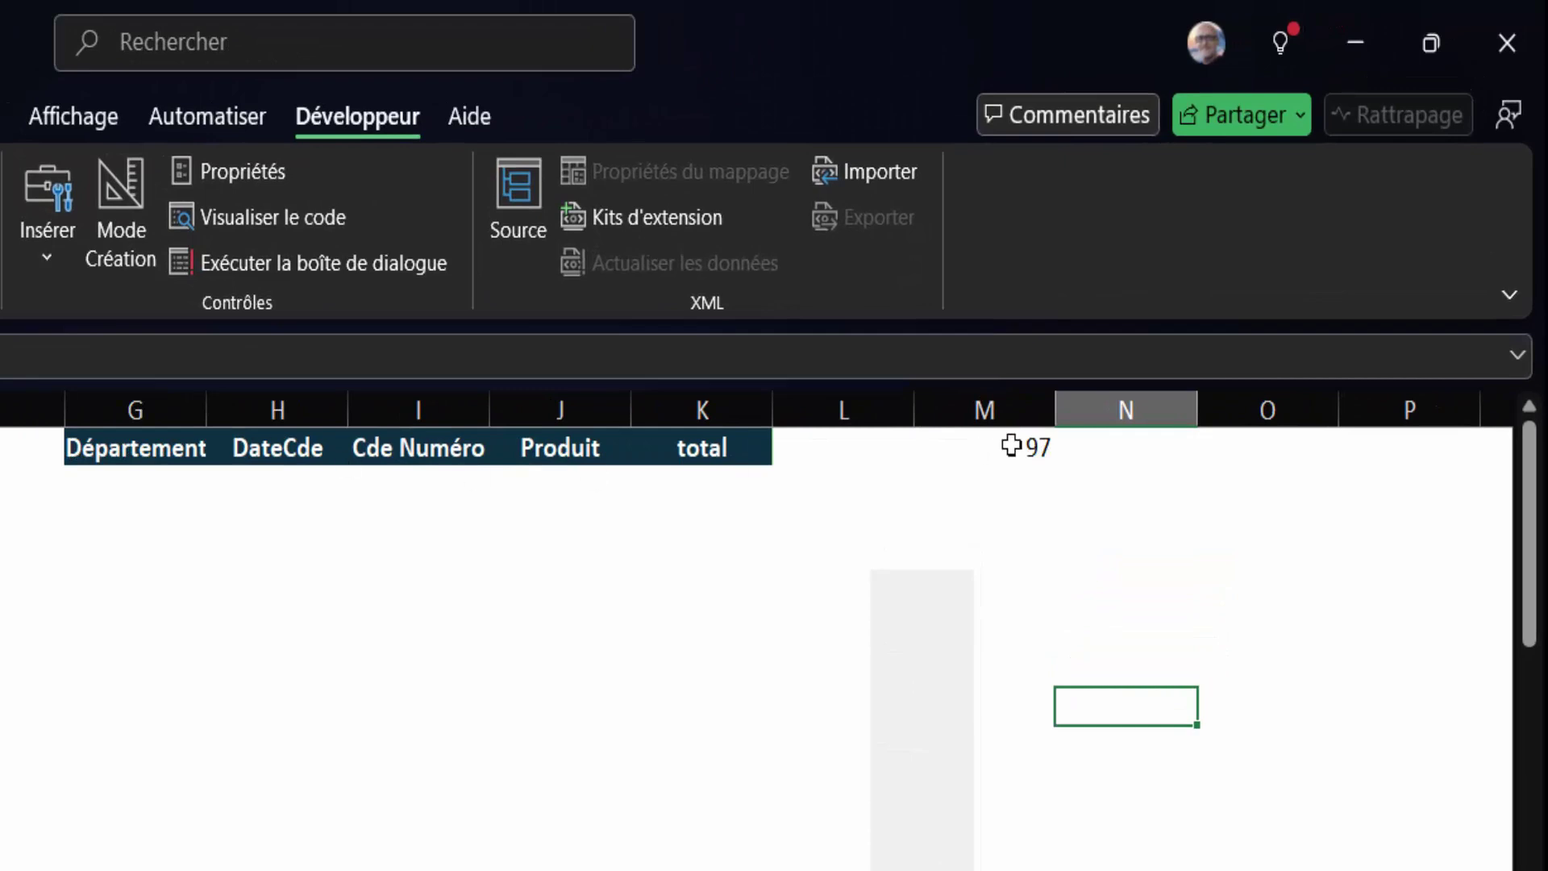
pyautogui.click(1035, 448)
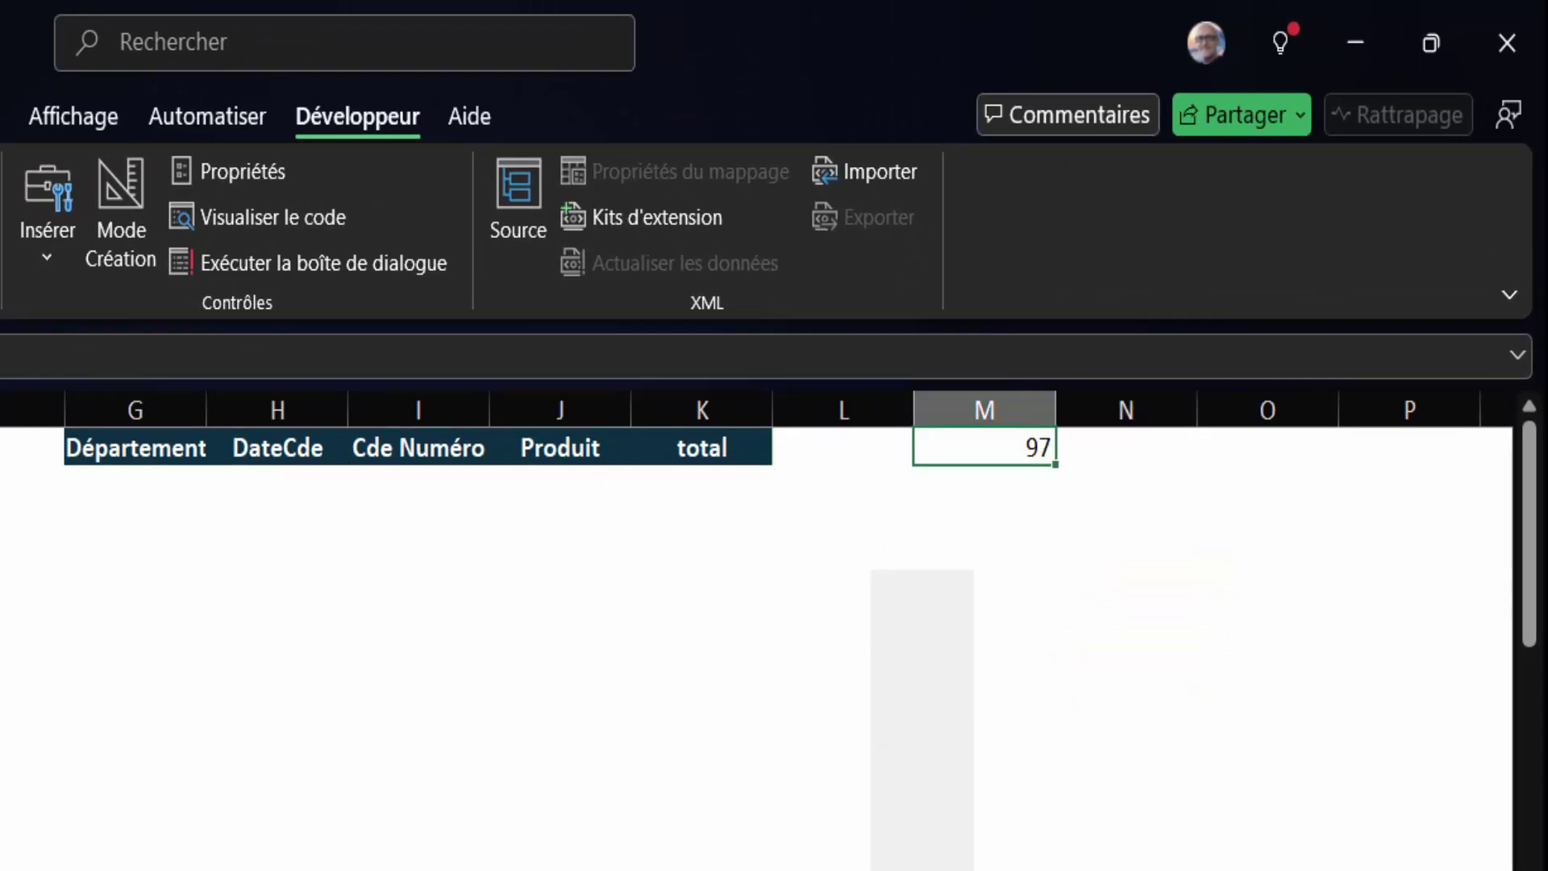
pyautogui.moveTo(928, 863)
pyautogui.mouseDown()
pyautogui.moveTo(936, 598)
pyautogui.moveTo(1047, 594)
pyautogui.moveTo(1041, 821)
pyautogui.moveTo(623, 463)
pyautogui.mouseUp()
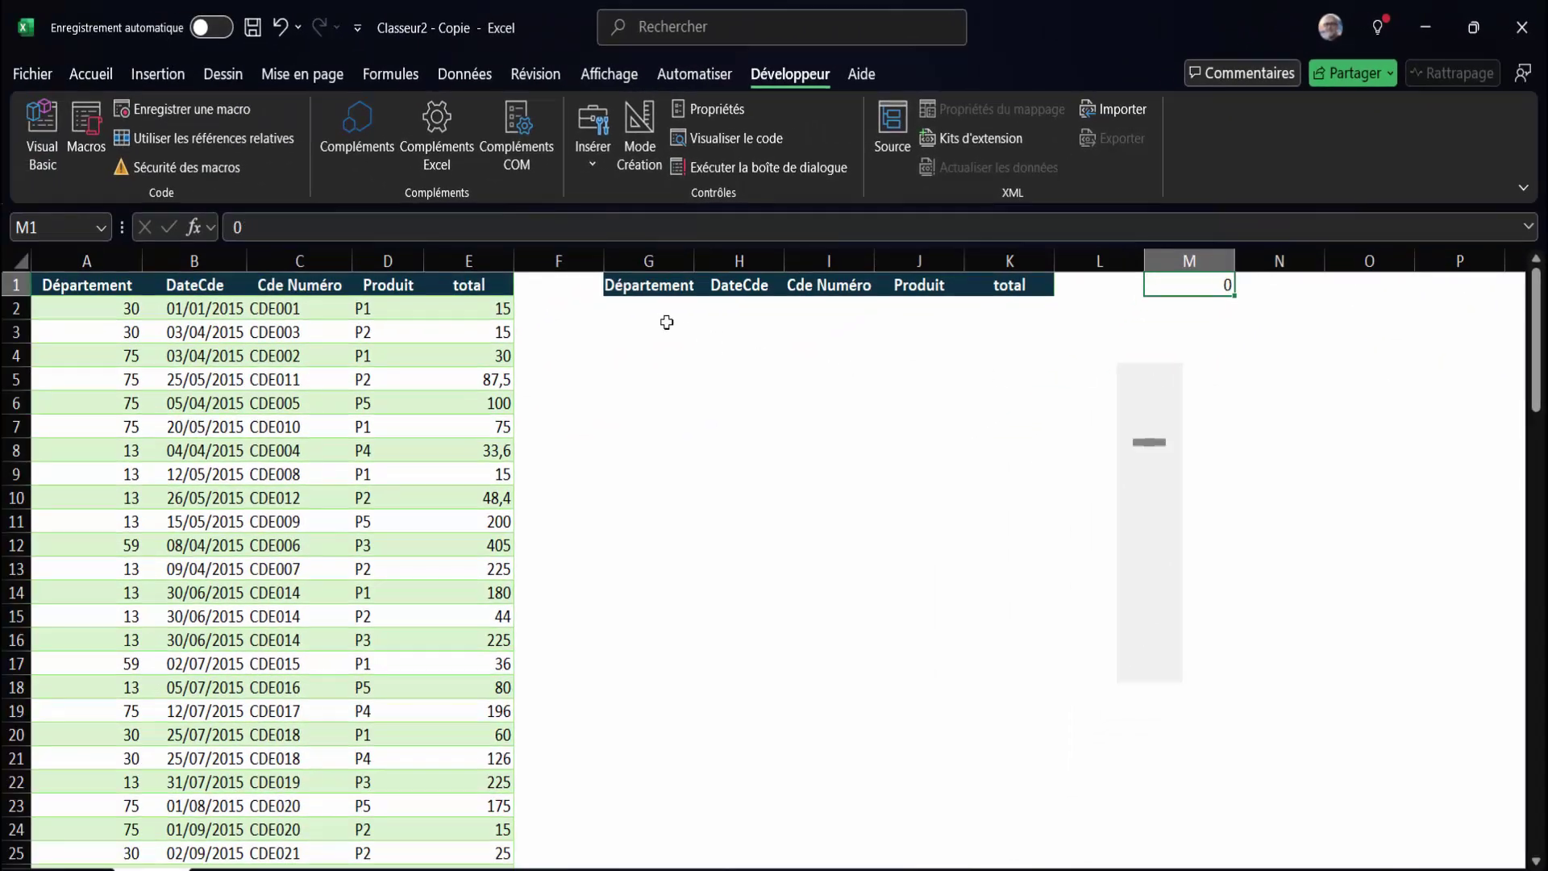
pyautogui.click(657, 313)
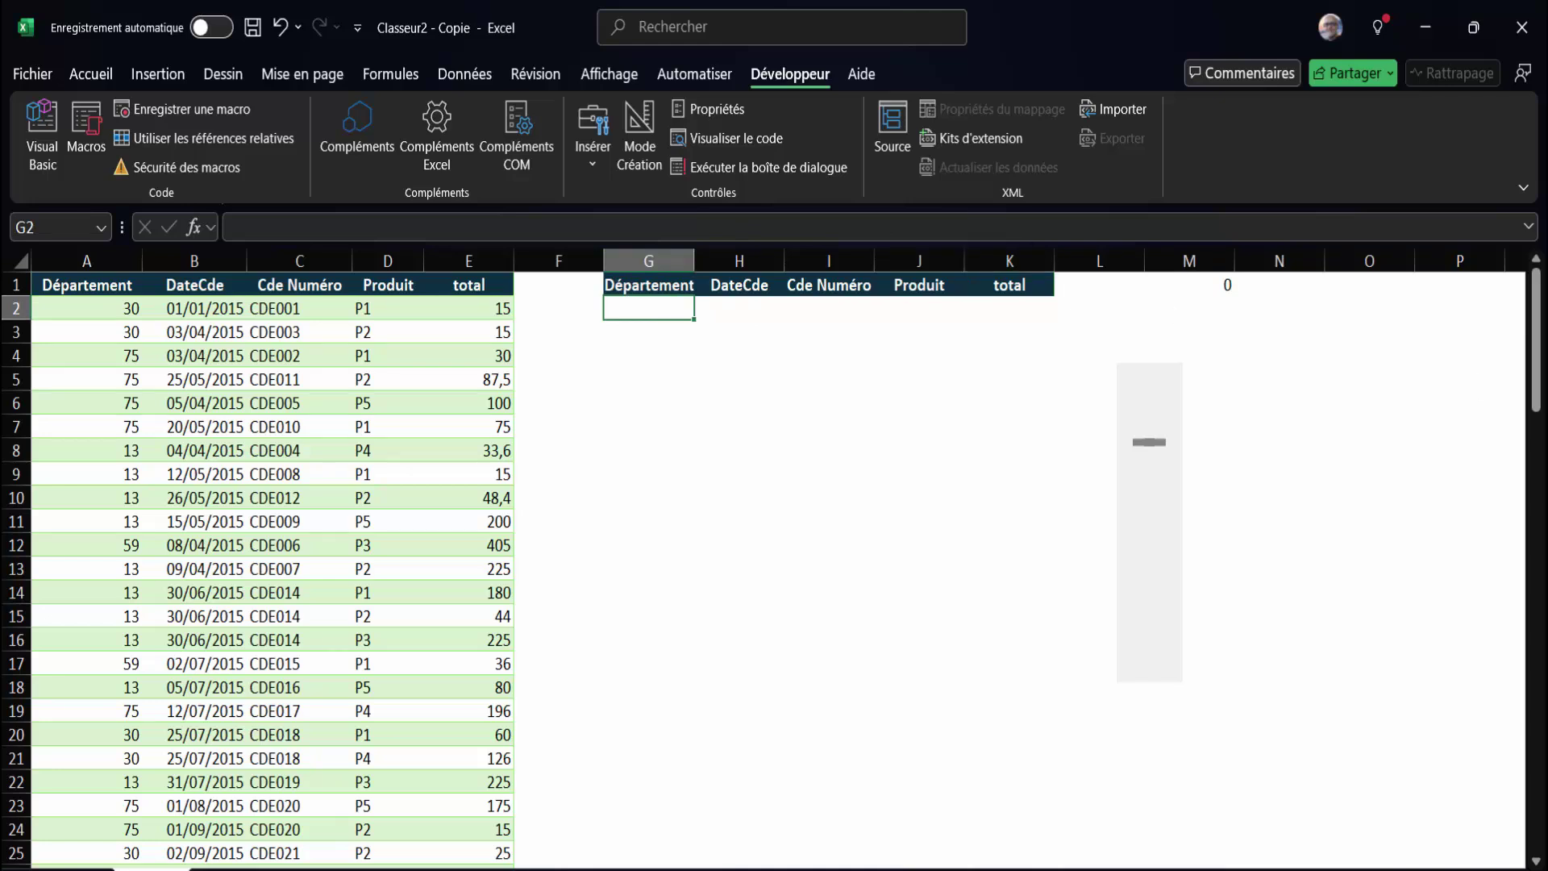
# Step: Rename the sales table from Tableau2 to 'Commercial_Clilent'
pyautogui.click(244, 399)
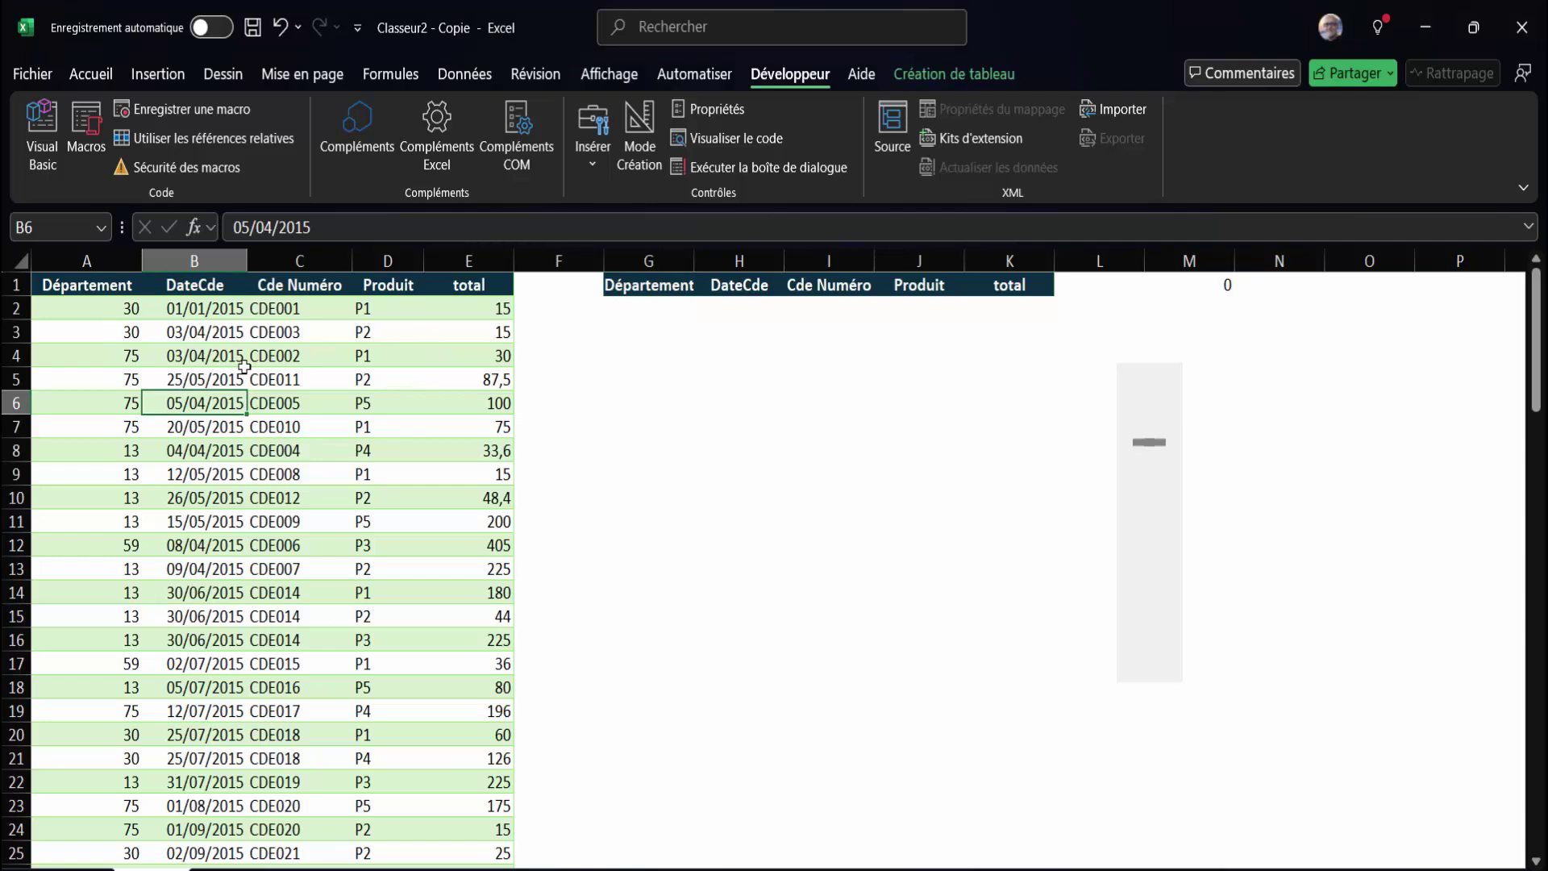
pyautogui.click(300, 473)
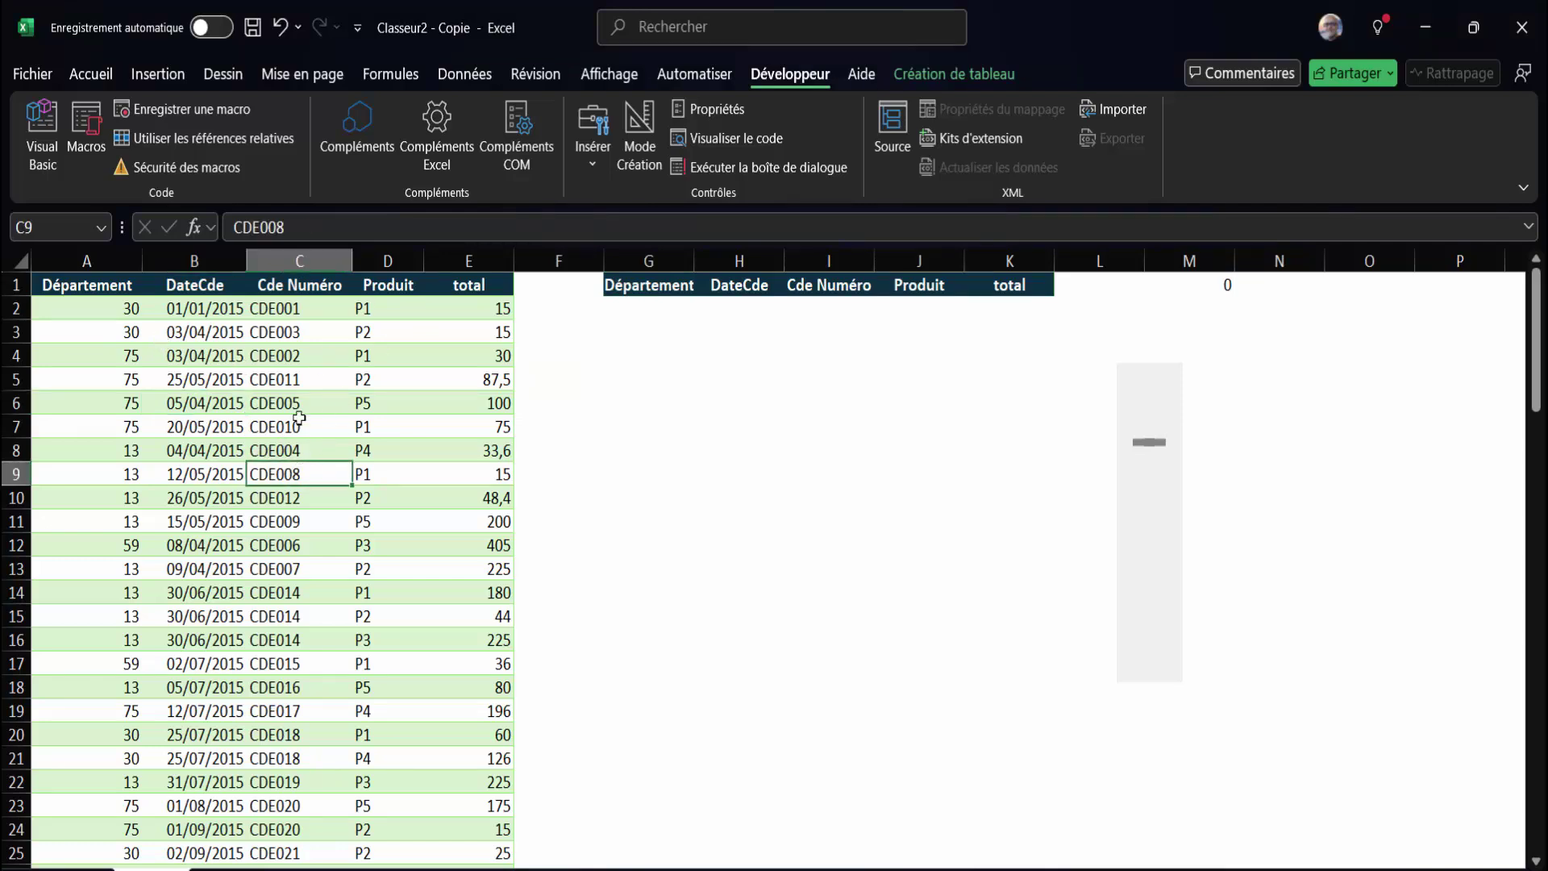
pyautogui.click(949, 78)
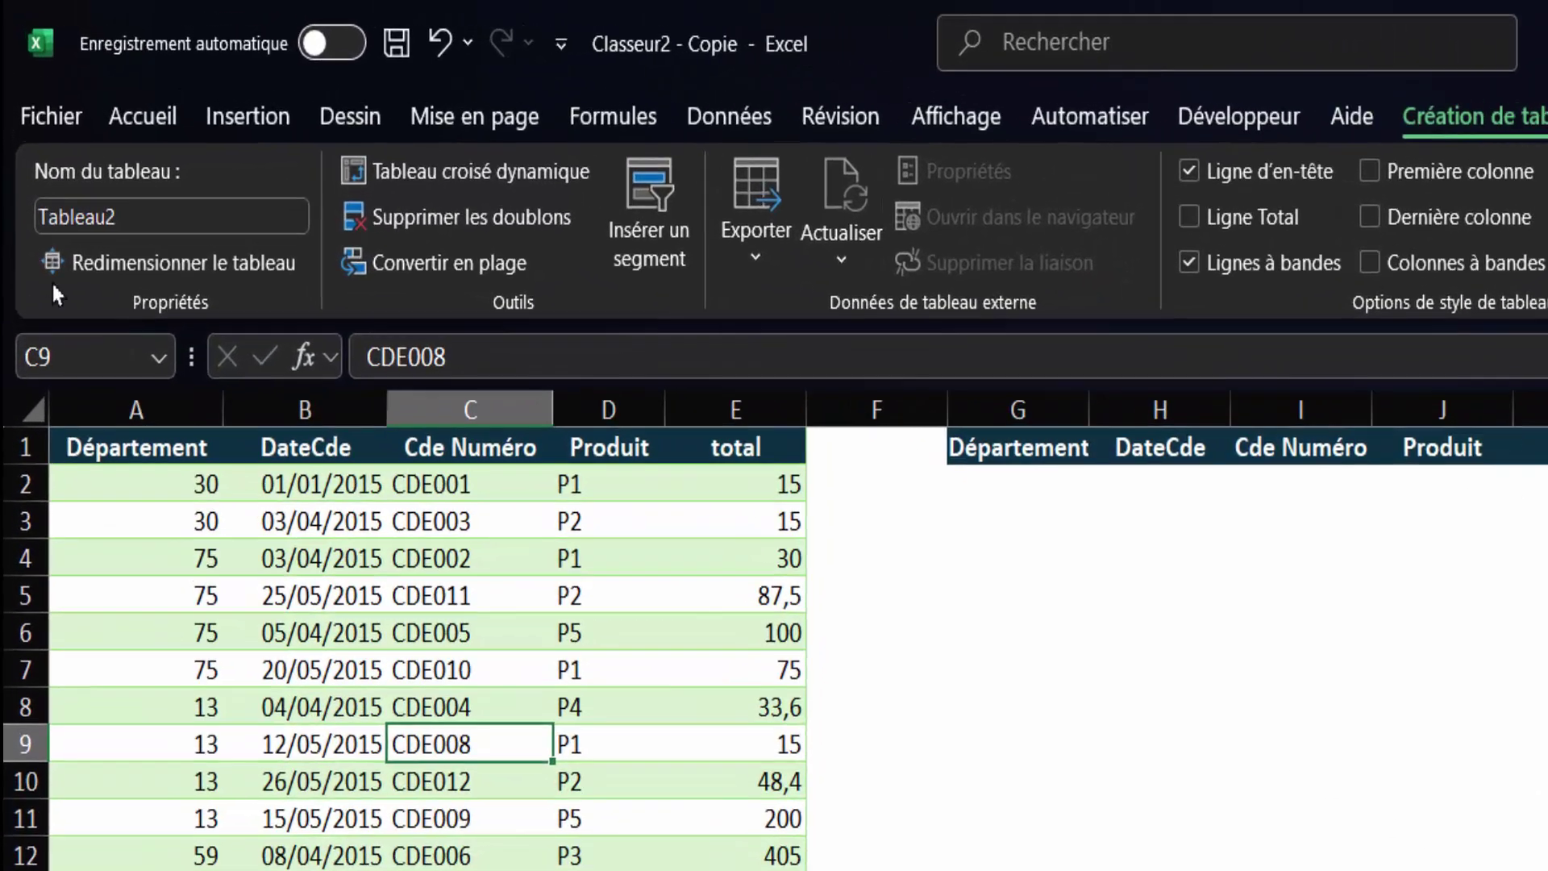
pyautogui.click(150, 210)
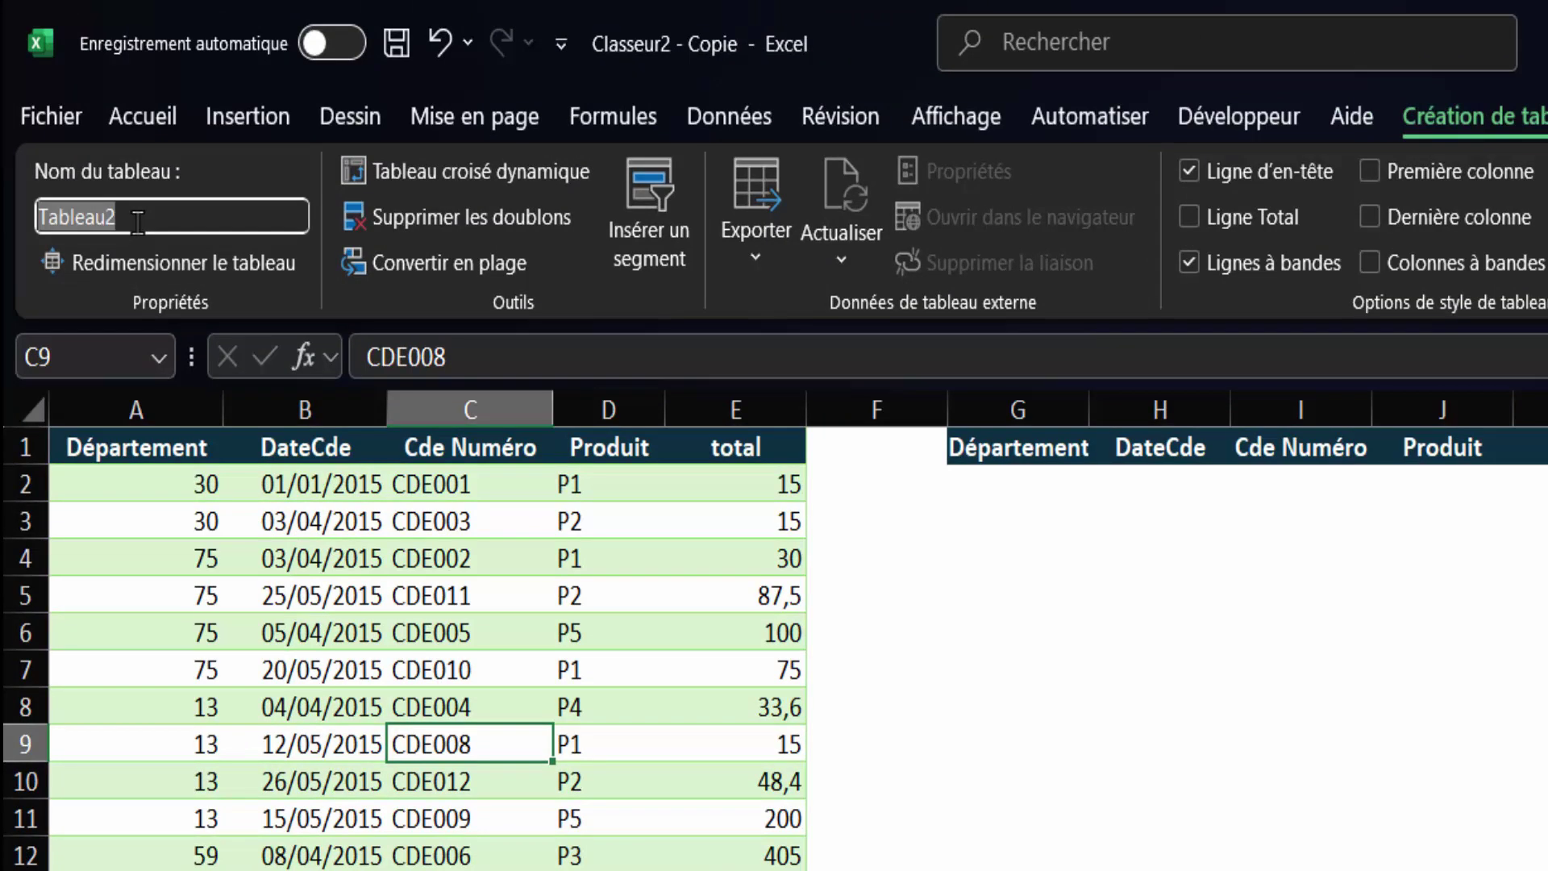
pyautogui.write('Commercia')
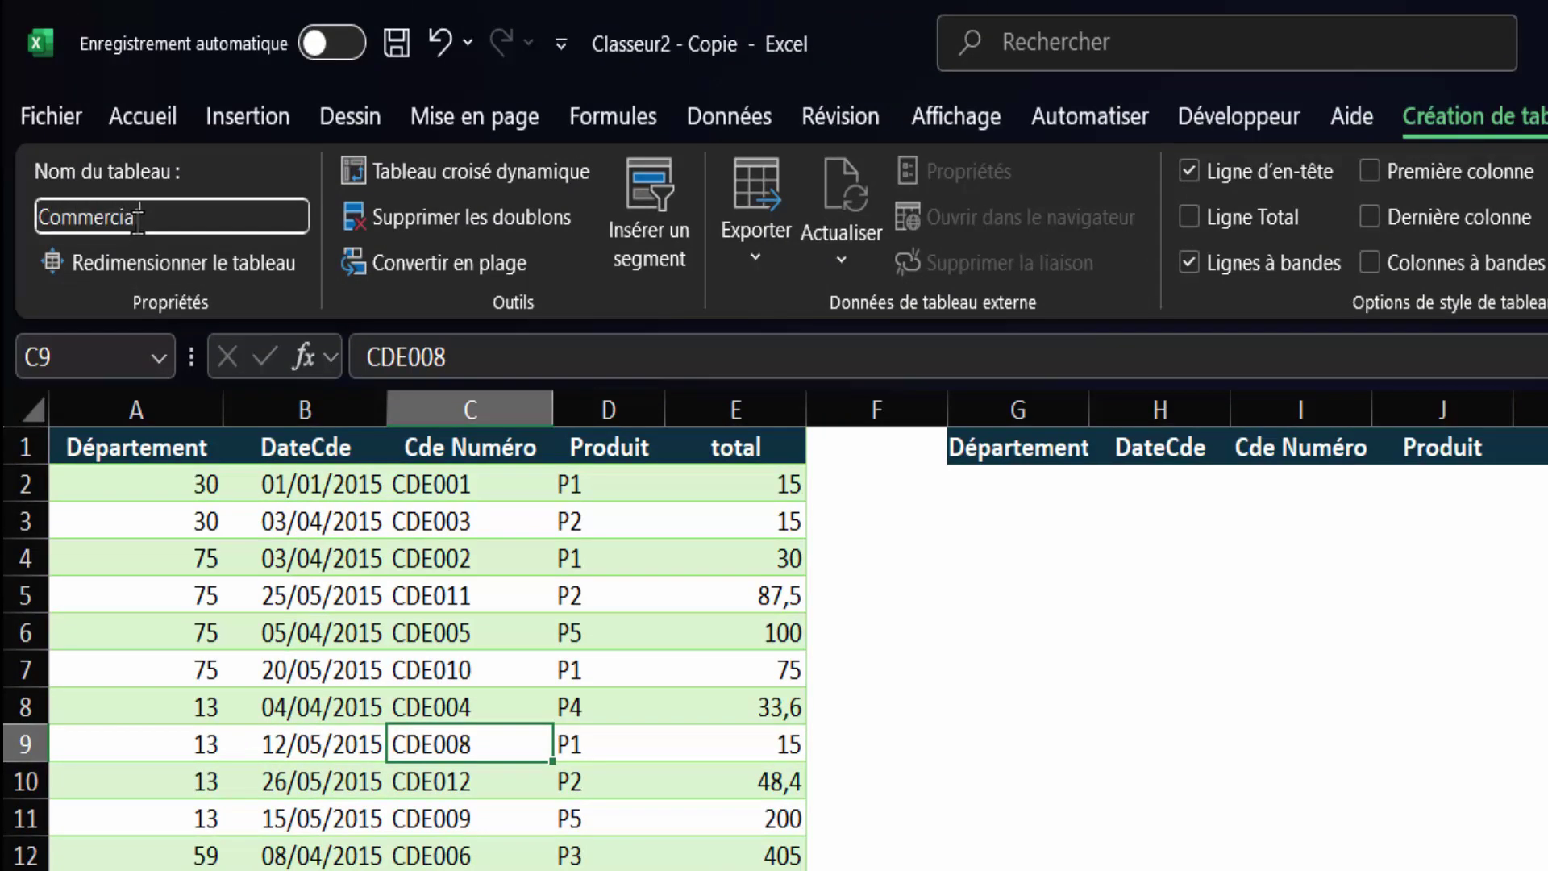
pyautogui.write('l_Clilent')
pyautogui.click(1019, 483)
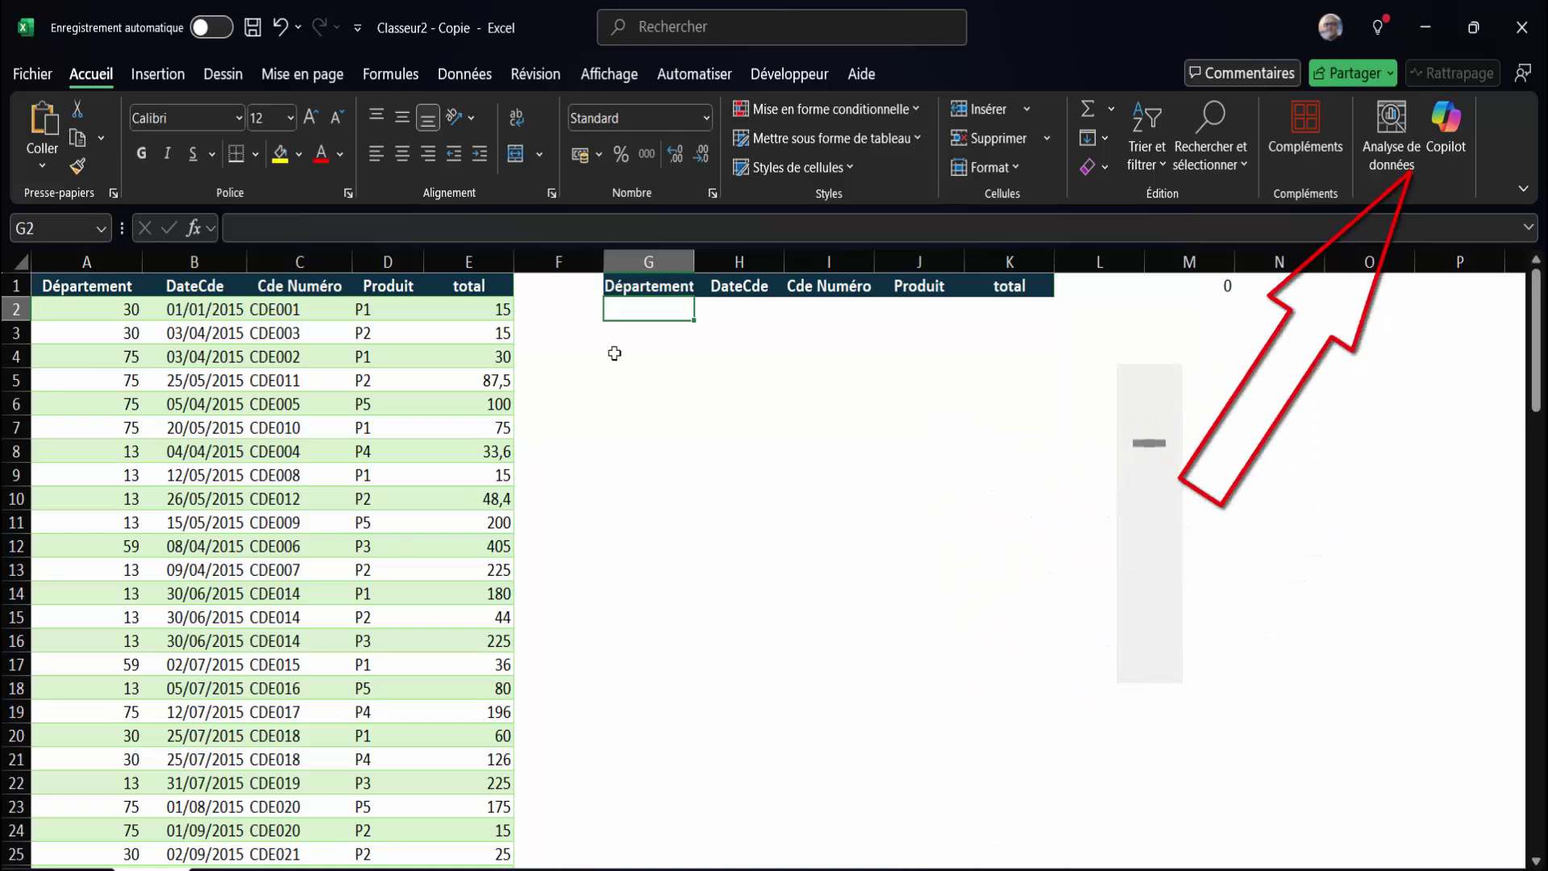
pyautogui.write('=')
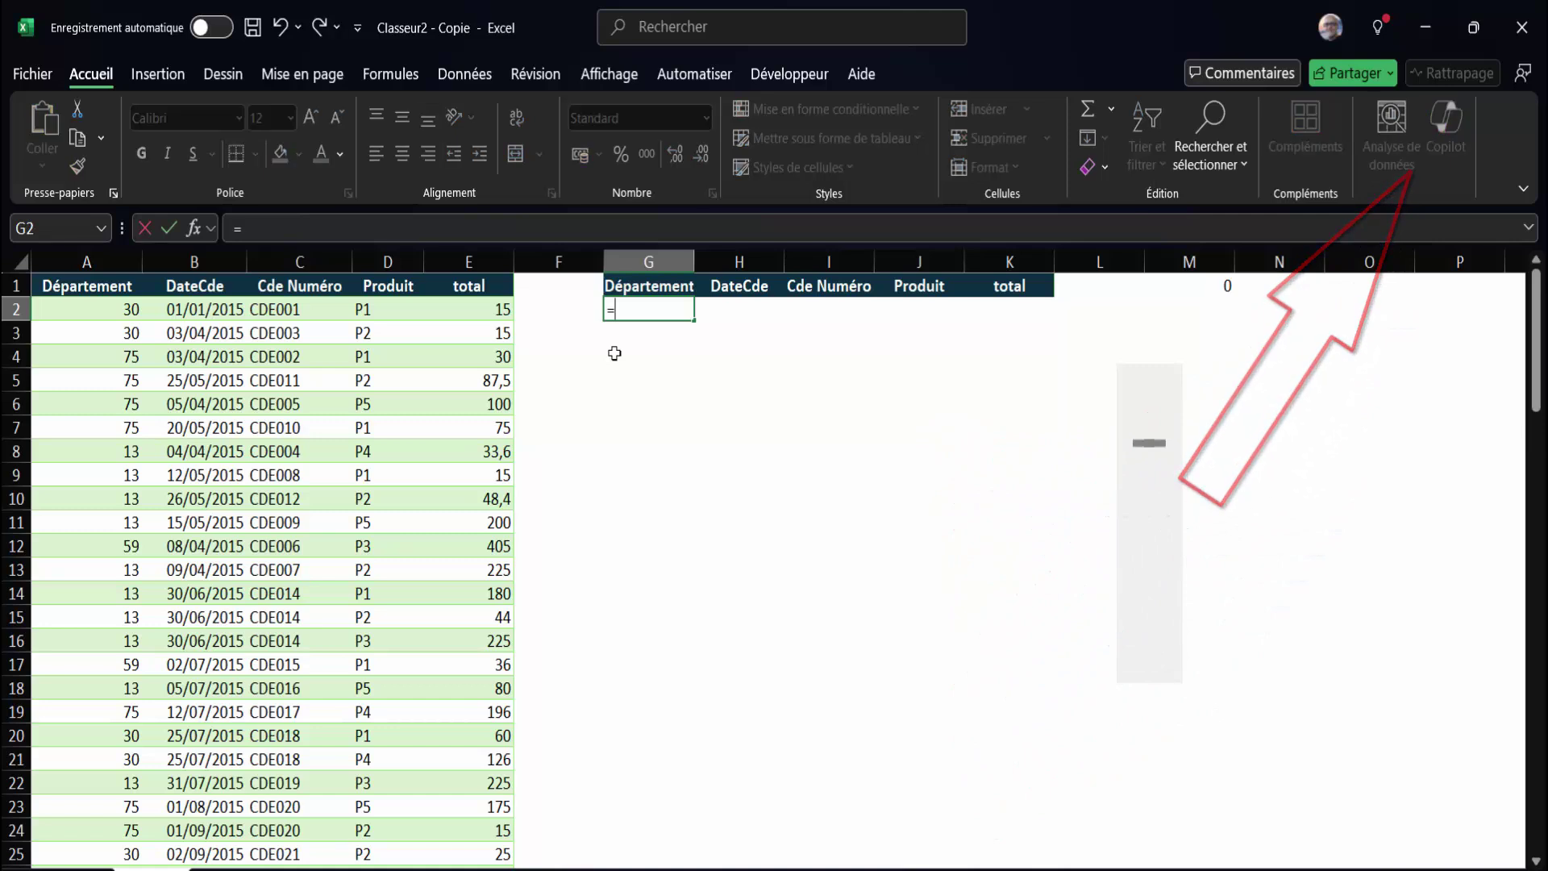
pyautogui.write('DECALER')
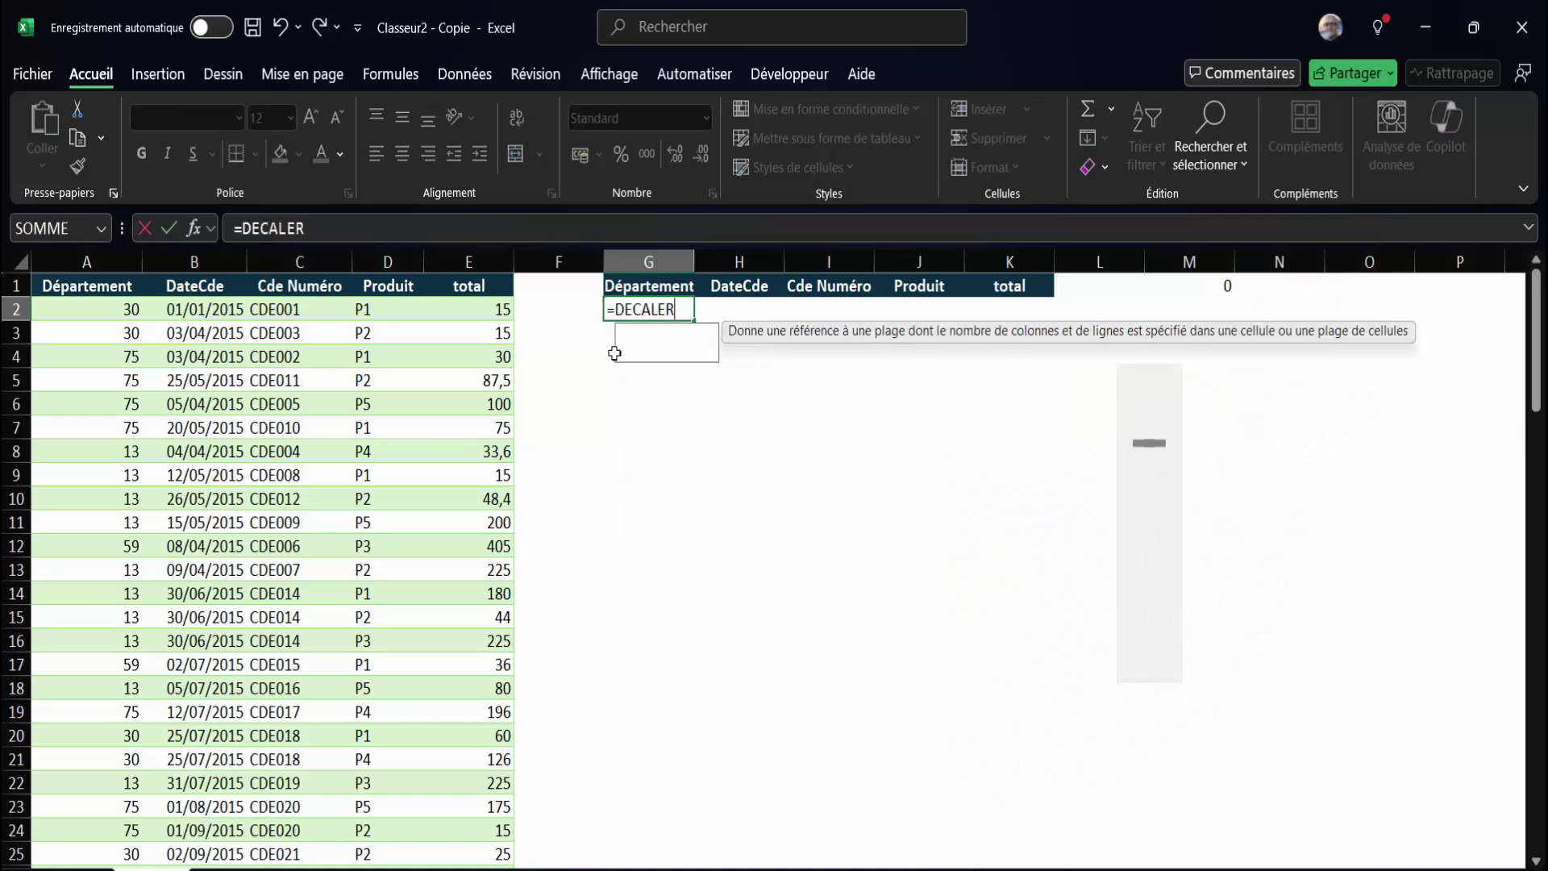
pyautogui.write('(')
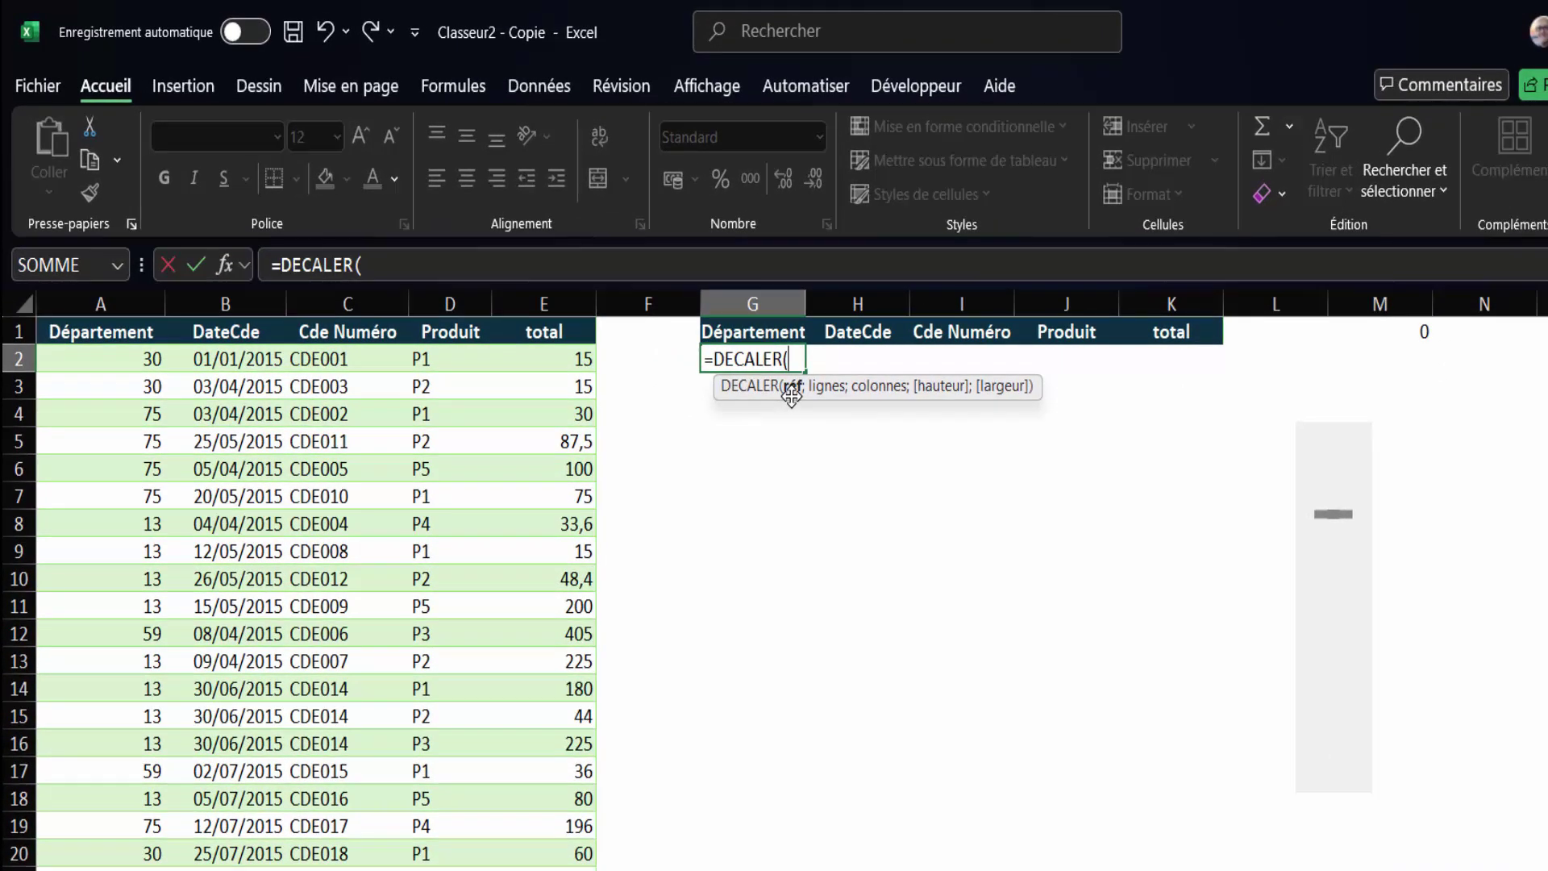
pyautogui.click(97, 346)
pyautogui.write(';')
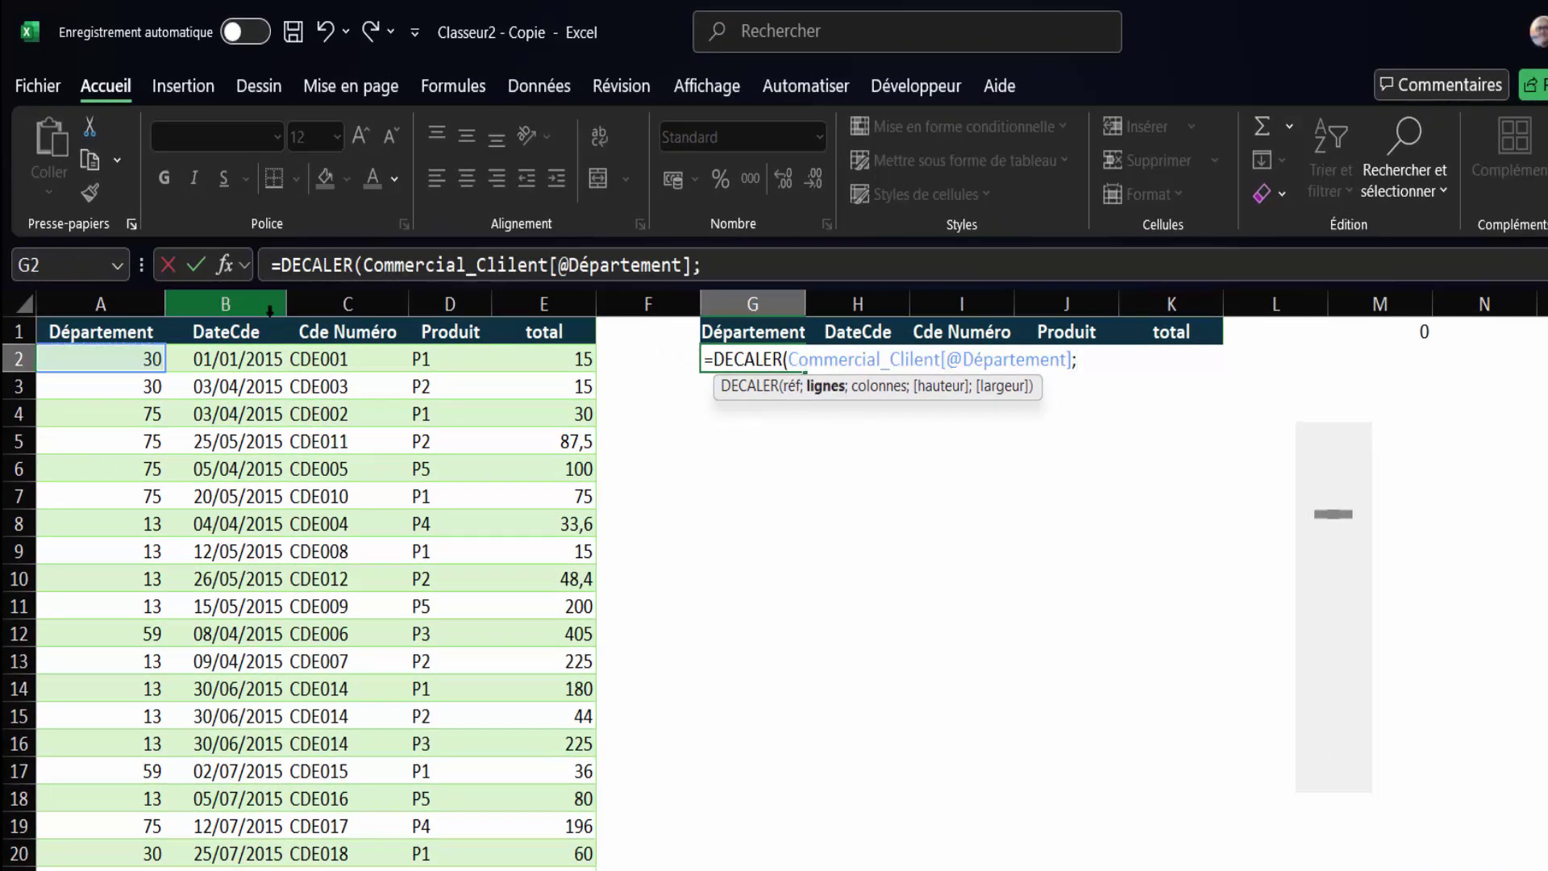
pyautogui.click(1391, 337)
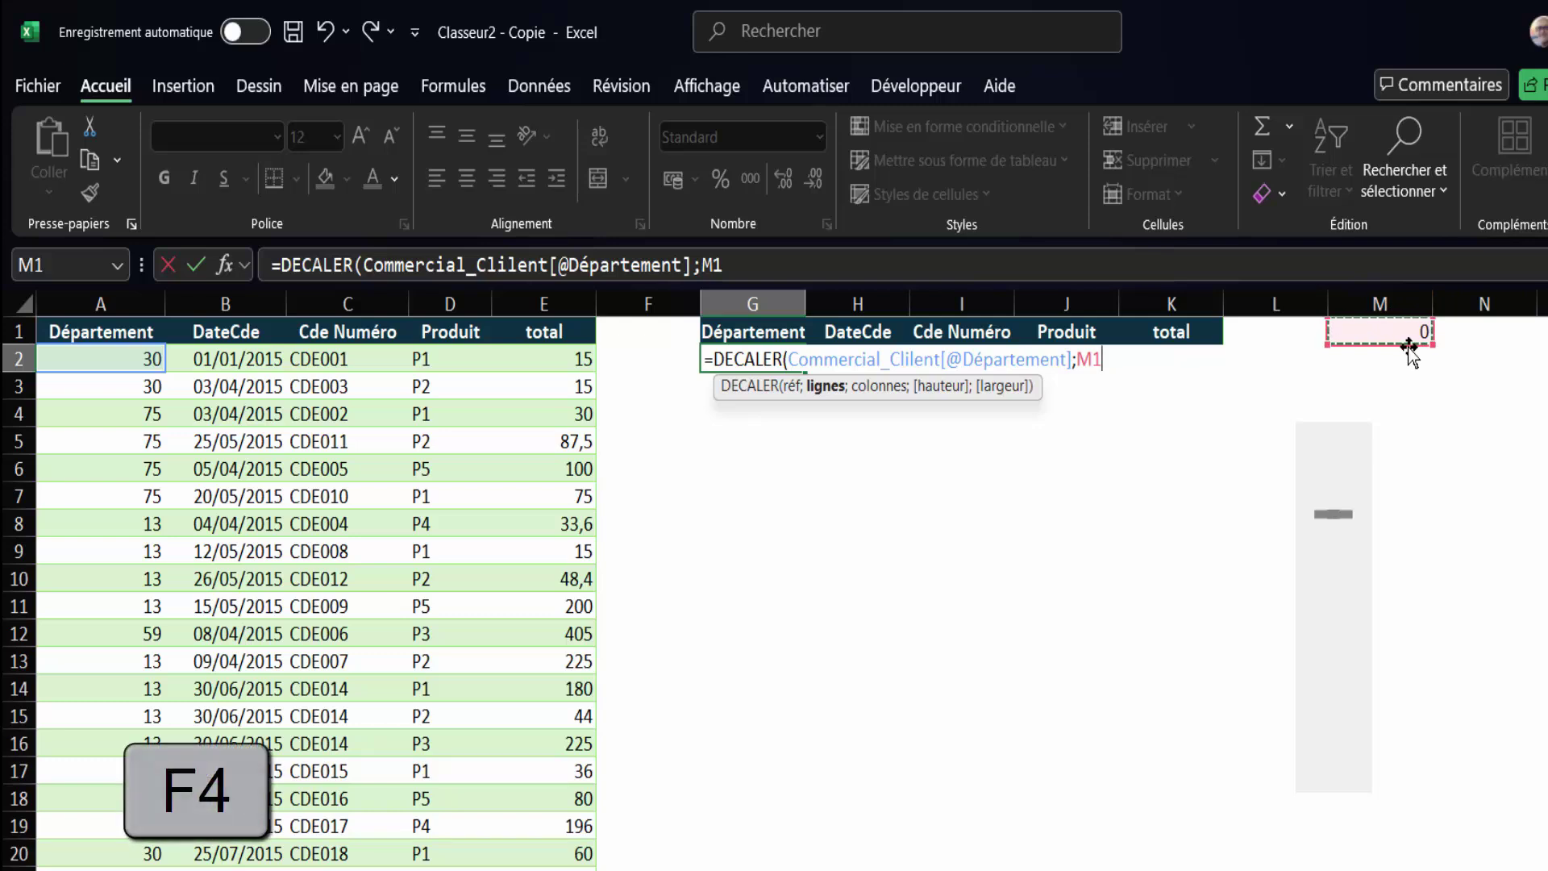
pyautogui.press('F4')
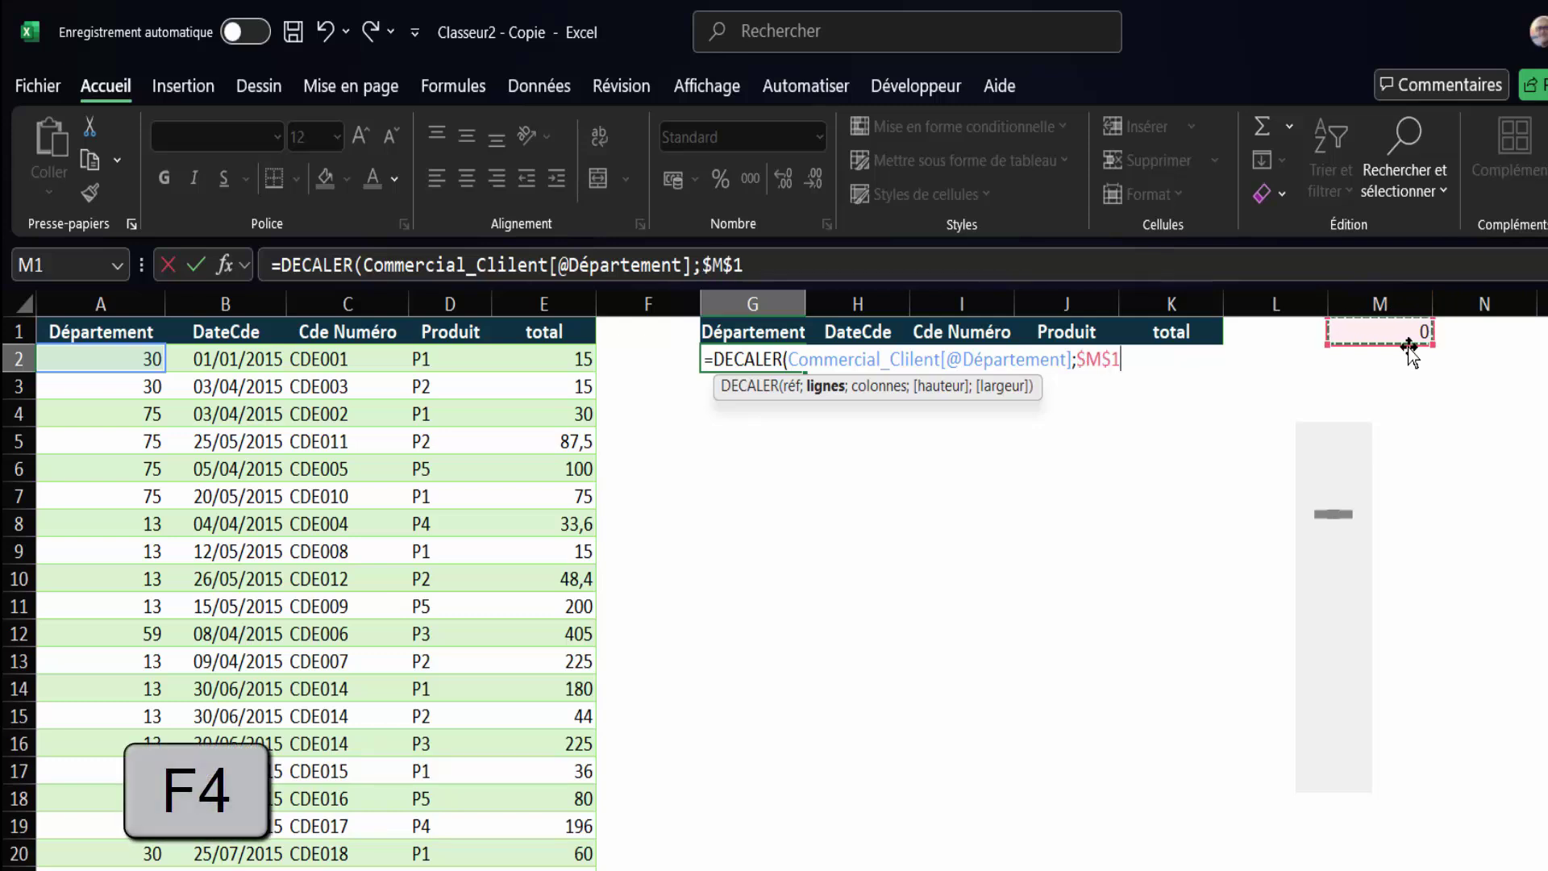
pyautogui.write(';')
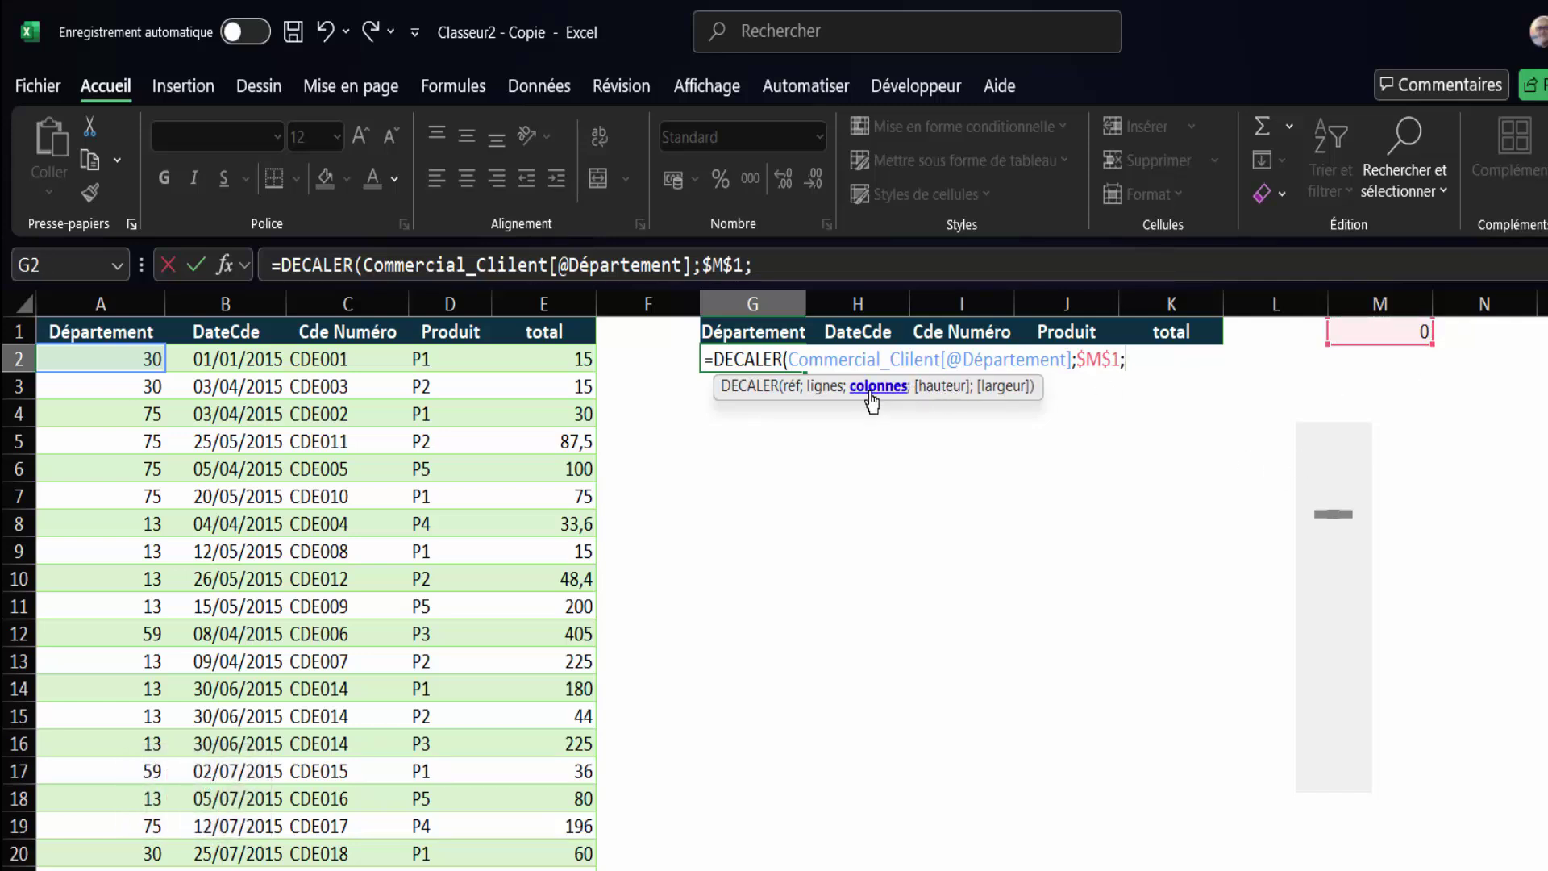
pyautogui.write('0')
pyautogui.write(';')
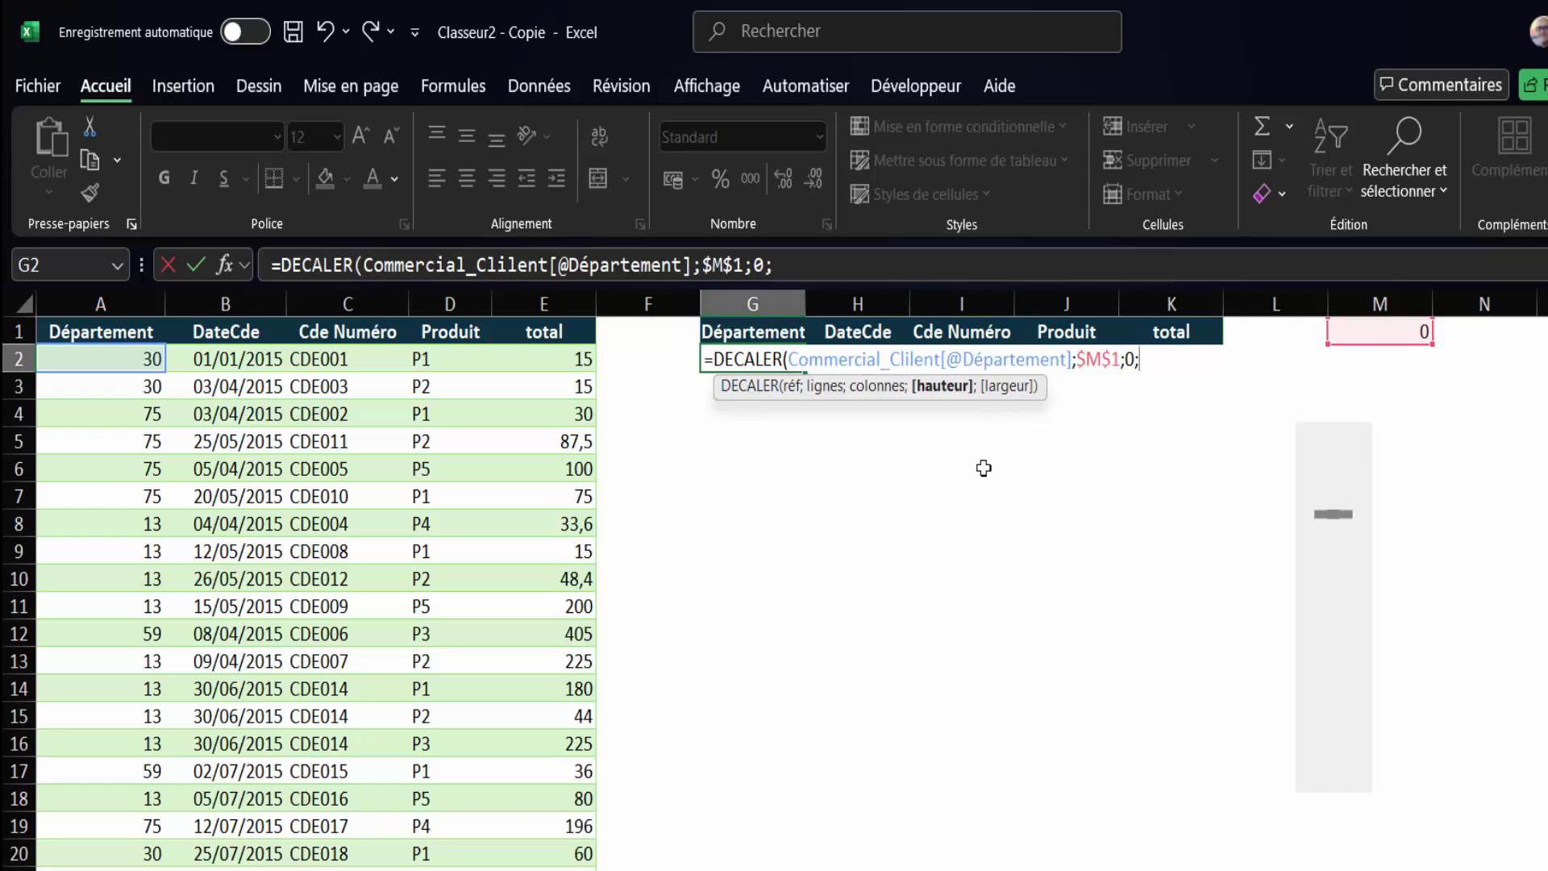
pyautogui.write('1')
pyautogui.write(';')
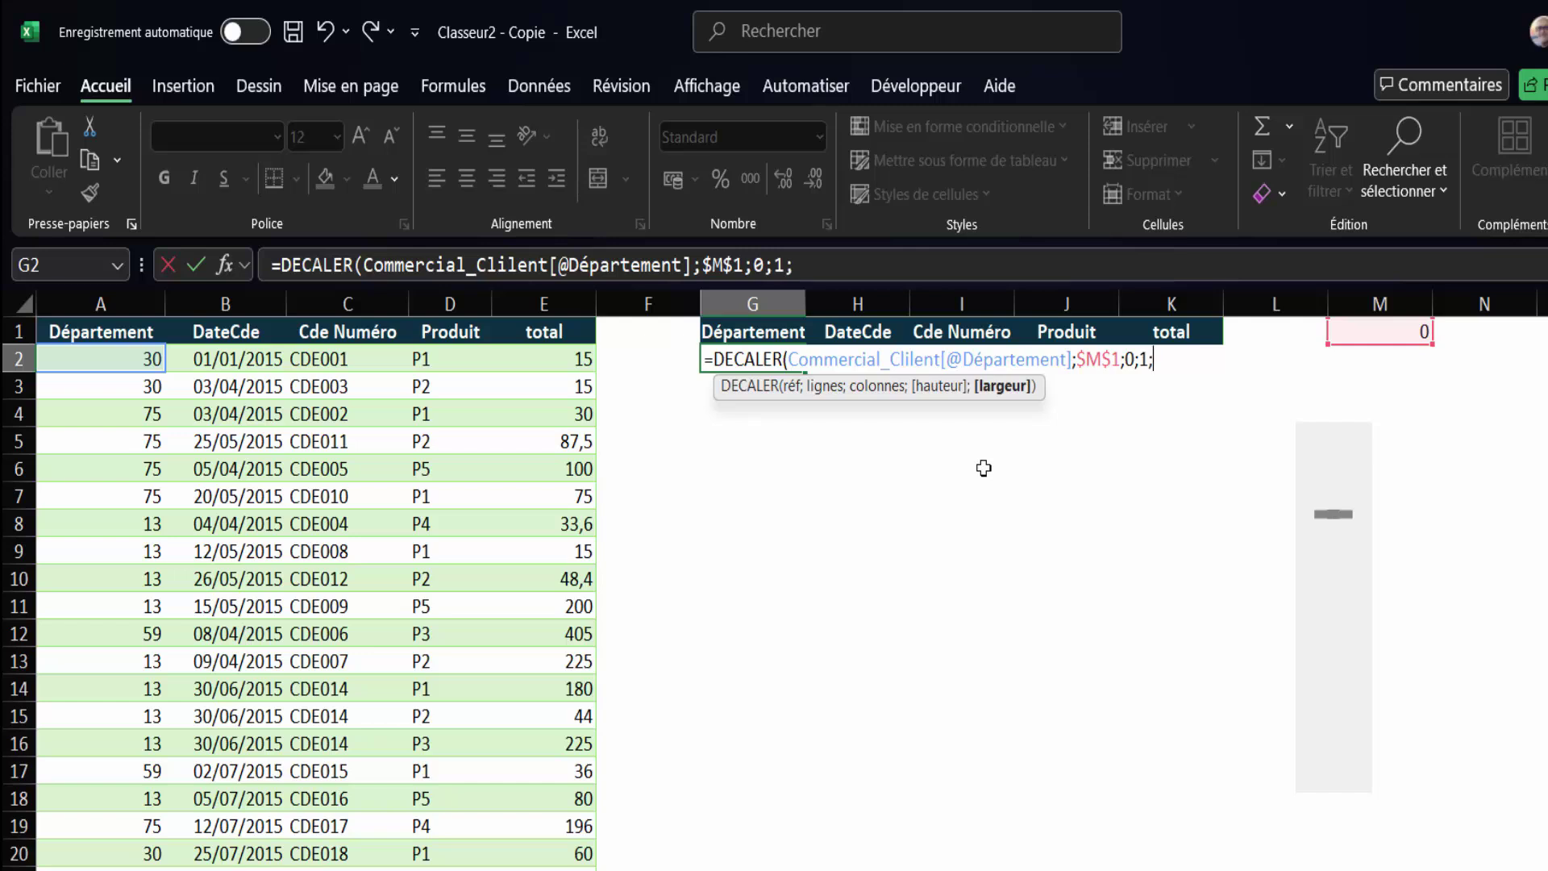
pyautogui.write('1')
pyautogui.write(')')
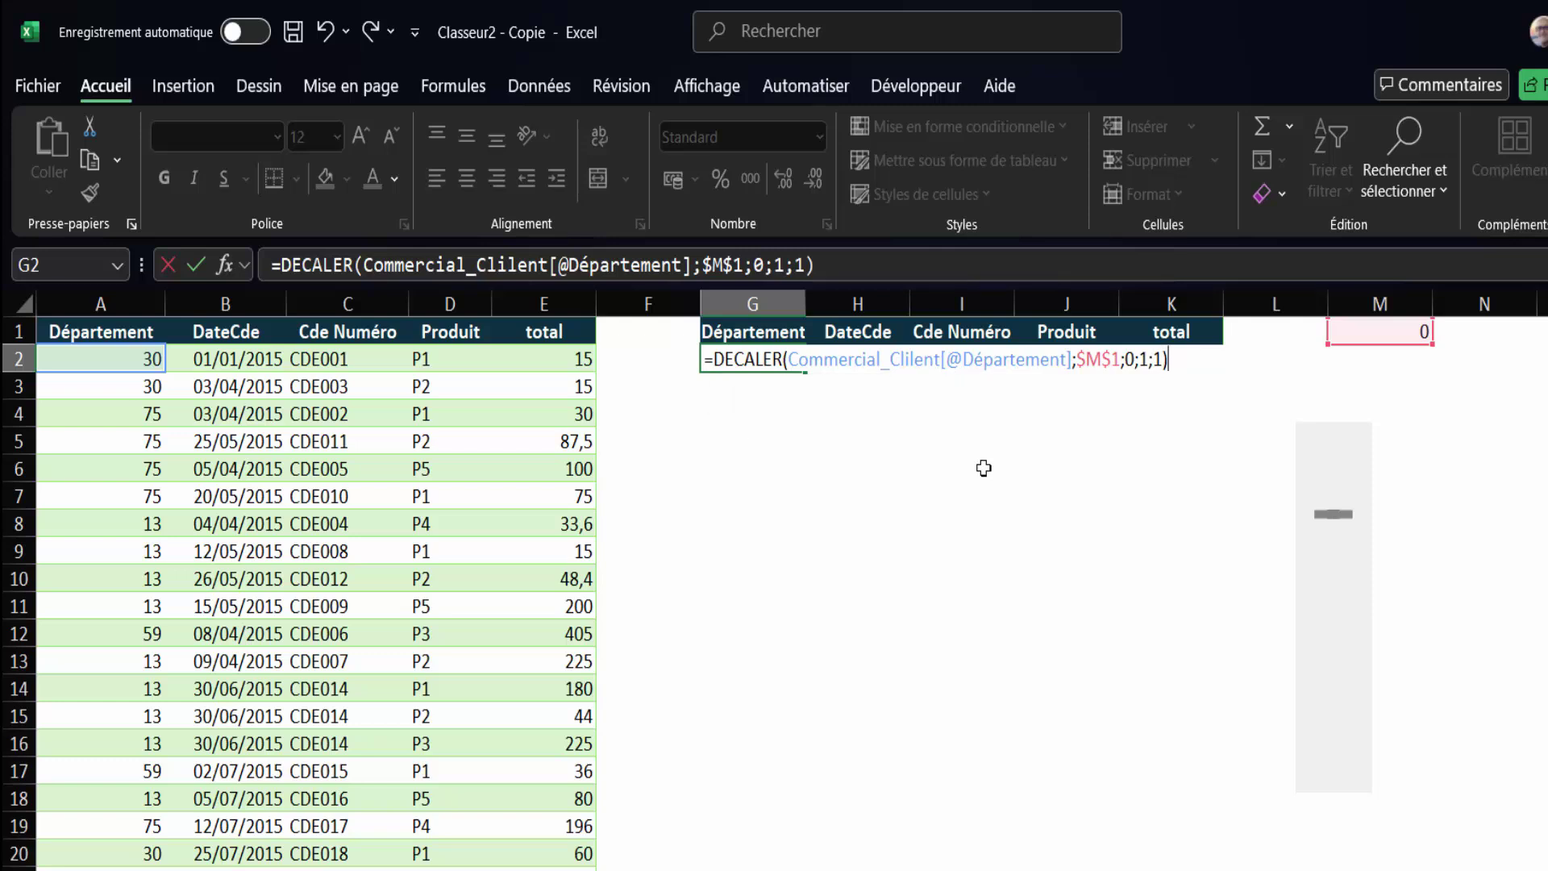
pyautogui.press('Return')
# Step: Fill G2's formula across G2:K11, then move the scroll bar to shift the orders shown
pyautogui.click(791, 358)
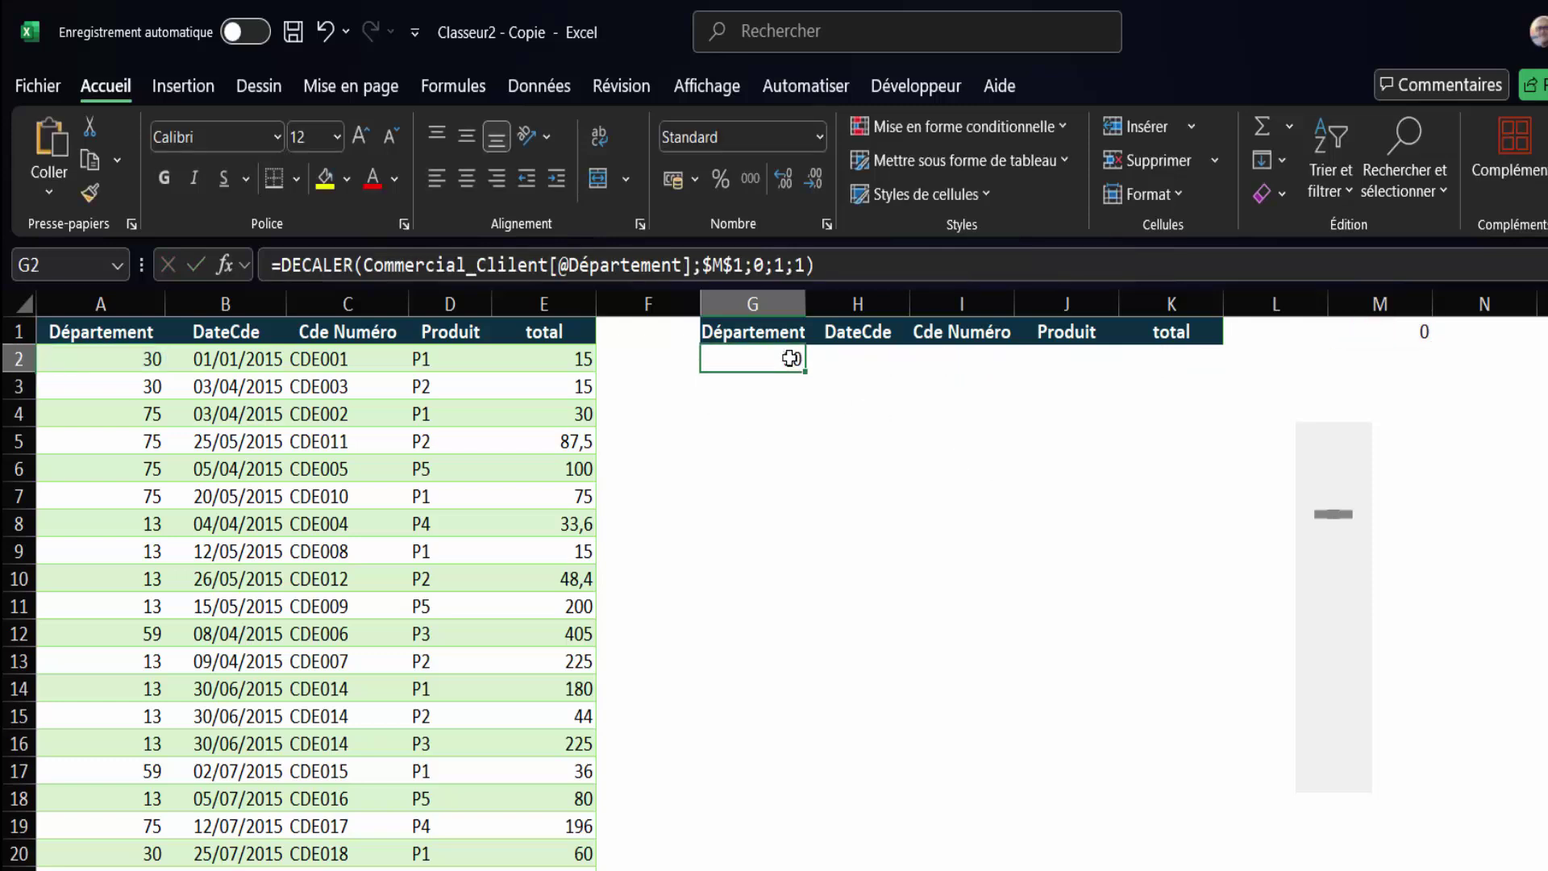
pyautogui.moveTo(811, 371)
pyautogui.mouseDown()
pyautogui.moveTo(798, 635)
pyautogui.moveTo(791, 624)
pyautogui.mouseUp()
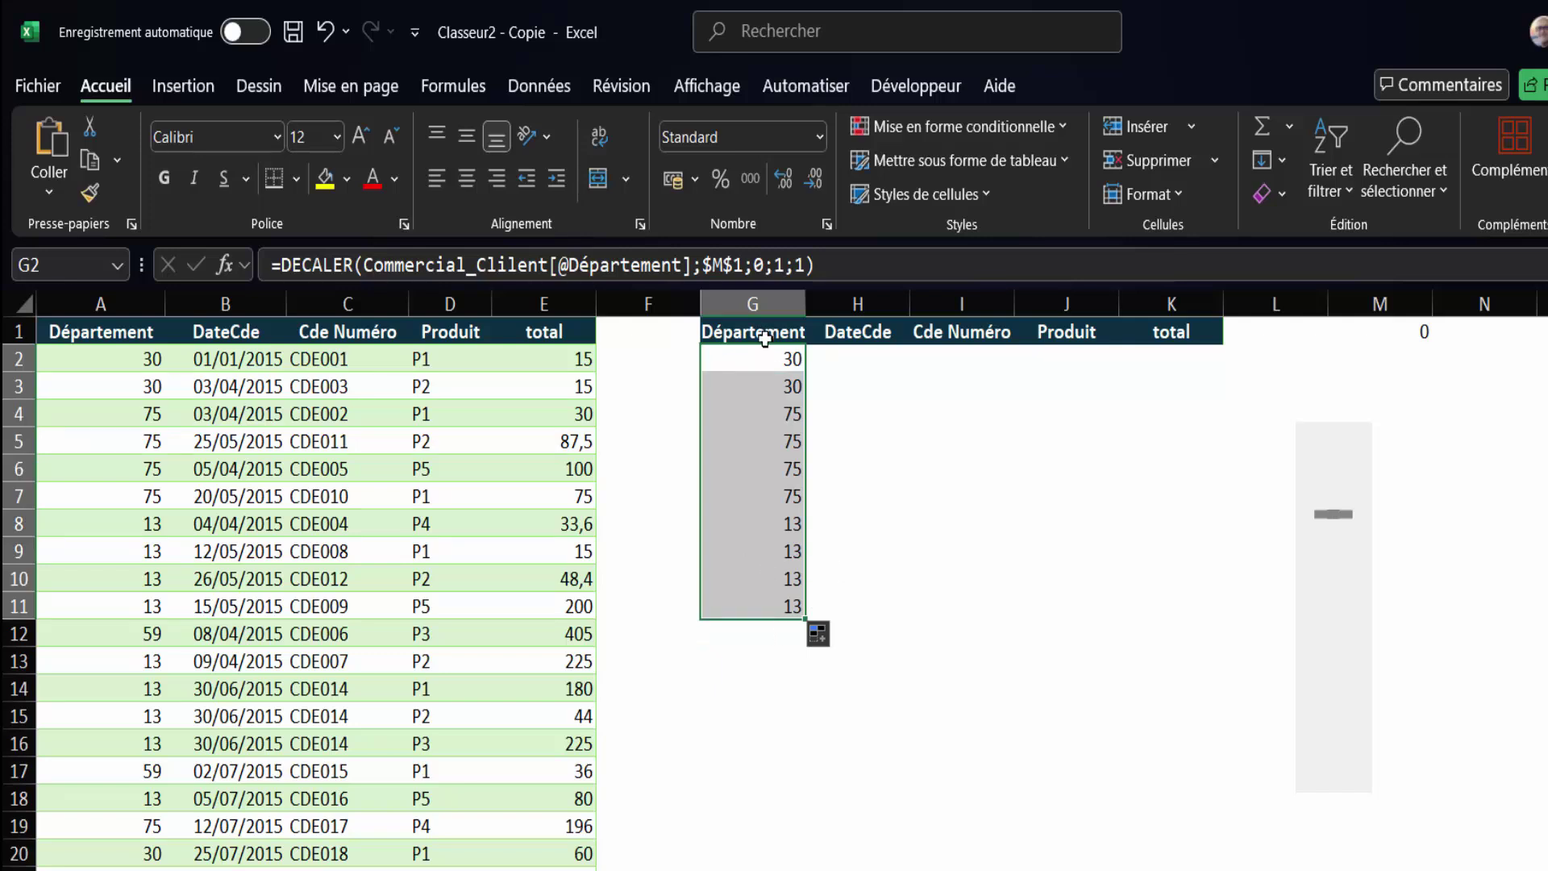
pyautogui.moveTo(808, 618); pyautogui.dragTo(1194, 616)
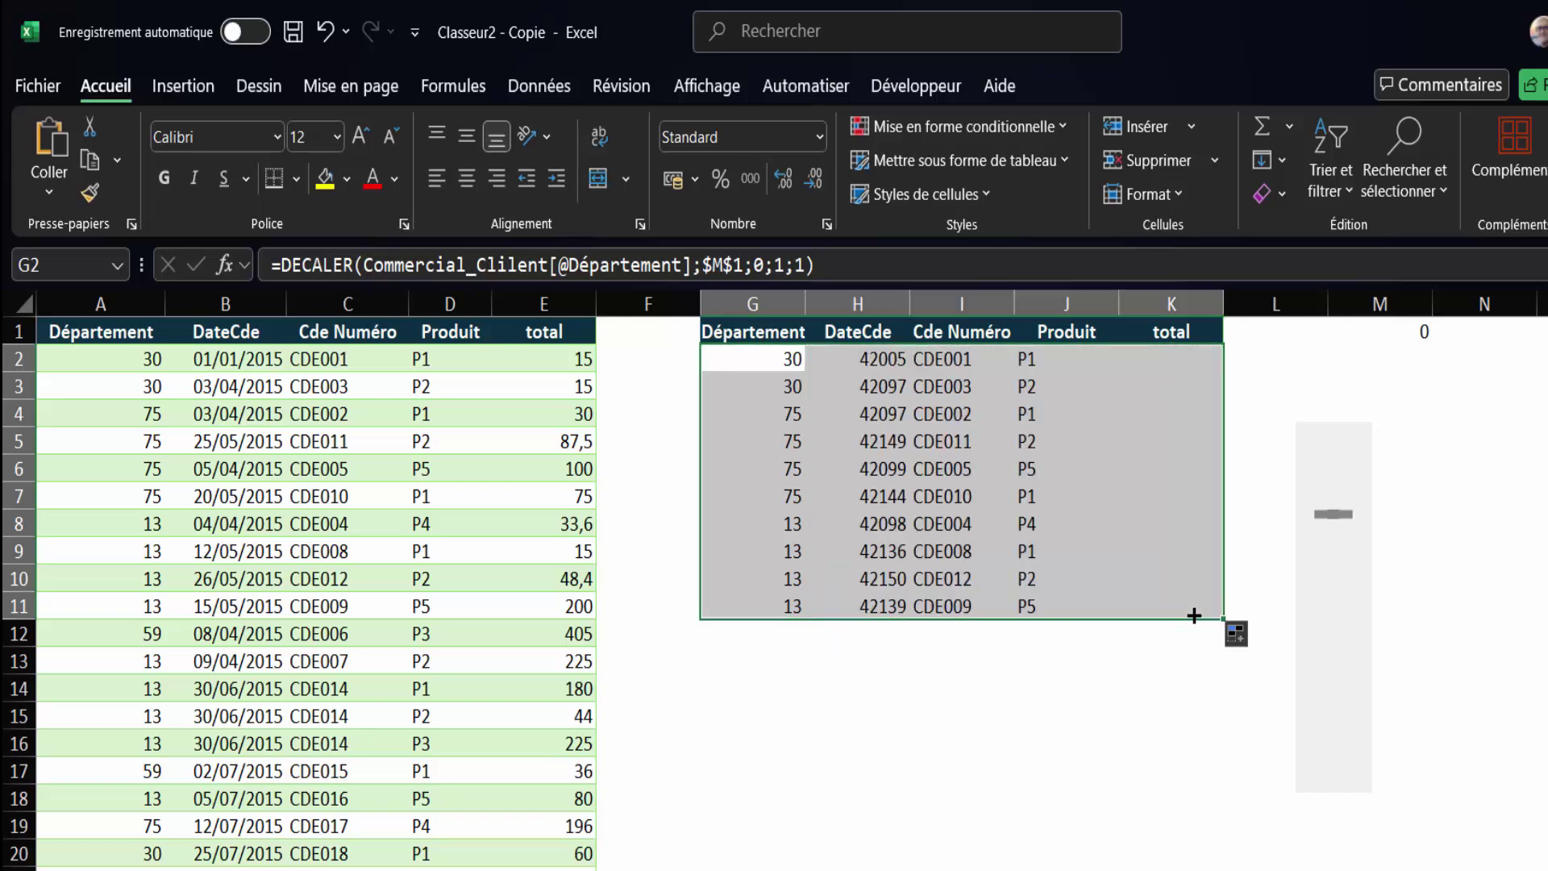
pyautogui.click(879, 442)
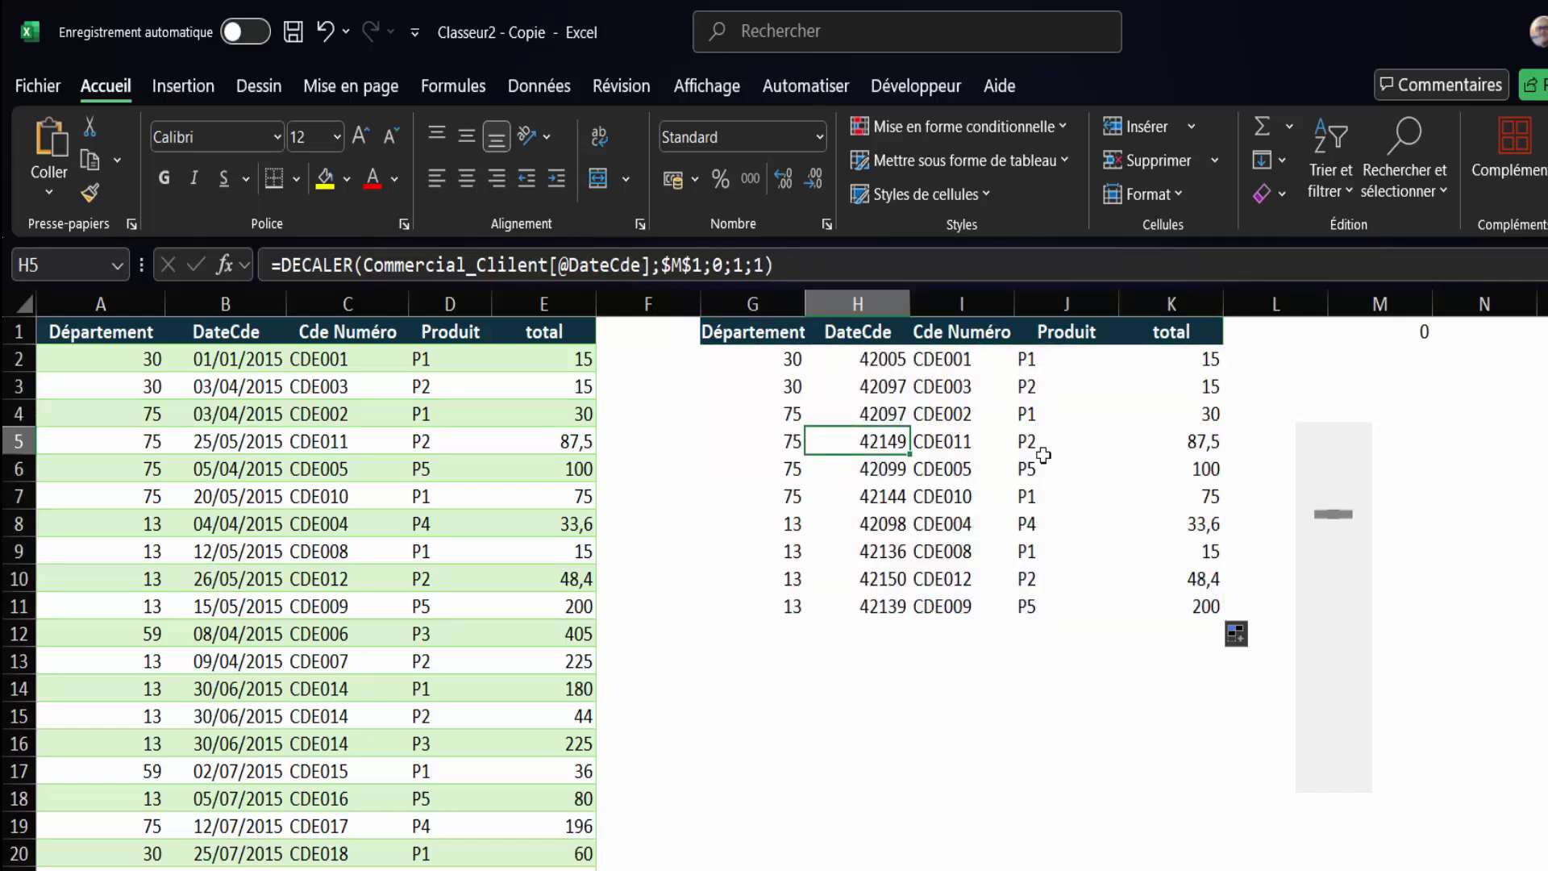
pyautogui.click(1330, 529)
pyautogui.moveTo(1339, 524); pyautogui.dragTo(1345, 650)
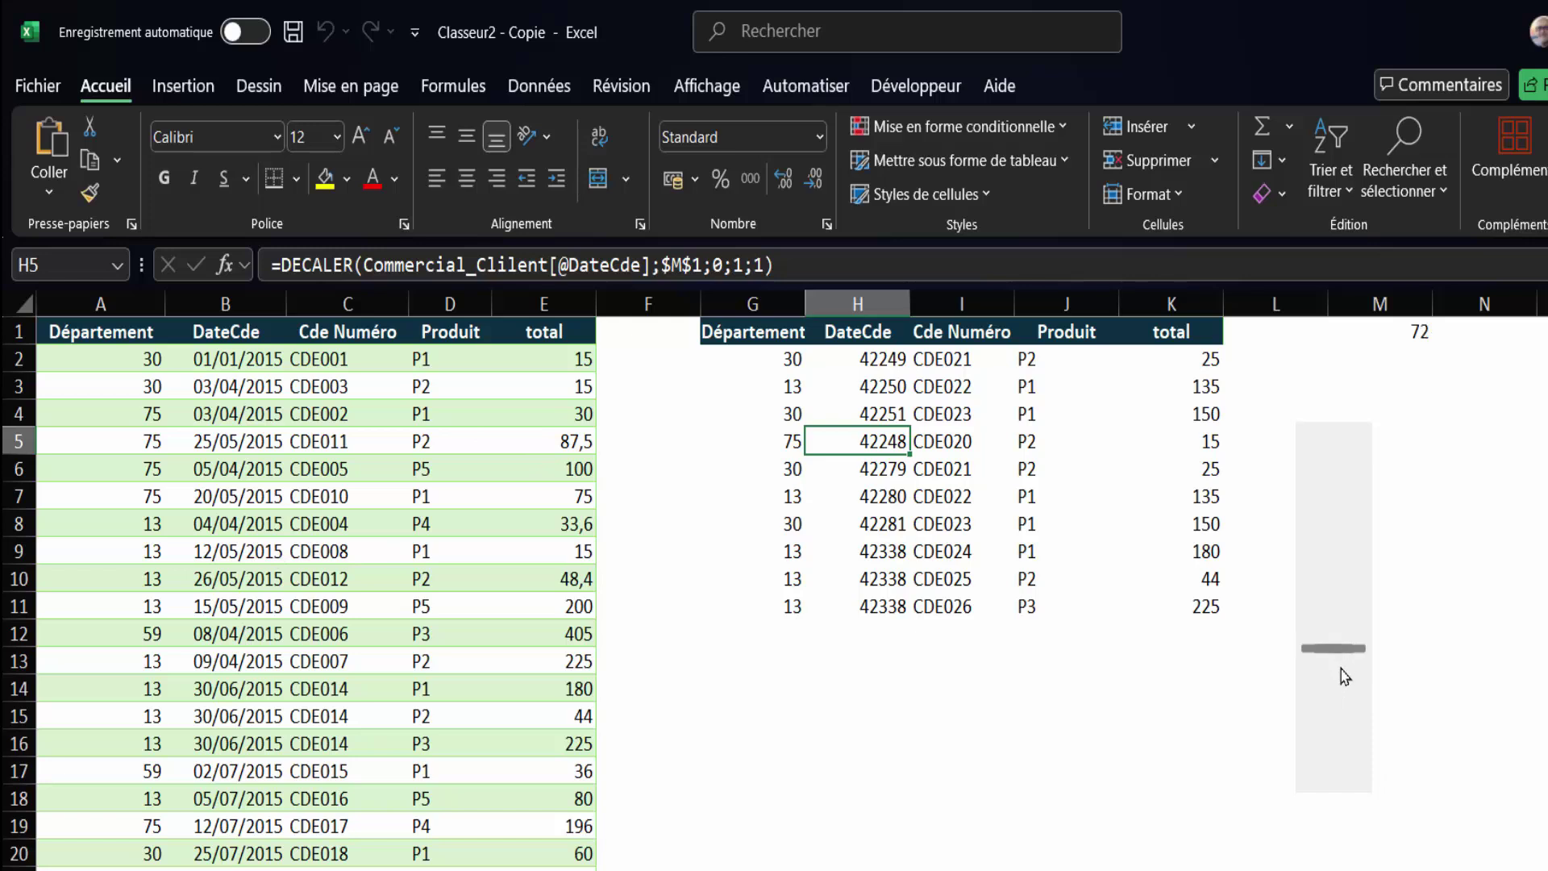
# Step: Drag the scroll bar until M1 reads 7, so the side table starts at CDE008
pyautogui.moveTo(1340, 655); pyautogui.dragTo(1345, 707)
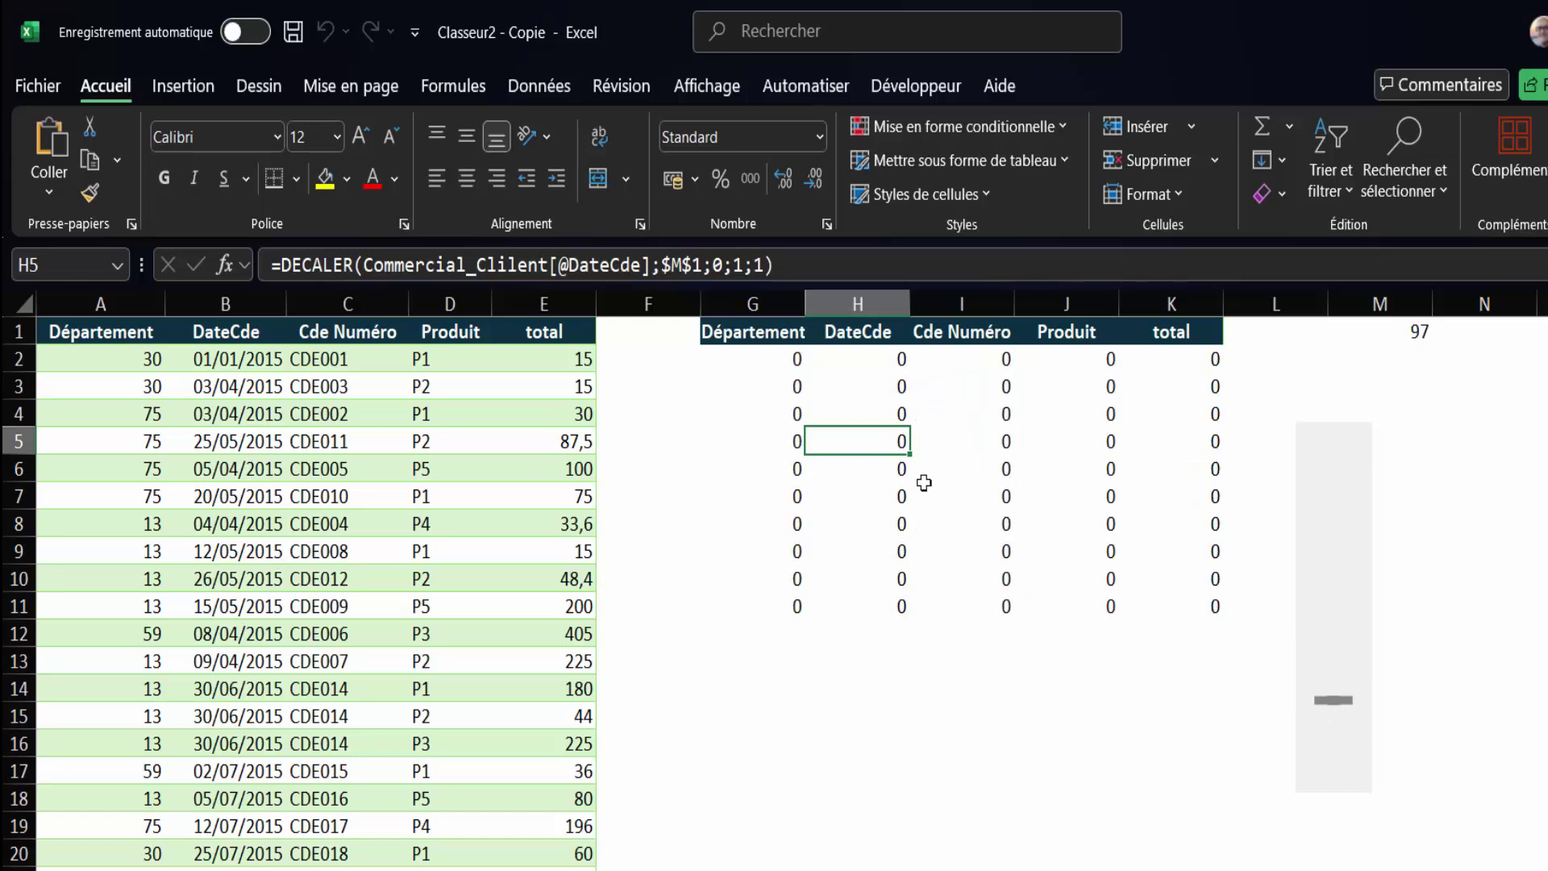
pyautogui.moveTo(1335, 700)
pyautogui.mouseDown()
pyautogui.moveTo(1358, 474)
pyautogui.moveTo(1334, 694)
pyautogui.moveTo(1338, 504)
pyautogui.mouseUp()
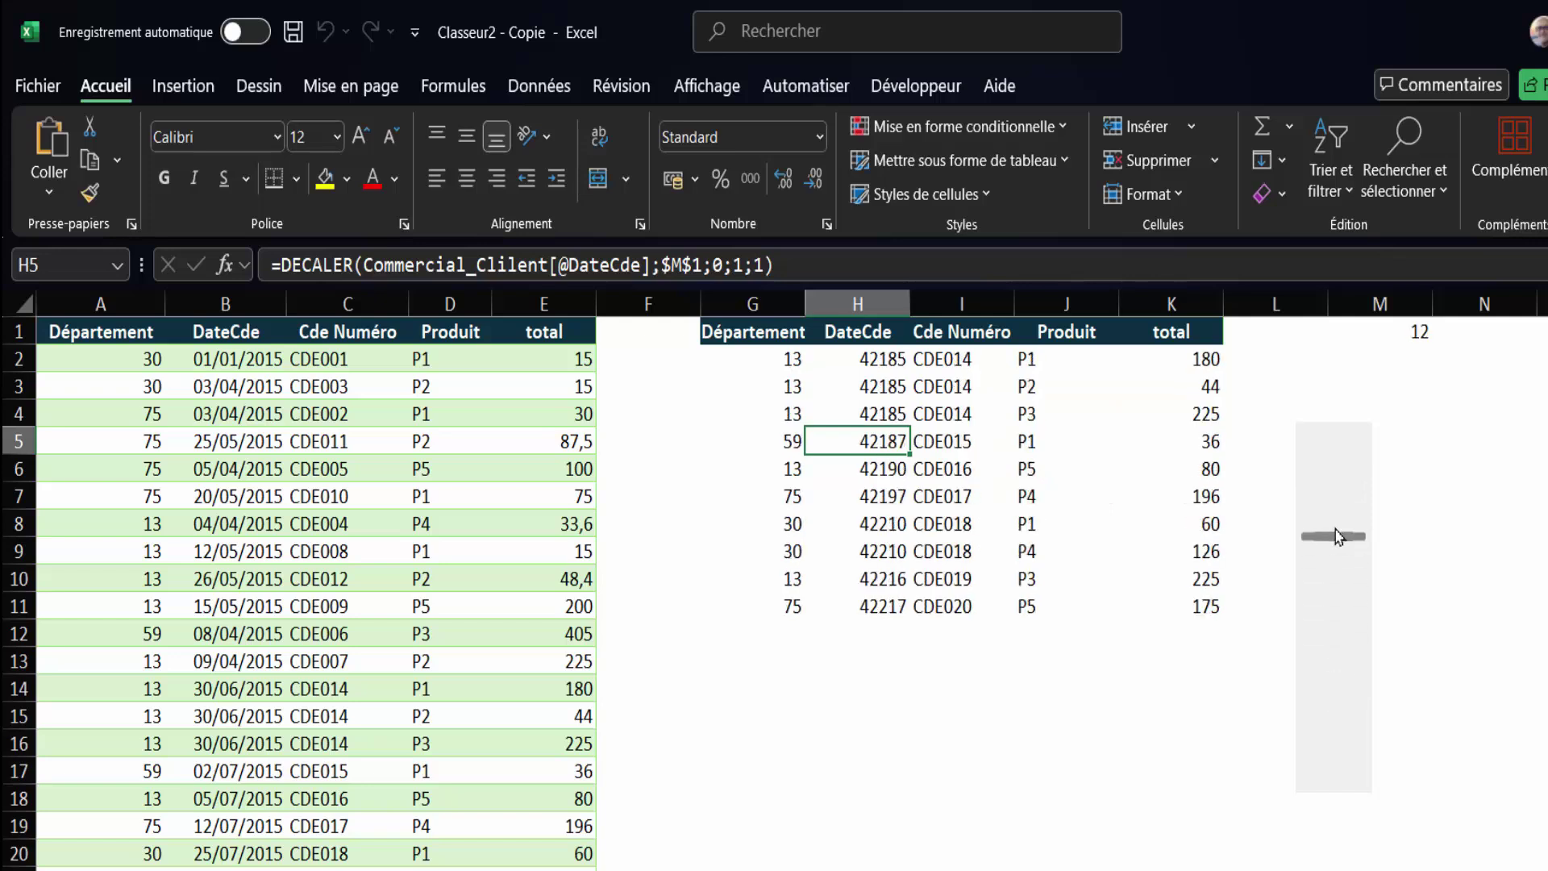
pyautogui.click(797, 361)
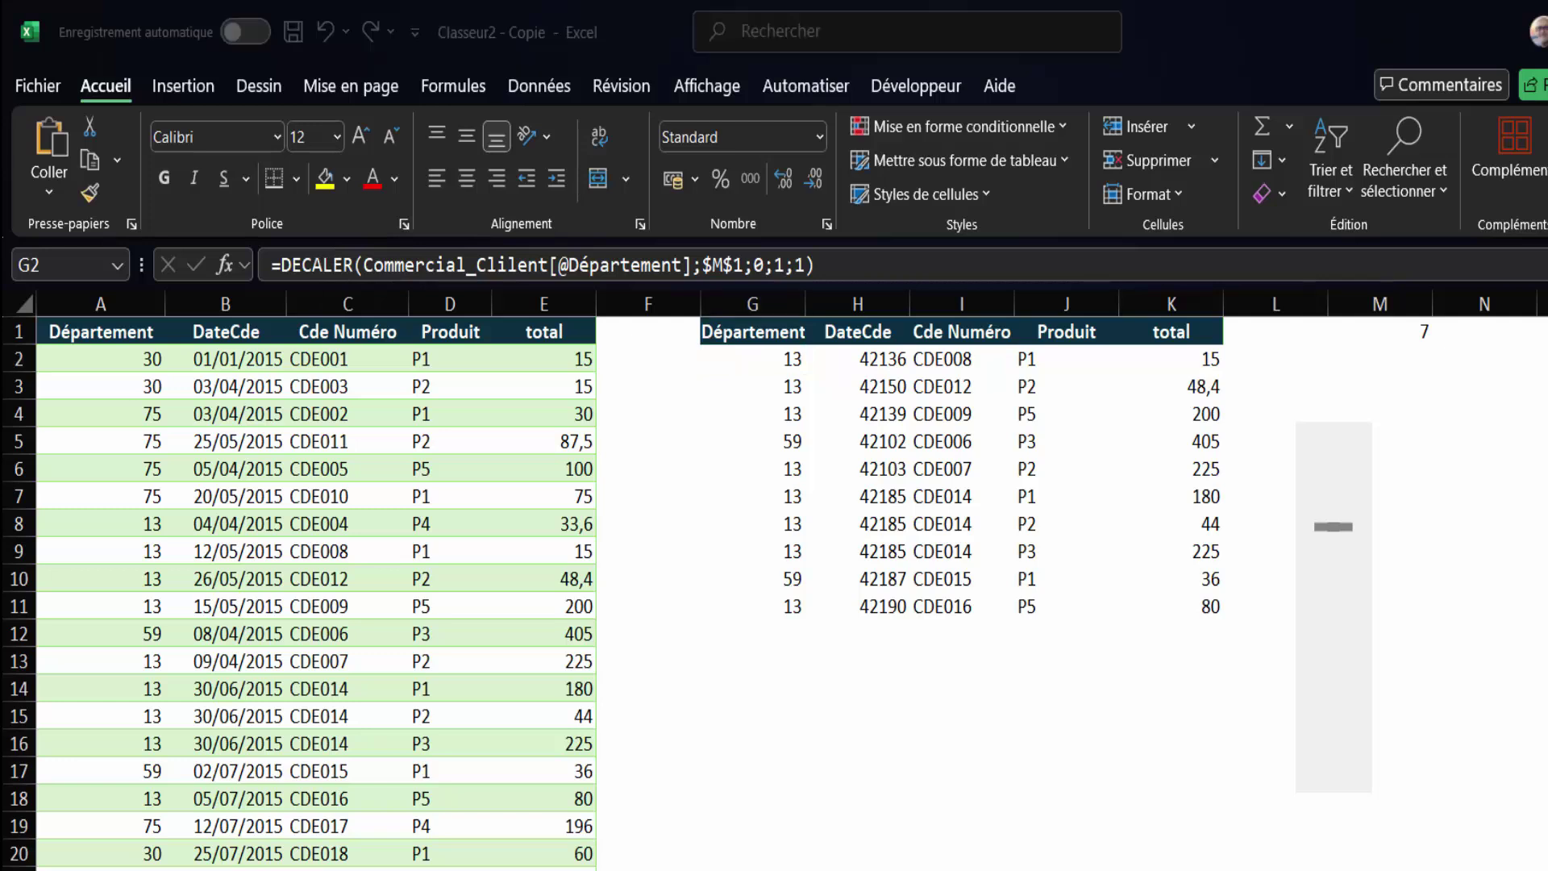
# Step: Rewrite G2 as =SI(ESTVIDE(DECALER(...));"";DECALER(...)) so it still returns 13
pyautogui.click(278, 264)
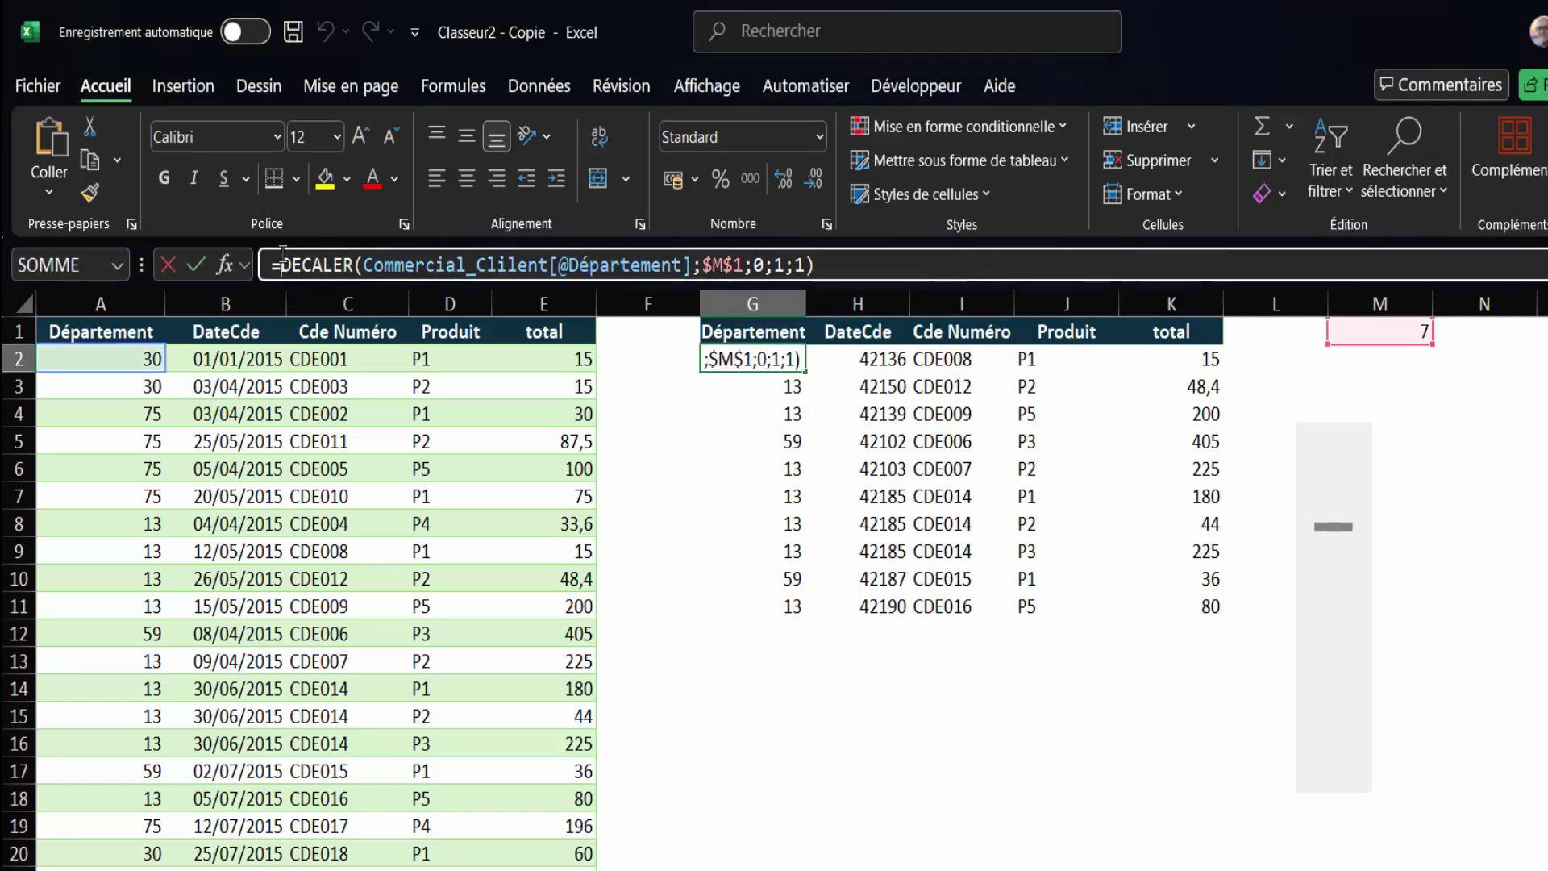
pyautogui.write('SI(ES')
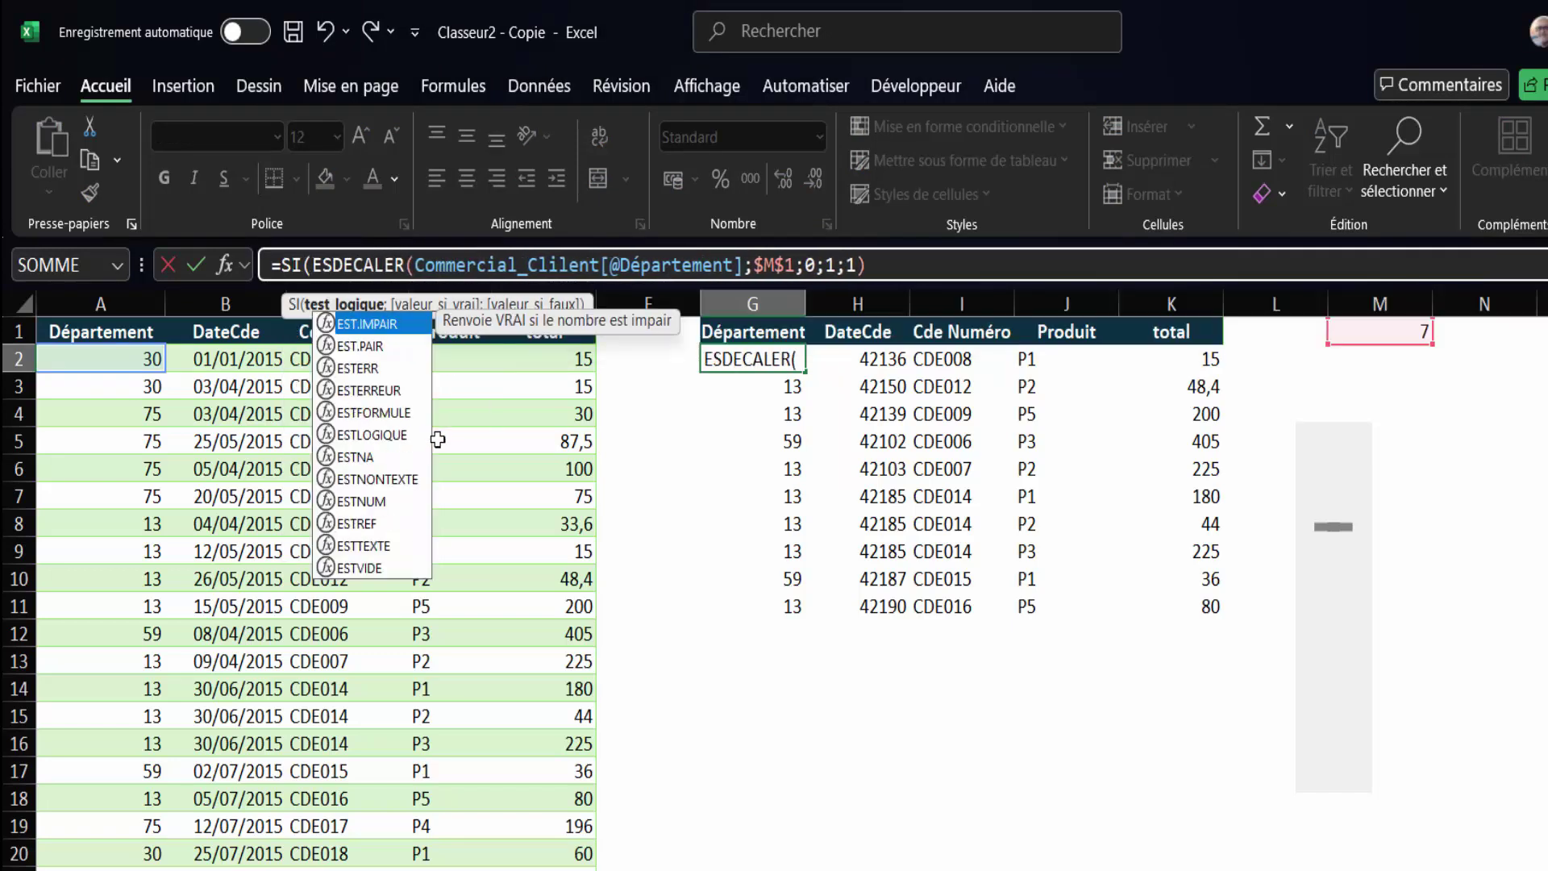
pyautogui.write('TVIDE(')
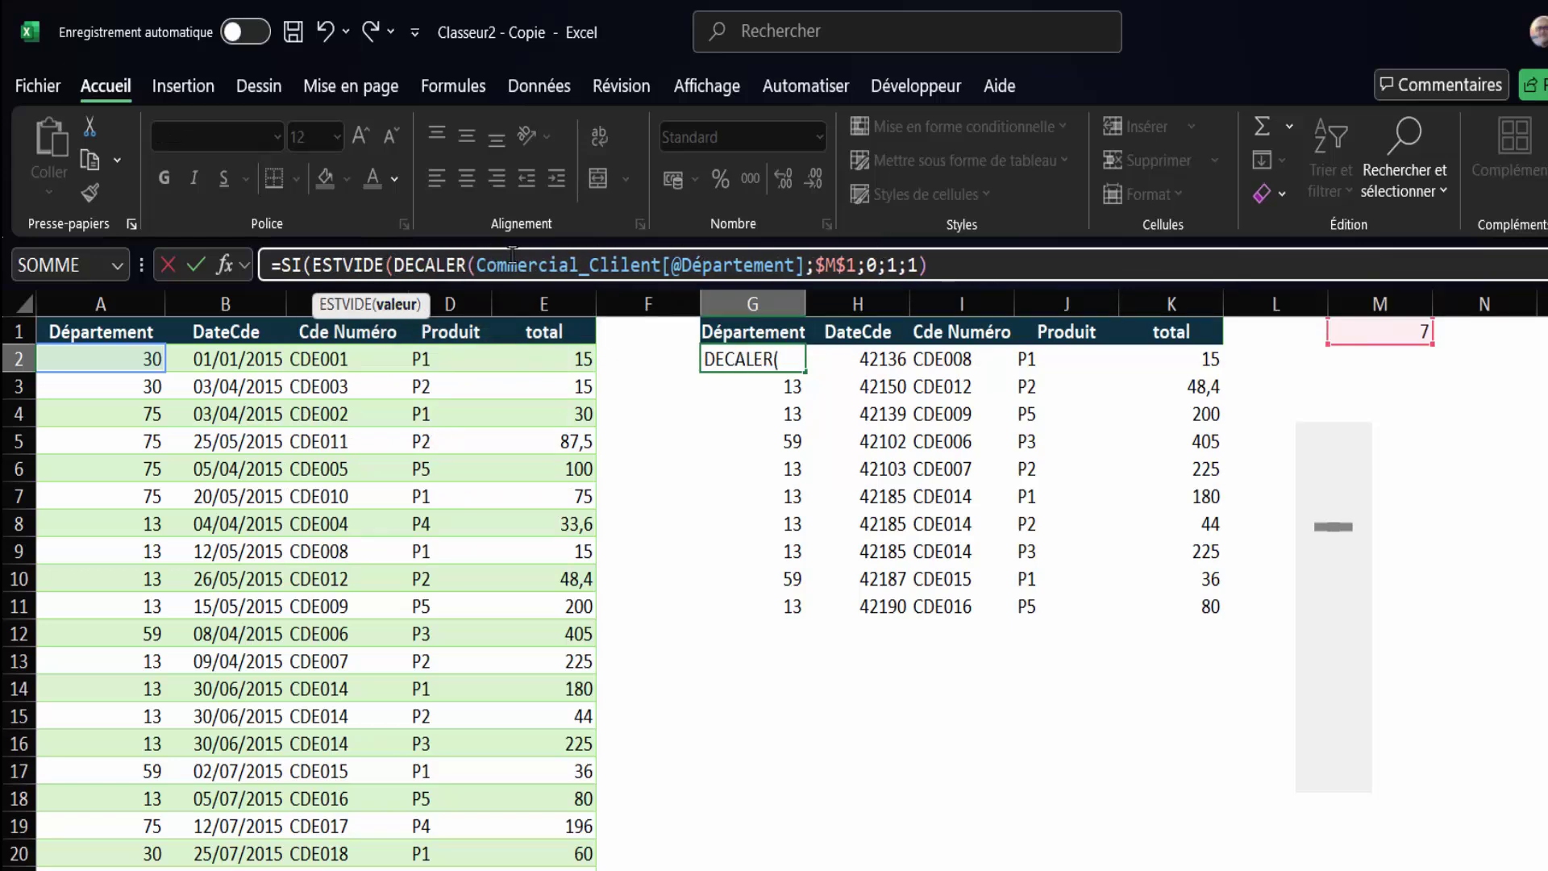
pyautogui.click(938, 268)
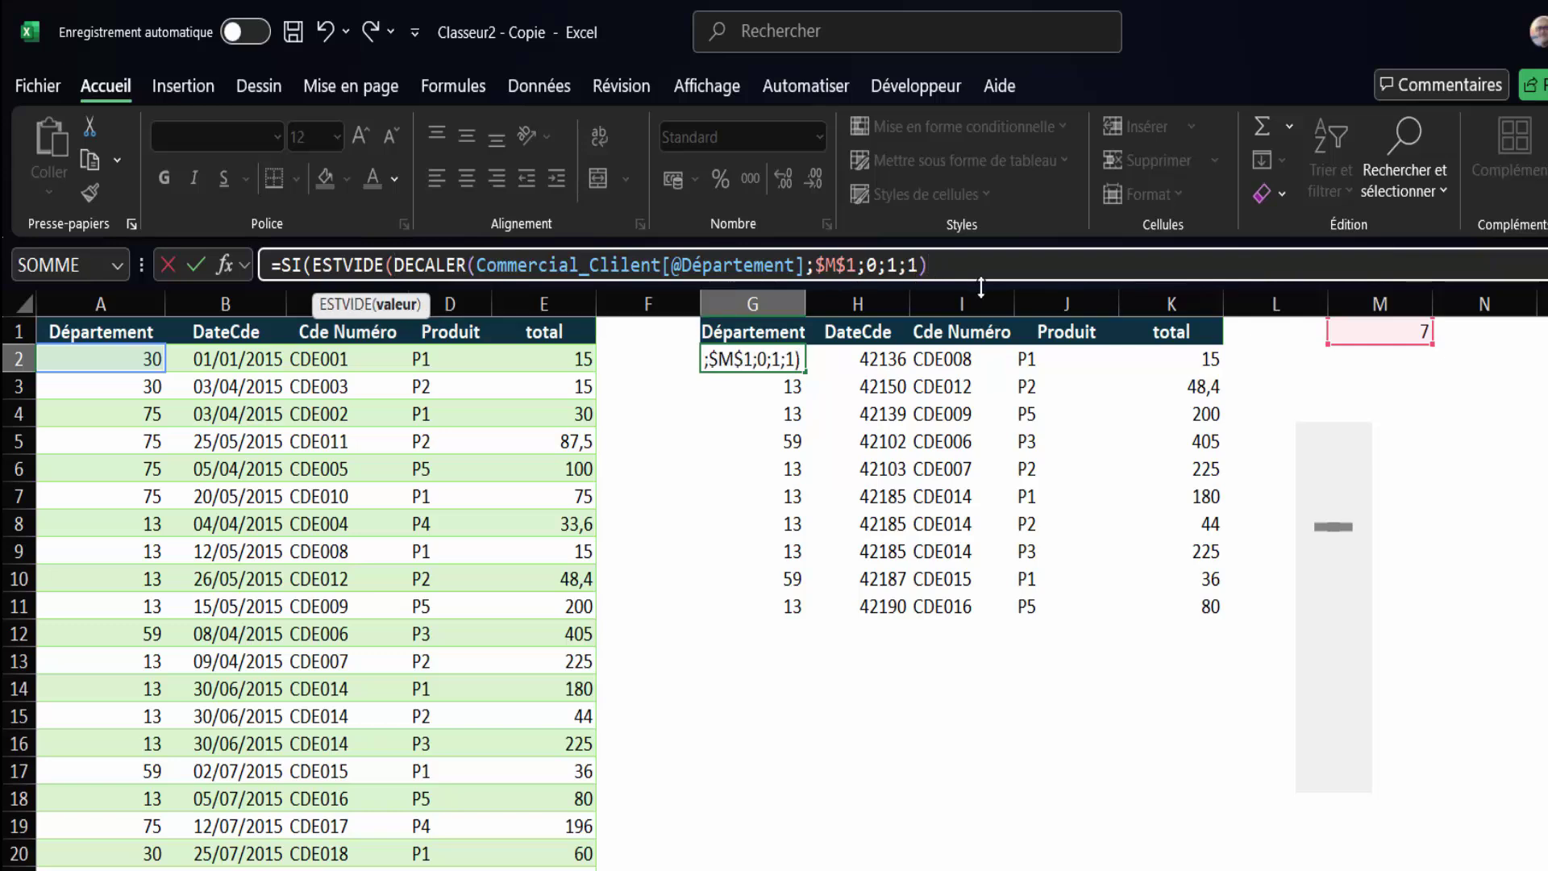
pyautogui.write(')')
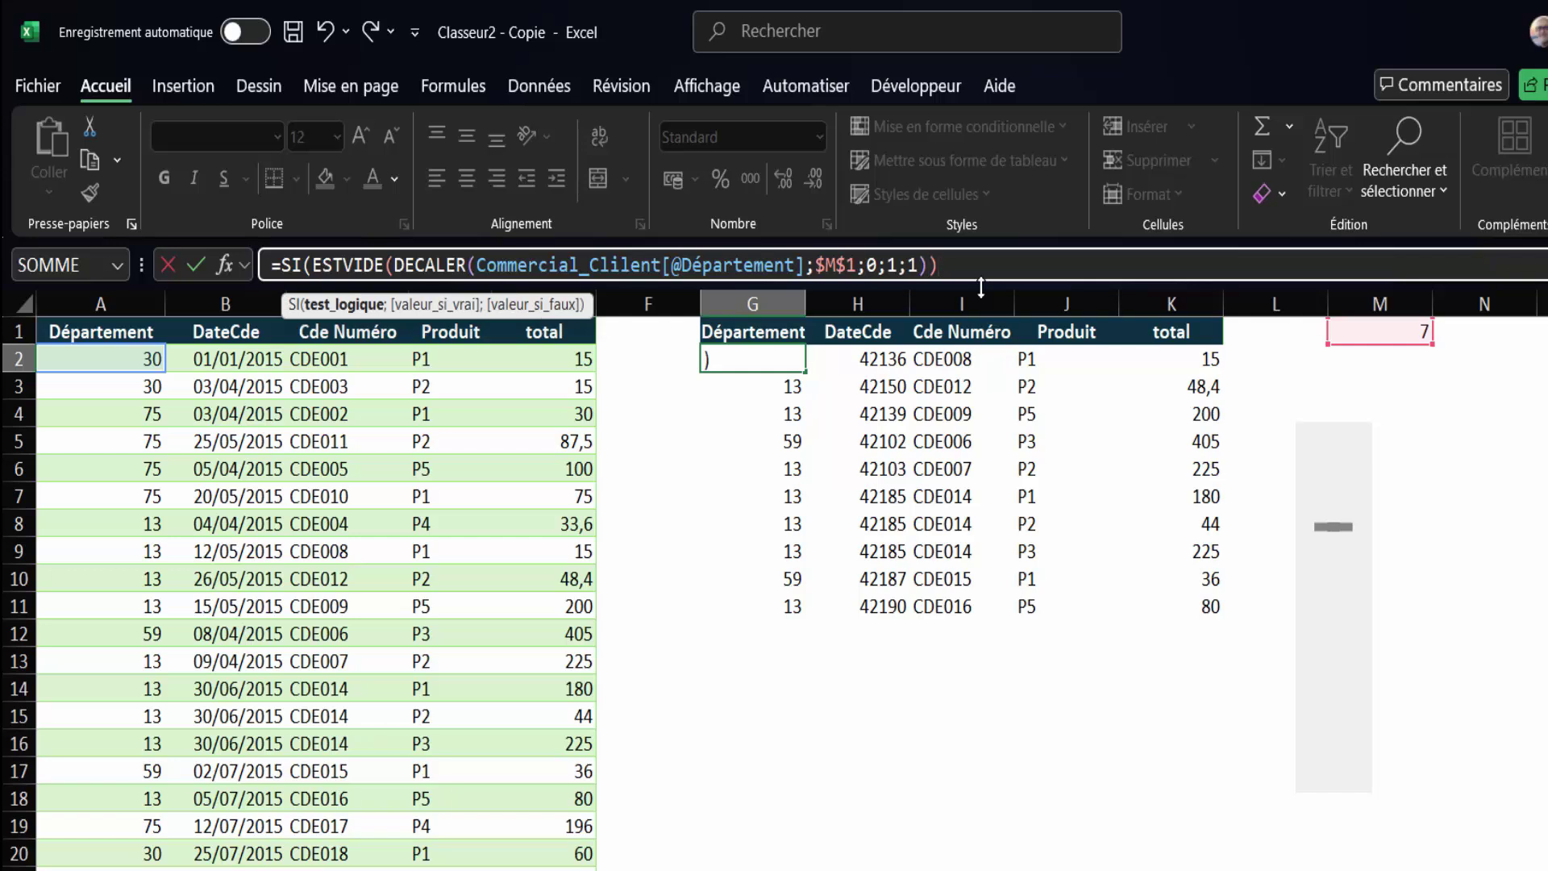
pyautogui.write(';')
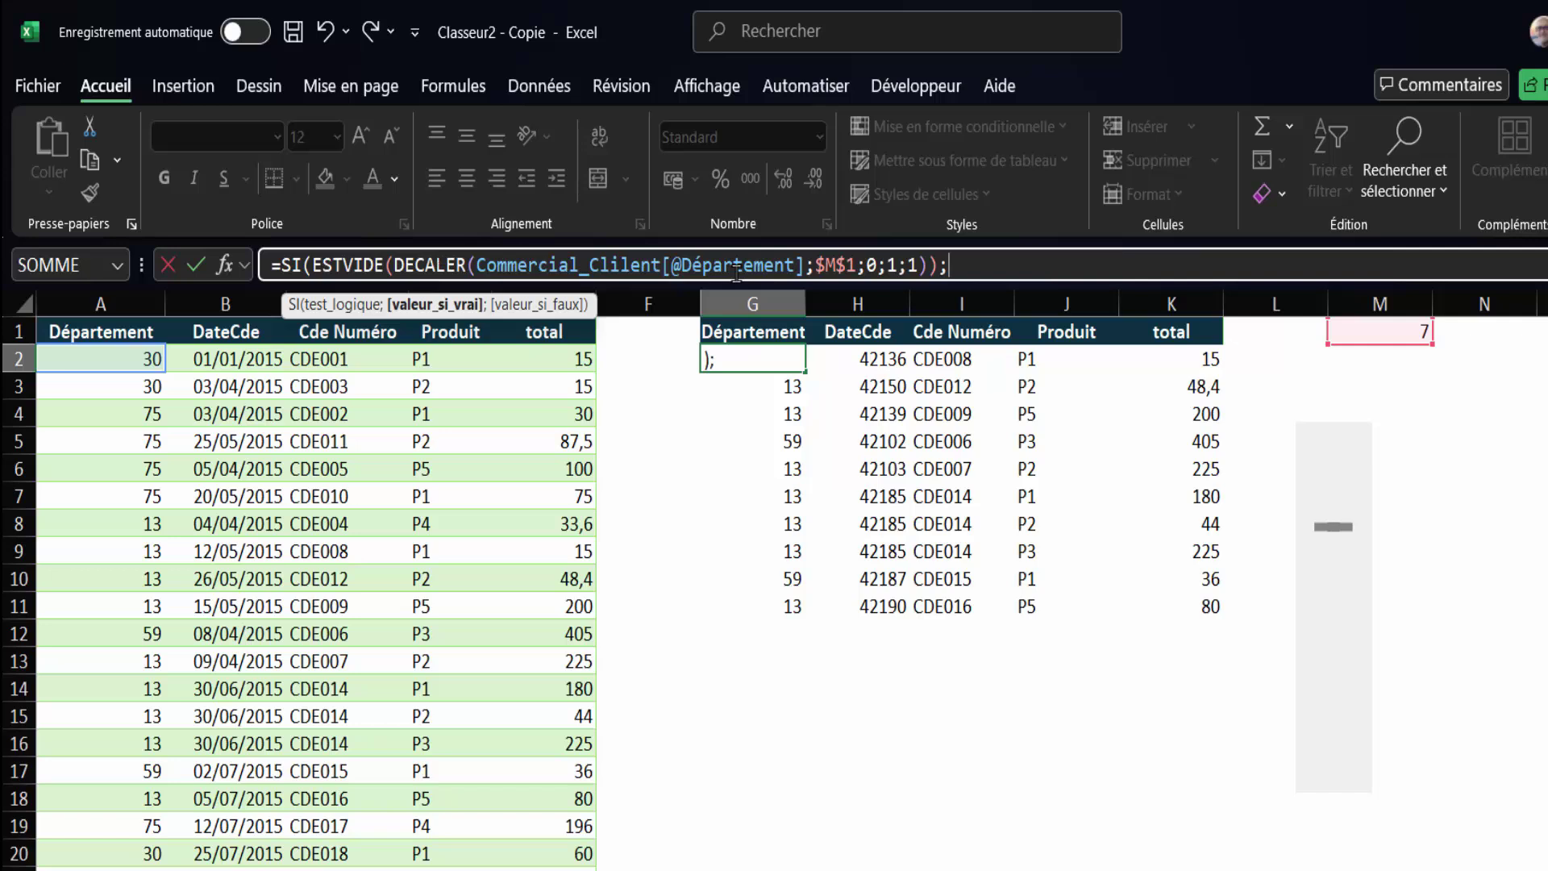
pyautogui.write('""')
pyautogui.write(';')
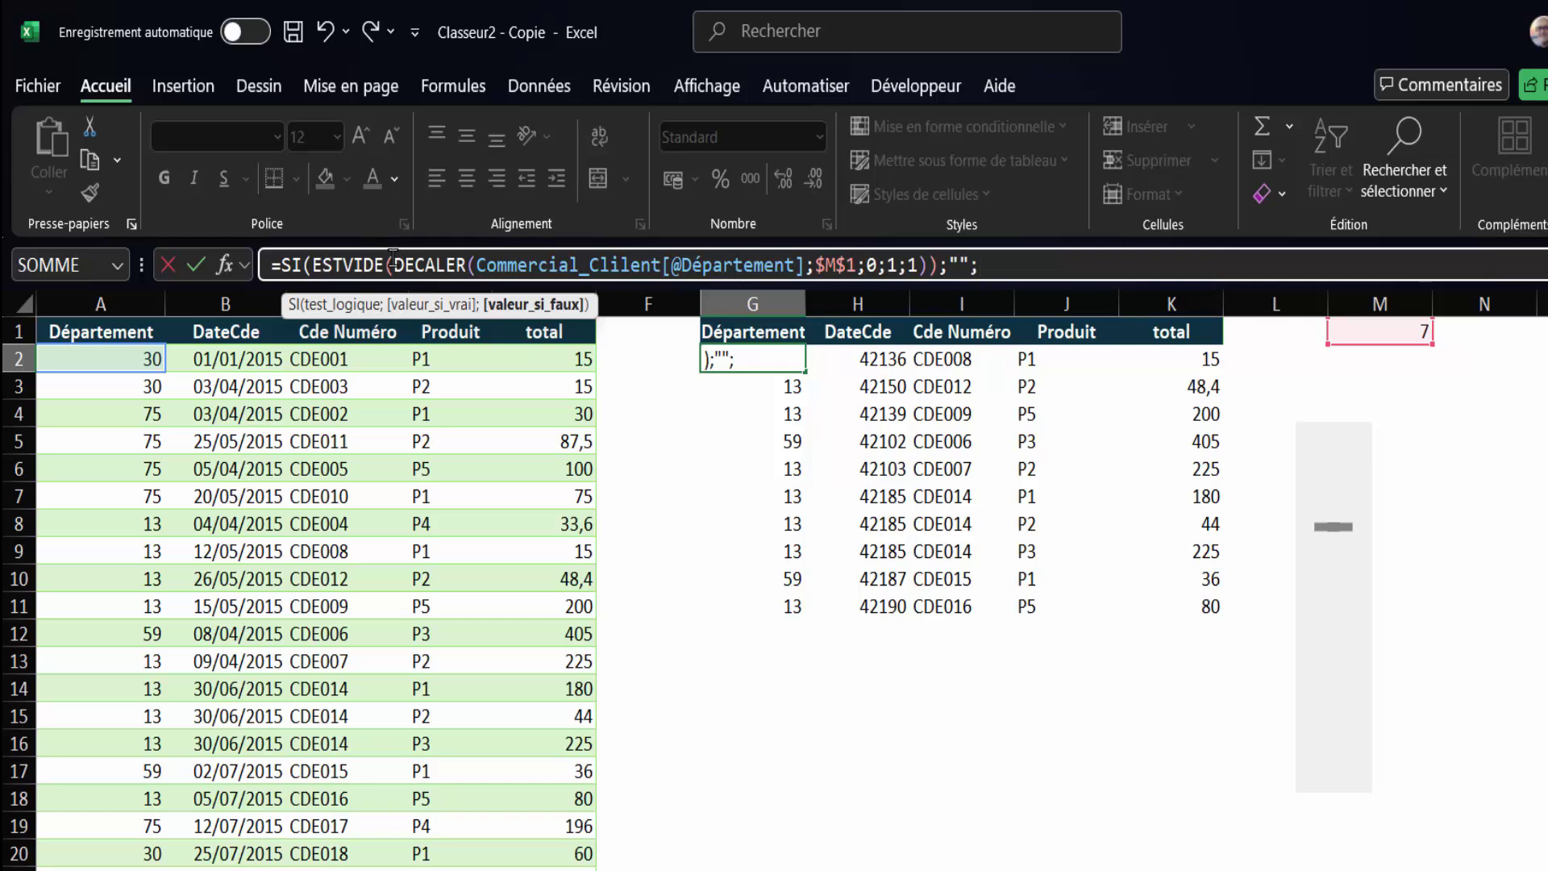
pyautogui.moveTo(393, 256); pyautogui.dragTo(919, 269)
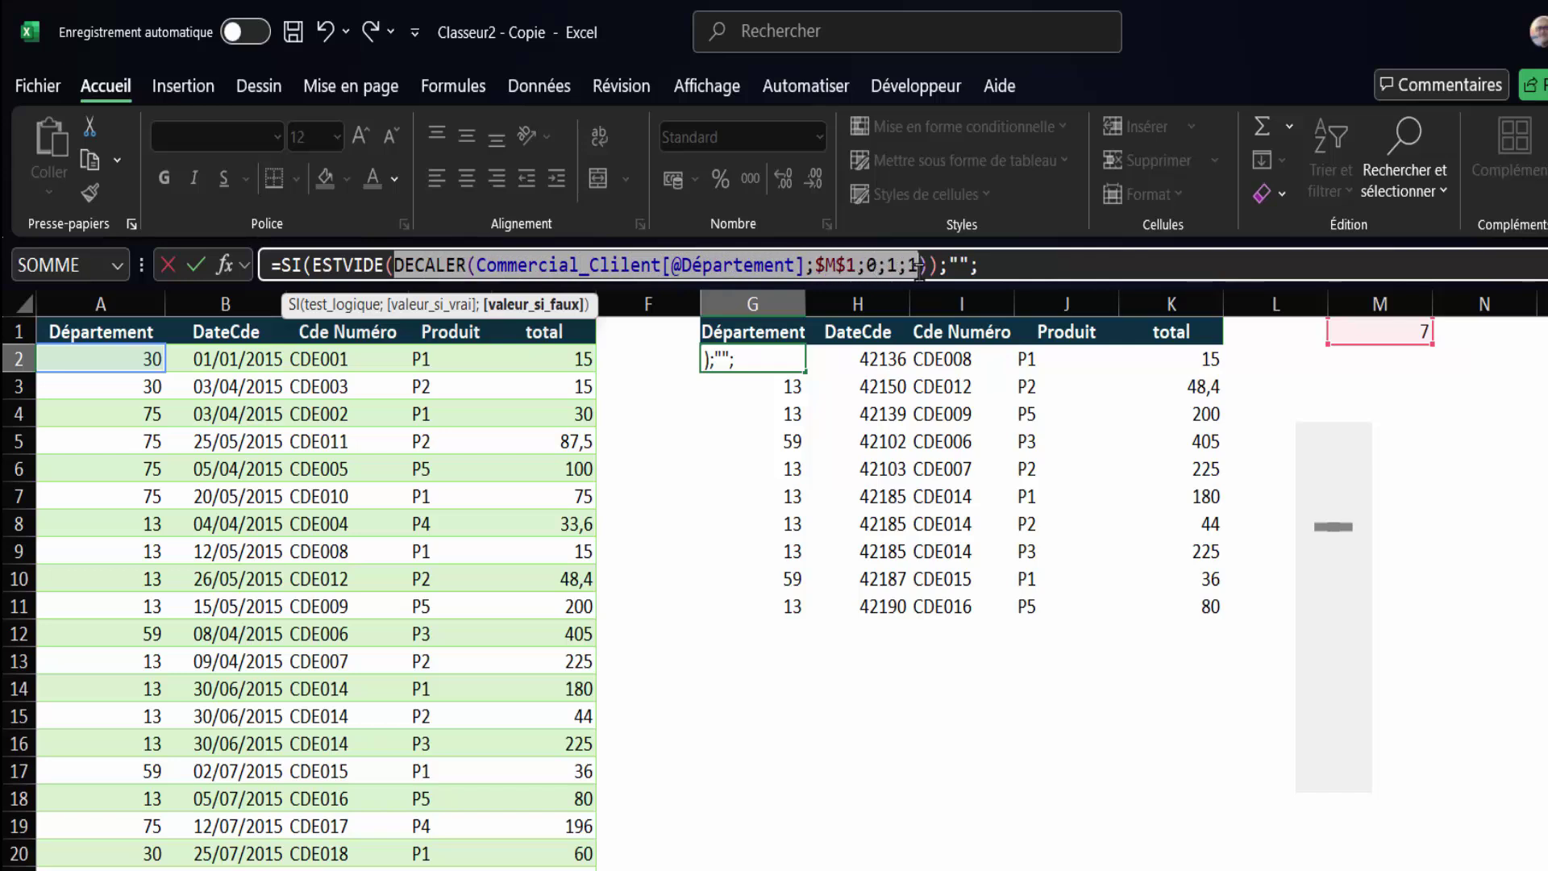
pyautogui.write(')')
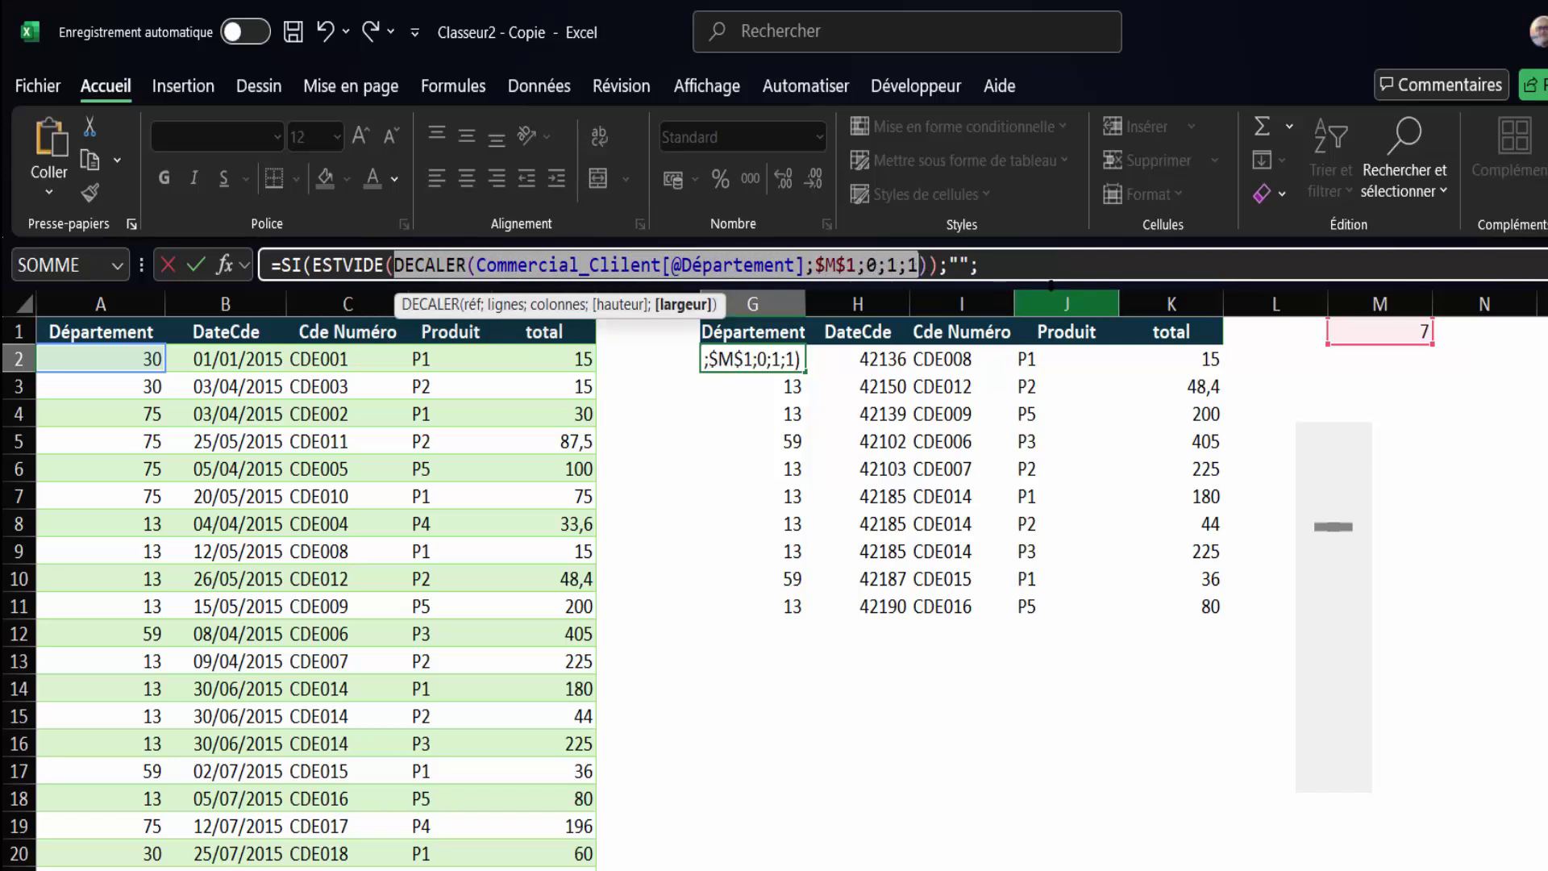
pyautogui.click(995, 264)
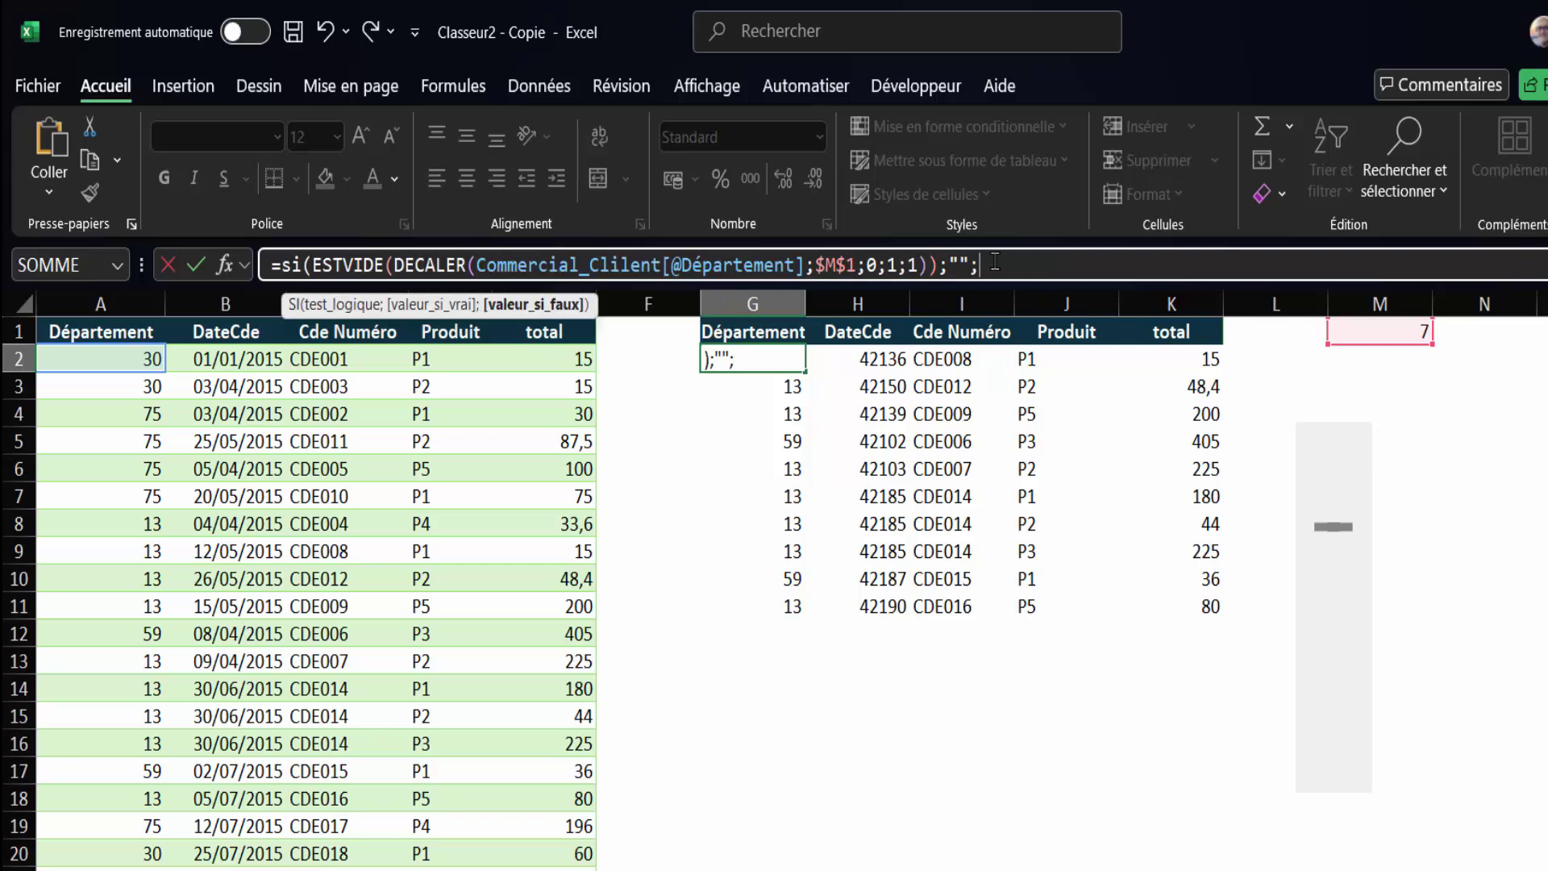
pyautogui.write('DECALER(Commercial_Clilent[@Département];$M$1;0;1;1)')
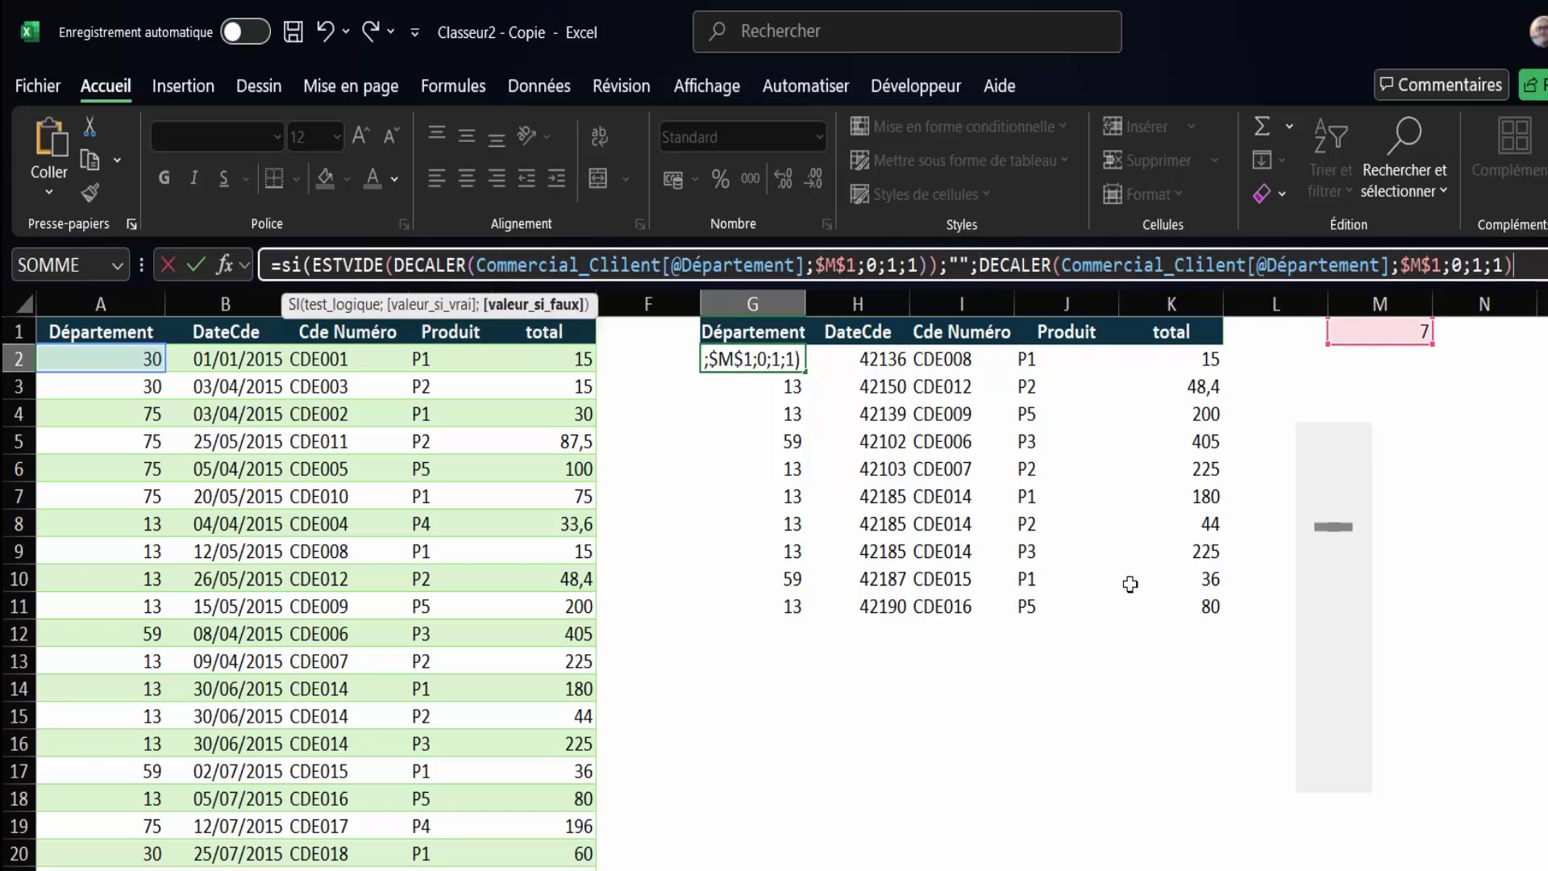
pyautogui.write(')')
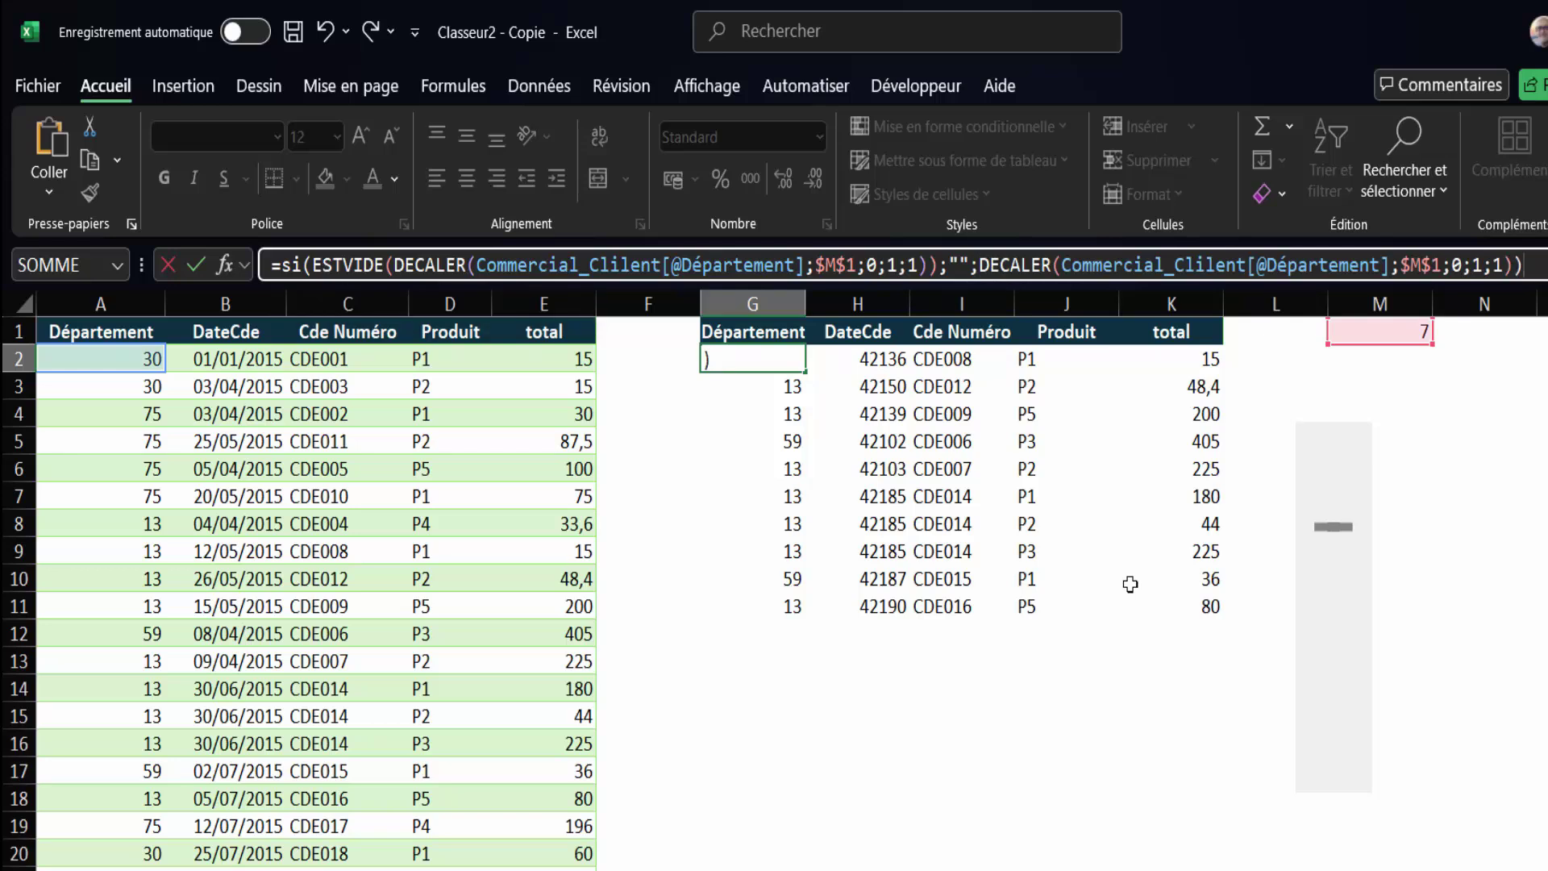
pyautogui.press('Return')
# Step: Fill the G2 blank-check formula down to row 11 and across to column K
pyautogui.click(674, 312)
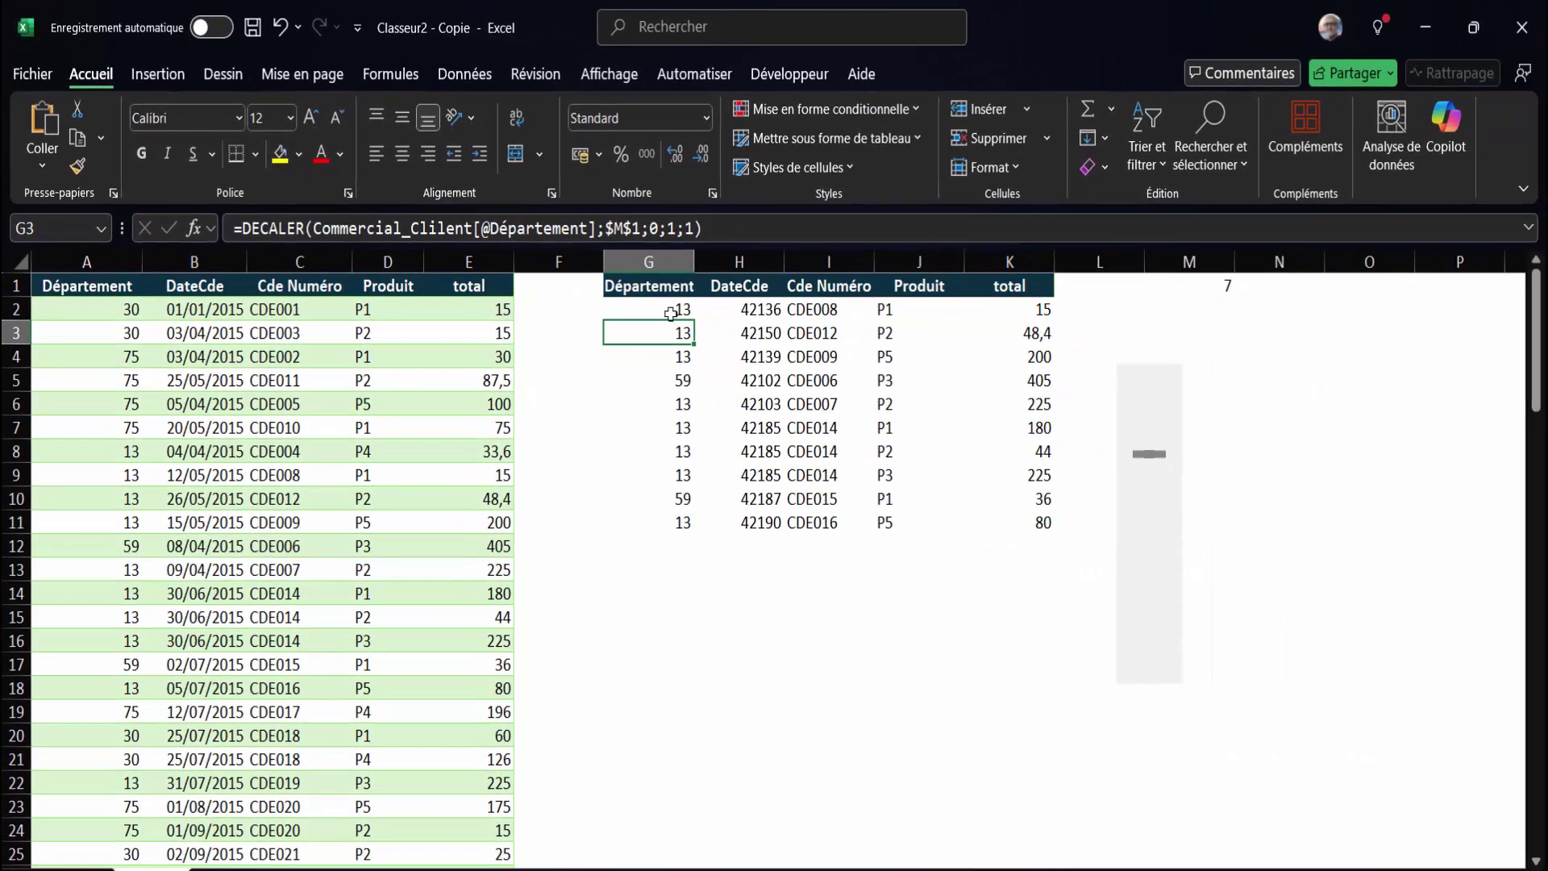
pyautogui.moveTo(693, 325); pyautogui.dragTo(699, 531)
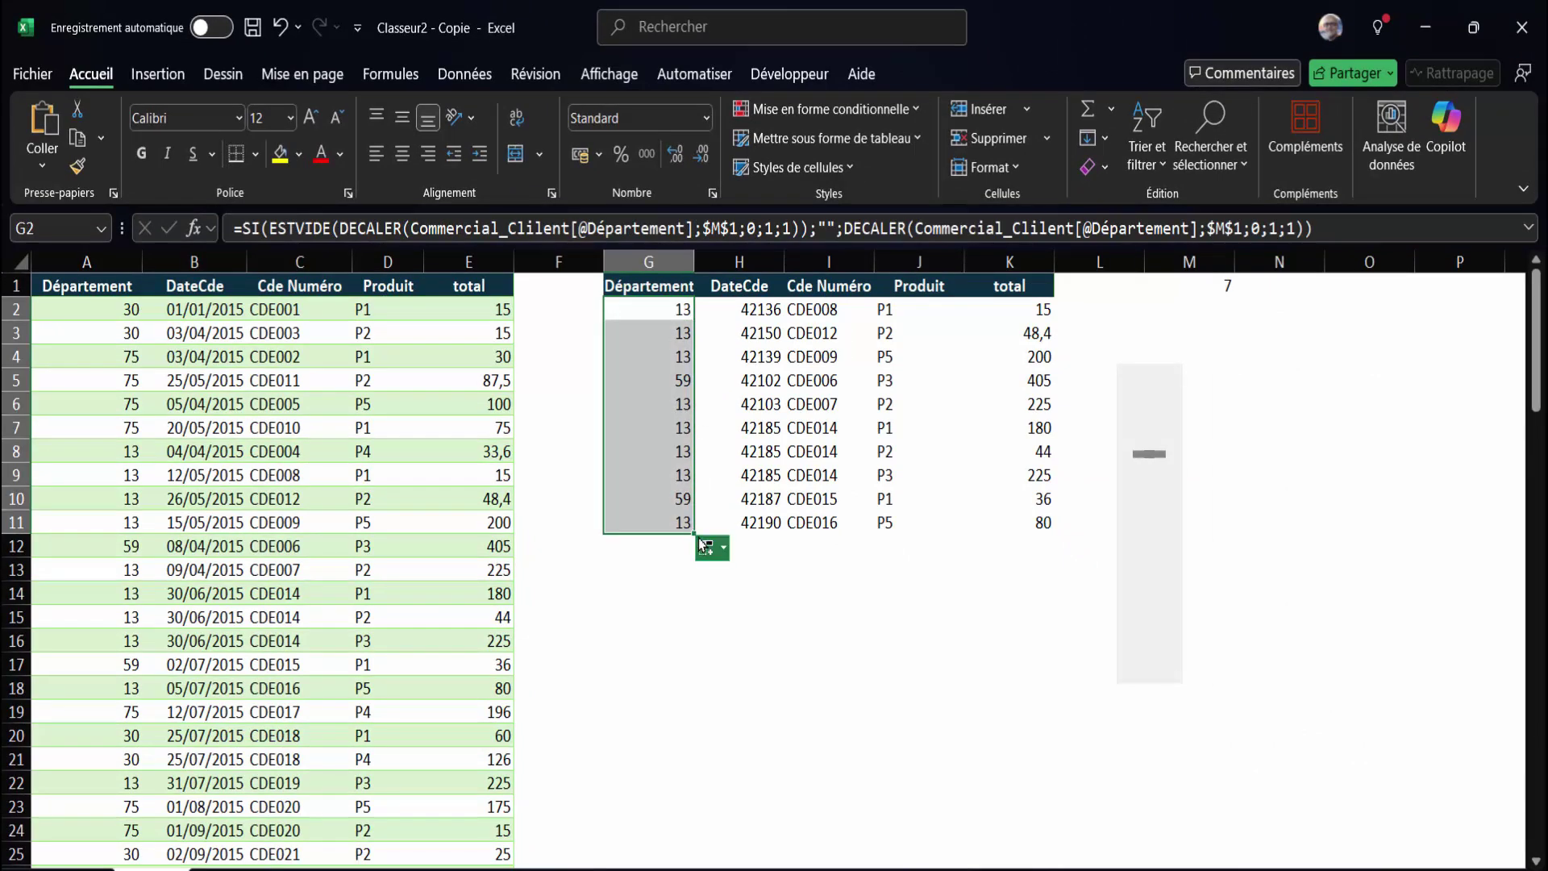
pyautogui.keyDown('shift'); pyautogui.click(1045, 522); pyautogui.keyUp('shift')
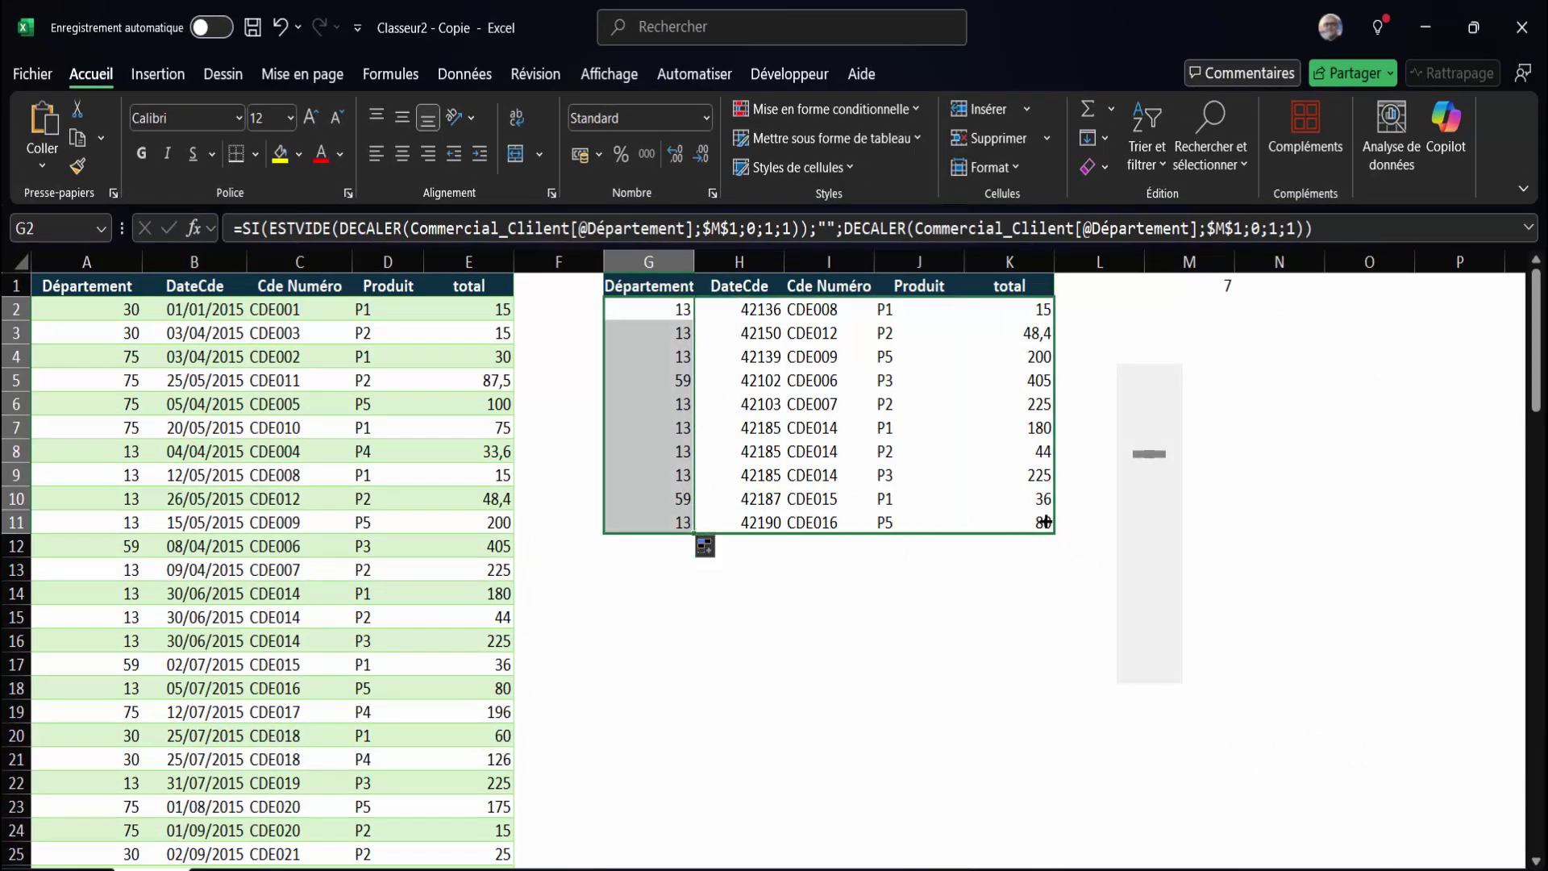
pyautogui.moveTo(1045, 522); pyautogui.dragTo(1045, 521)
# Step: Move the scroll-bar control to set M1 to 97, then back to 22
pyautogui.moveTo(1152, 456)
pyautogui.mouseDown()
pyautogui.moveTo(1159, 643)
pyautogui.moveTo(1153, 595)
pyautogui.mouseUp()
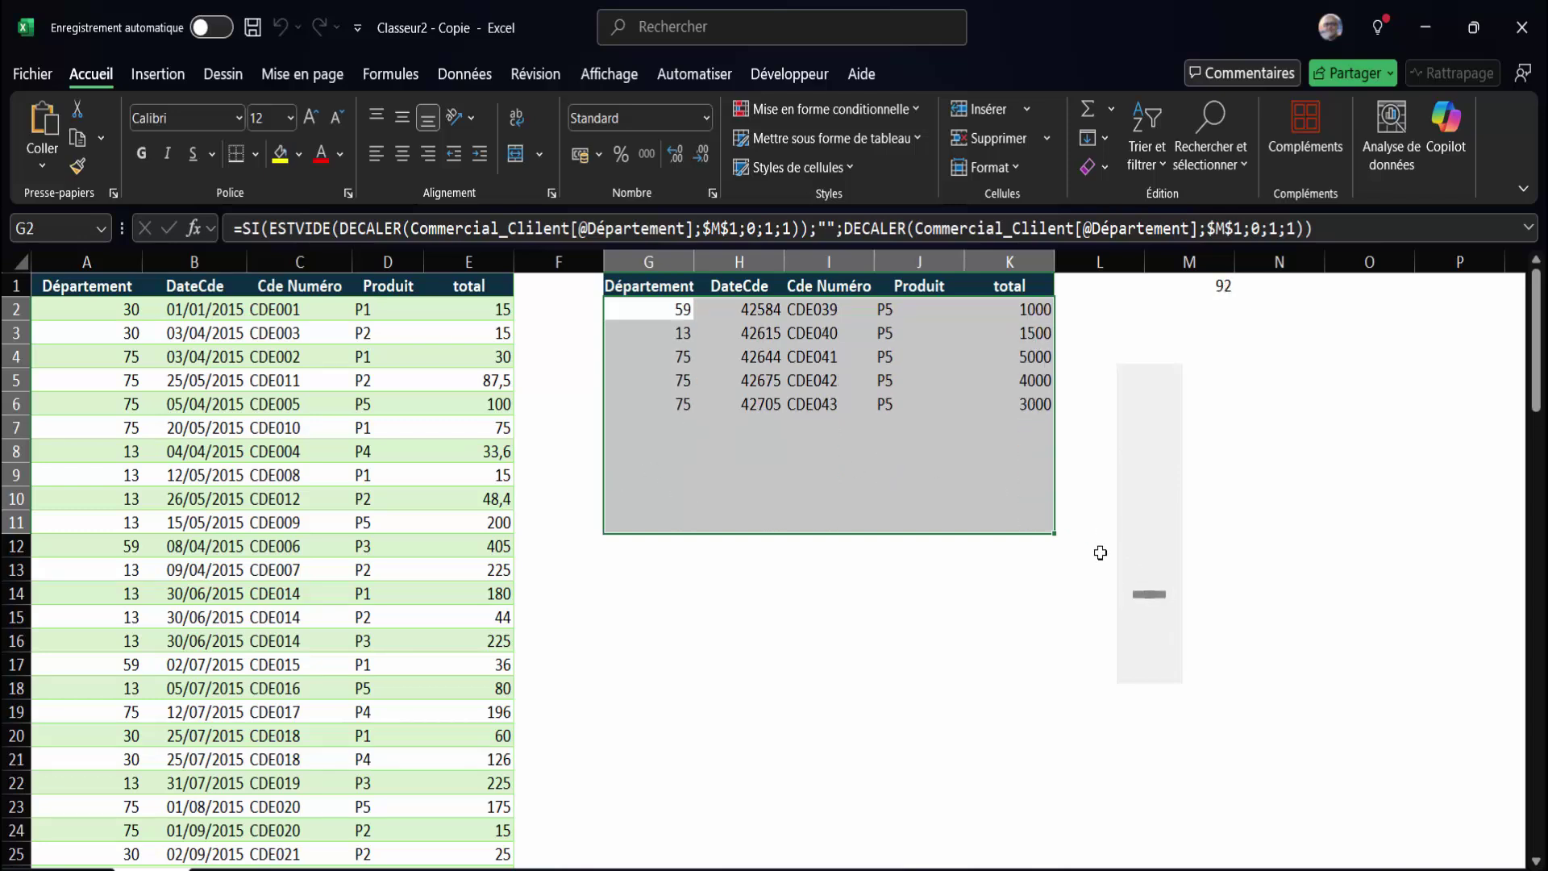
pyautogui.moveTo(1149, 594); pyautogui.dragTo(1097, 436)
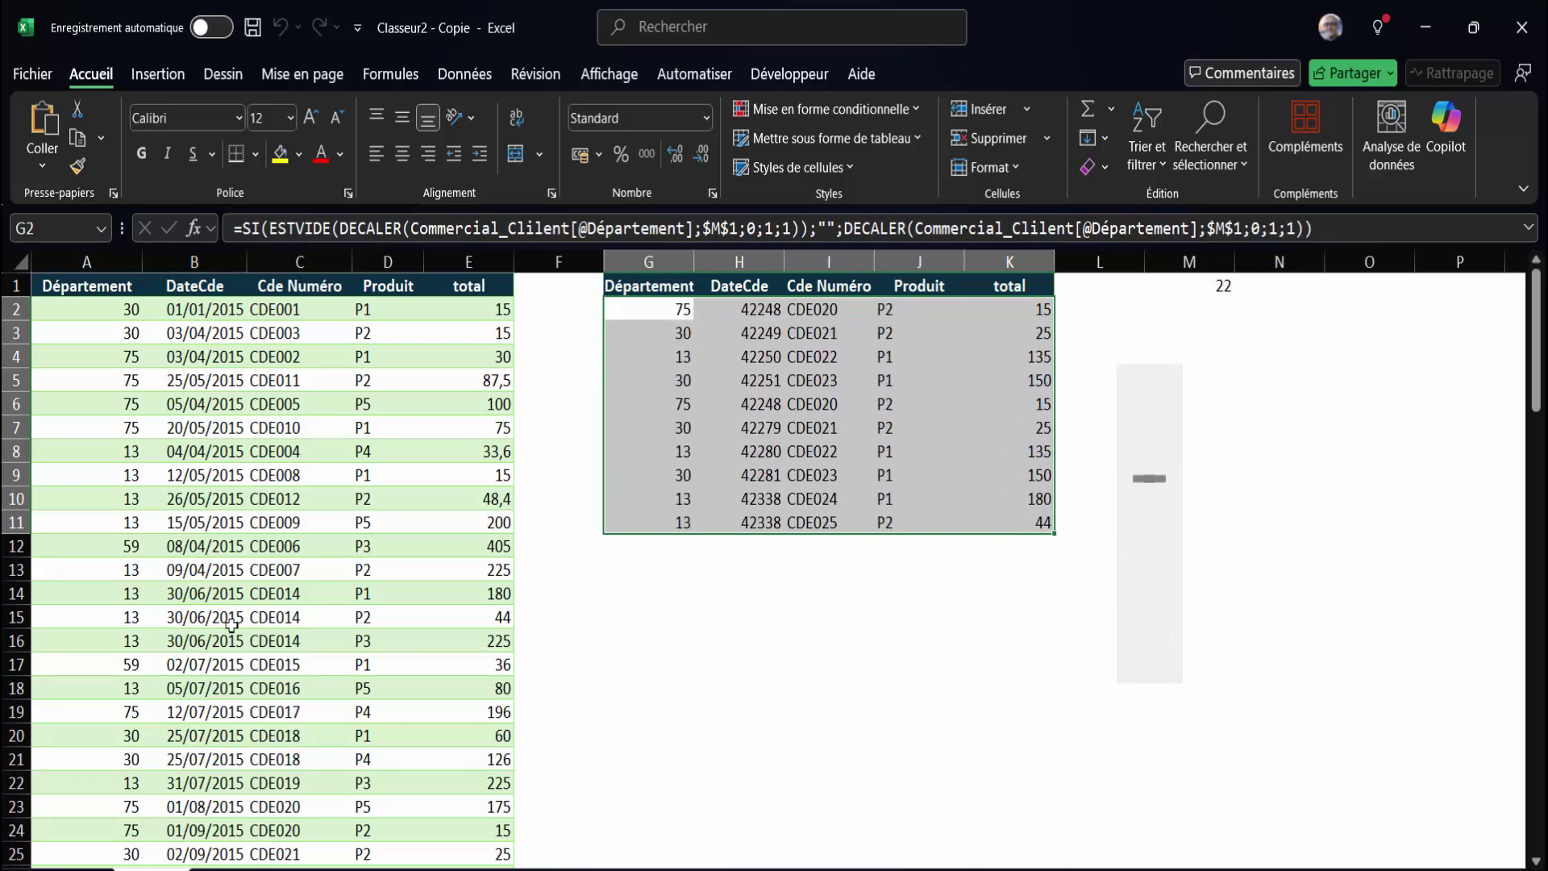
pyautogui.click(232, 621)
# Step: In row 99 below the table, enter department 75 and date 01/01/2016
pyautogui.scroll(-6, 233, 621)
pyautogui.scroll(-4, 233, 626)
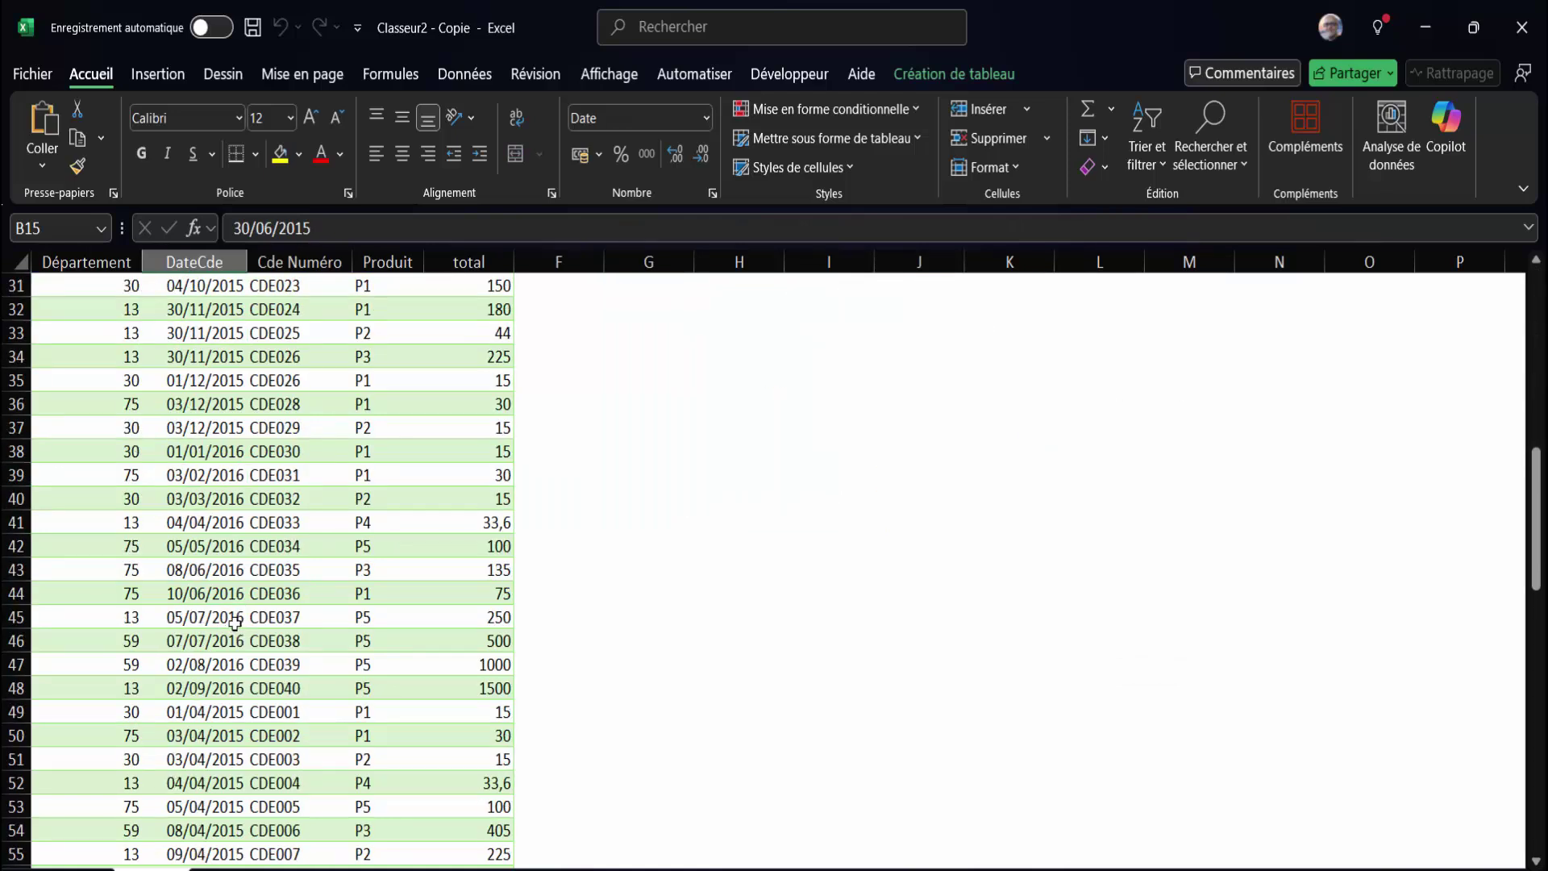
pyautogui.scroll(-4, 233, 625)
pyautogui.scroll(-4, 236, 621)
pyautogui.scroll(-4, 236, 620)
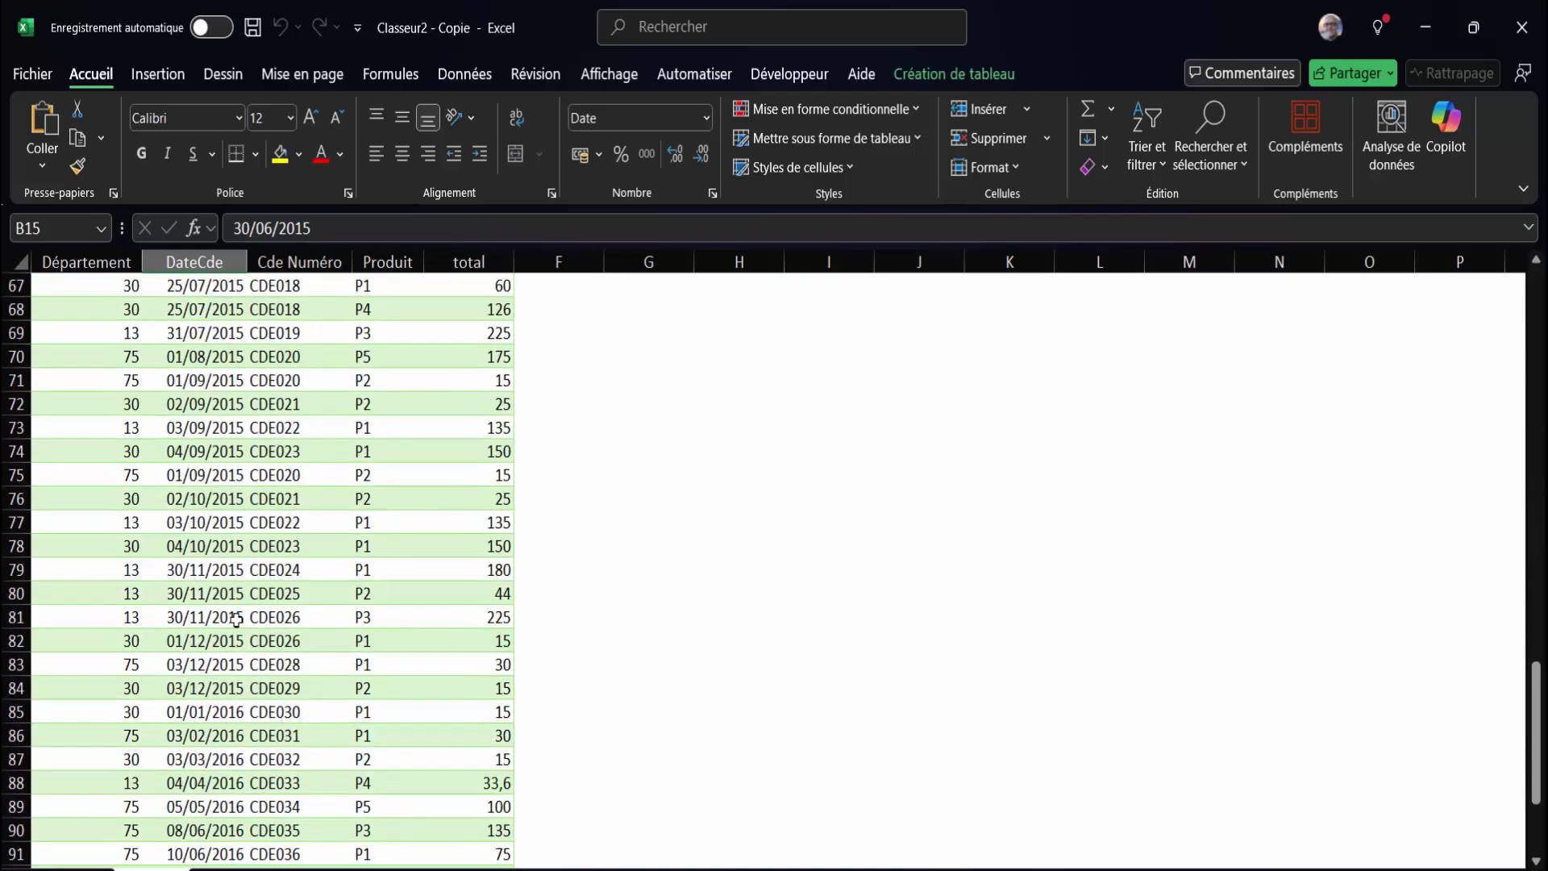
pyautogui.scroll(-6, 235, 621)
pyautogui.click(119, 618)
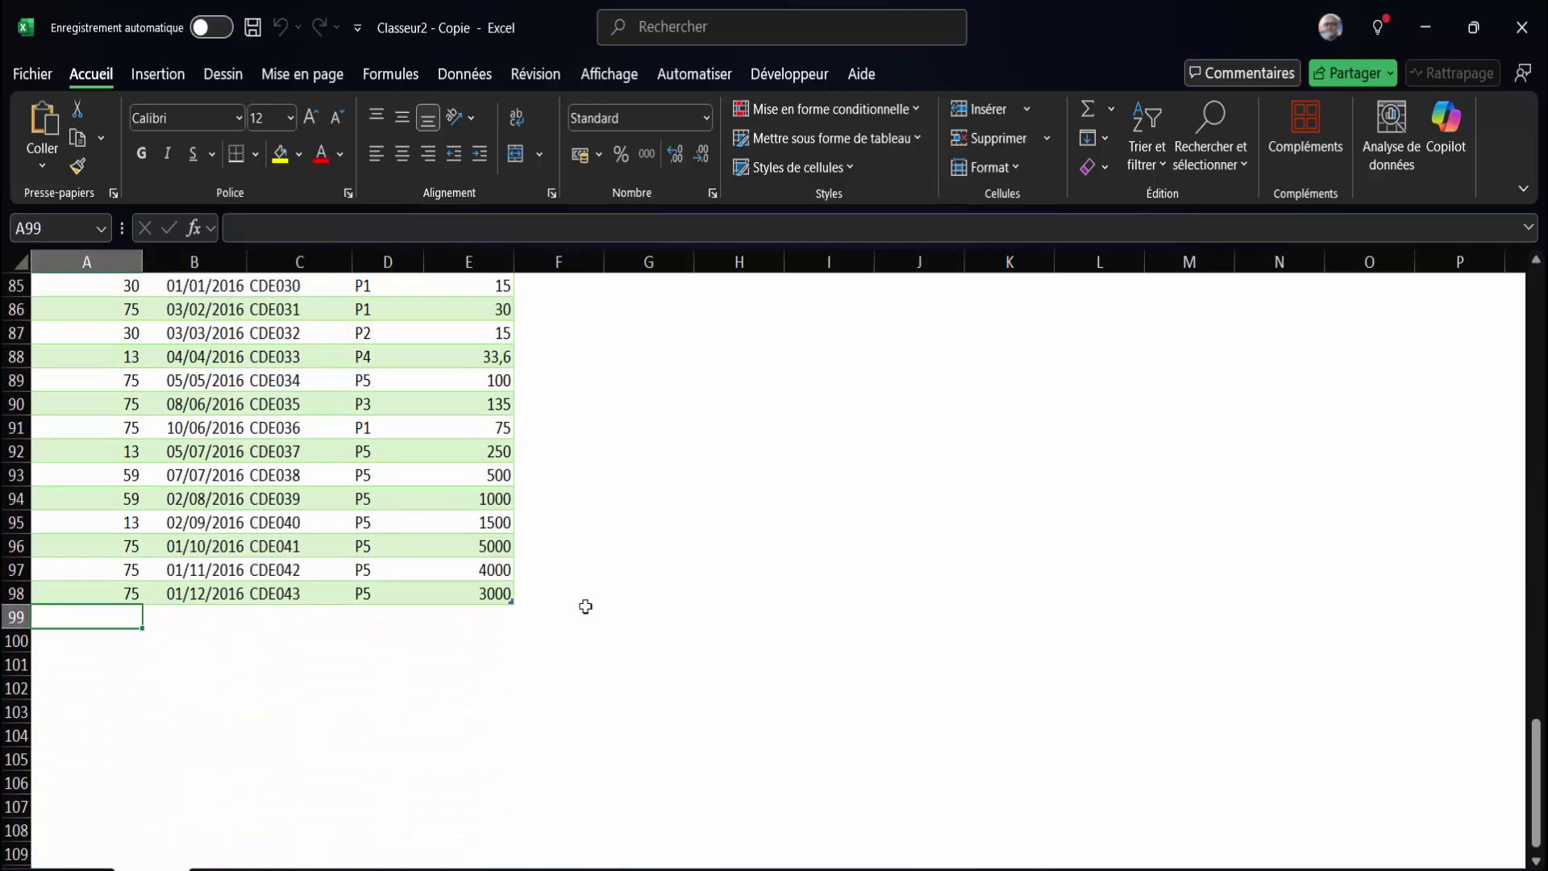
pyautogui.write('75')
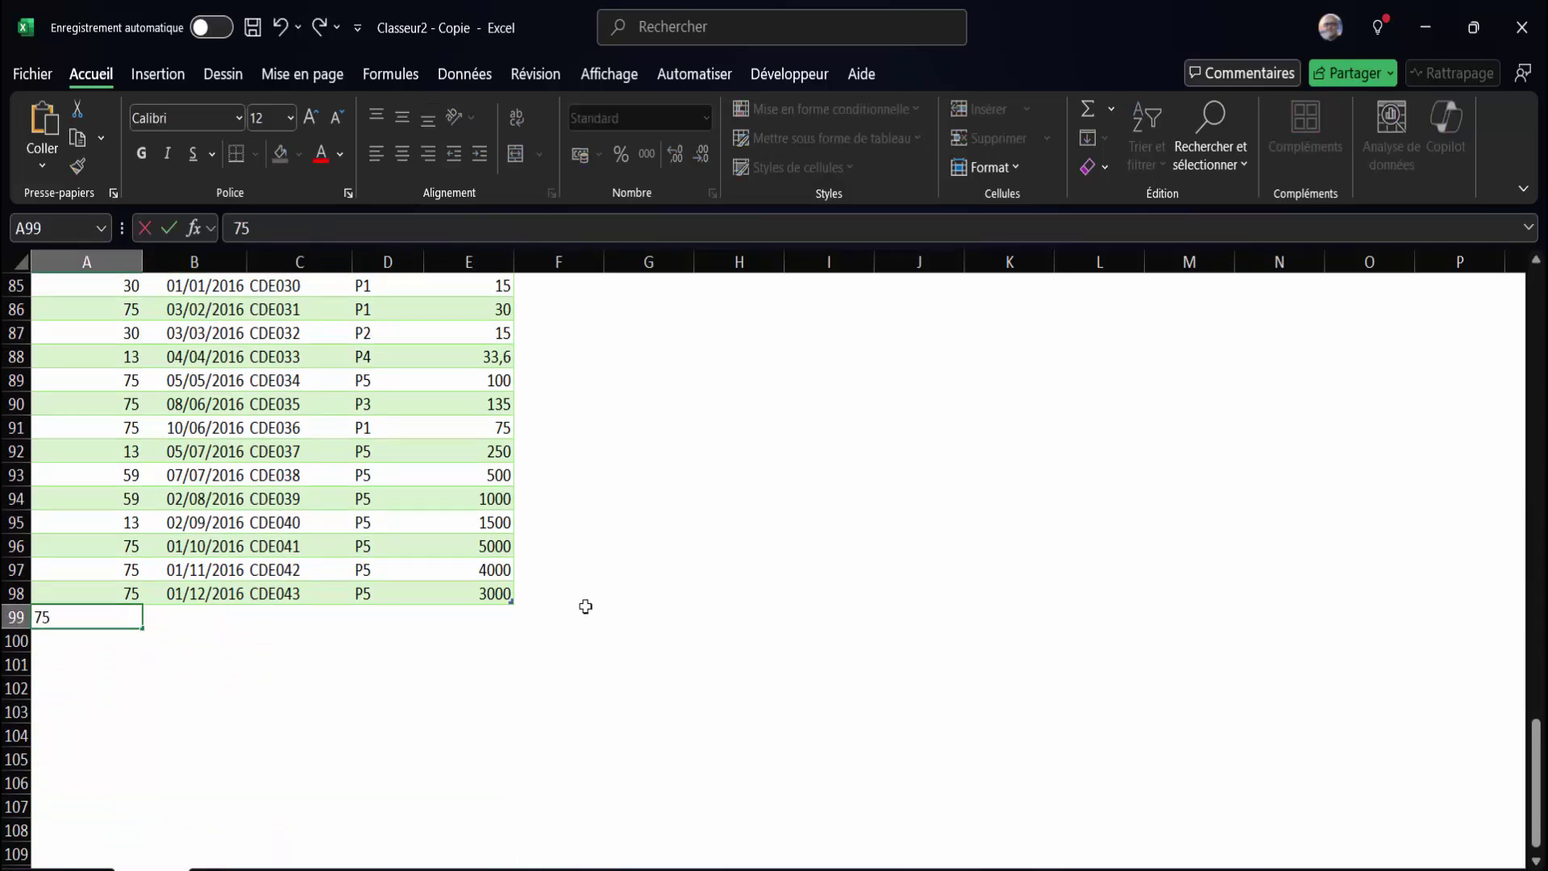
pyautogui.press('Tab')
pyautogui.write('01/01/2016')
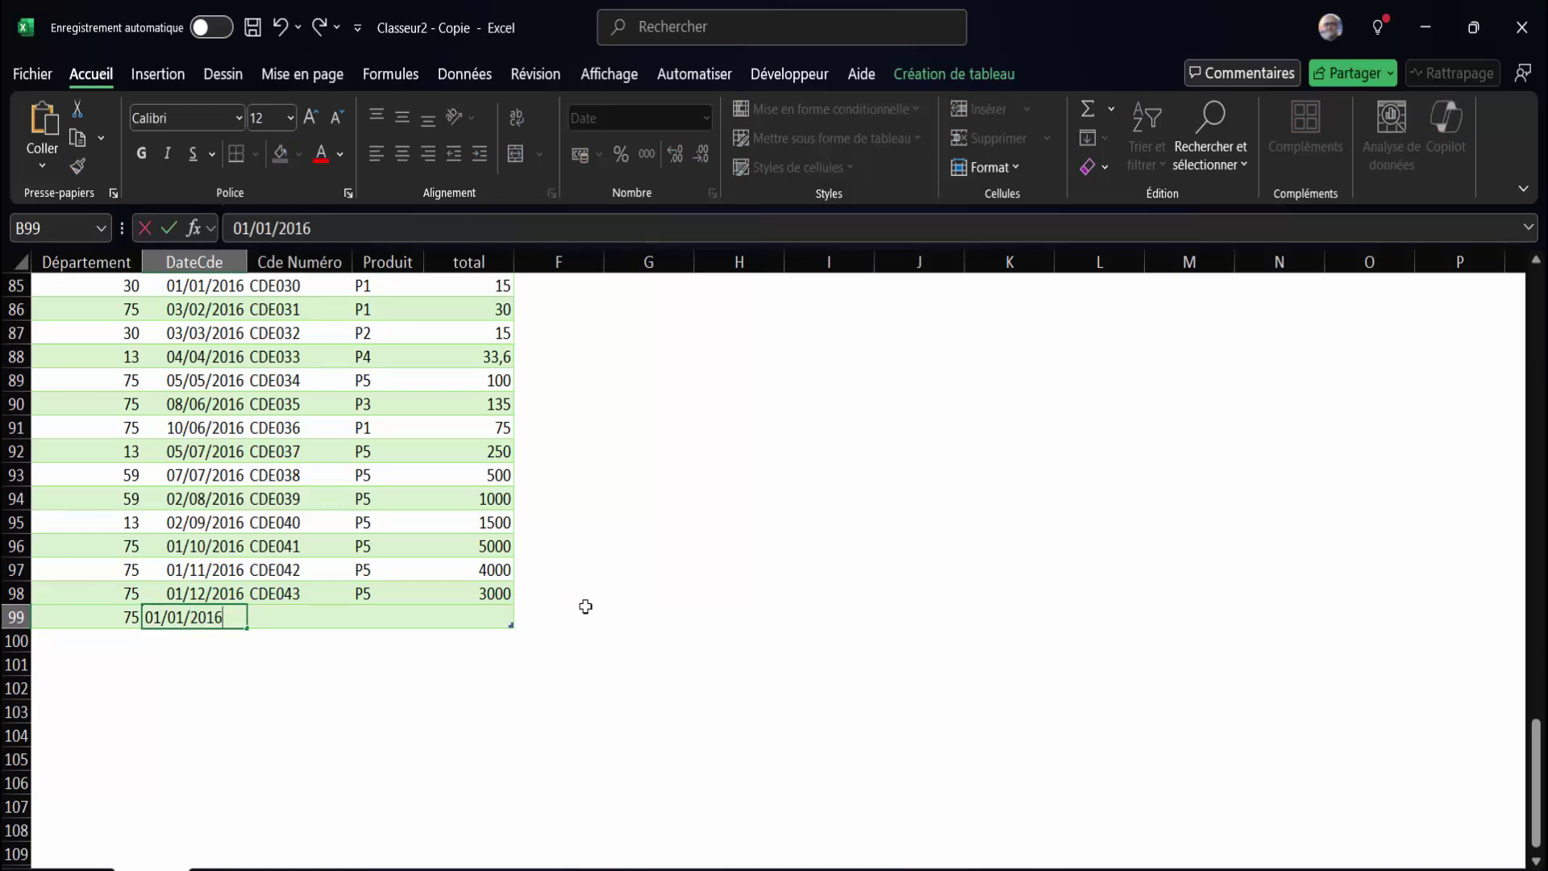
pyautogui.press('Tab')
# Step: Complete the new row with order CDE044, product P5 and total 10000
pyautogui.write('C')
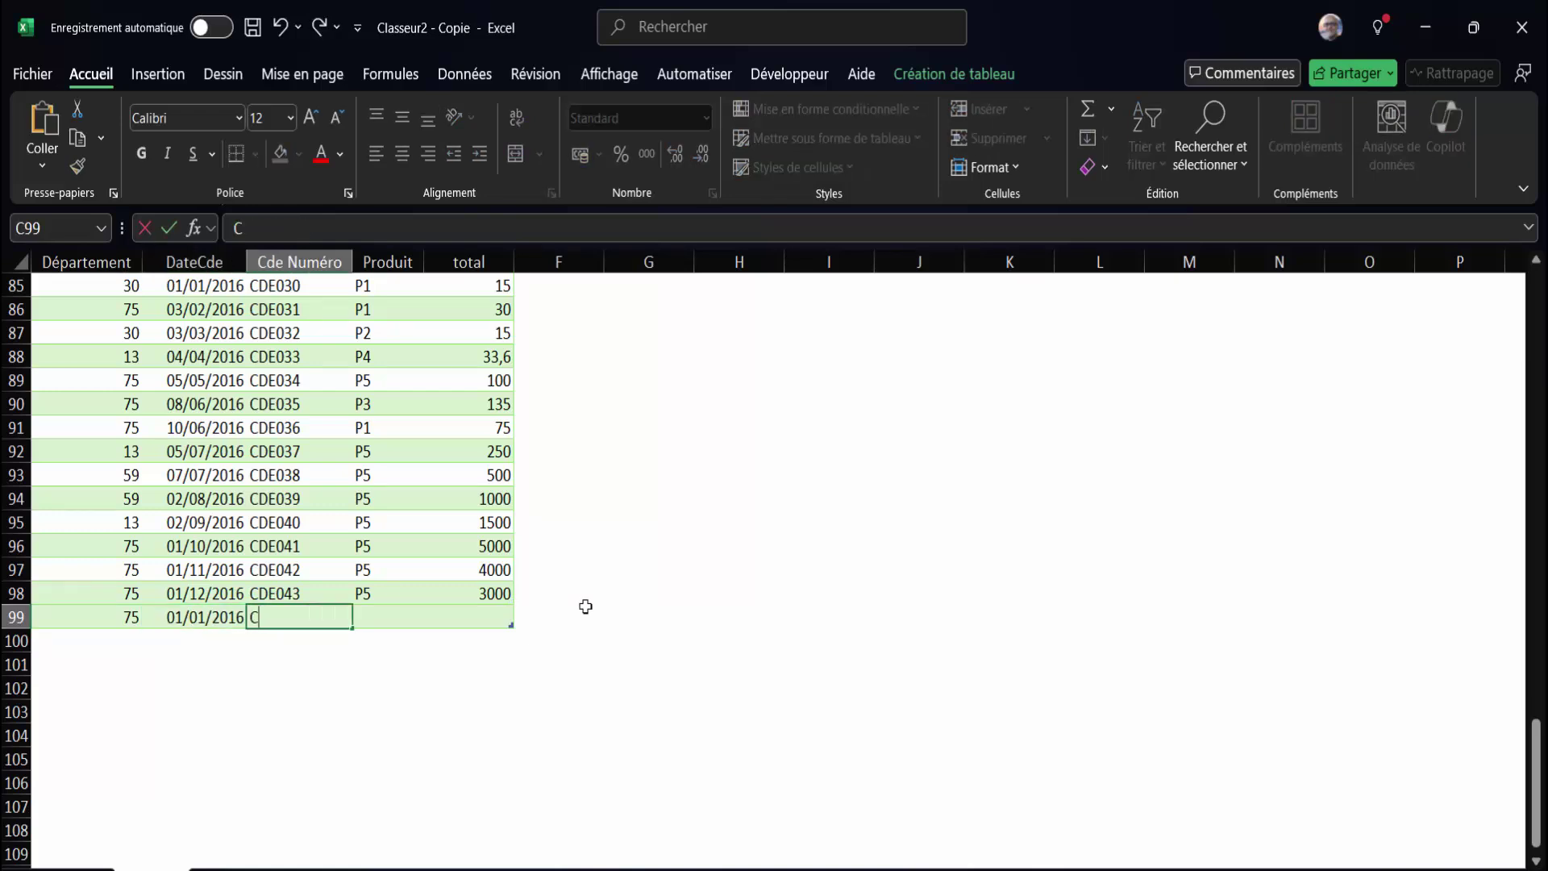
pyautogui.write('DE044')
pyautogui.press('Tab')
pyautogui.write('P5')
pyautogui.press('Tab')
pyautogui.write('10000')
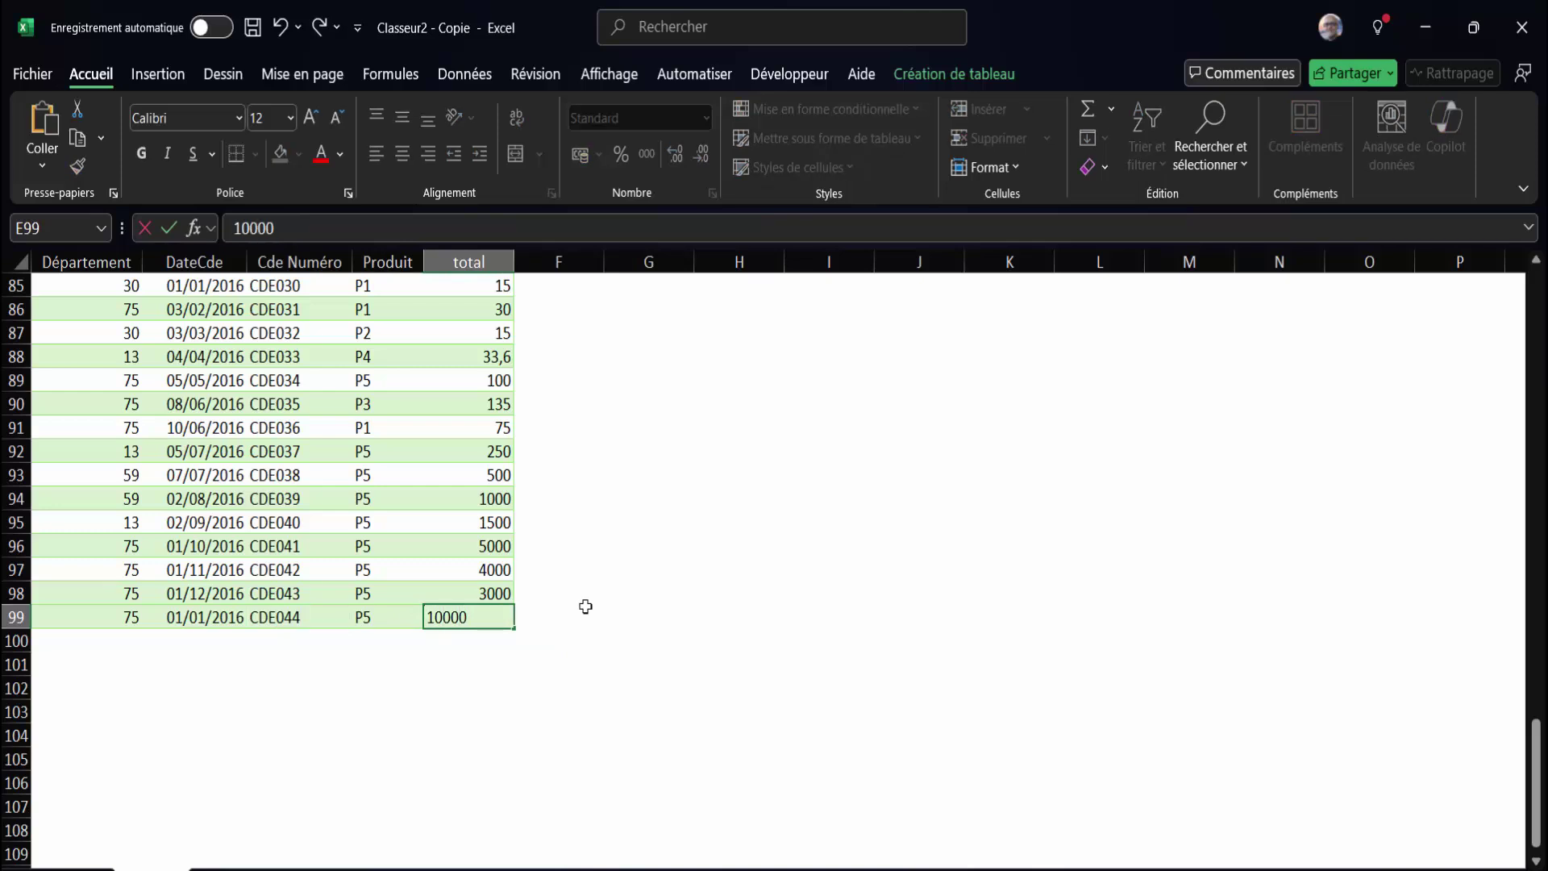
pyautogui.press('Return')
pyautogui.scroll(4, 802, 467)
pyautogui.scroll(9, 802, 467)
pyautogui.scroll(7, 839, 480)
pyautogui.scroll(8, 839, 480)
# Step: Drag the scroll bar until order CDE044 appears in the G:K extract, and select that row
pyautogui.moveTo(1153, 481)
pyautogui.mouseDown()
pyautogui.moveTo(1161, 599)
pyautogui.moveTo(1149, 581)
pyautogui.moveTo(1129, 591)
pyautogui.moveTo(1150, 581)
pyautogui.moveTo(1158, 600)
pyautogui.mouseUp()
pyautogui.moveTo(661, 475); pyautogui.dragTo(978, 473)
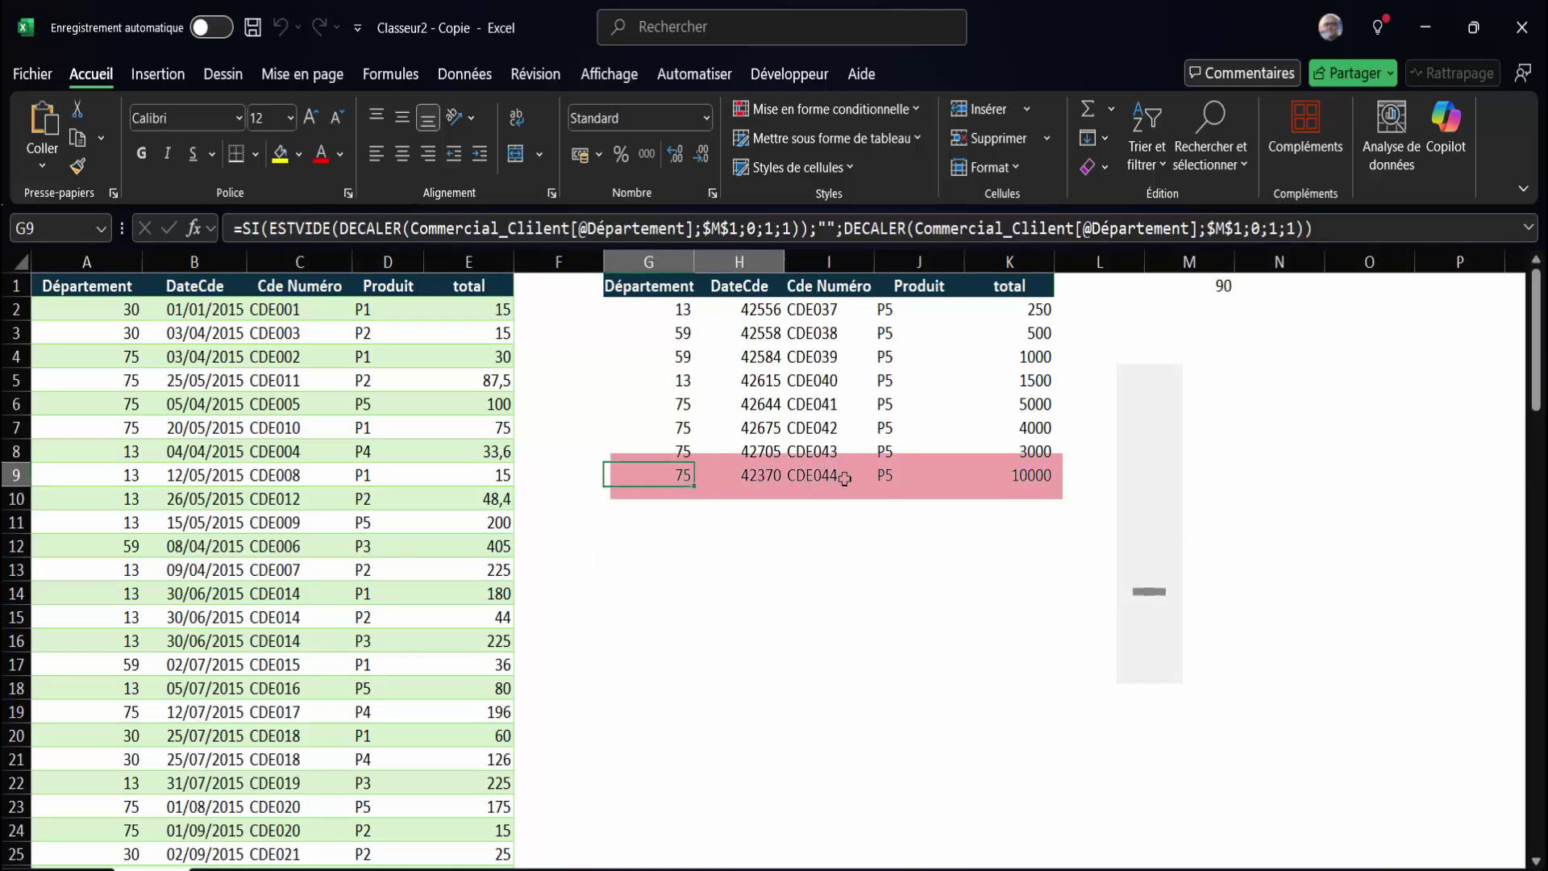
pyautogui.click(340, 475)
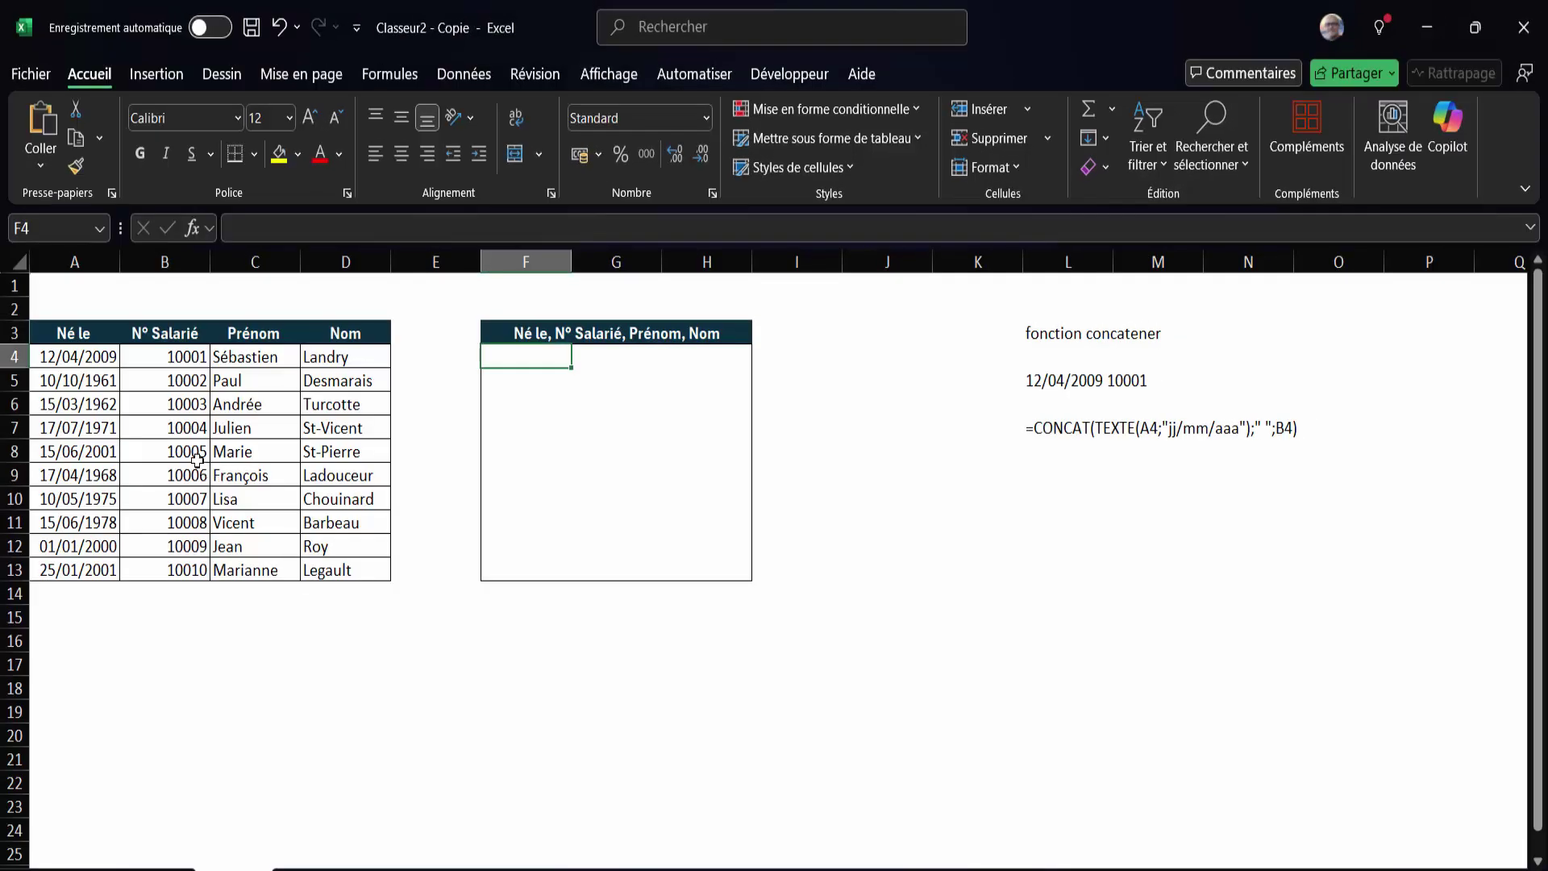
pyautogui.click(64, 367)
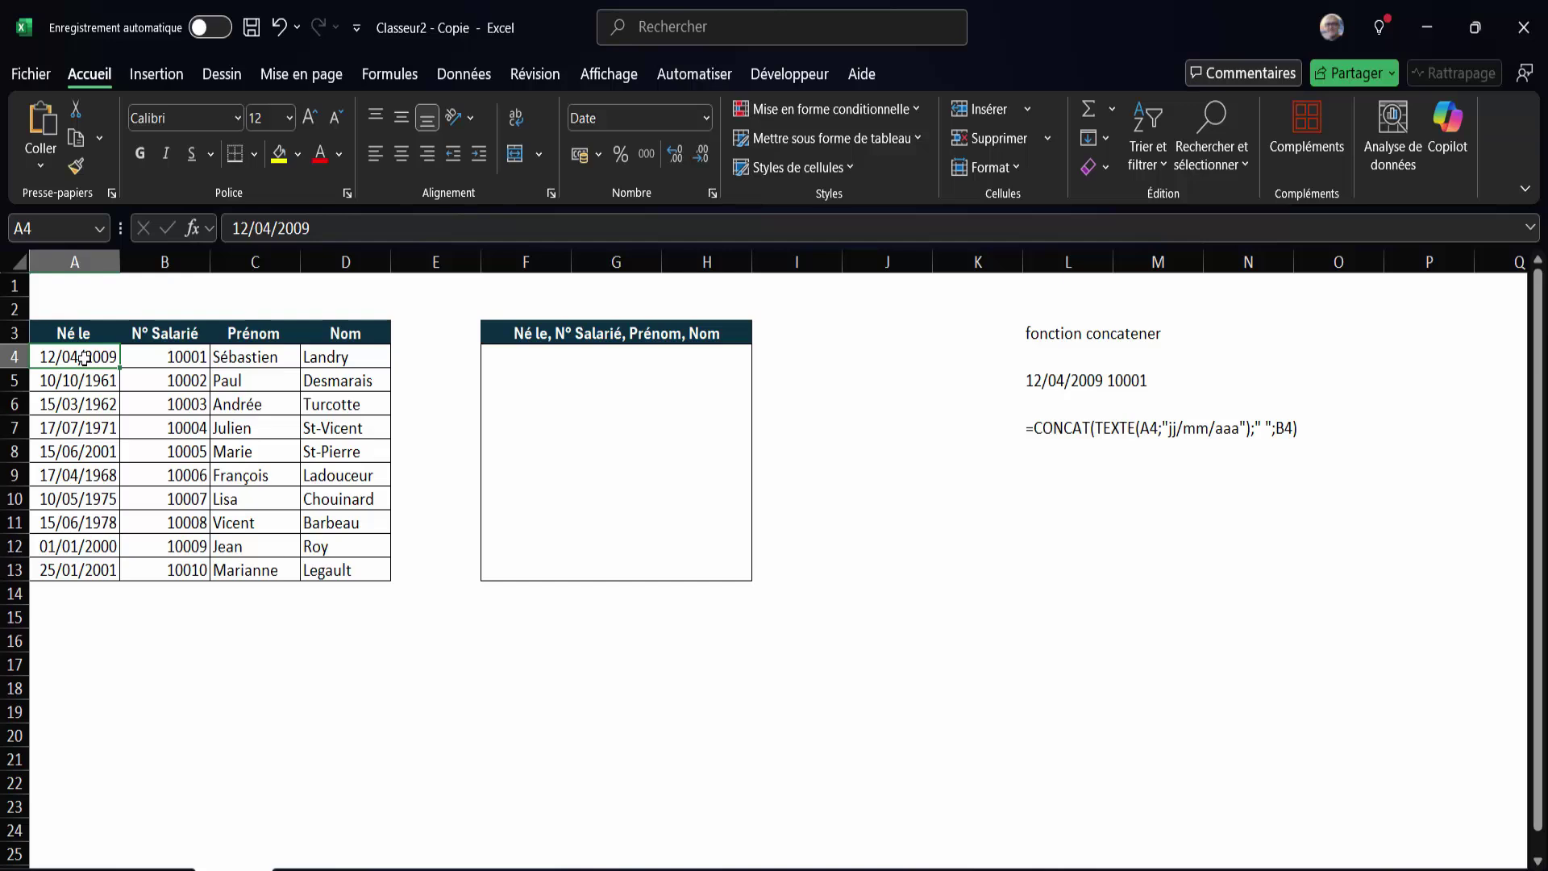
pyautogui.click(337, 357)
pyautogui.click(526, 368)
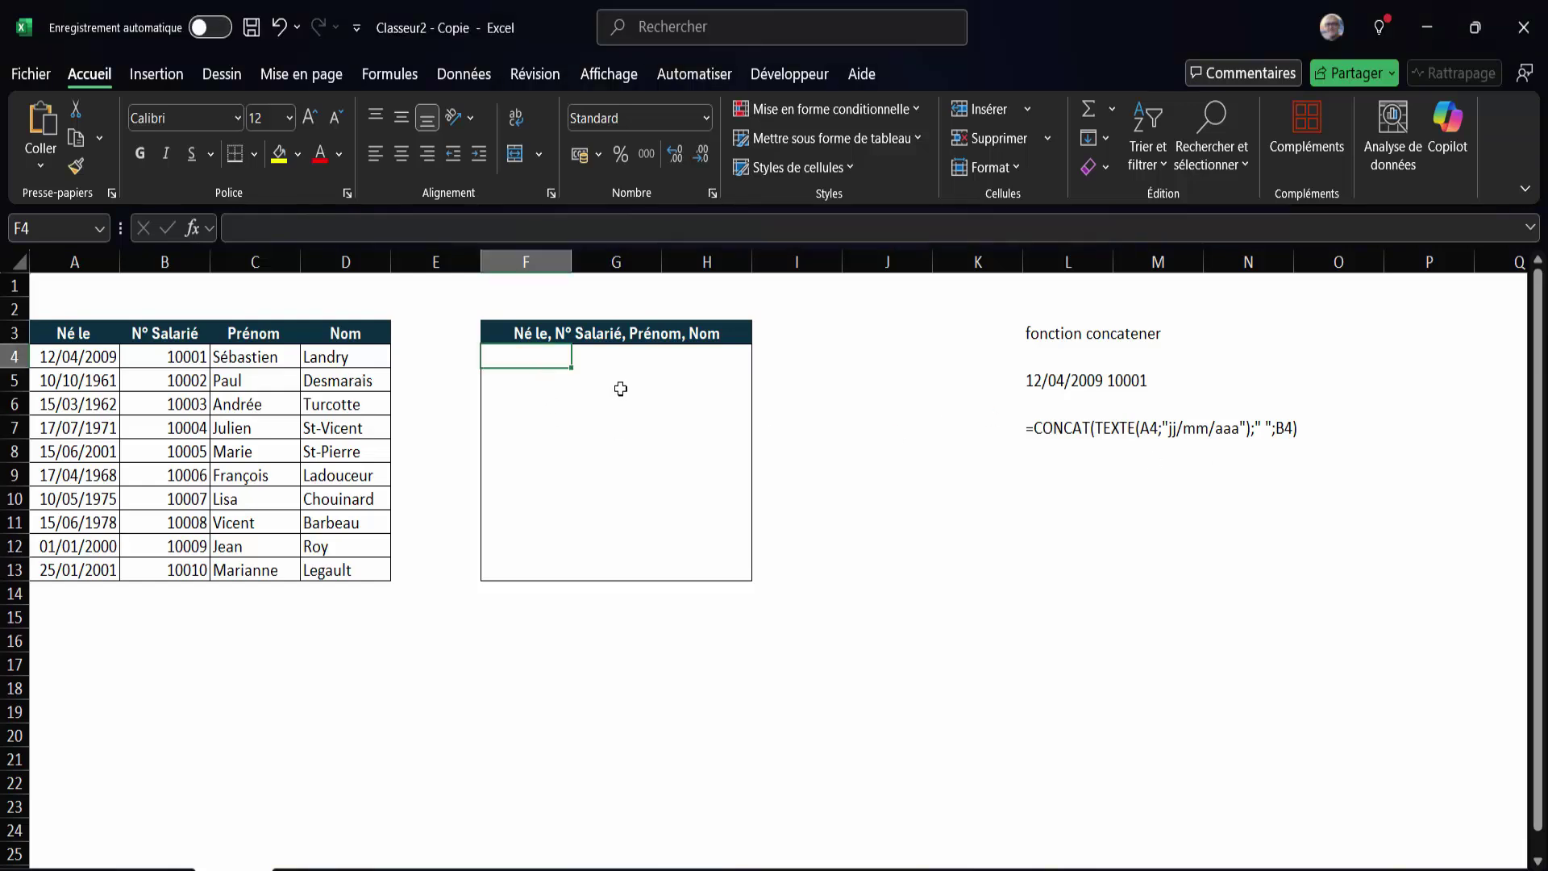
# Step: In F4, CONCAT A4's date as TEXTE "jj/mm/aaaa" with employee number B4, giving 12/04/2009 10001
pyautogui.write('=CO')
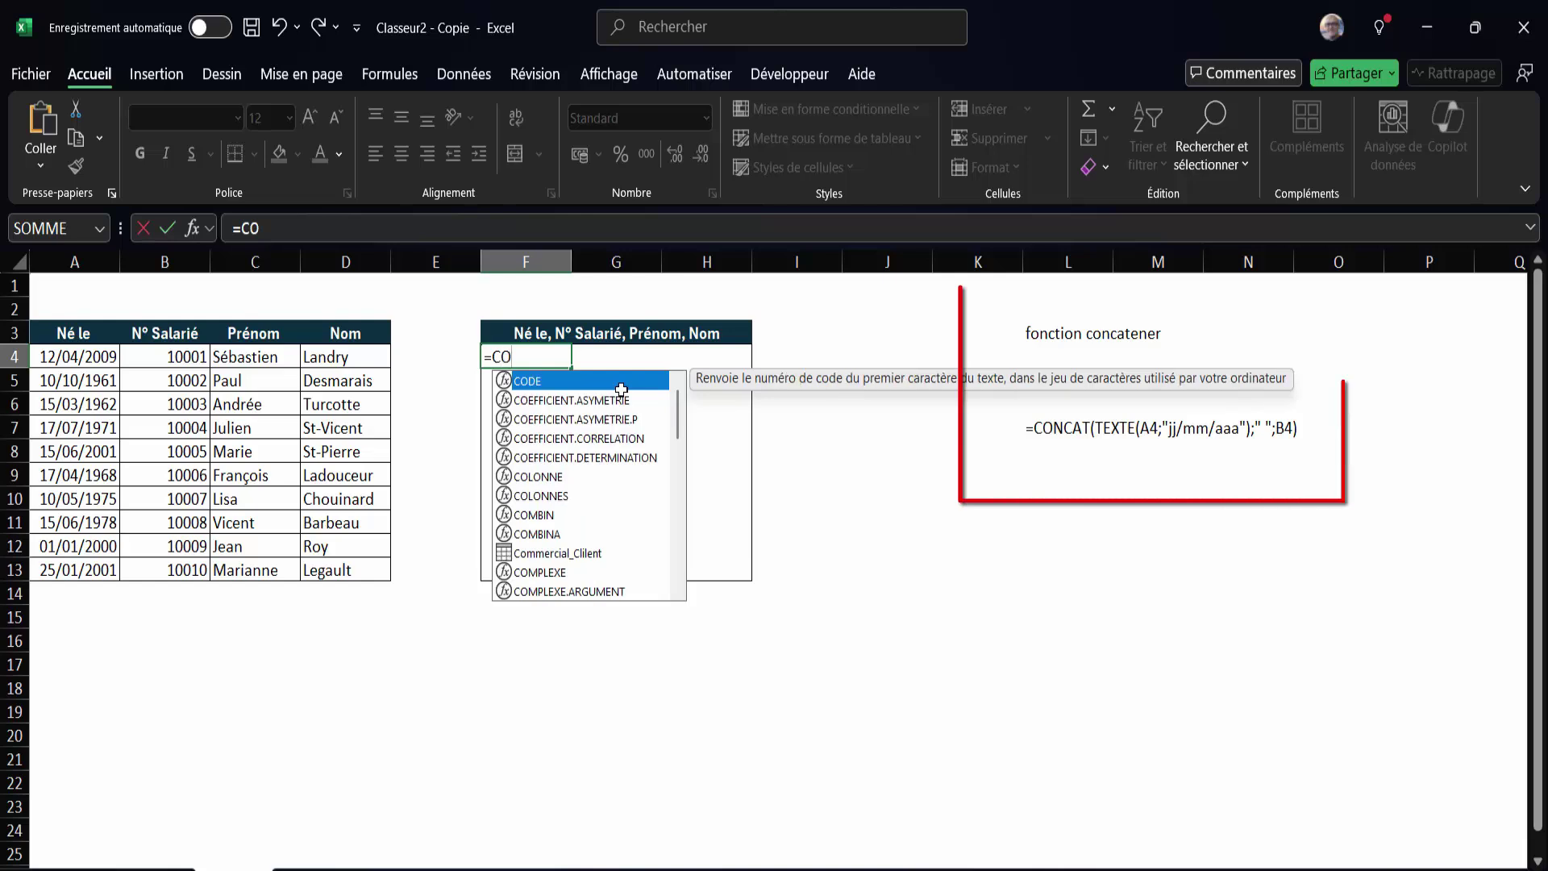
pyautogui.write('NCAT(')
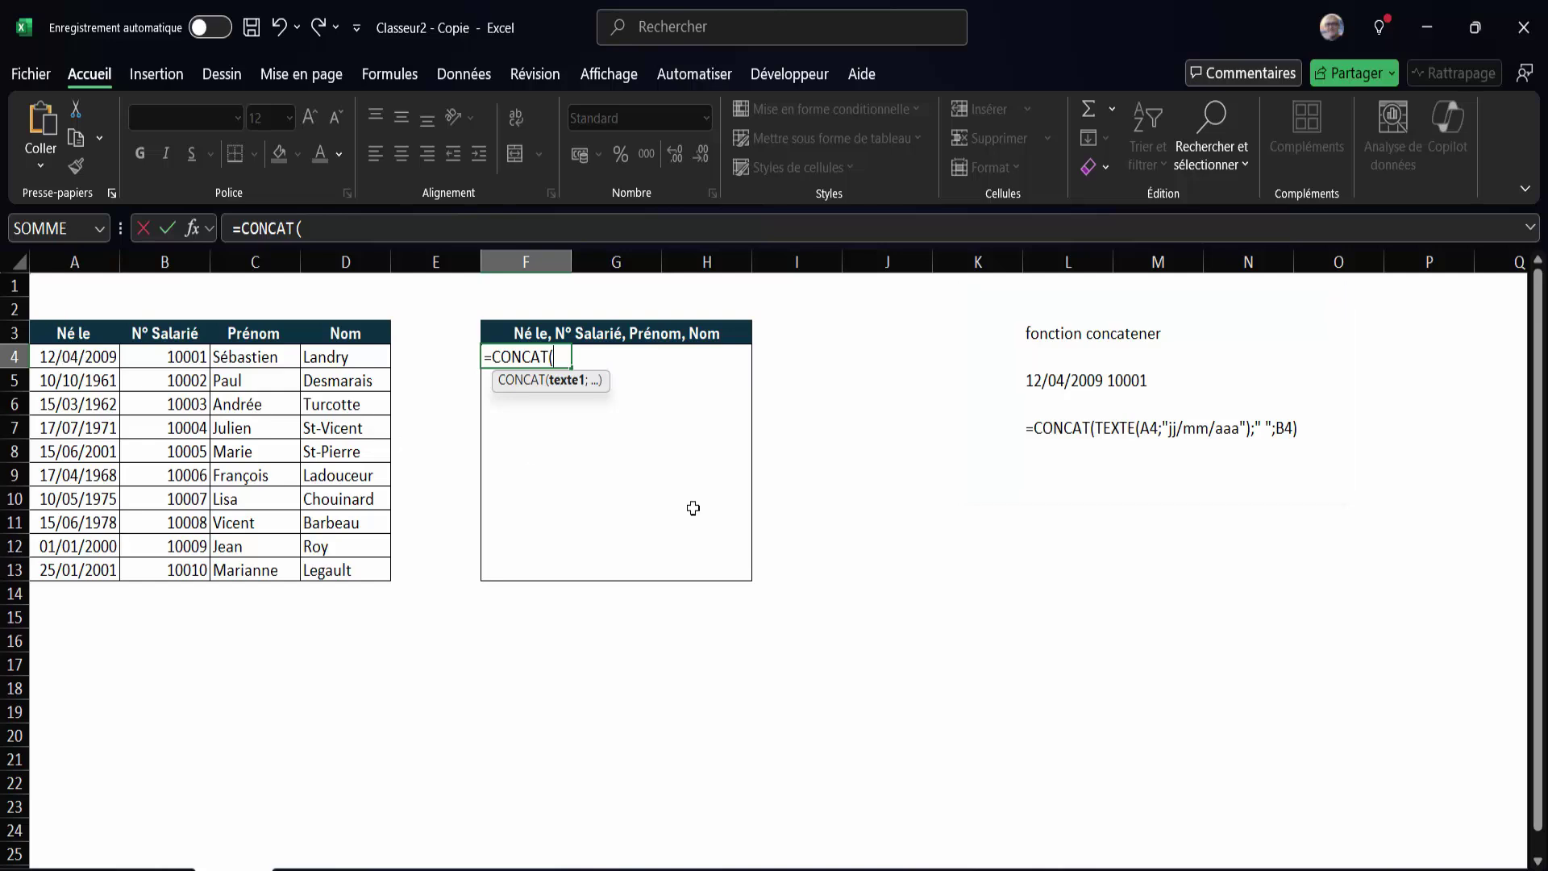
pyautogui.write('texte')
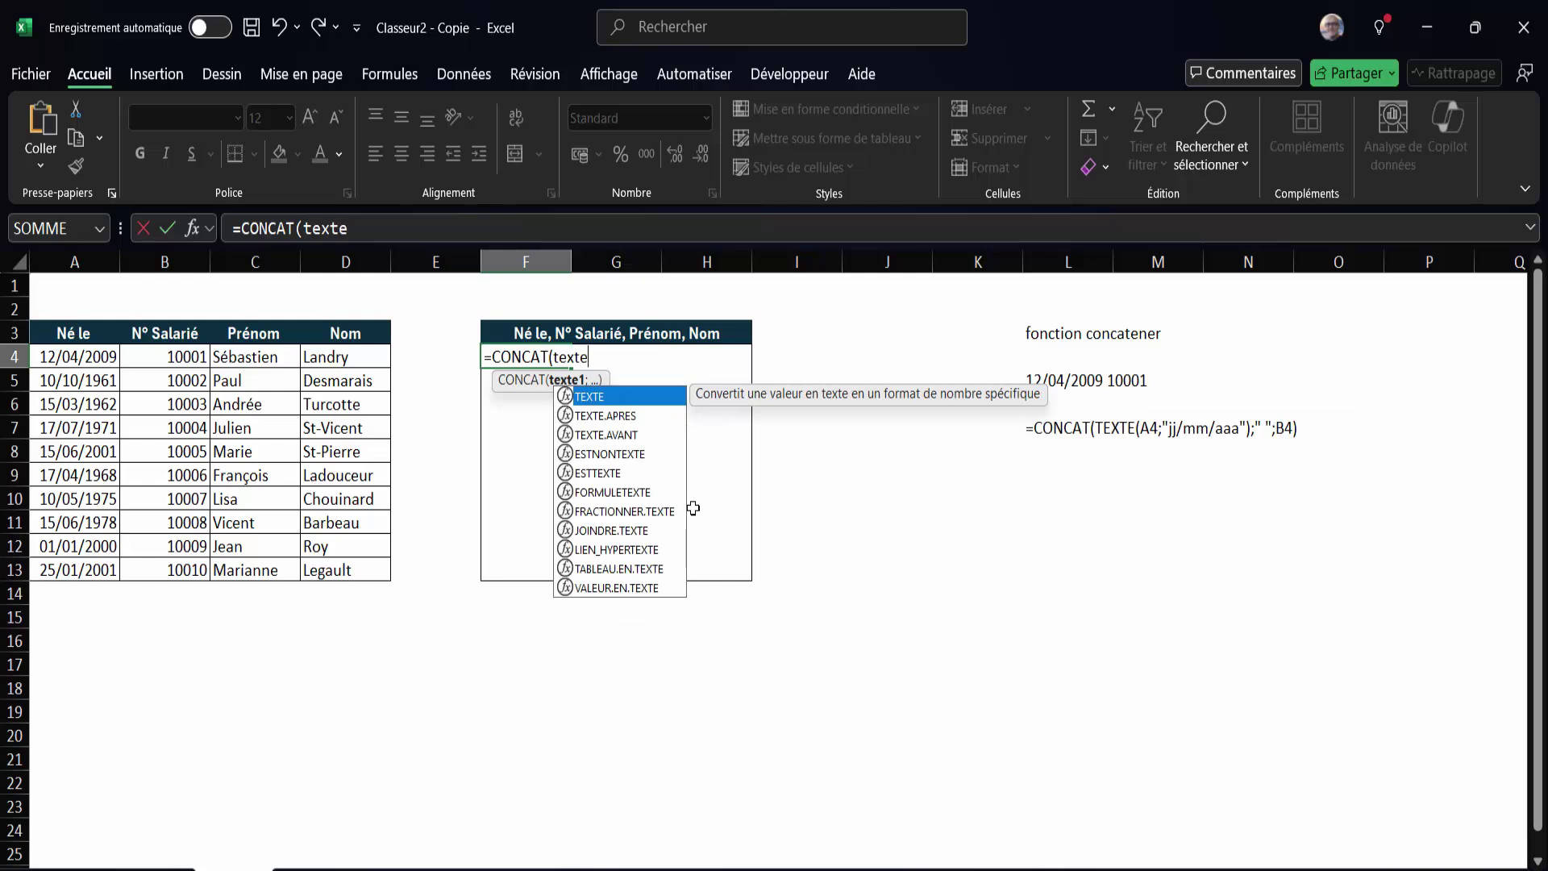
pyautogui.write('(')
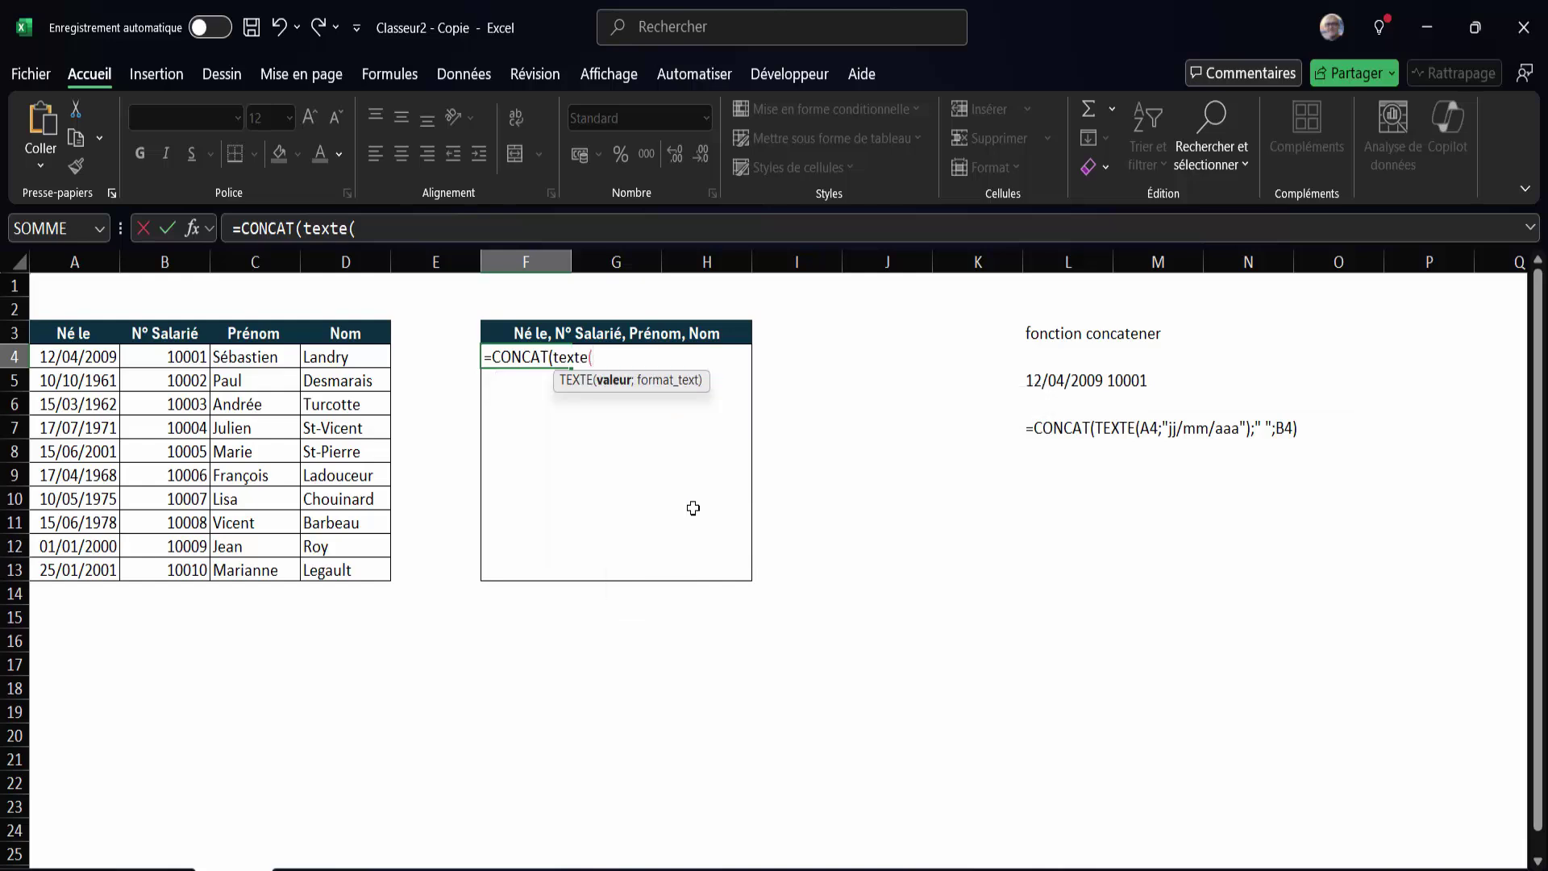
pyautogui.click(95, 361)
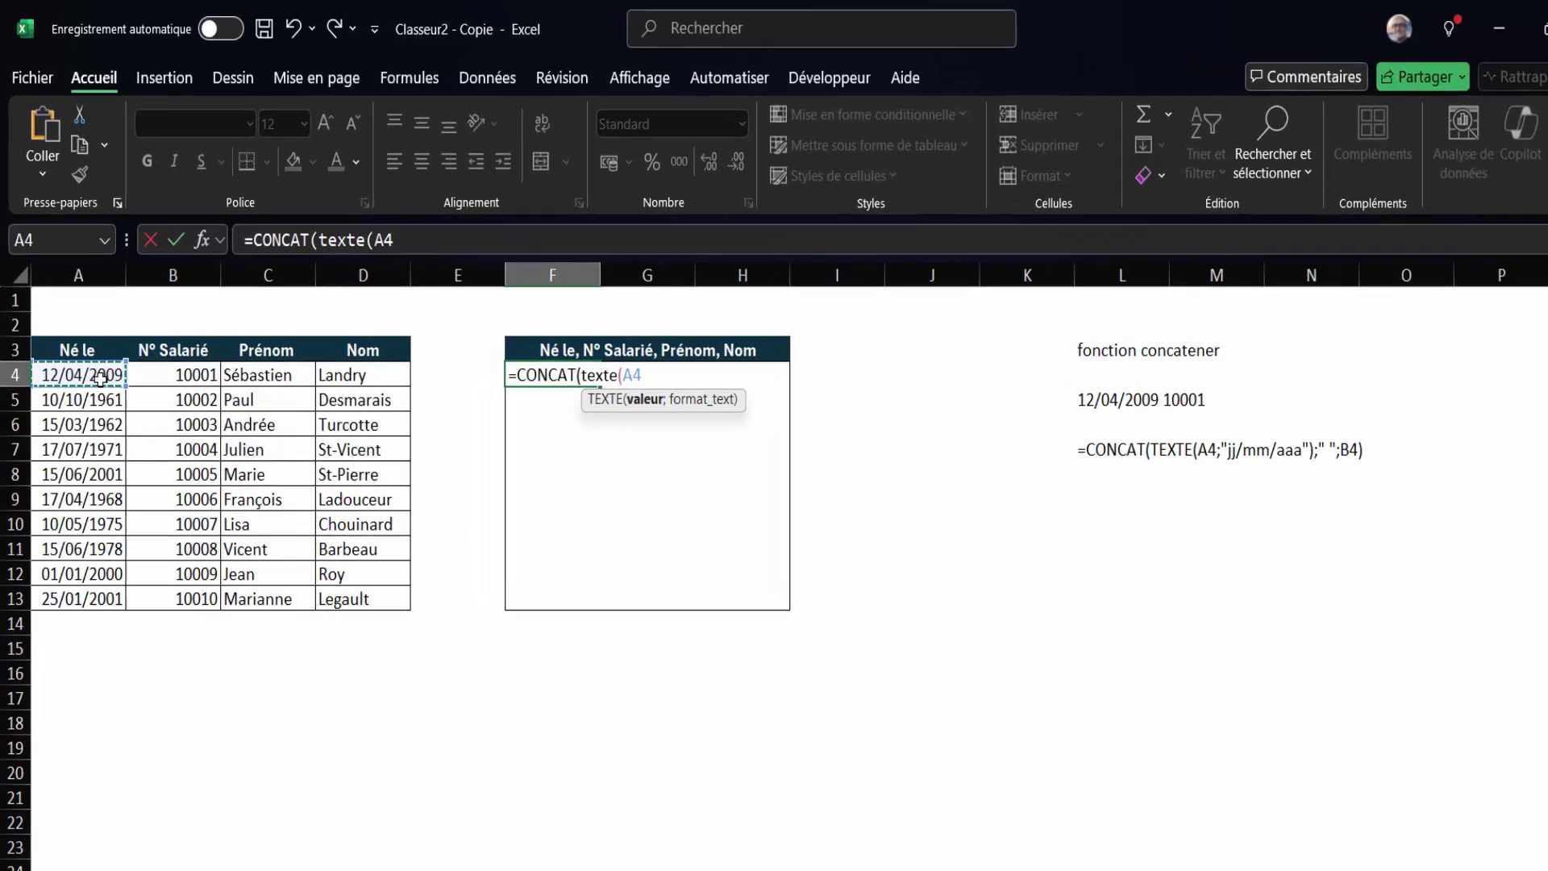
pyautogui.write(';')
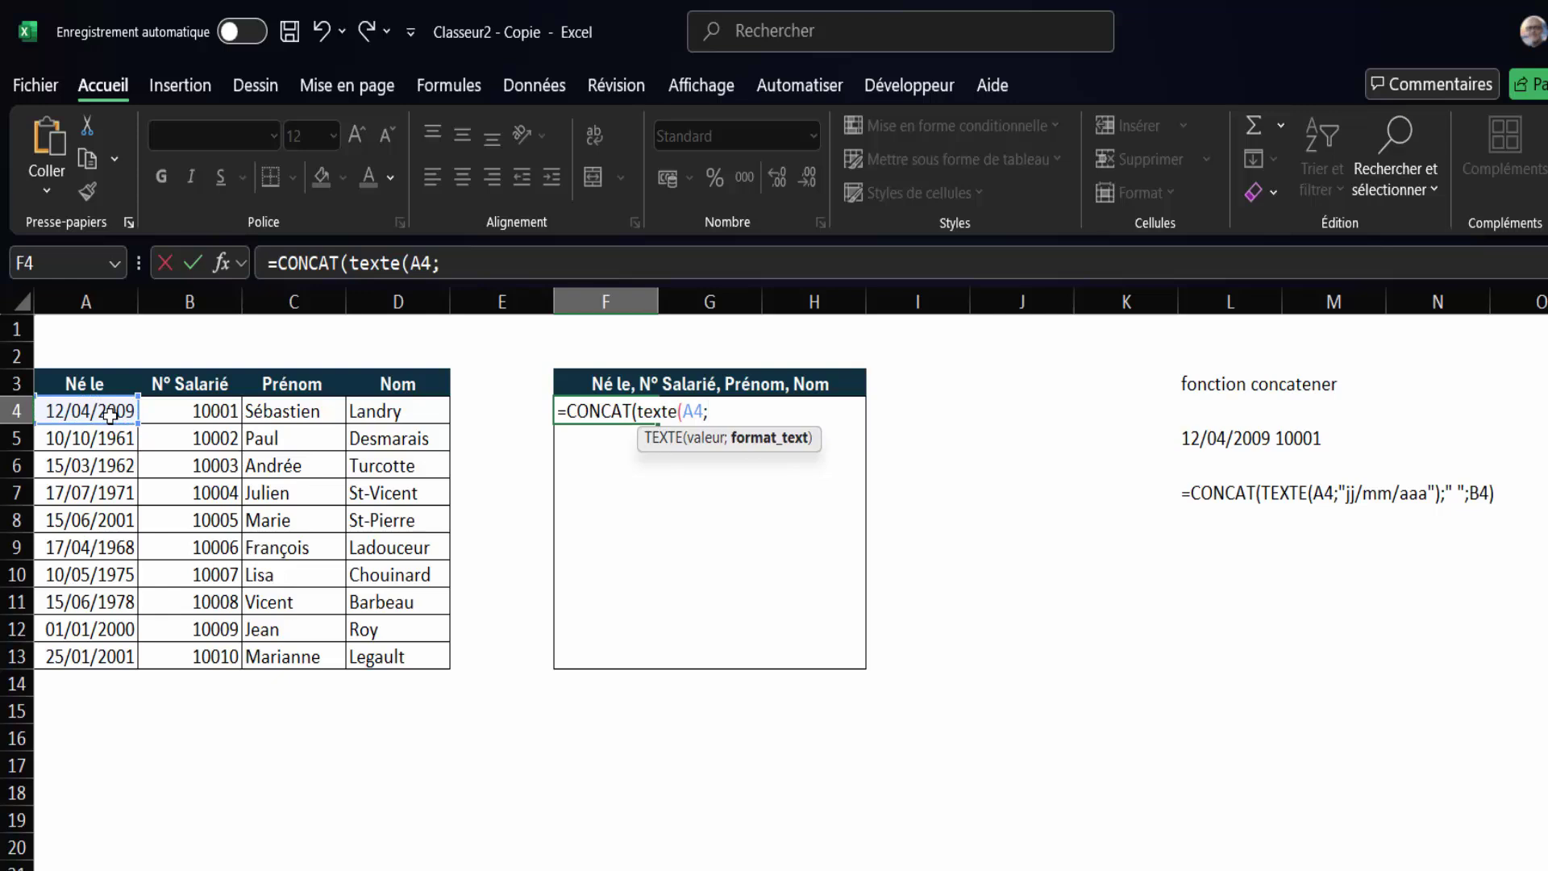
pyautogui.write('"jj')
pyautogui.write('/')
pyautogui.write('mm/')
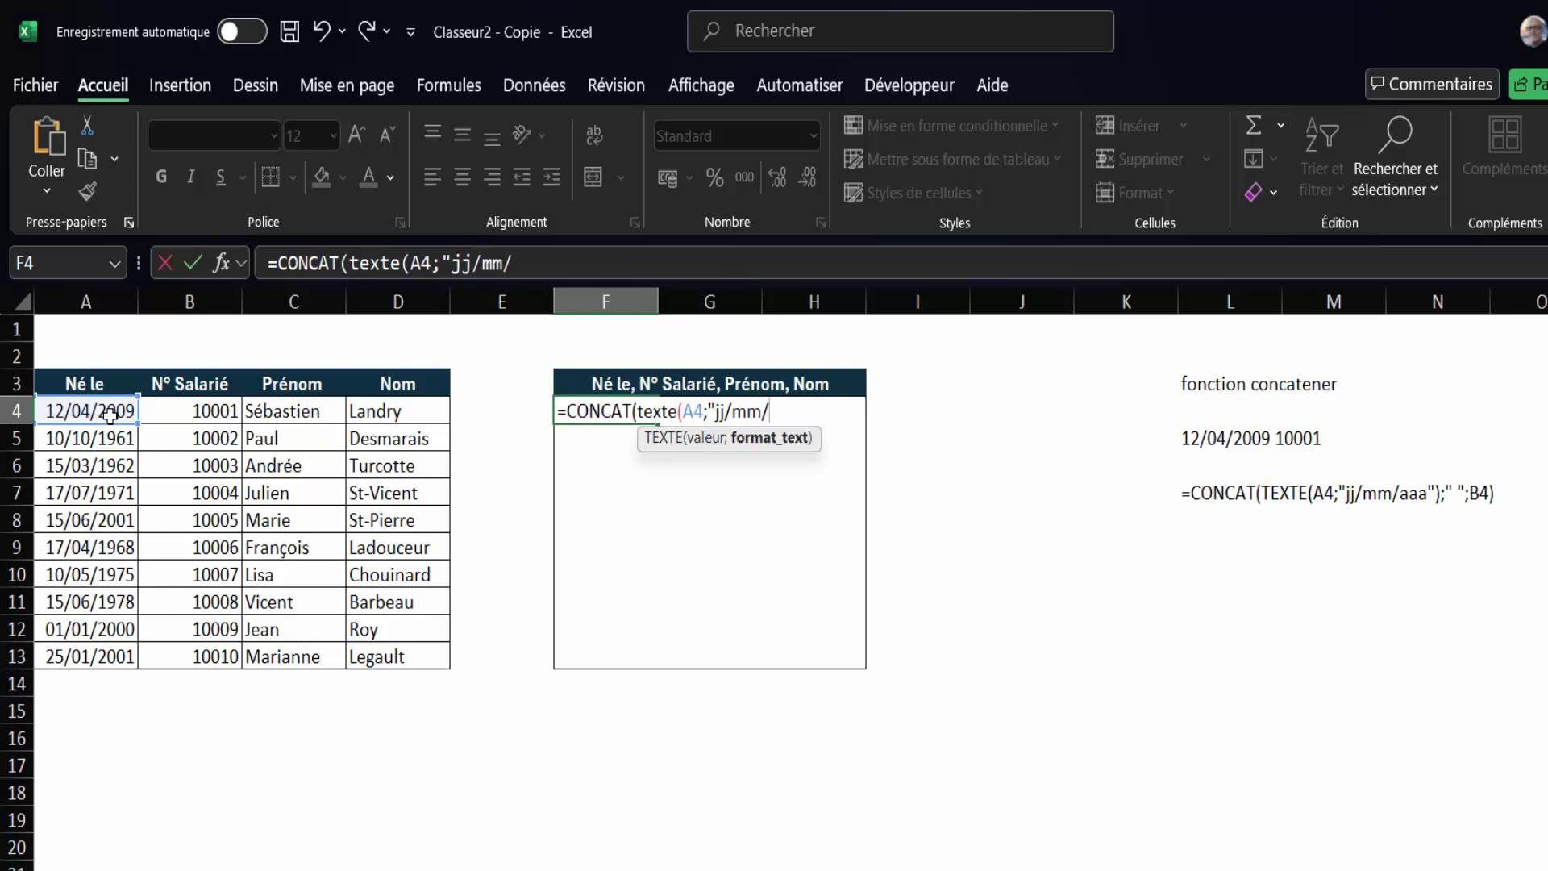
pyautogui.write('aaa')
pyautogui.write('a"')
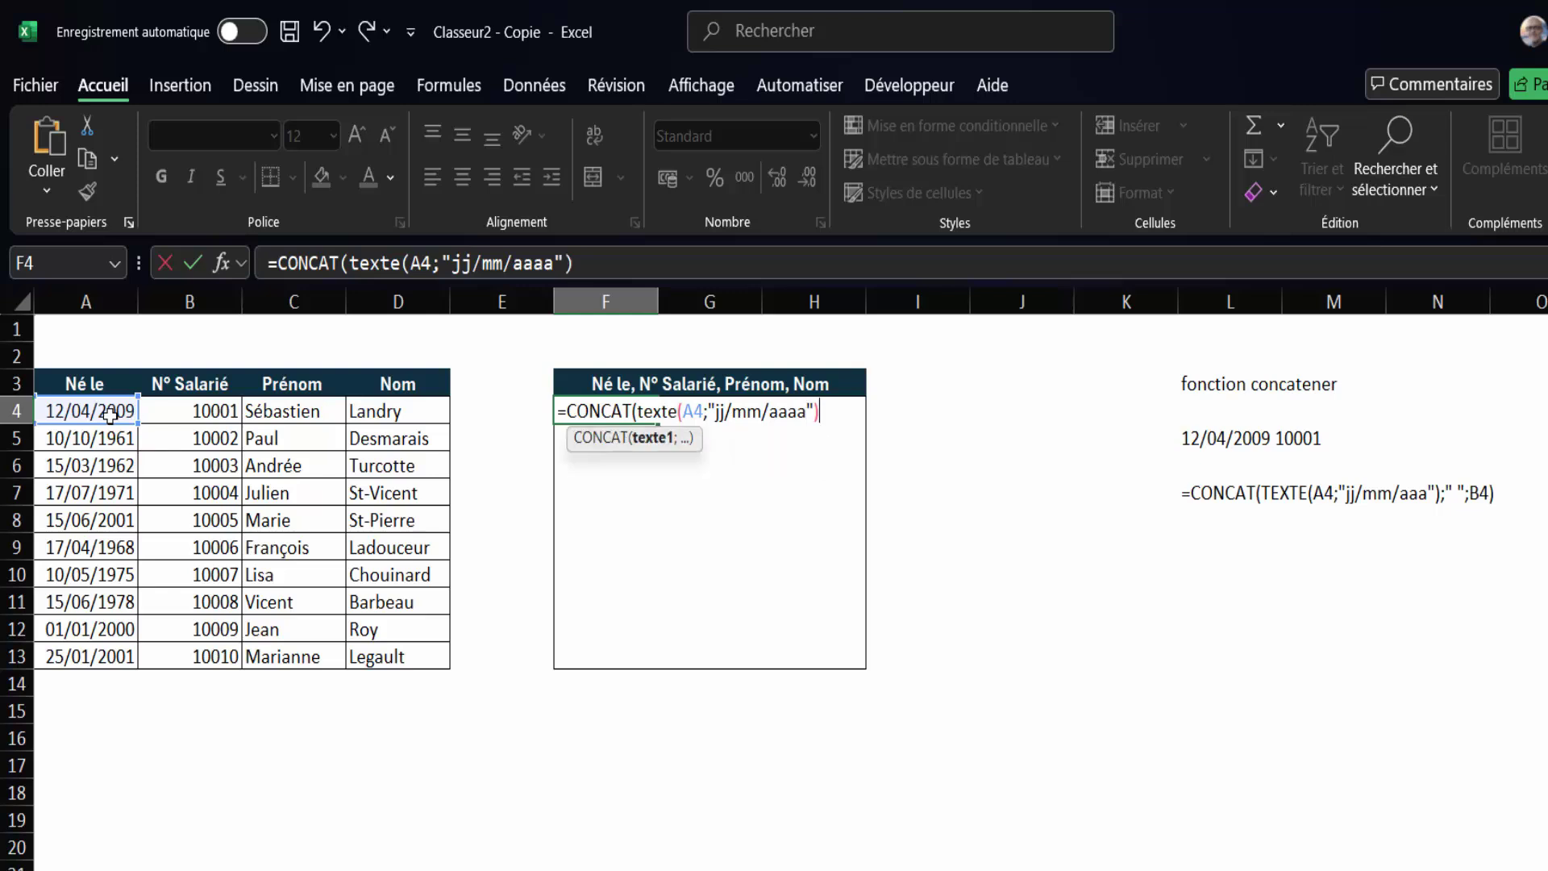
pyautogui.write(';')
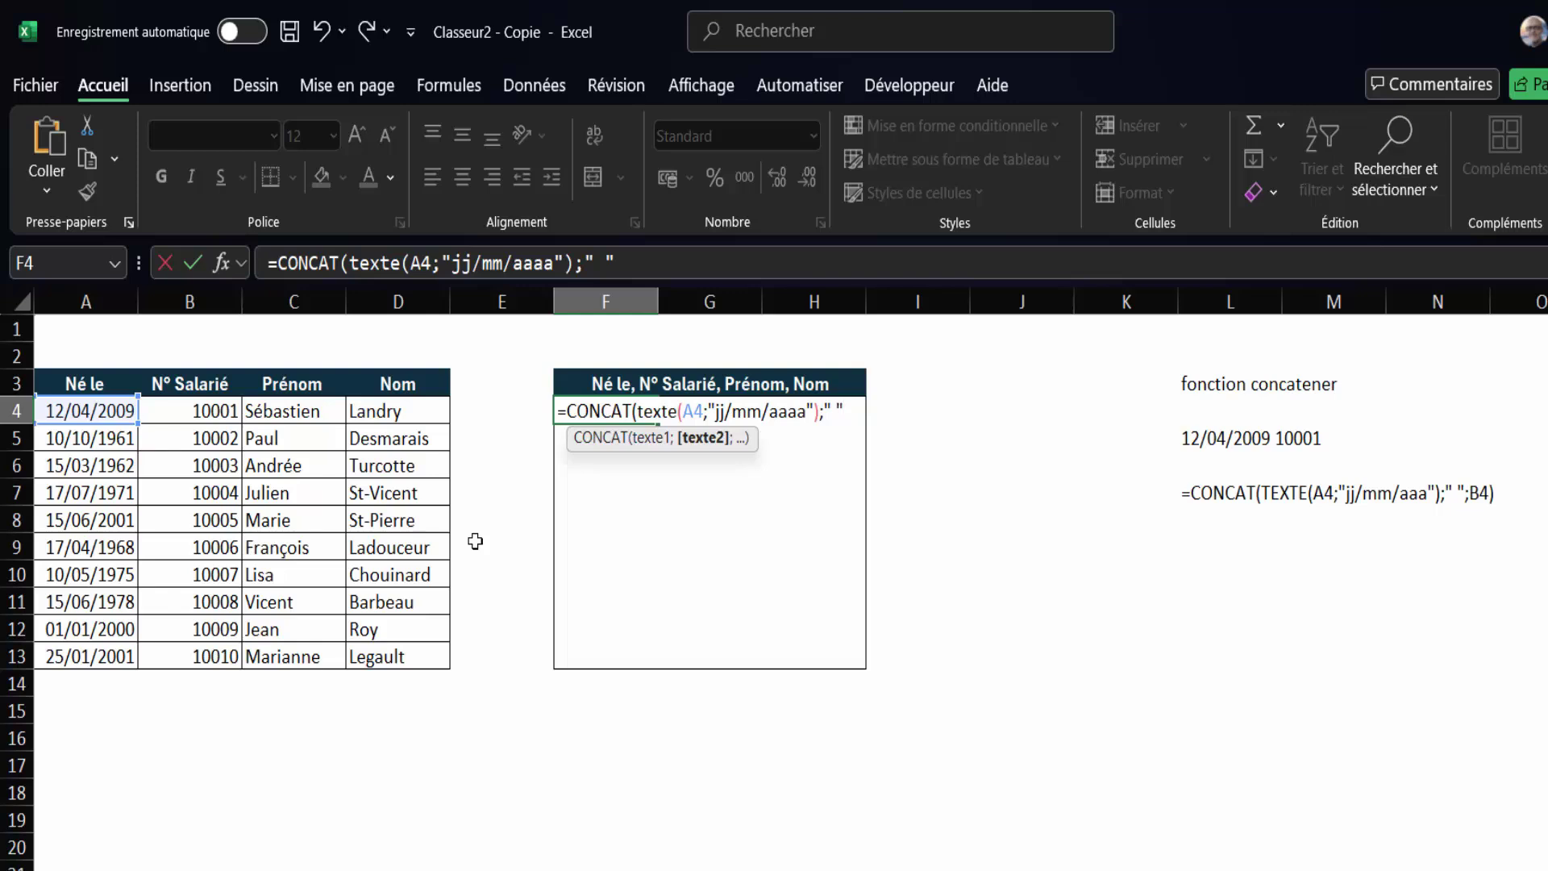
pyautogui.write(';')
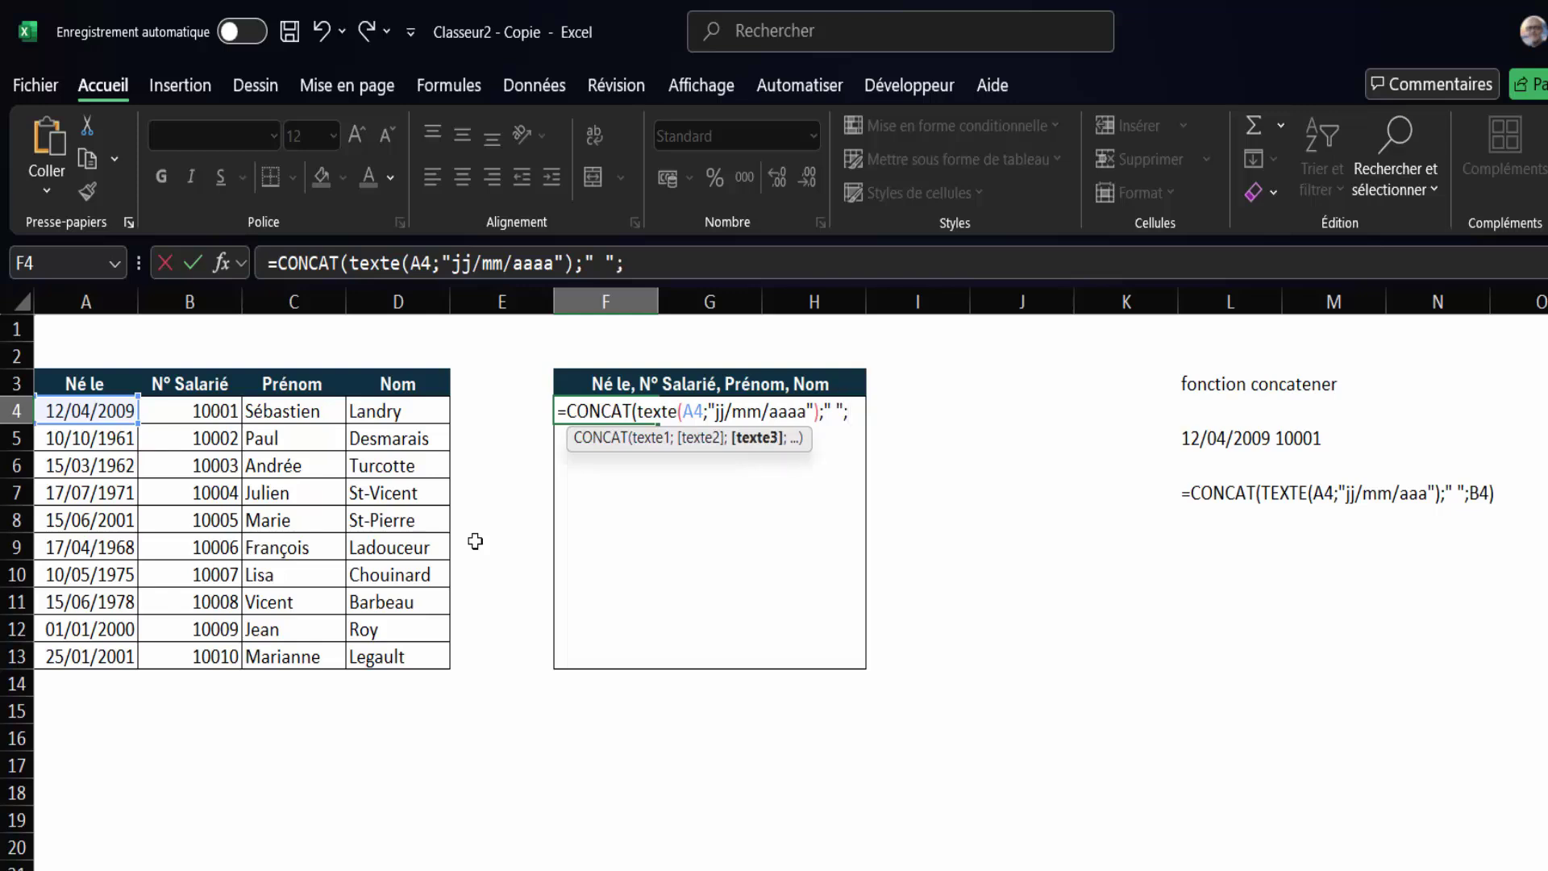
pyautogui.click(213, 412)
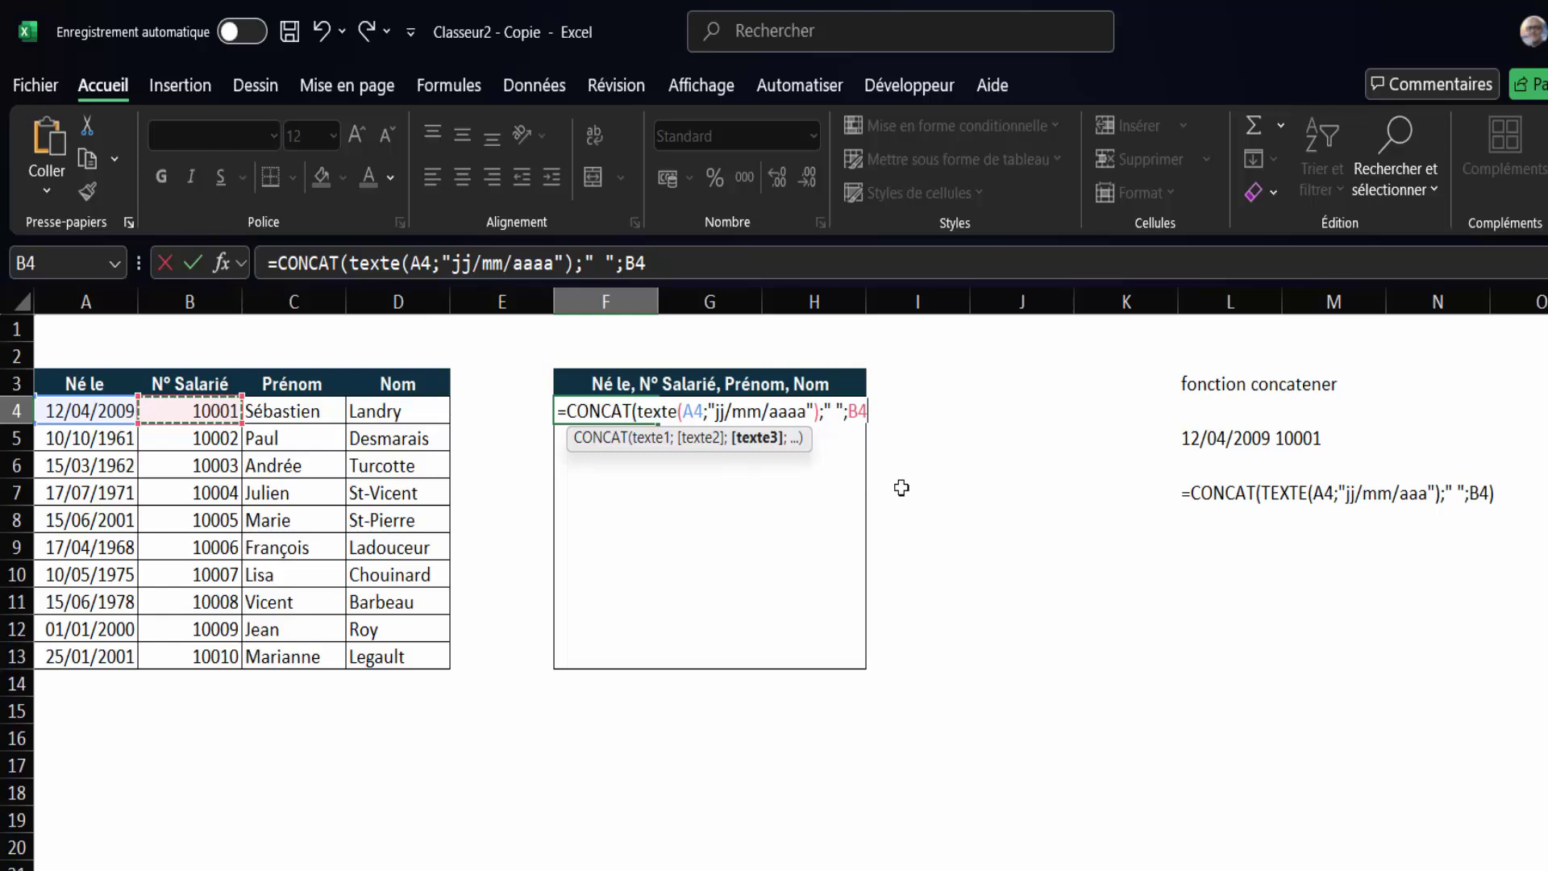
pyautogui.write(')')
pyautogui.press('Return')
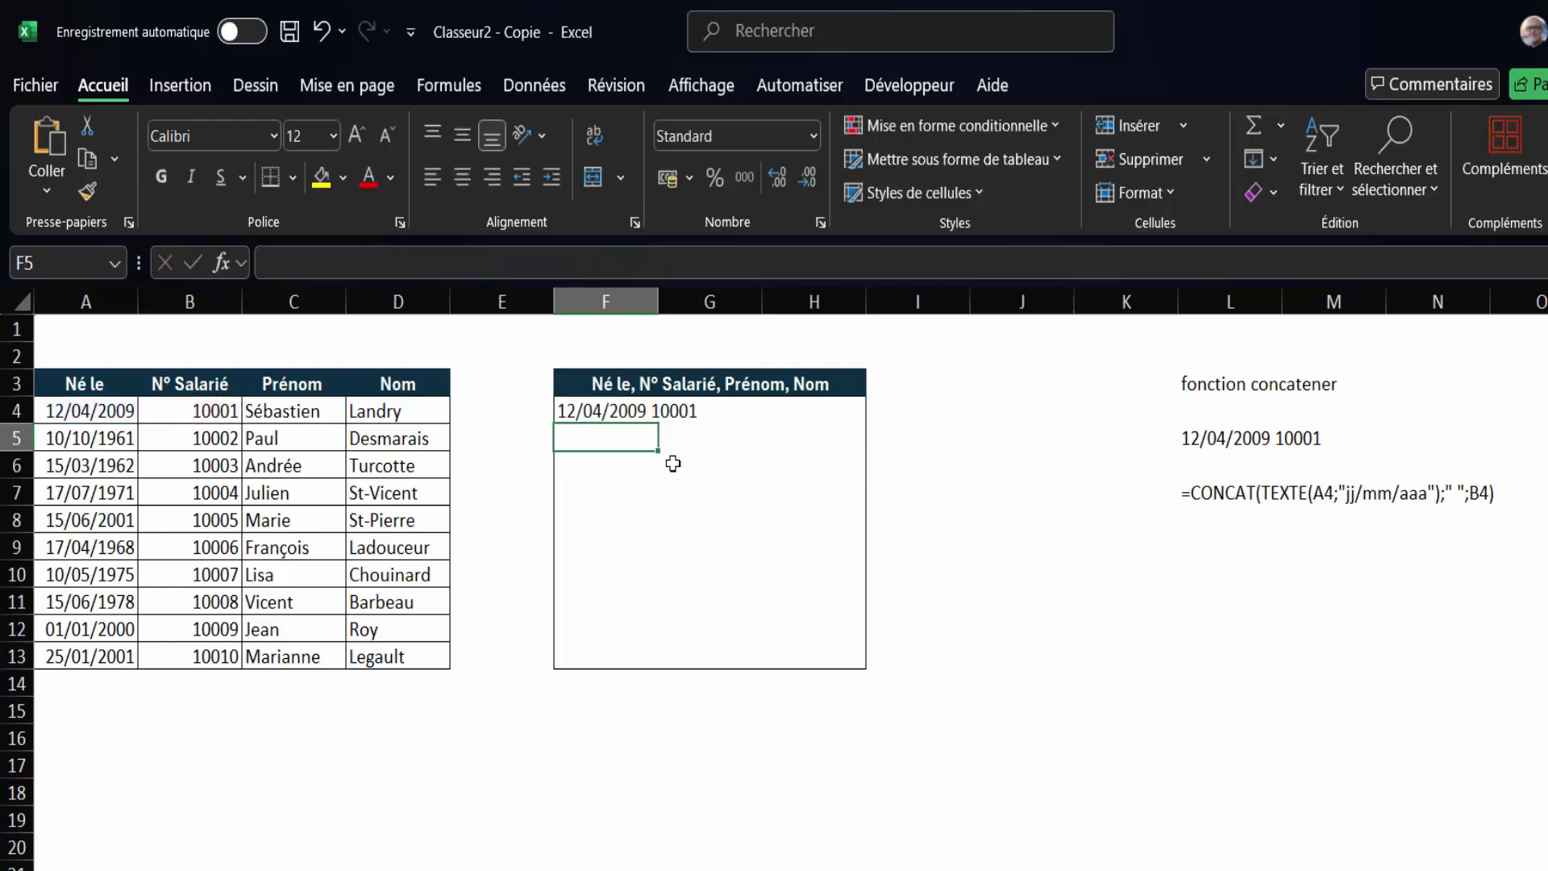
# Step: Clear F4 and begin a new =JOINDRE formula
pyautogui.click(611, 412)
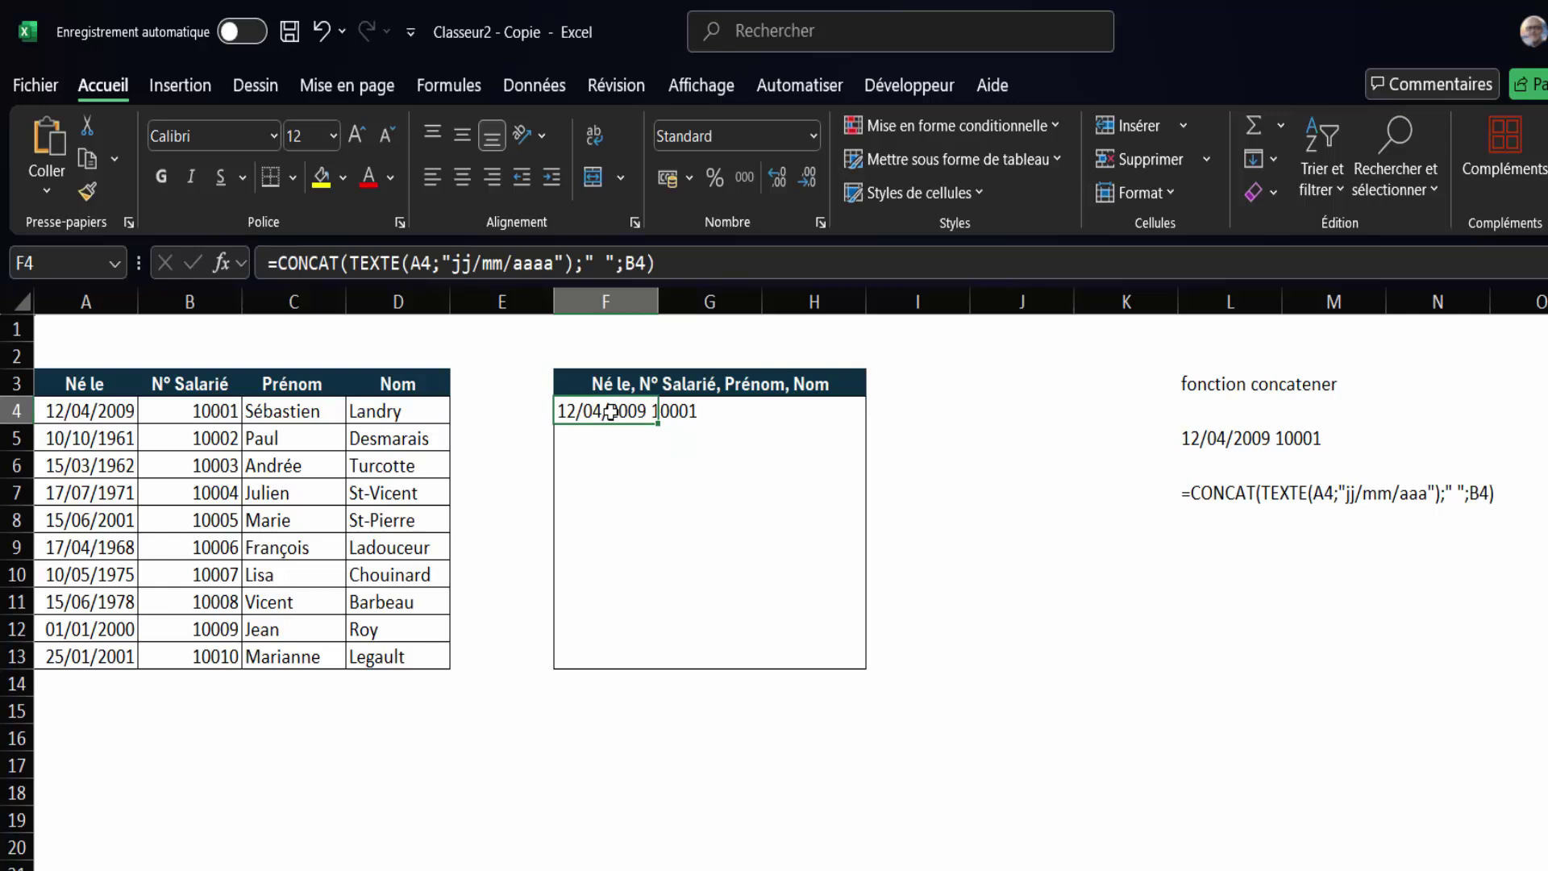
pyautogui.press('Delete')
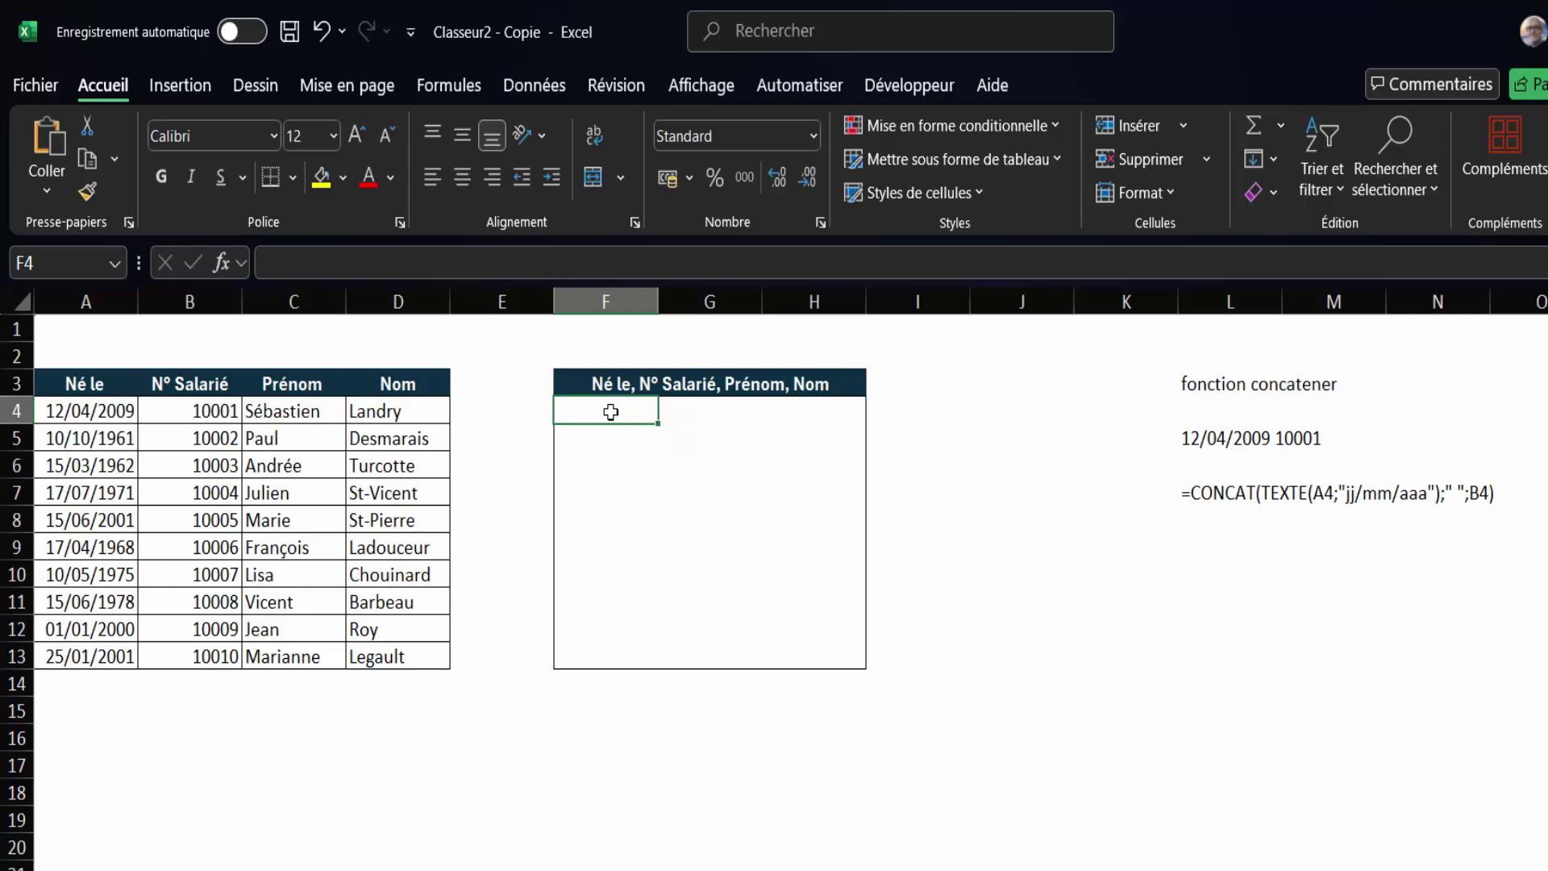
pyautogui.write('=')
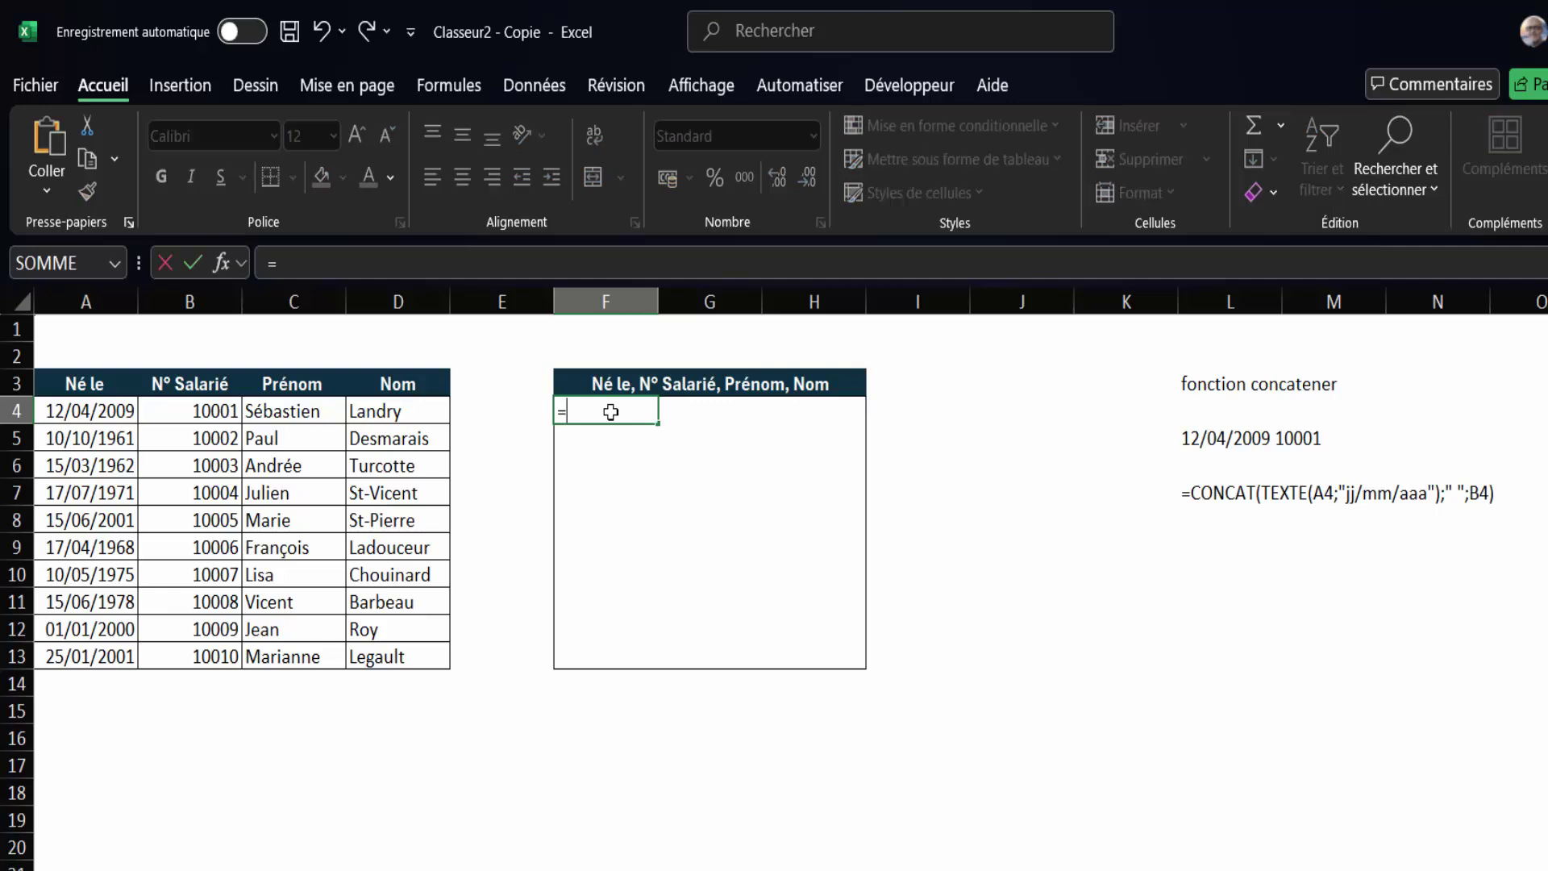
pyautogui.write('JOIN')
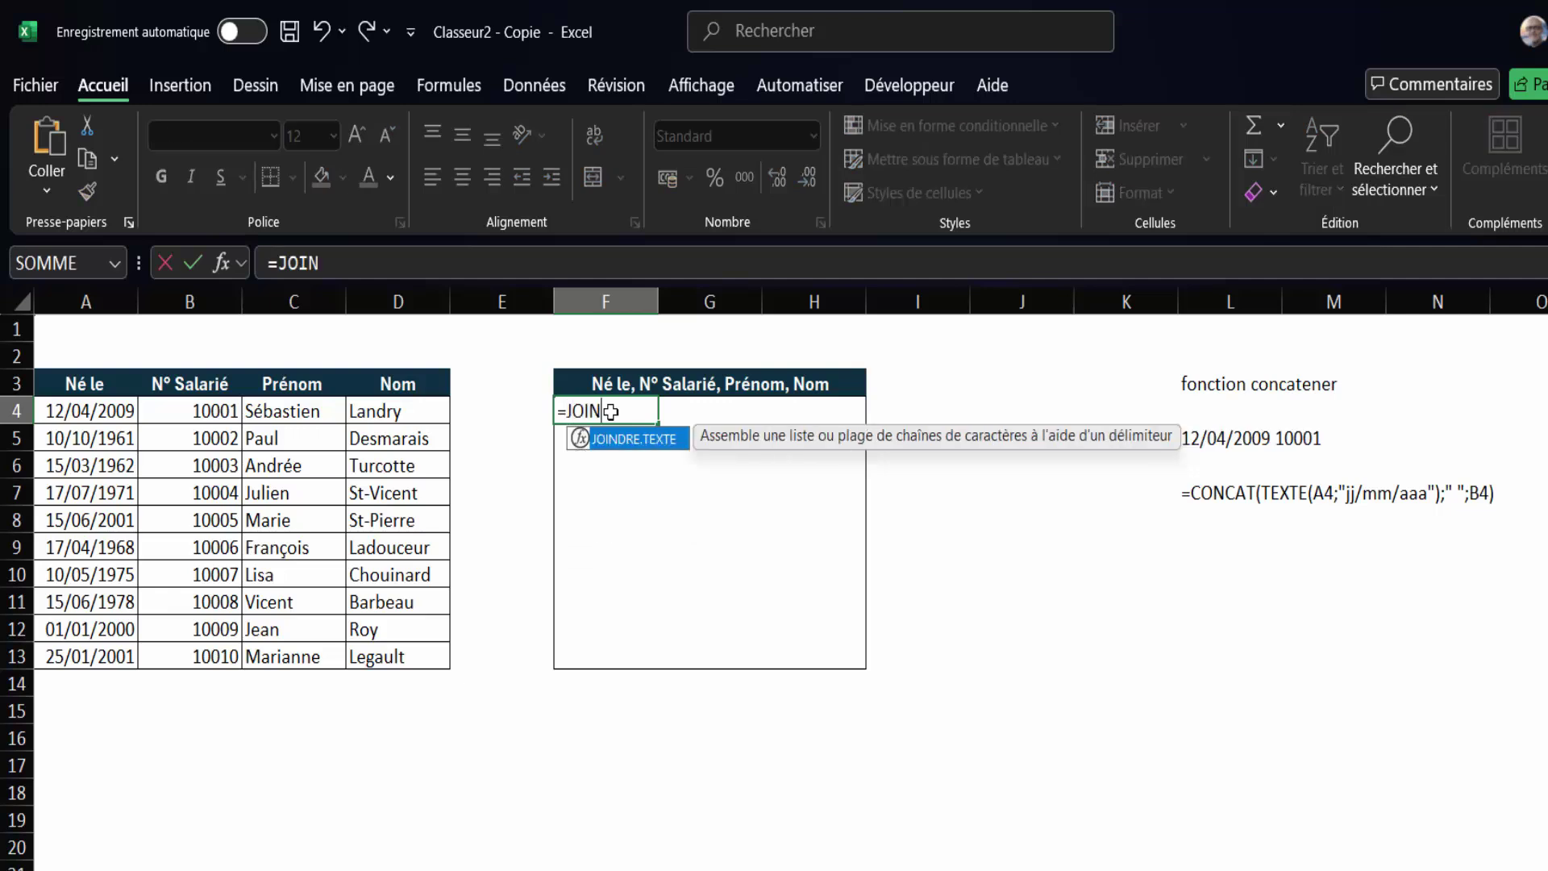
pyautogui.write('DRE')
# Step: Enter =JOINDRE.TEXTE(" ";VRAI;TEXTE(A4;"jj/mm/aaaa");B4:D4) in F4
pyautogui.doubleClick(663, 438)
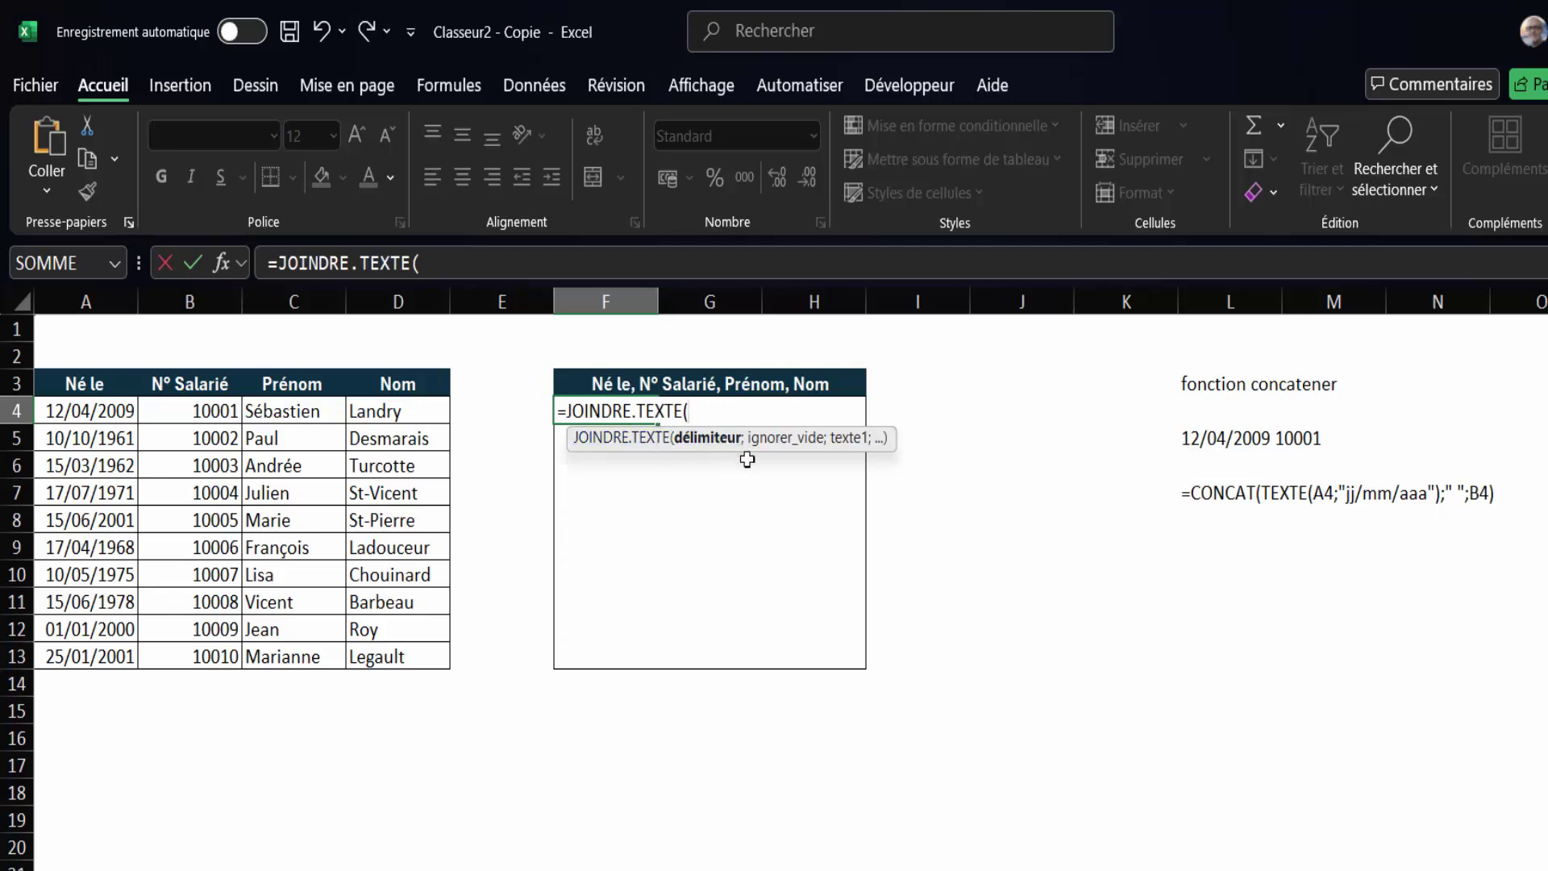
pyautogui.write('3')
pyautogui.press('BackSpace')
pyautogui.write(';')
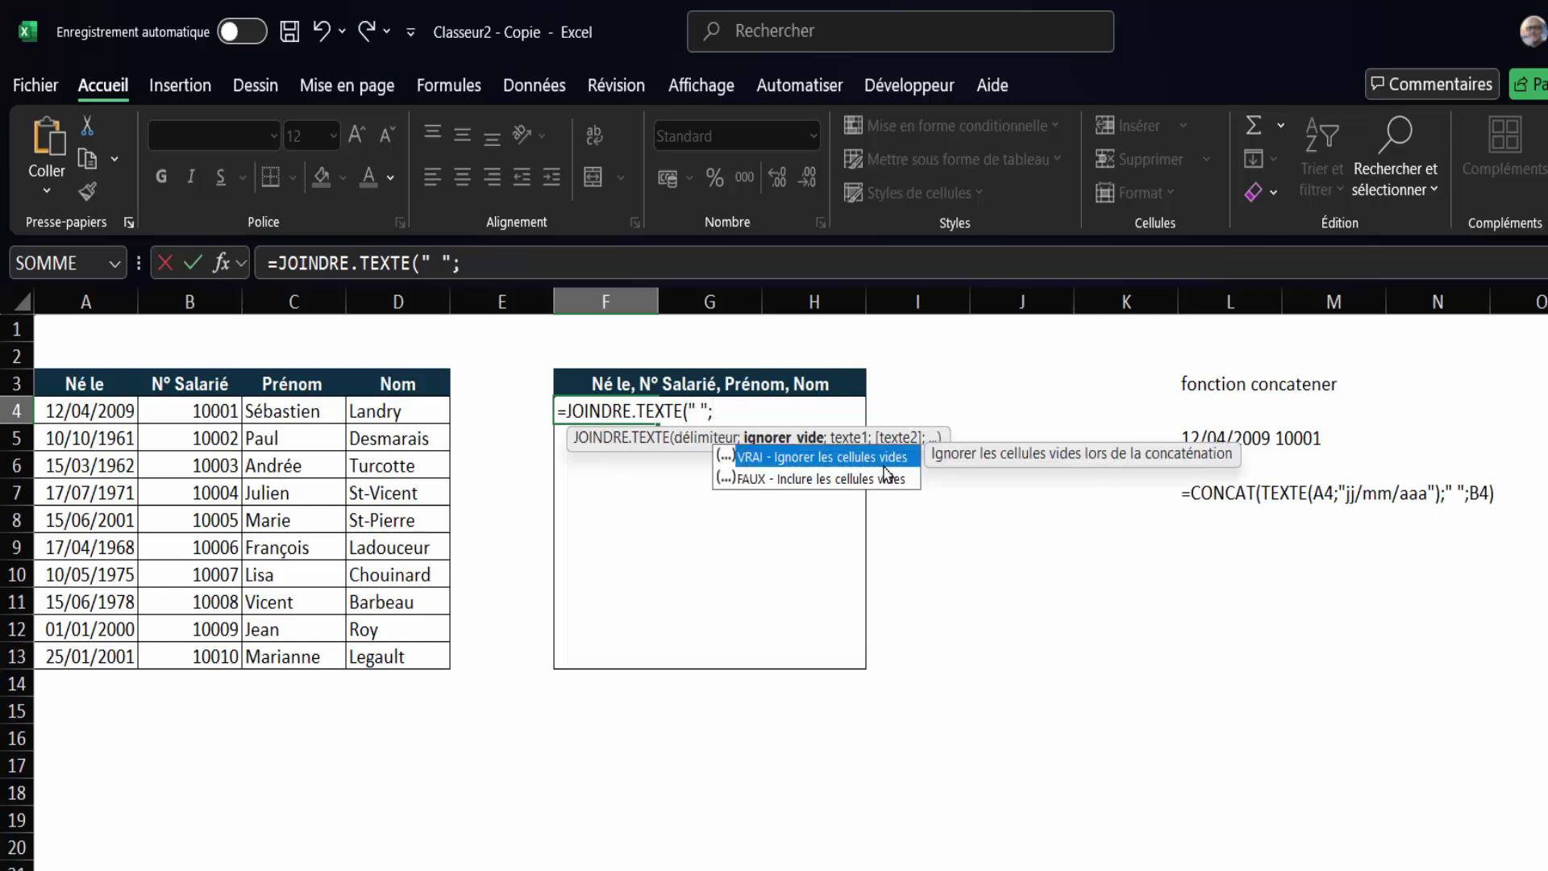
pyautogui.write('VRAI')
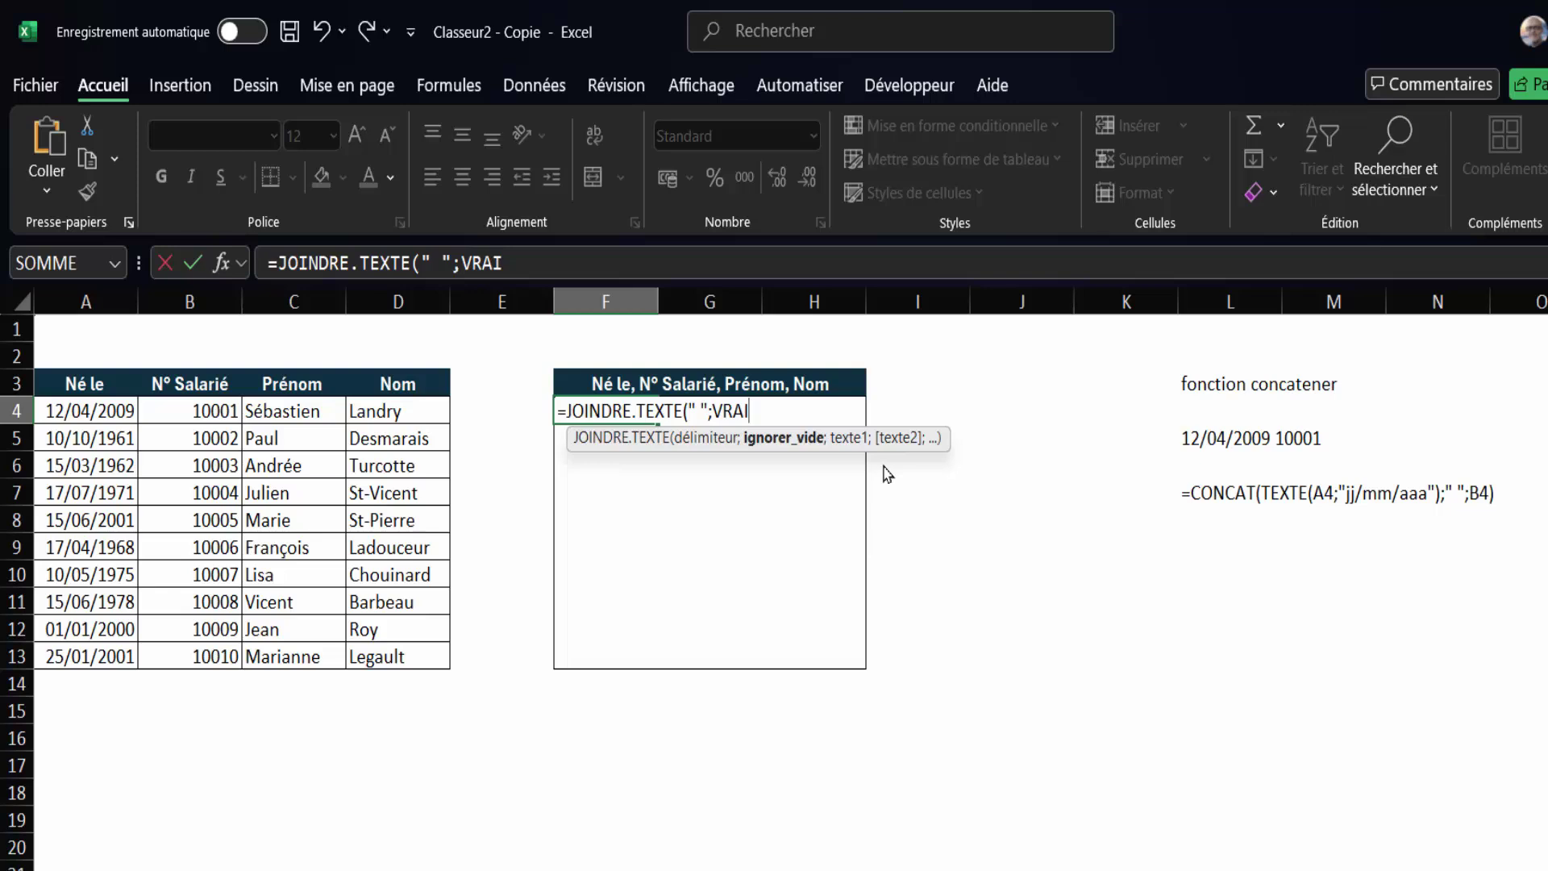
pyautogui.write(';')
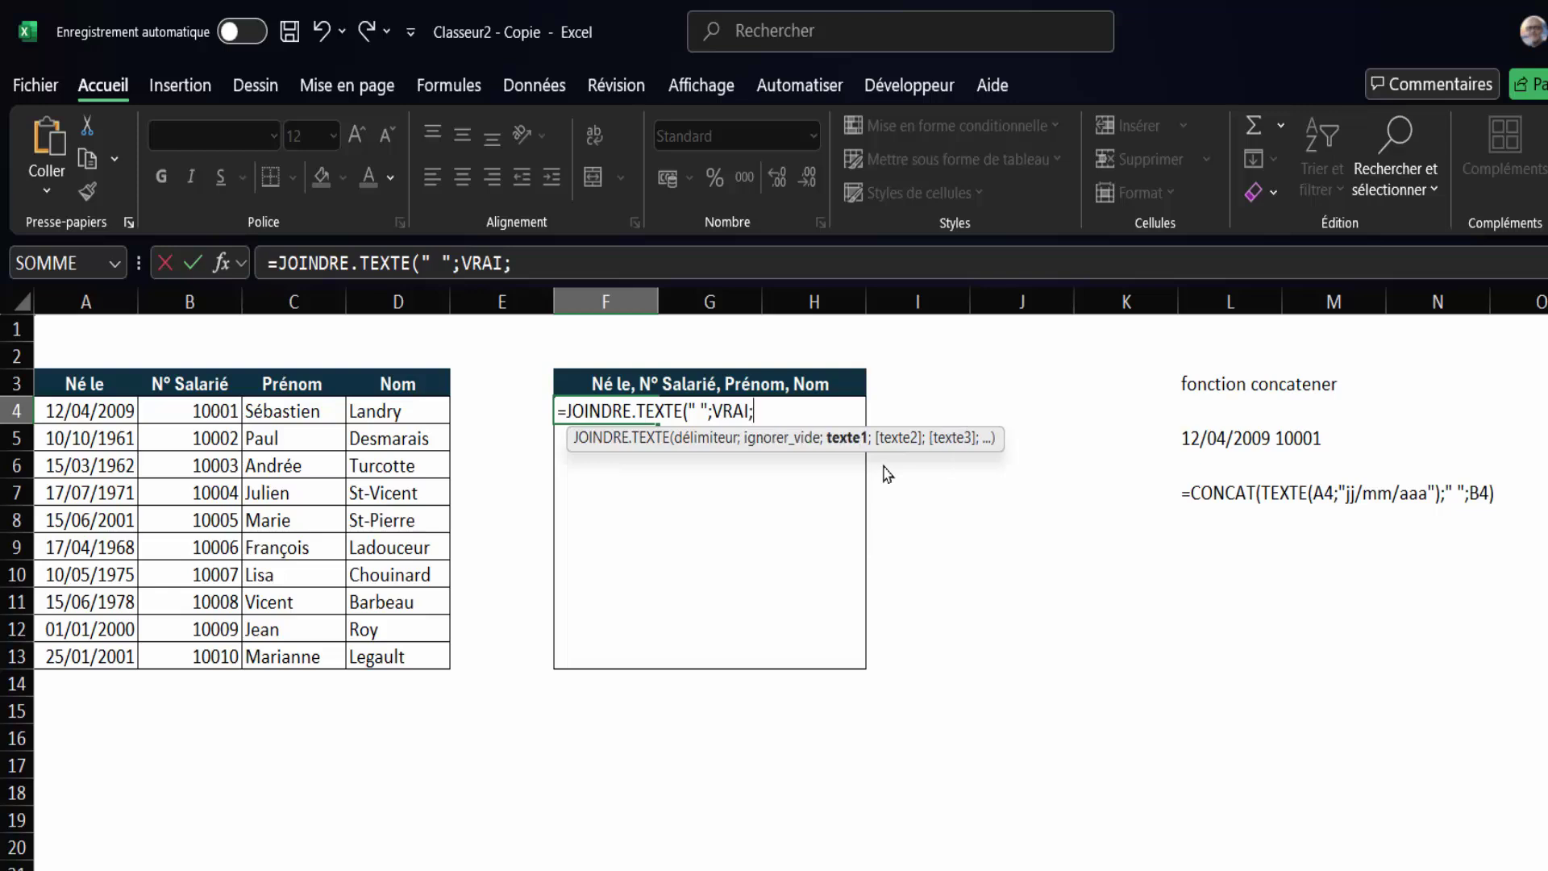
pyautogui.write('TEXTE')
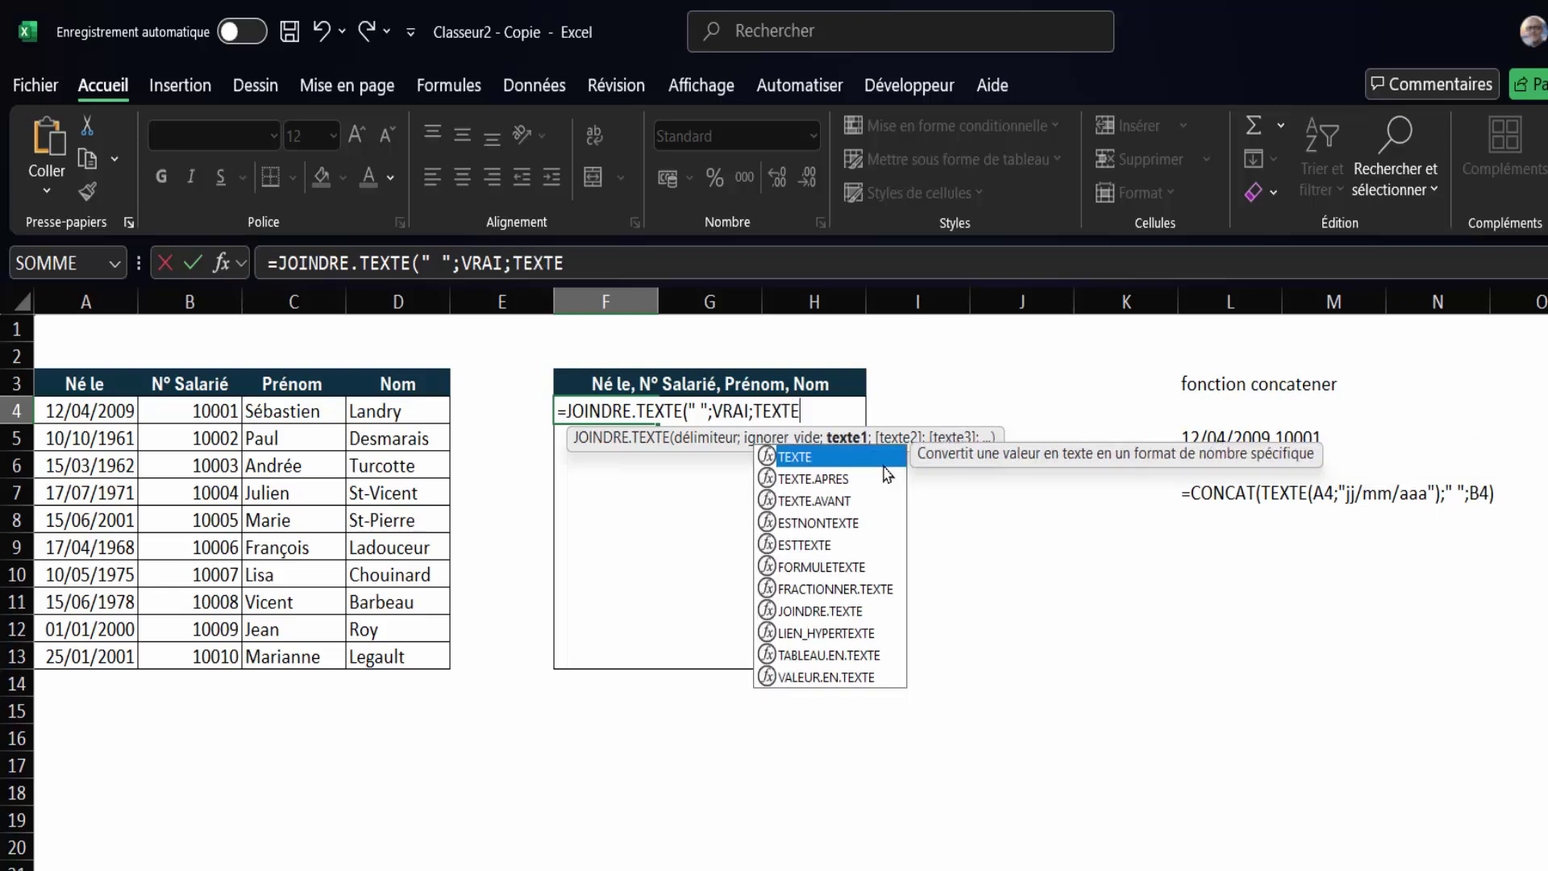
pyautogui.write('(')
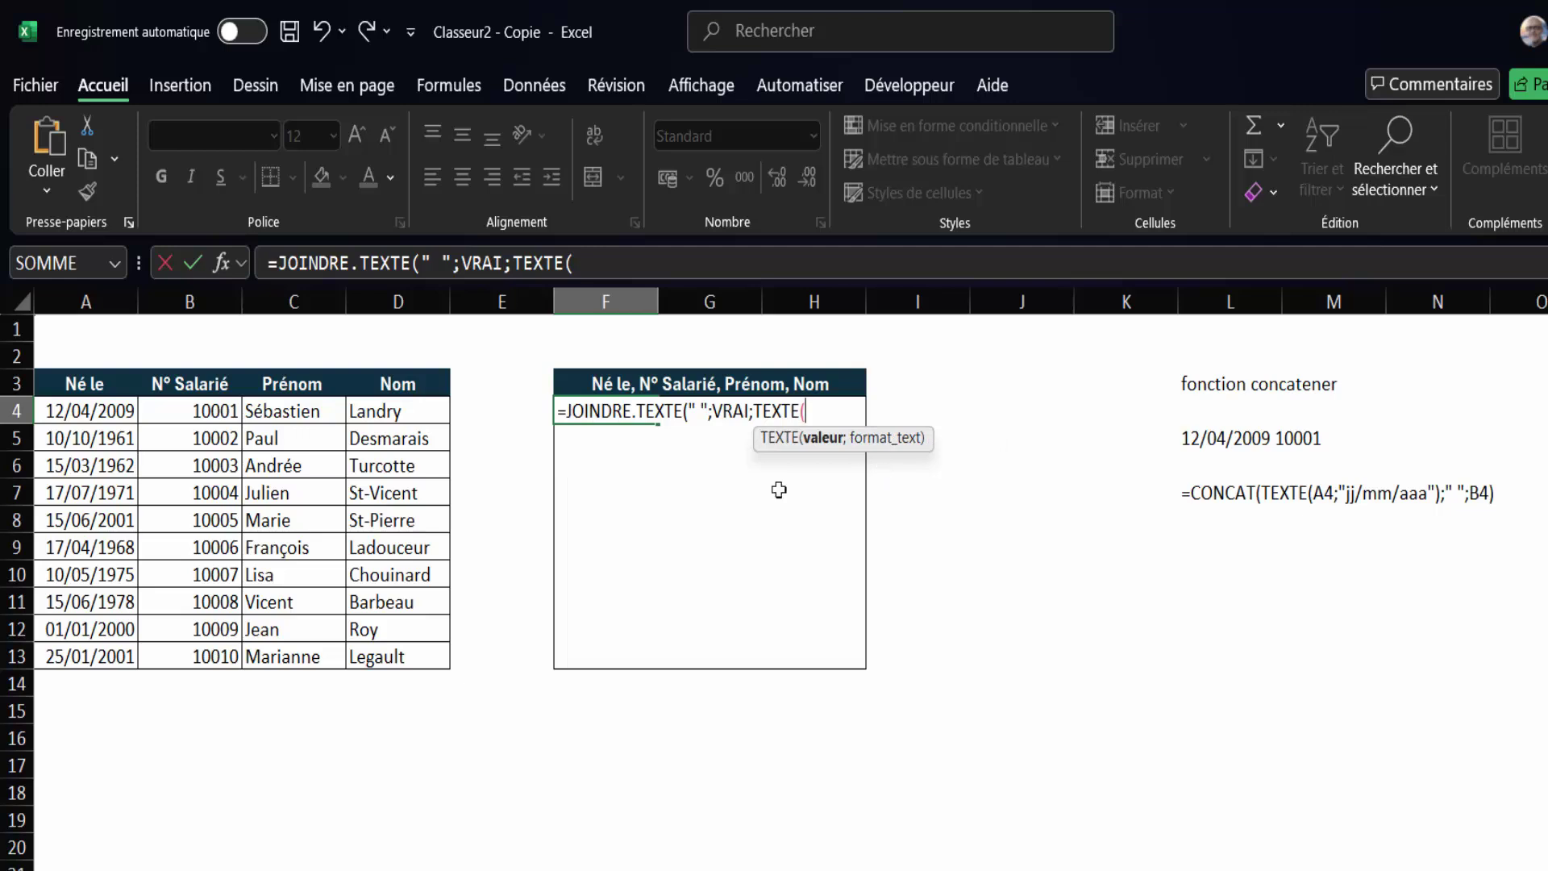
pyautogui.click(97, 416)
pyautogui.write(';')
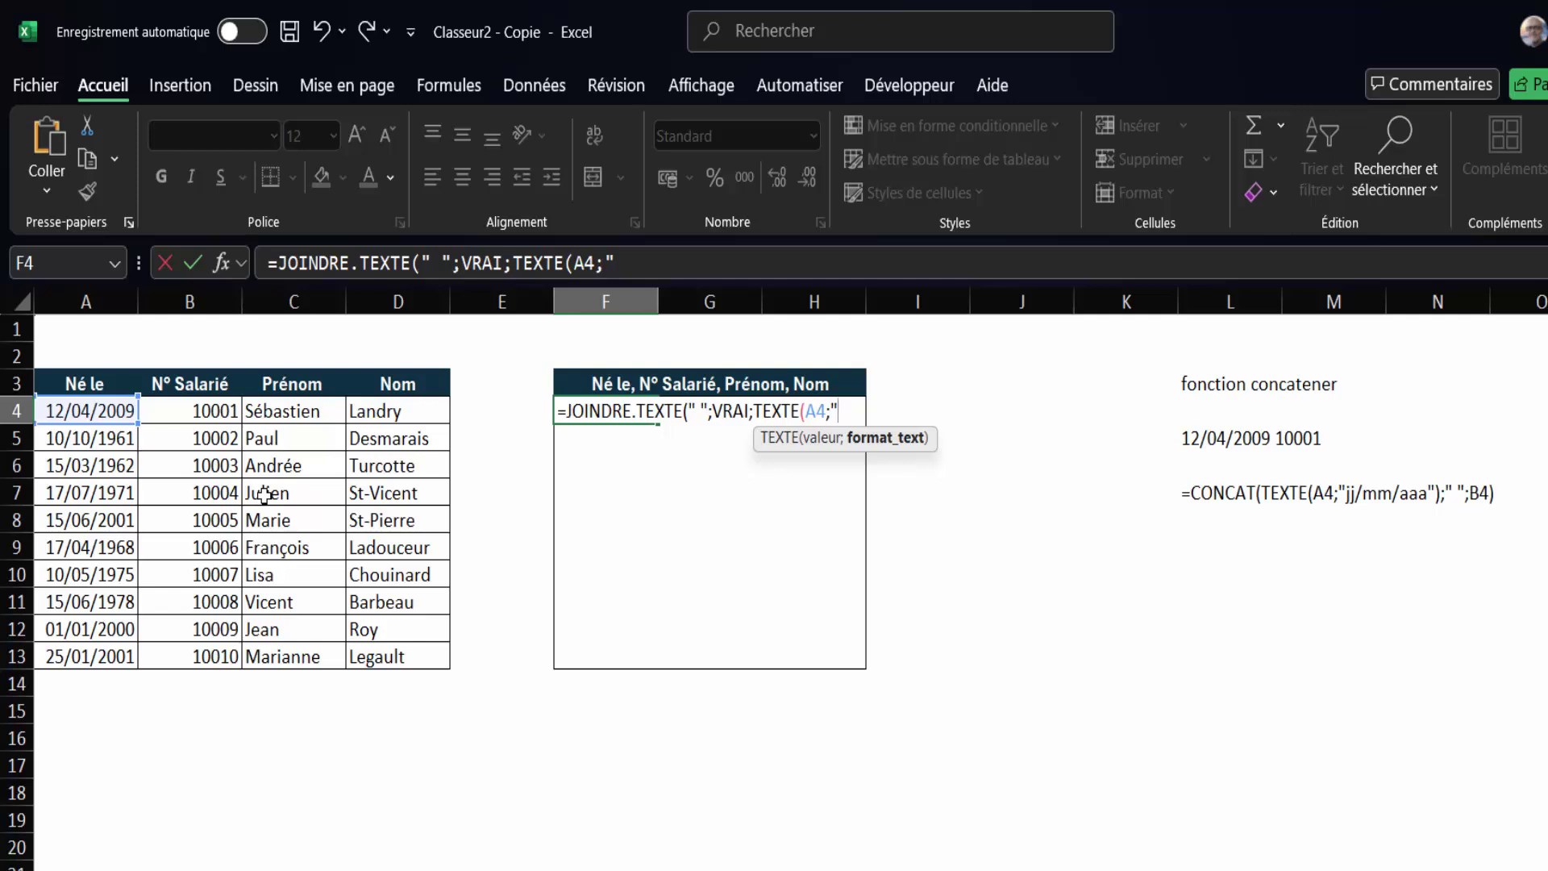
pyautogui.write('jj/mm')
pyautogui.write('/aaaa"')
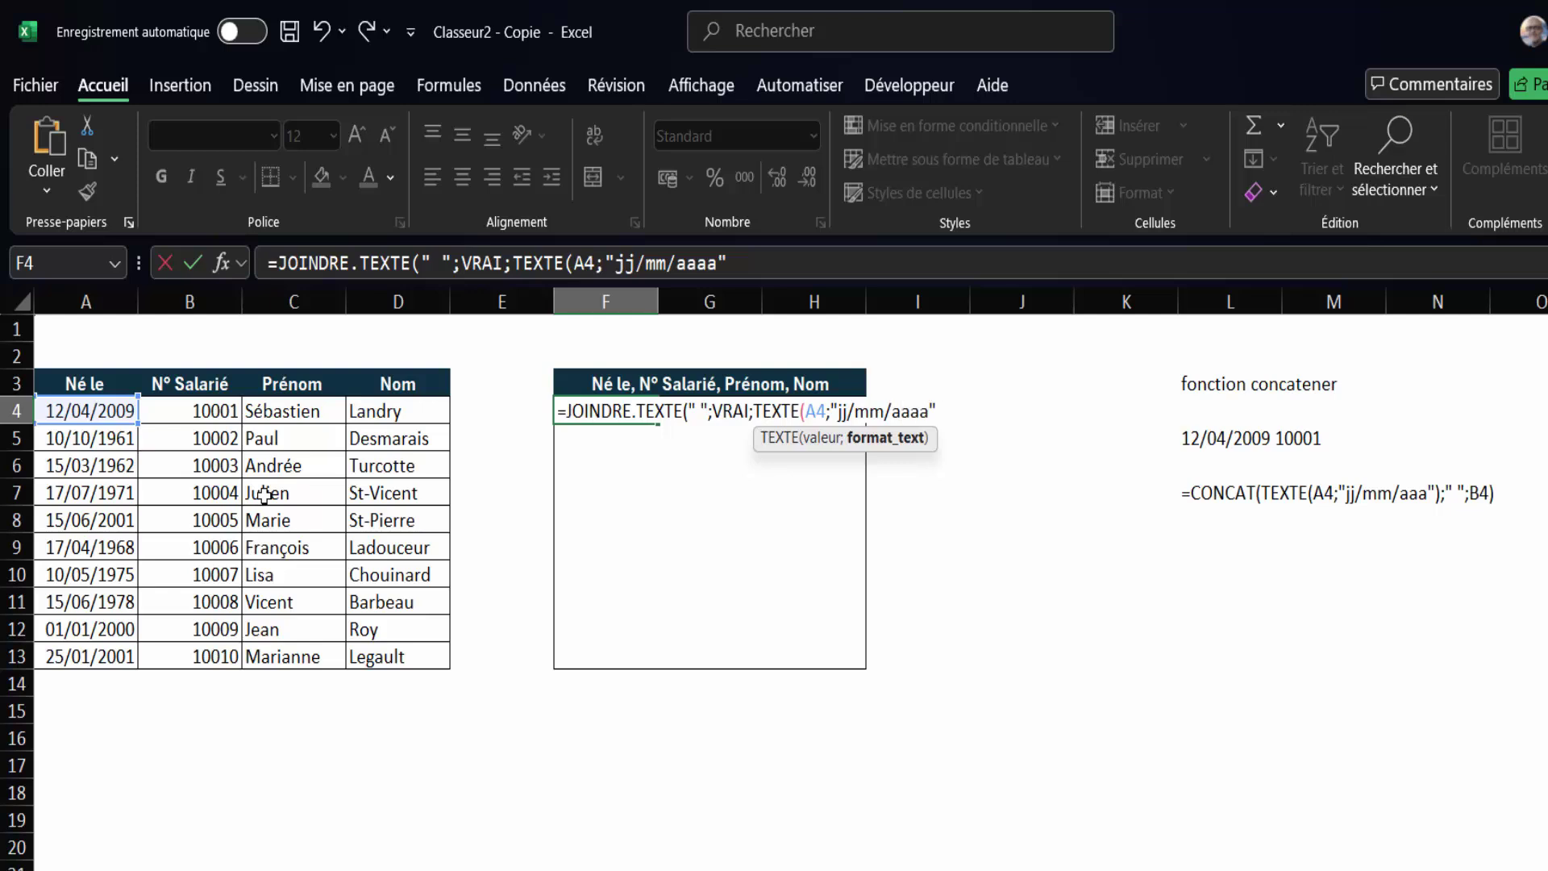
pyautogui.write(')')
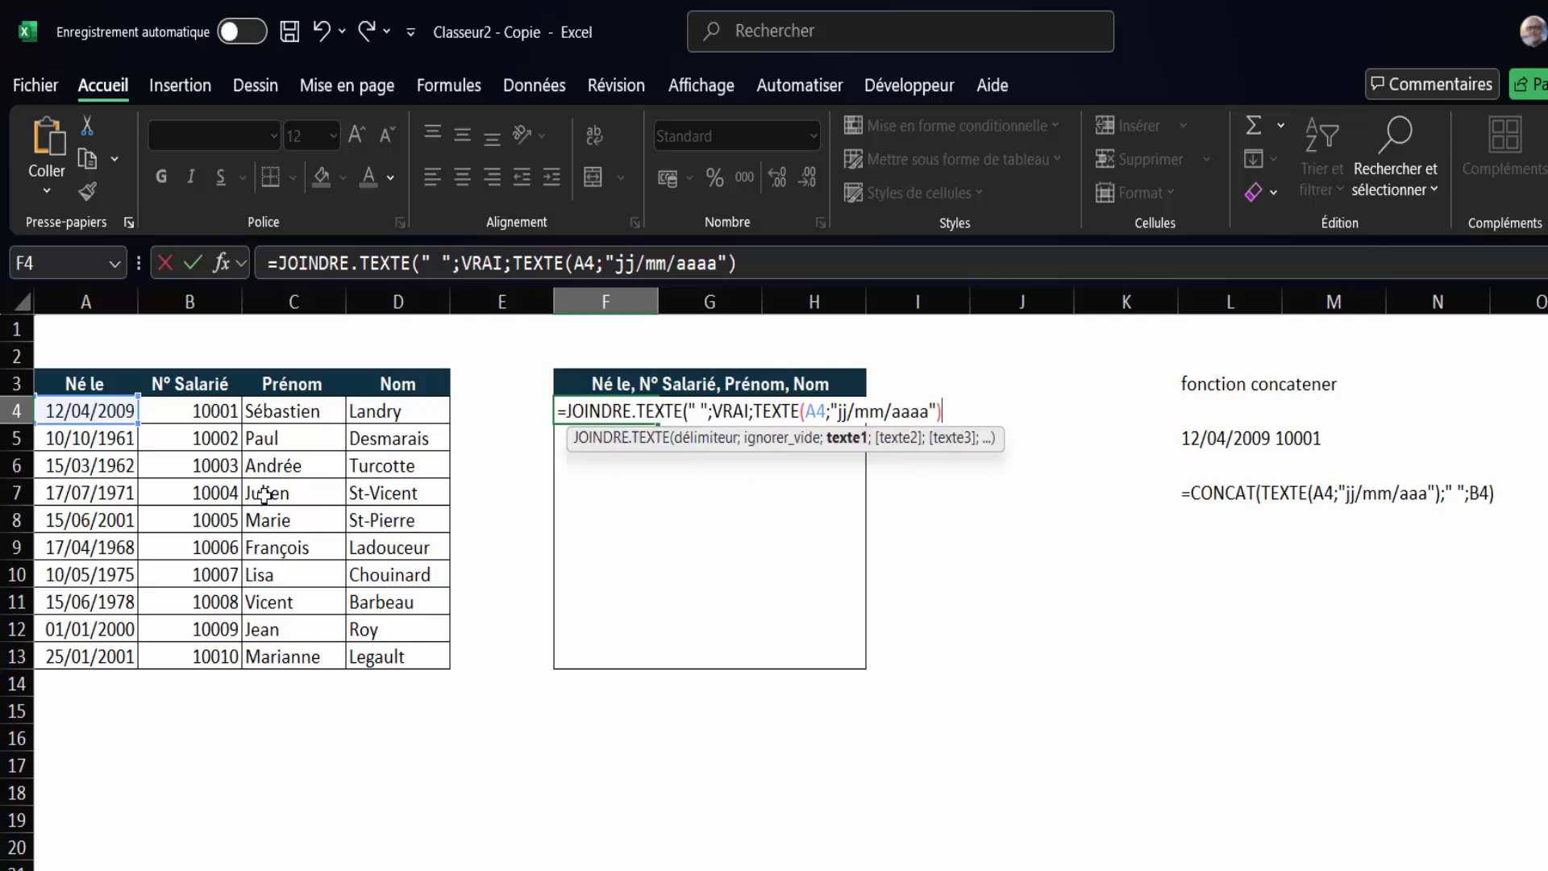
pyautogui.write(';')
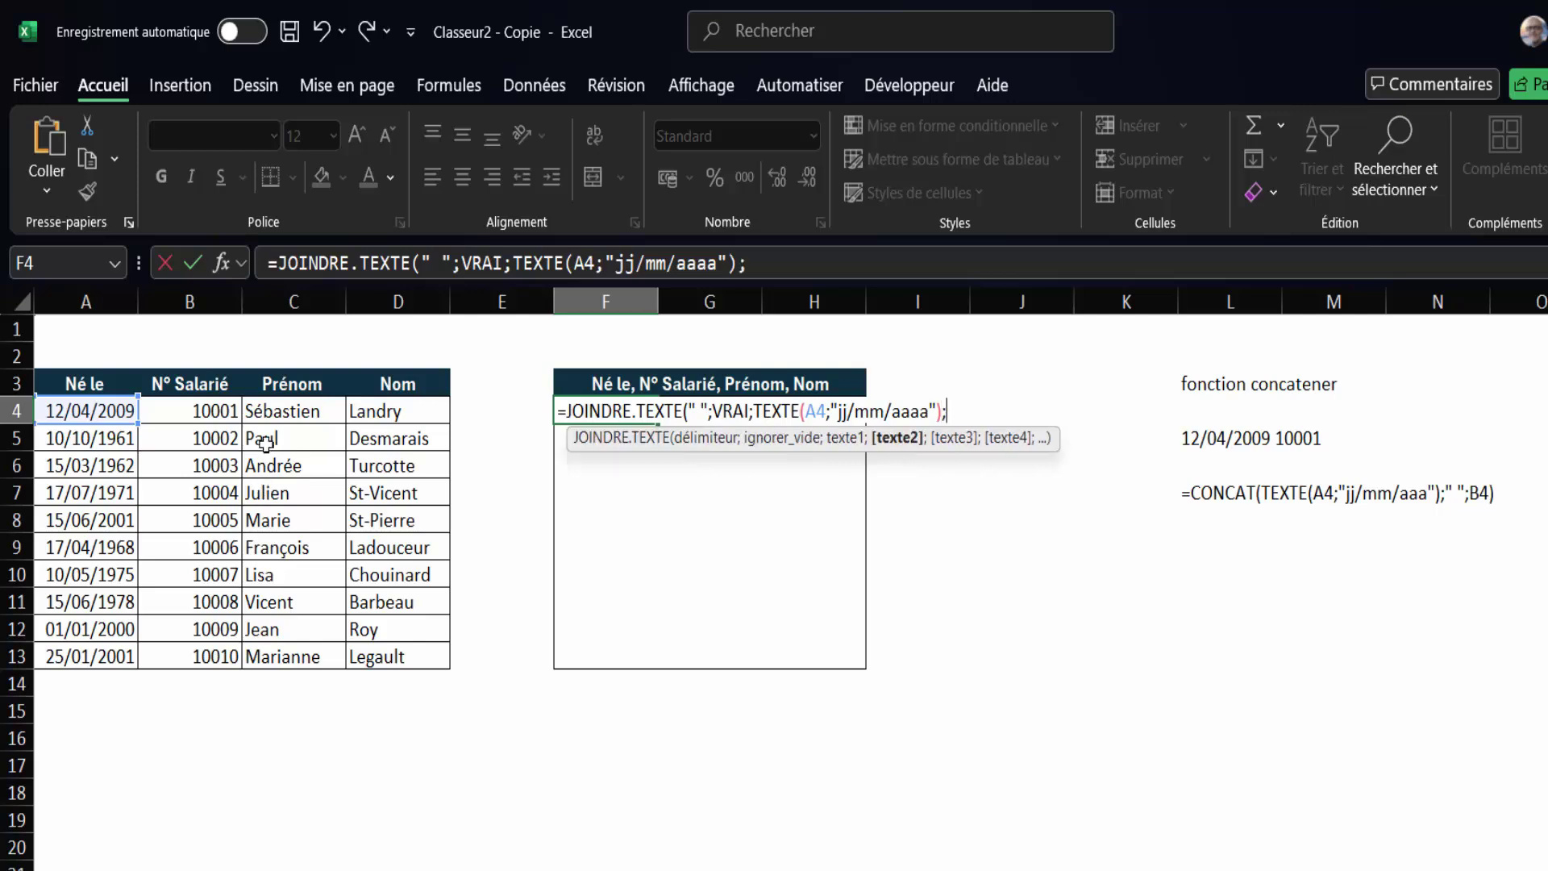
pyautogui.click(183, 413)
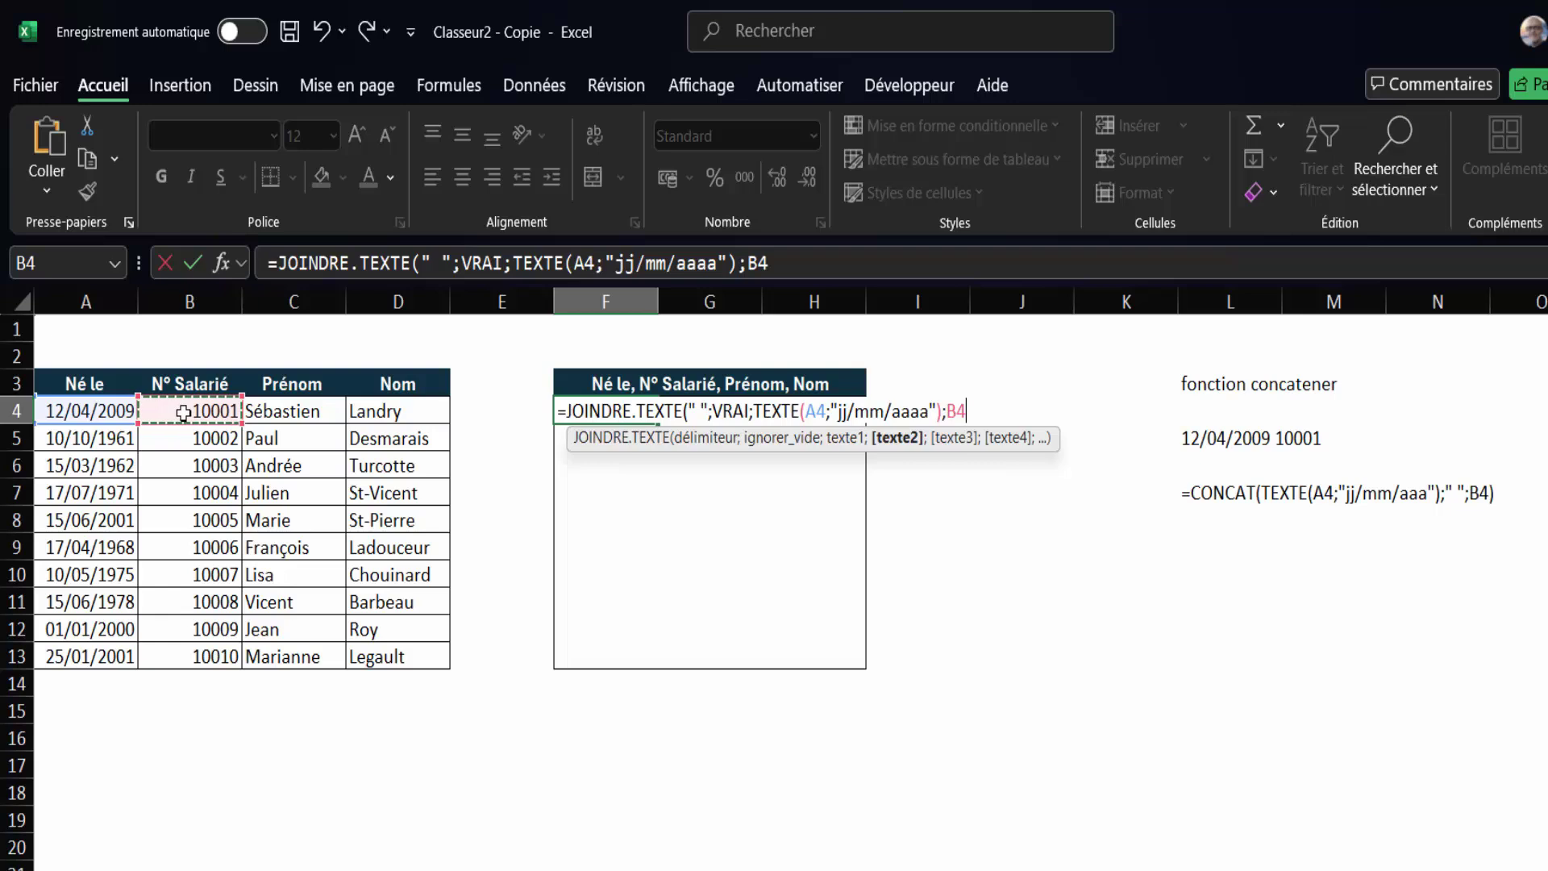
pyautogui.moveTo(184, 413); pyautogui.dragTo(377, 408)
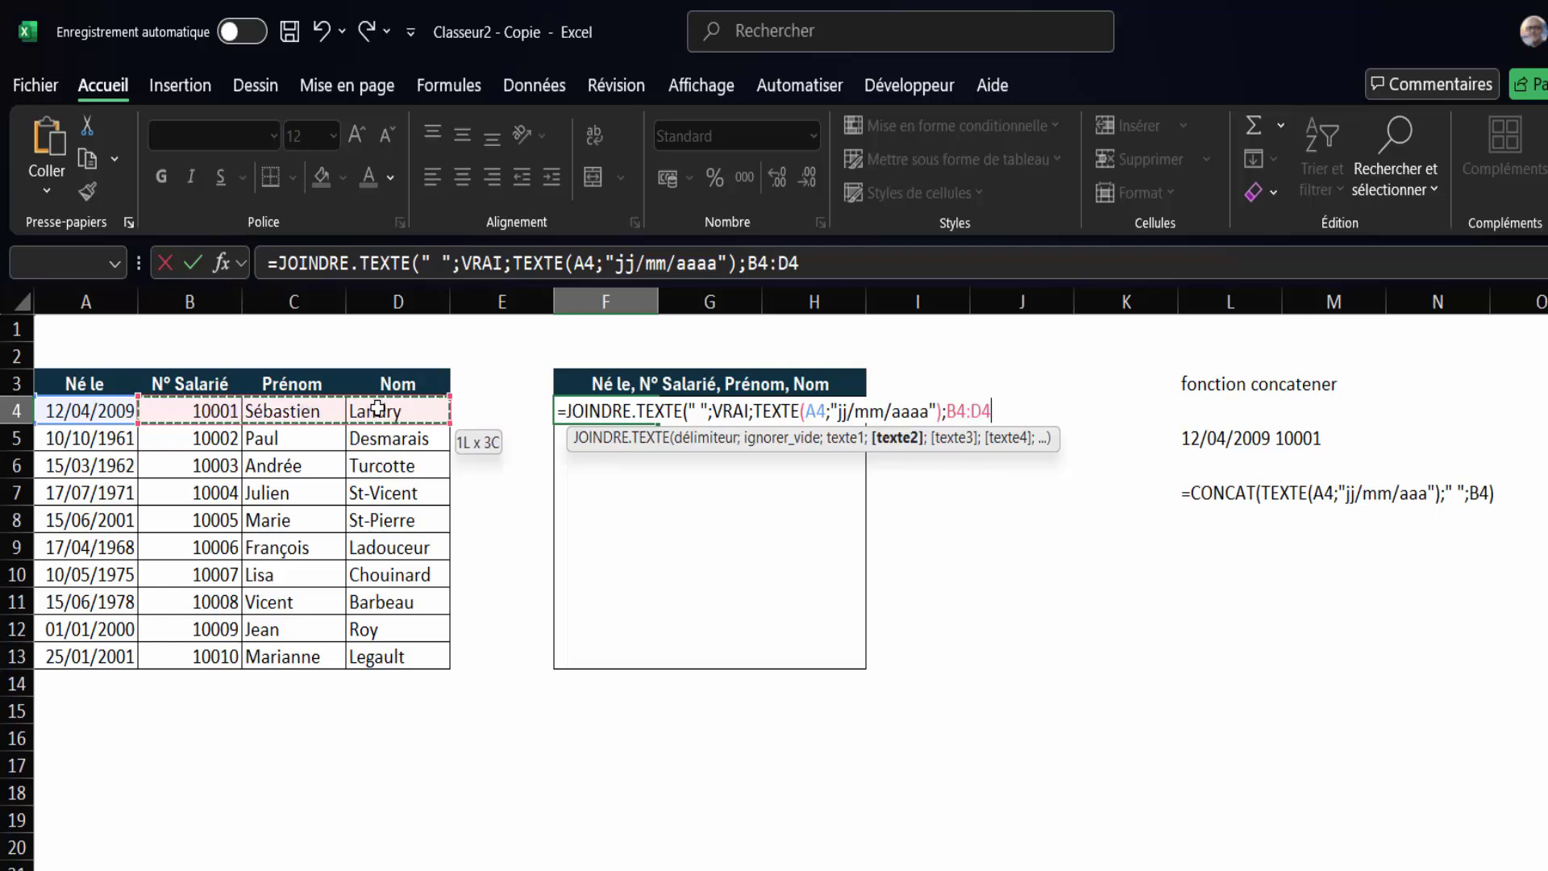
pyautogui.write(')')
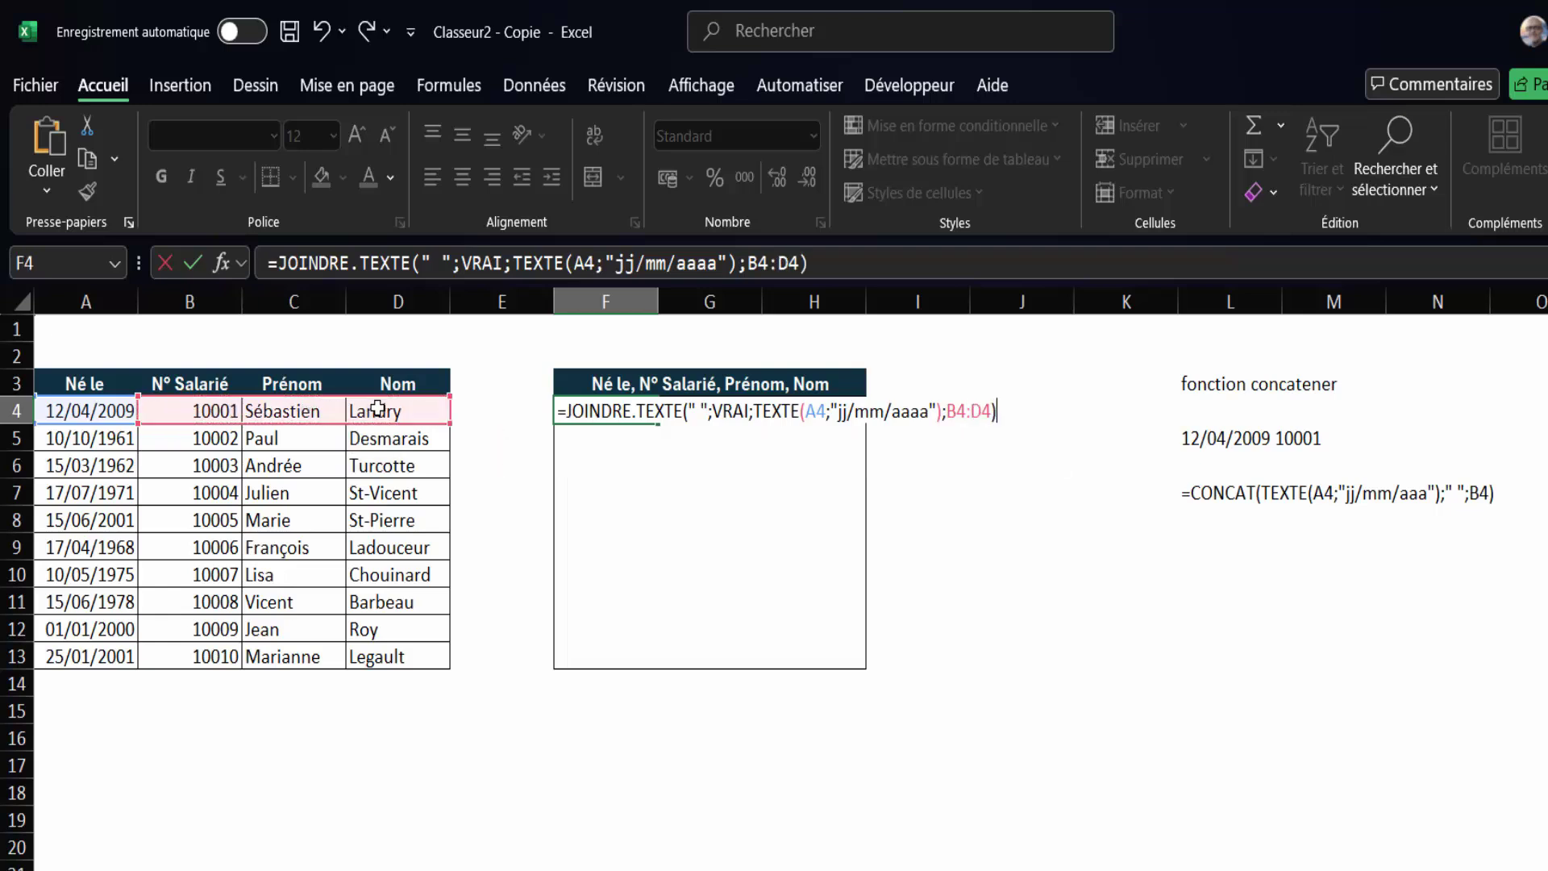
pyautogui.press('Return')
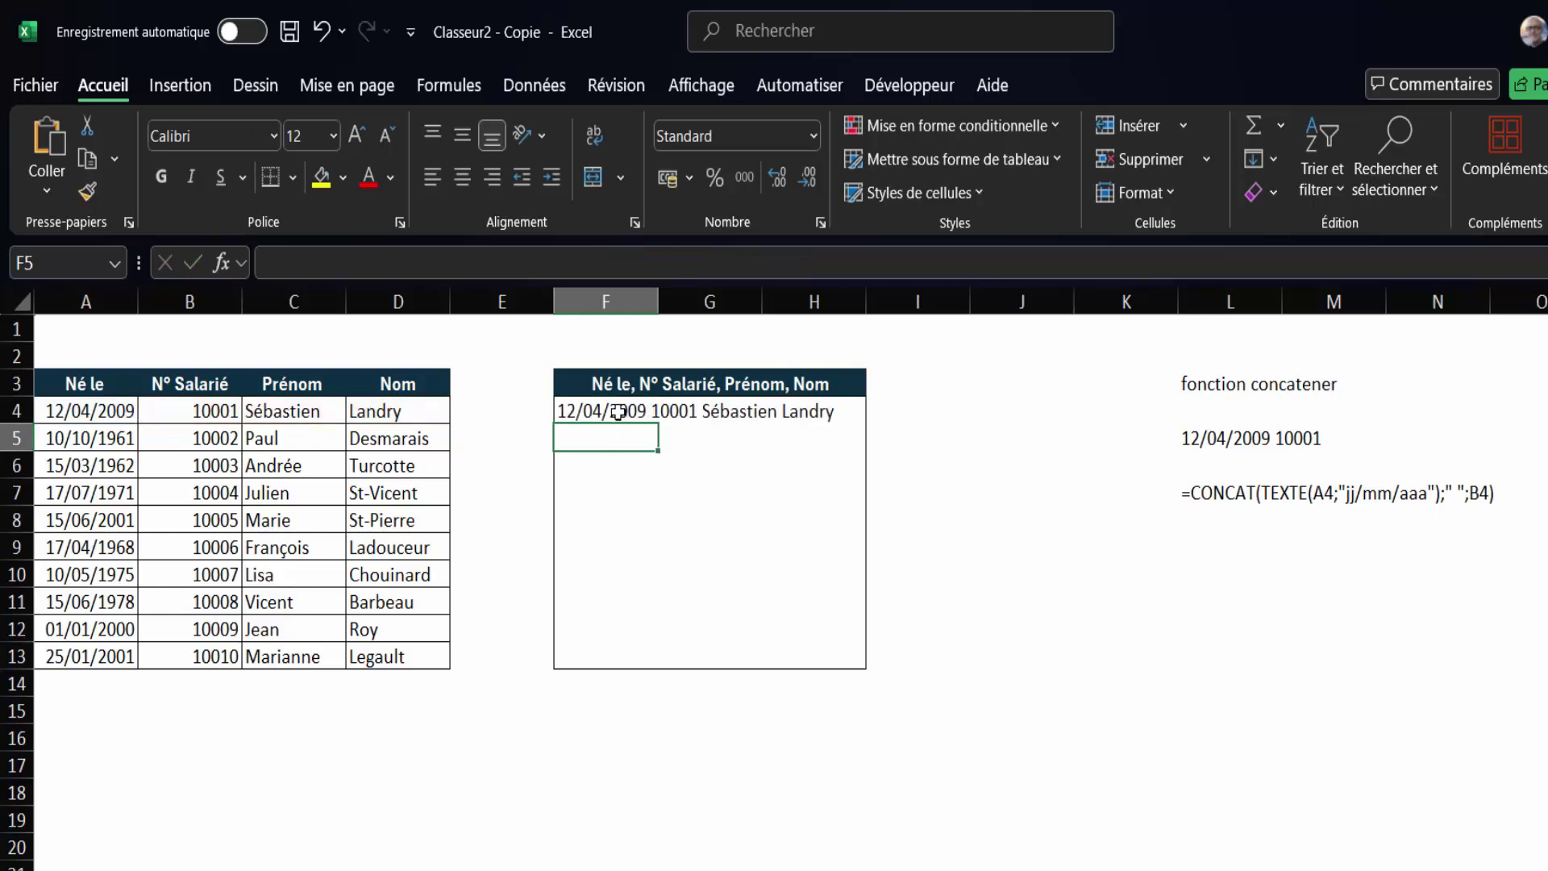
# Step: Copy F4's formula down to F13 and check the F4 formula
pyautogui.click(600, 412)
pyautogui.moveTo(658, 425); pyautogui.dragTo(677, 668)
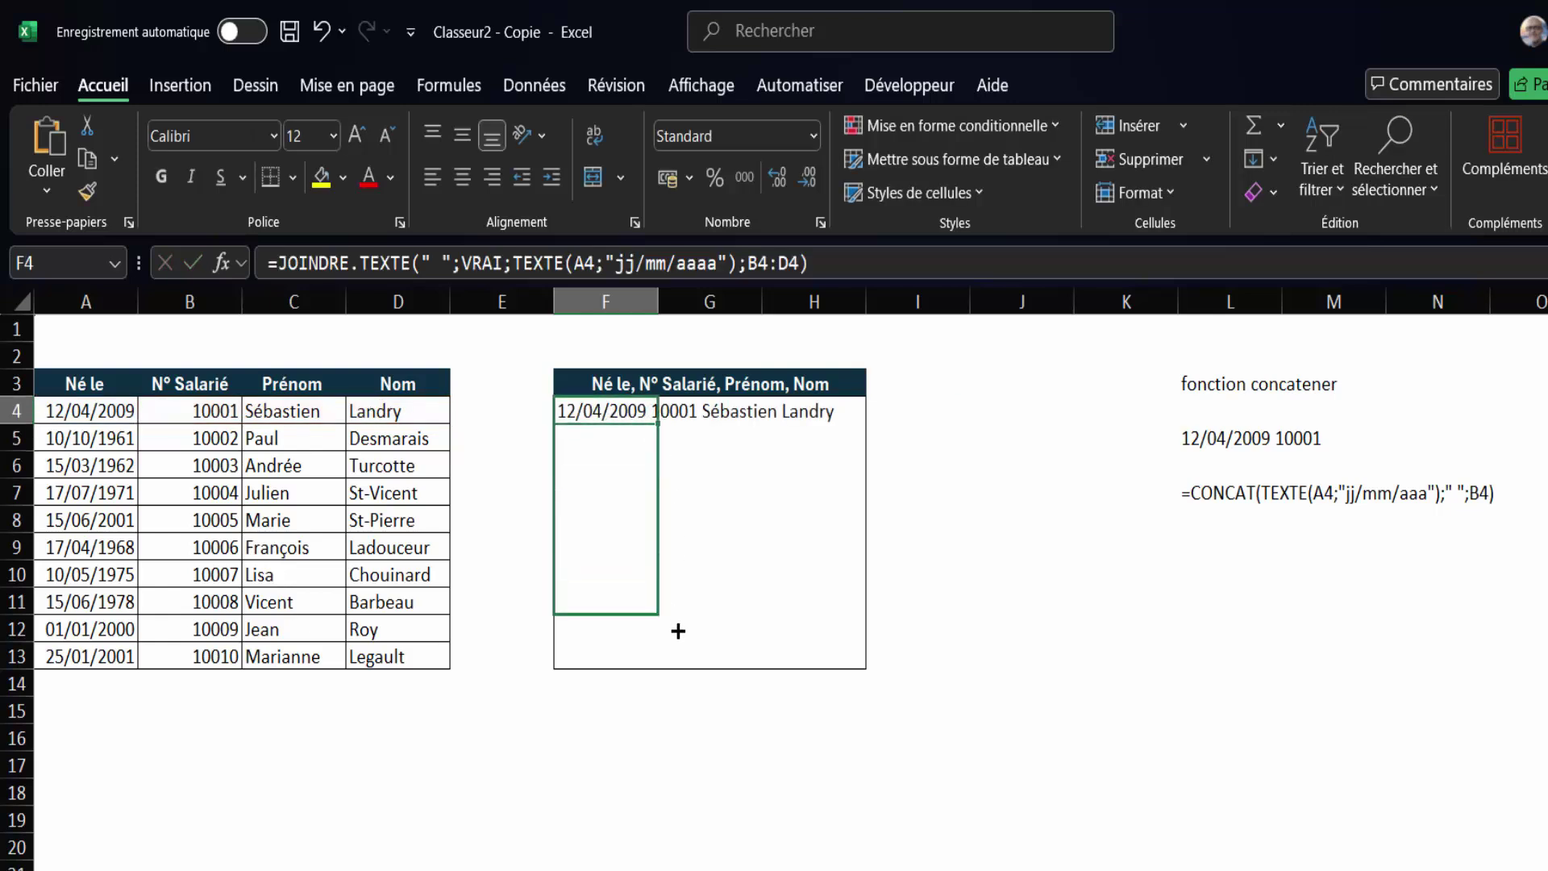
pyautogui.click(819, 520)
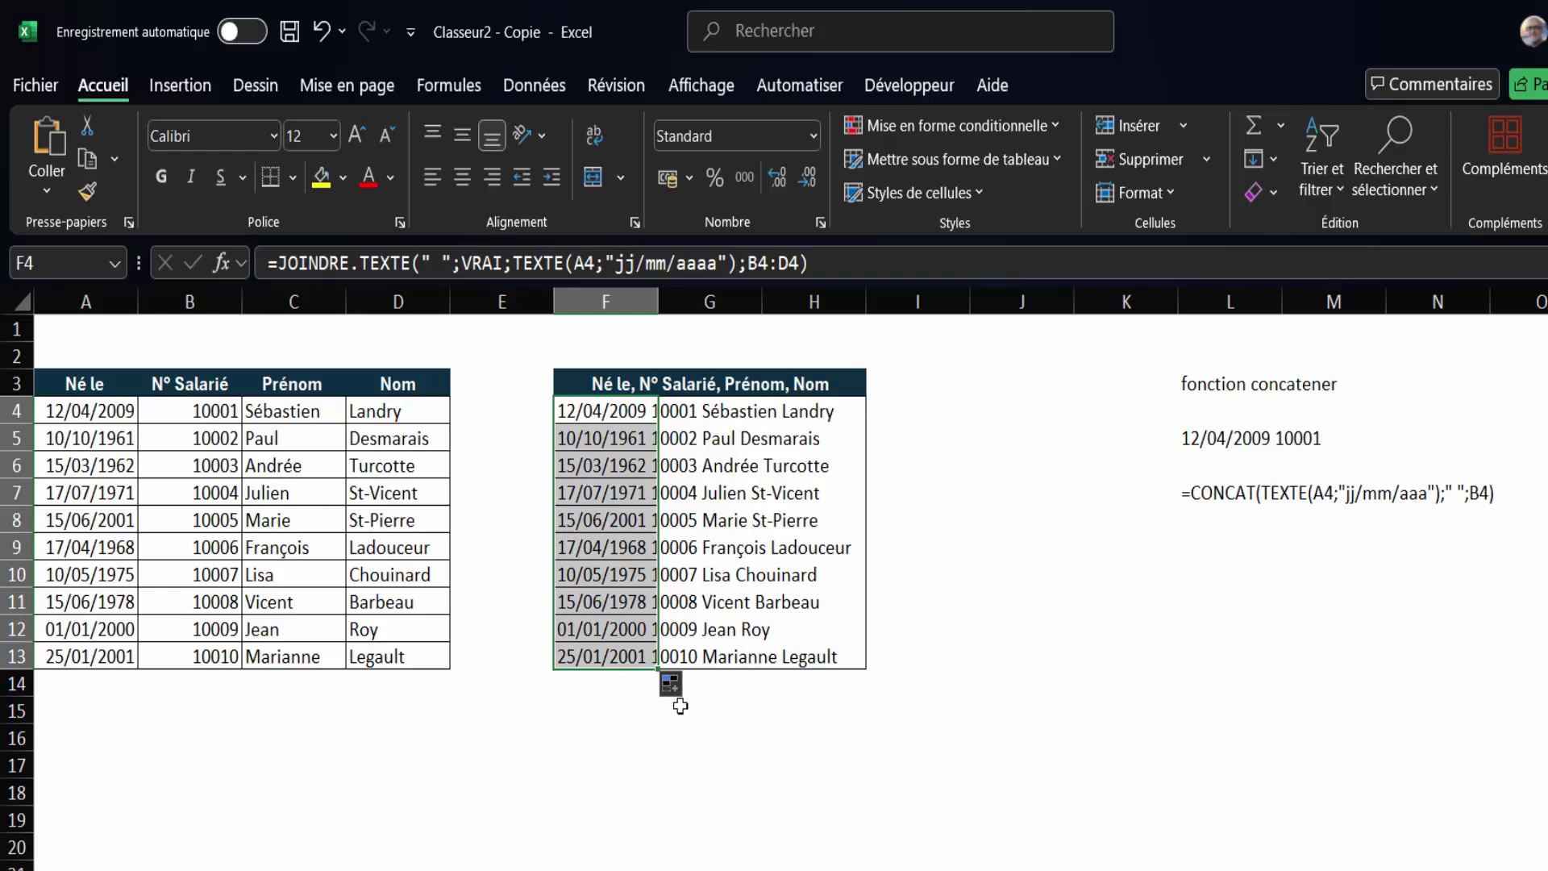
pyautogui.doubleClick(628, 412)
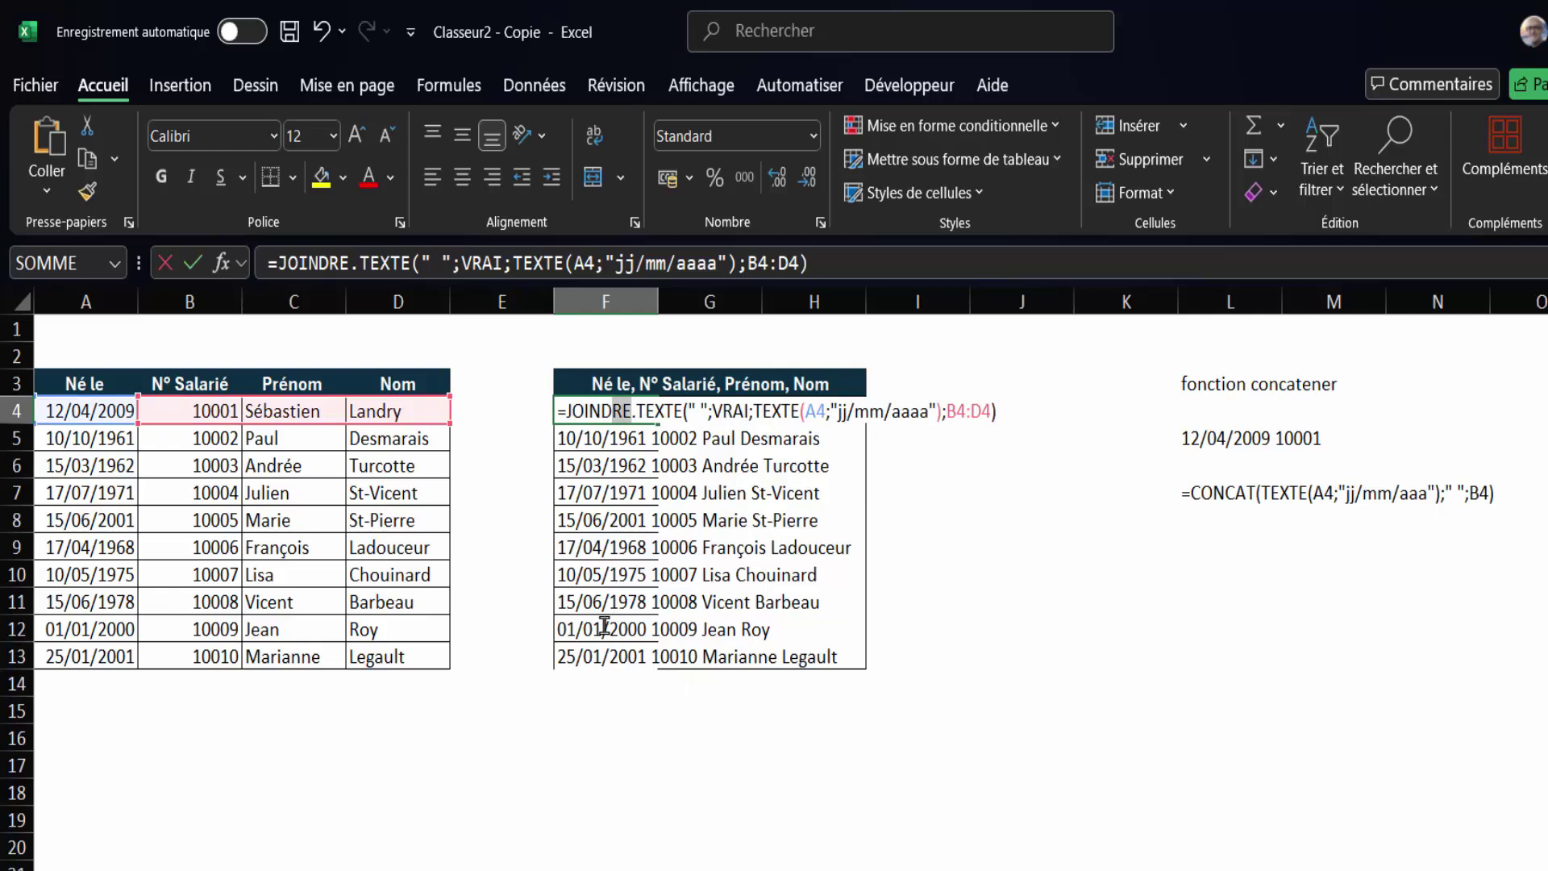
pyautogui.press('Escape')
# Step: Refill F4:F13 using Auto Fill's 'Recopier les valeurs sans la mise en forme'
pyautogui.moveTo(658, 424); pyautogui.dragTo(658, 668)
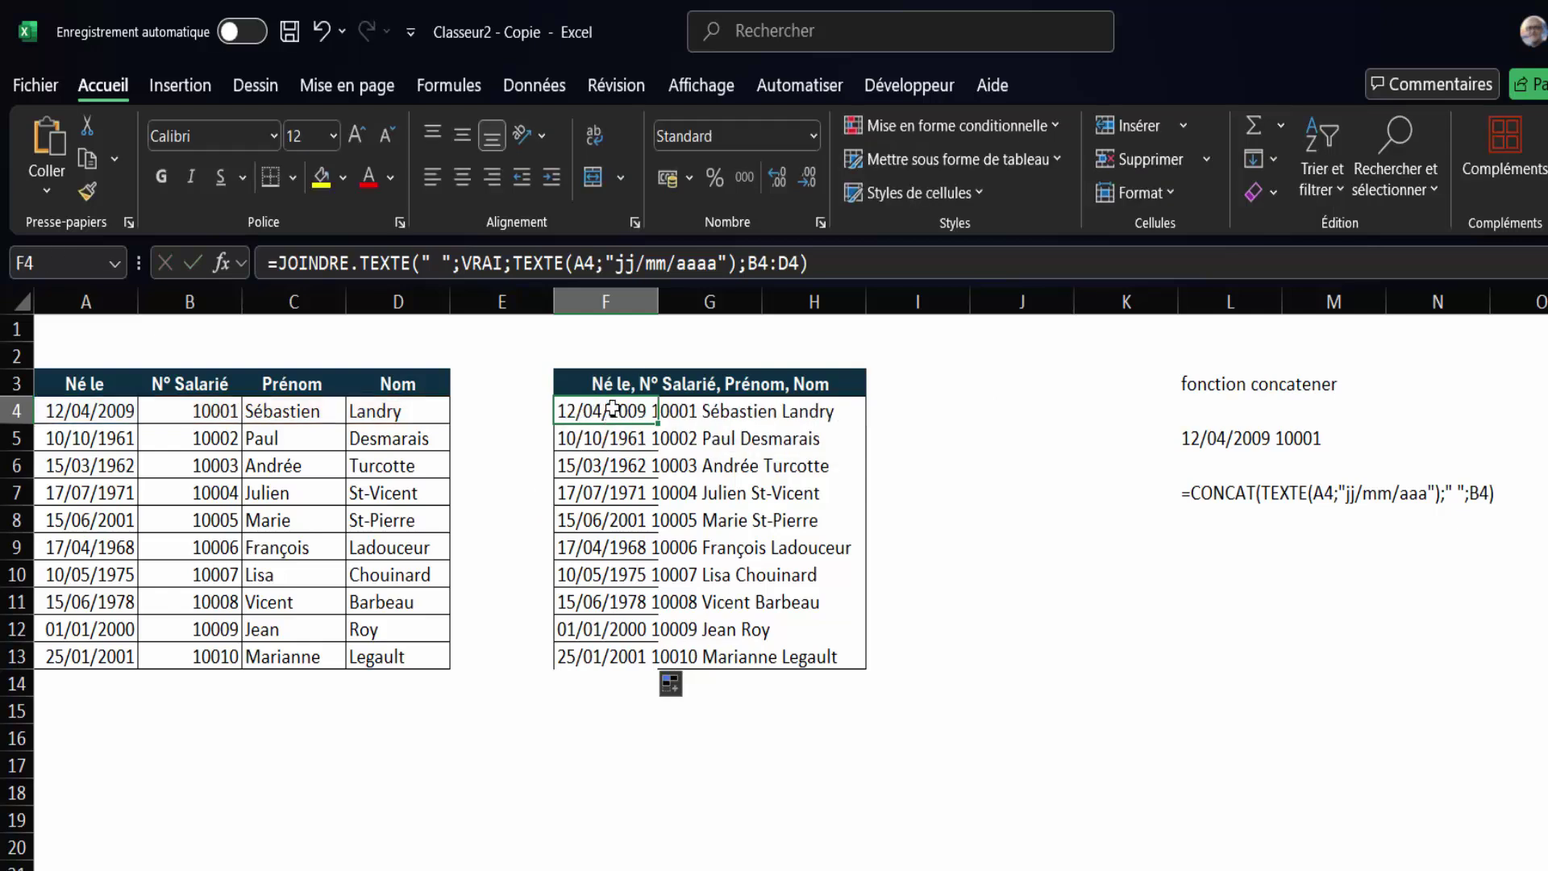
pyautogui.click(692, 690)
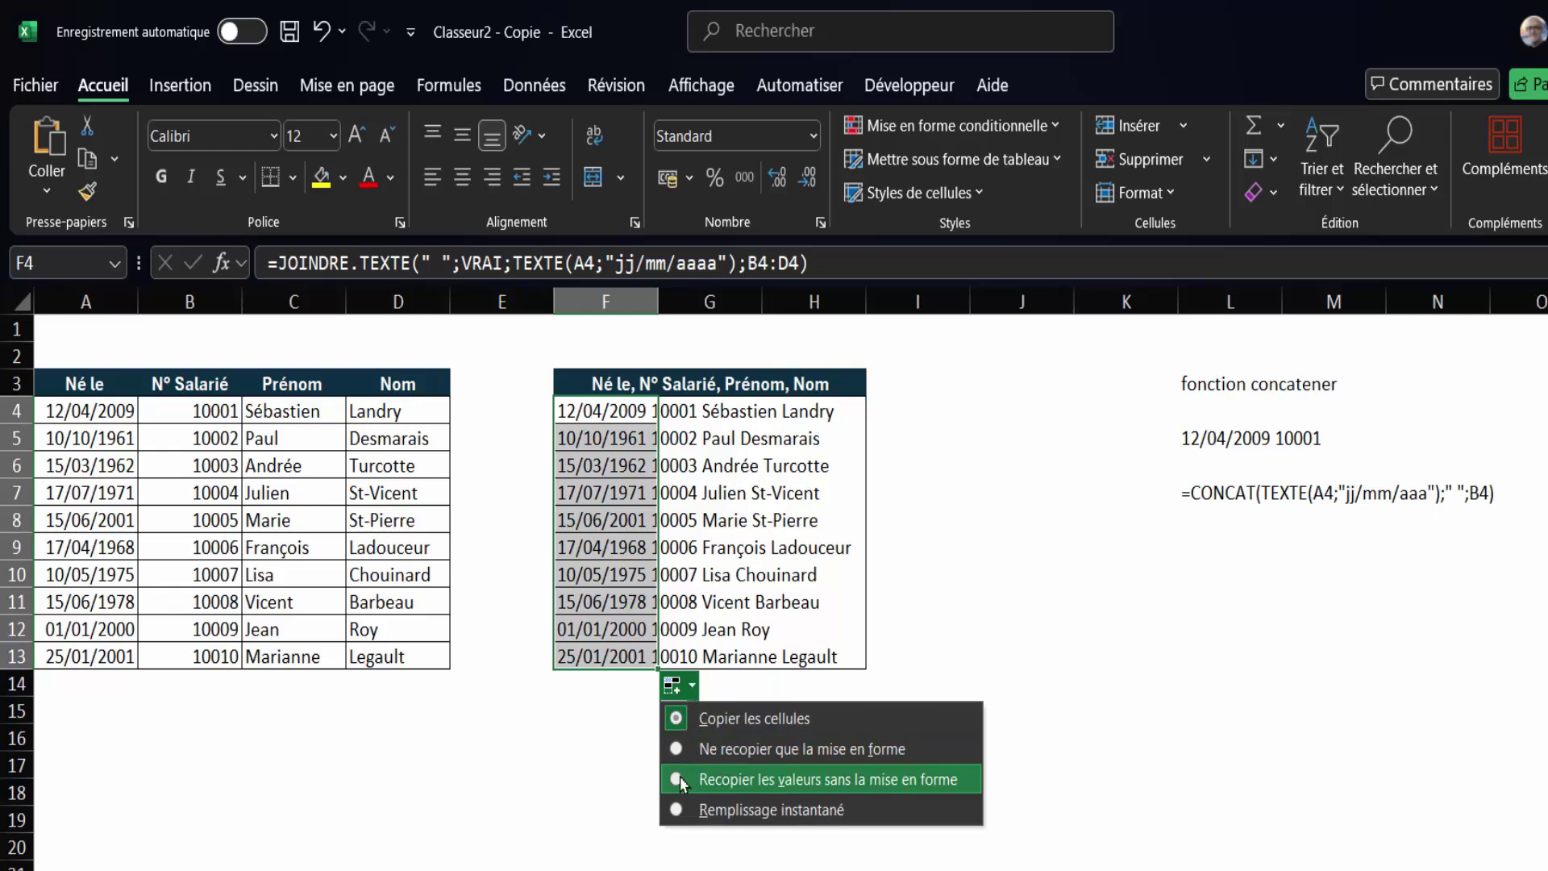
pyautogui.click(680, 780)
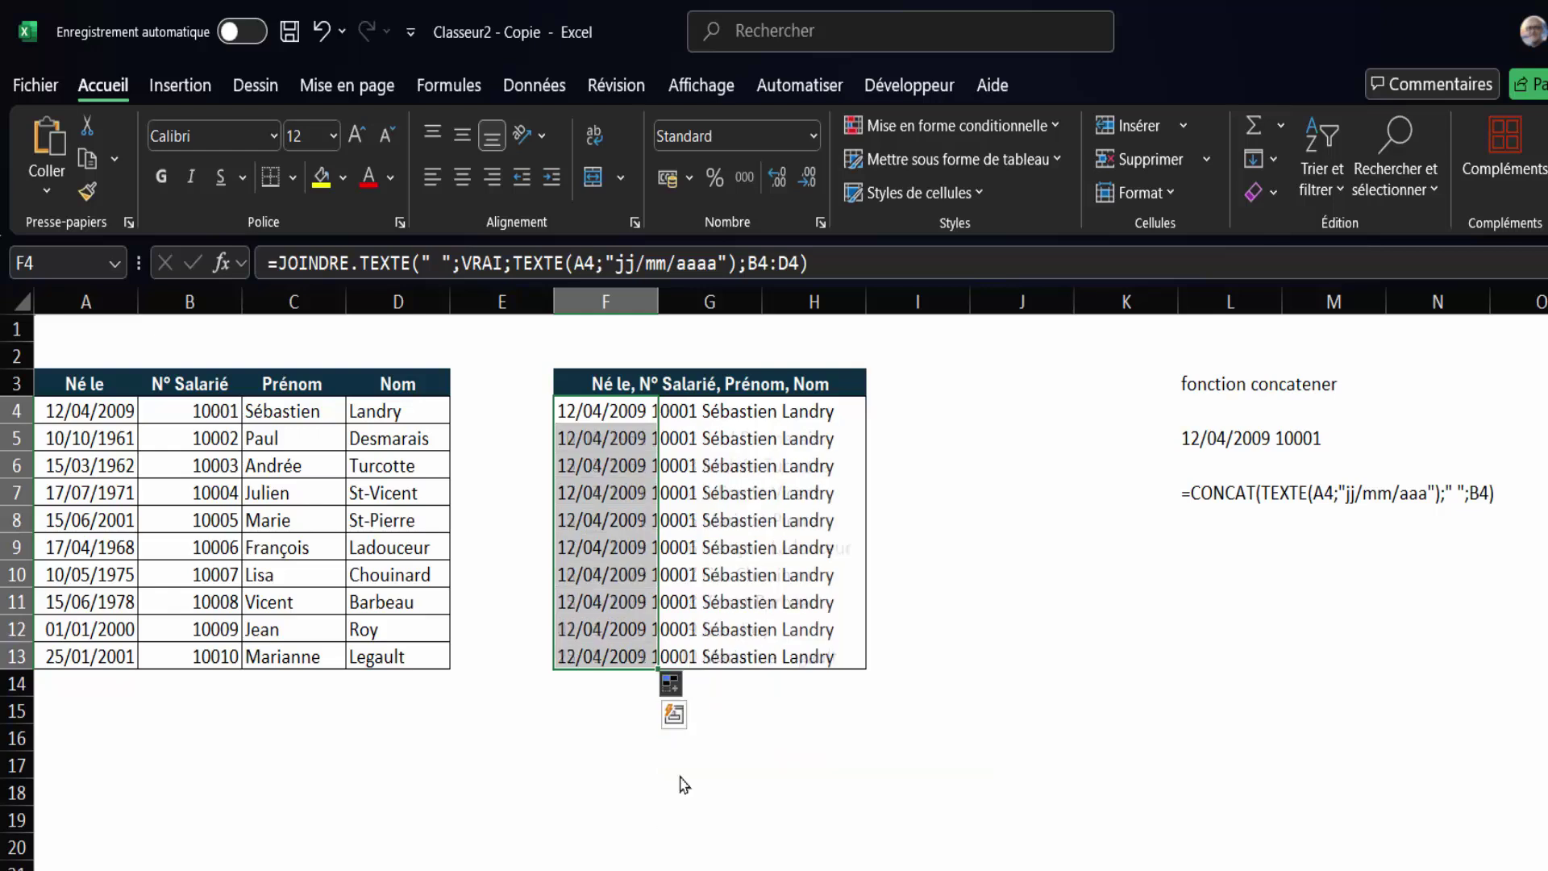
pyautogui.click(646, 792)
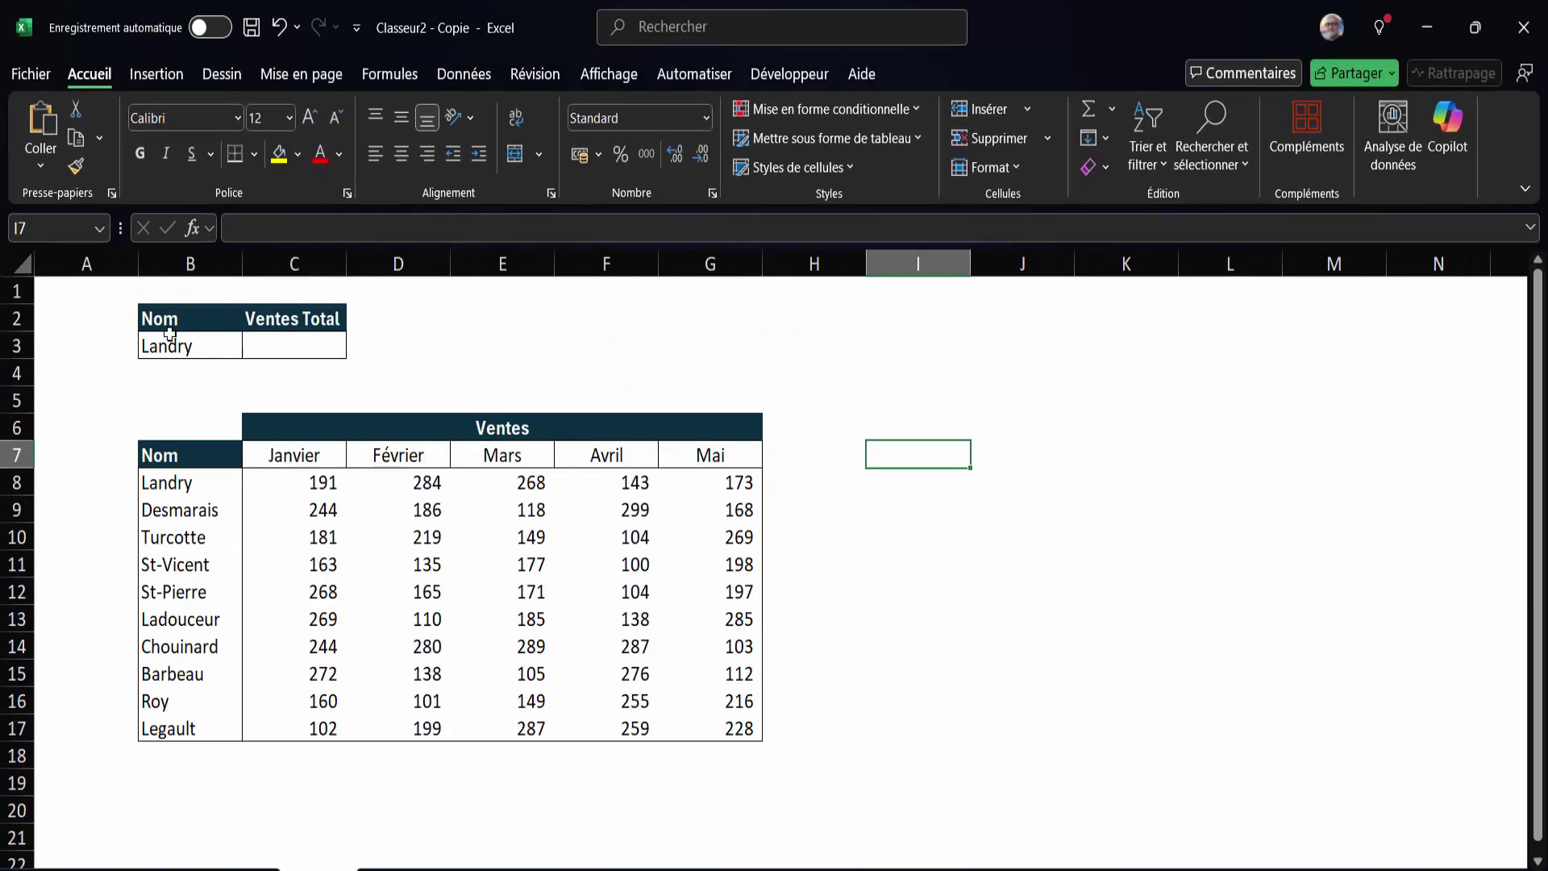
pyautogui.click(170, 333)
pyautogui.click(252, 348)
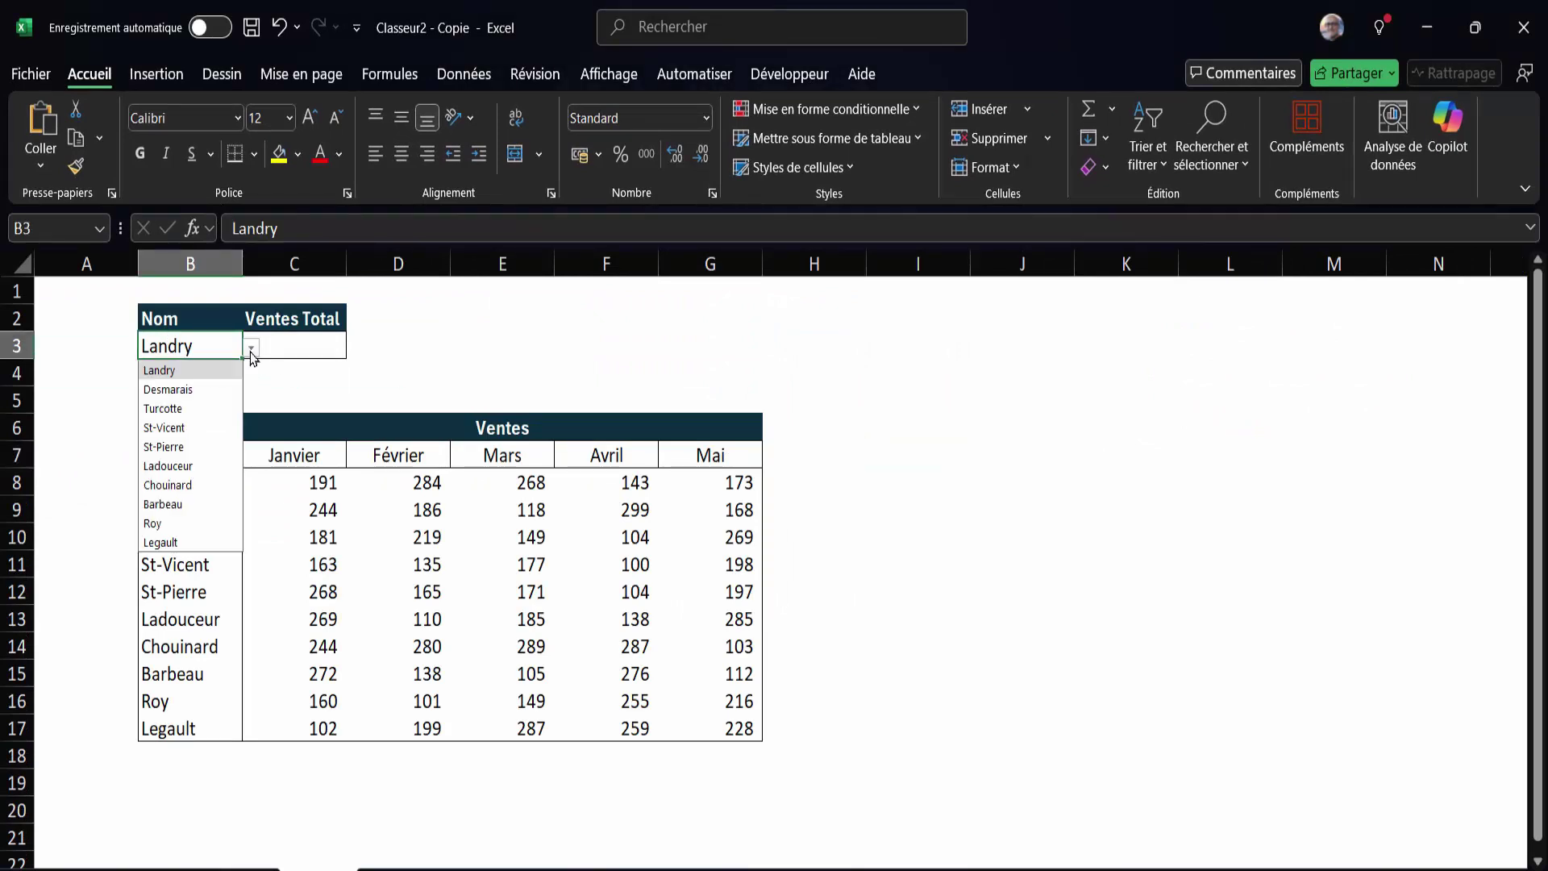
pyautogui.click(65, 452)
pyautogui.moveTo(188, 484); pyautogui.dragTo(198, 725)
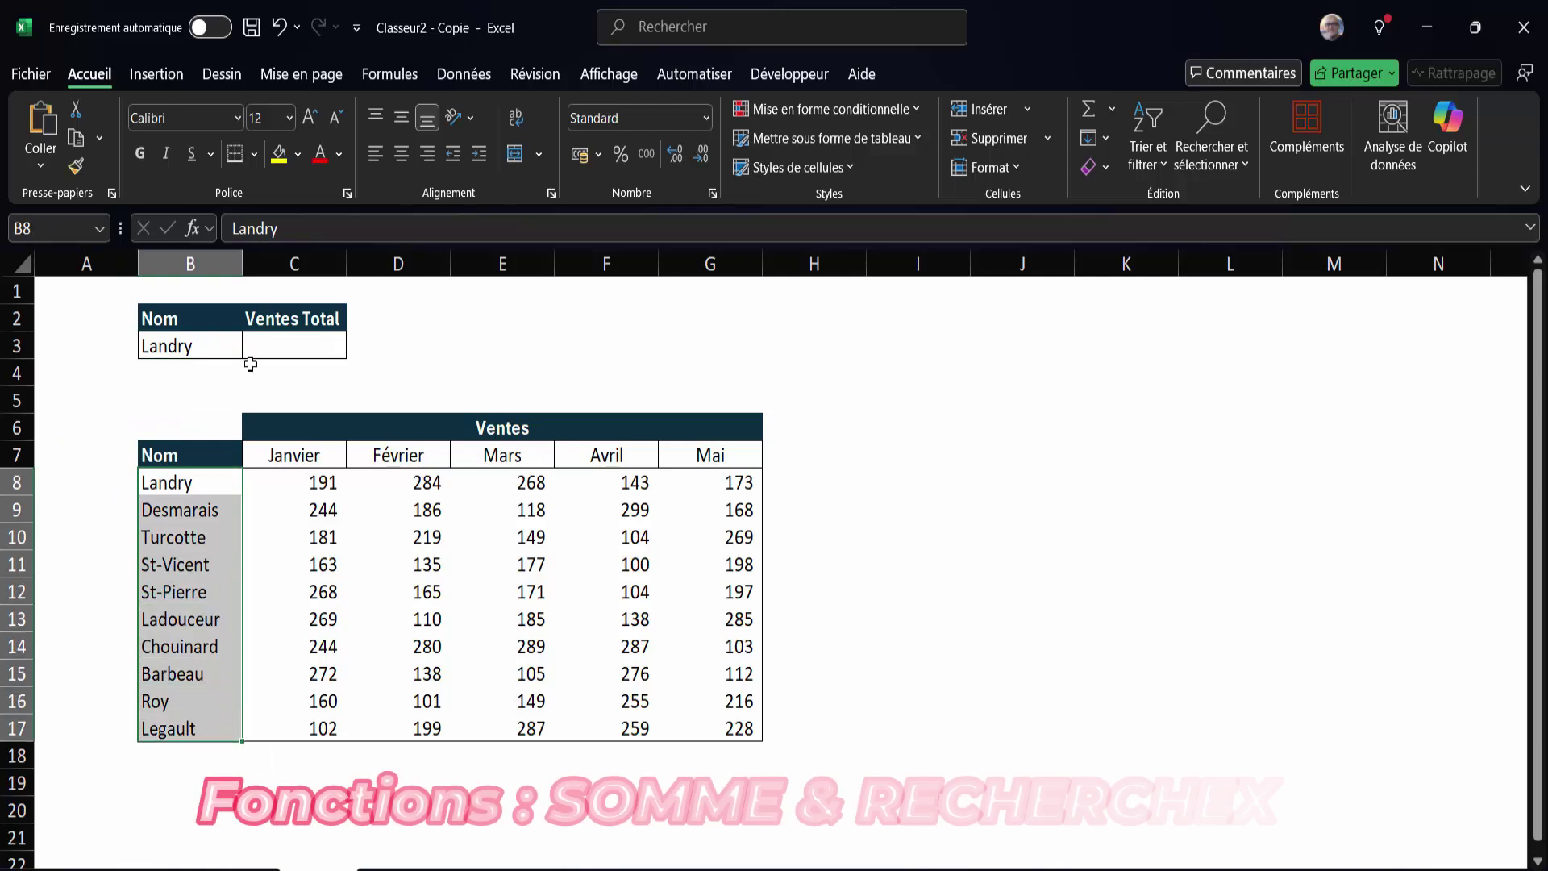
pyautogui.click(306, 349)
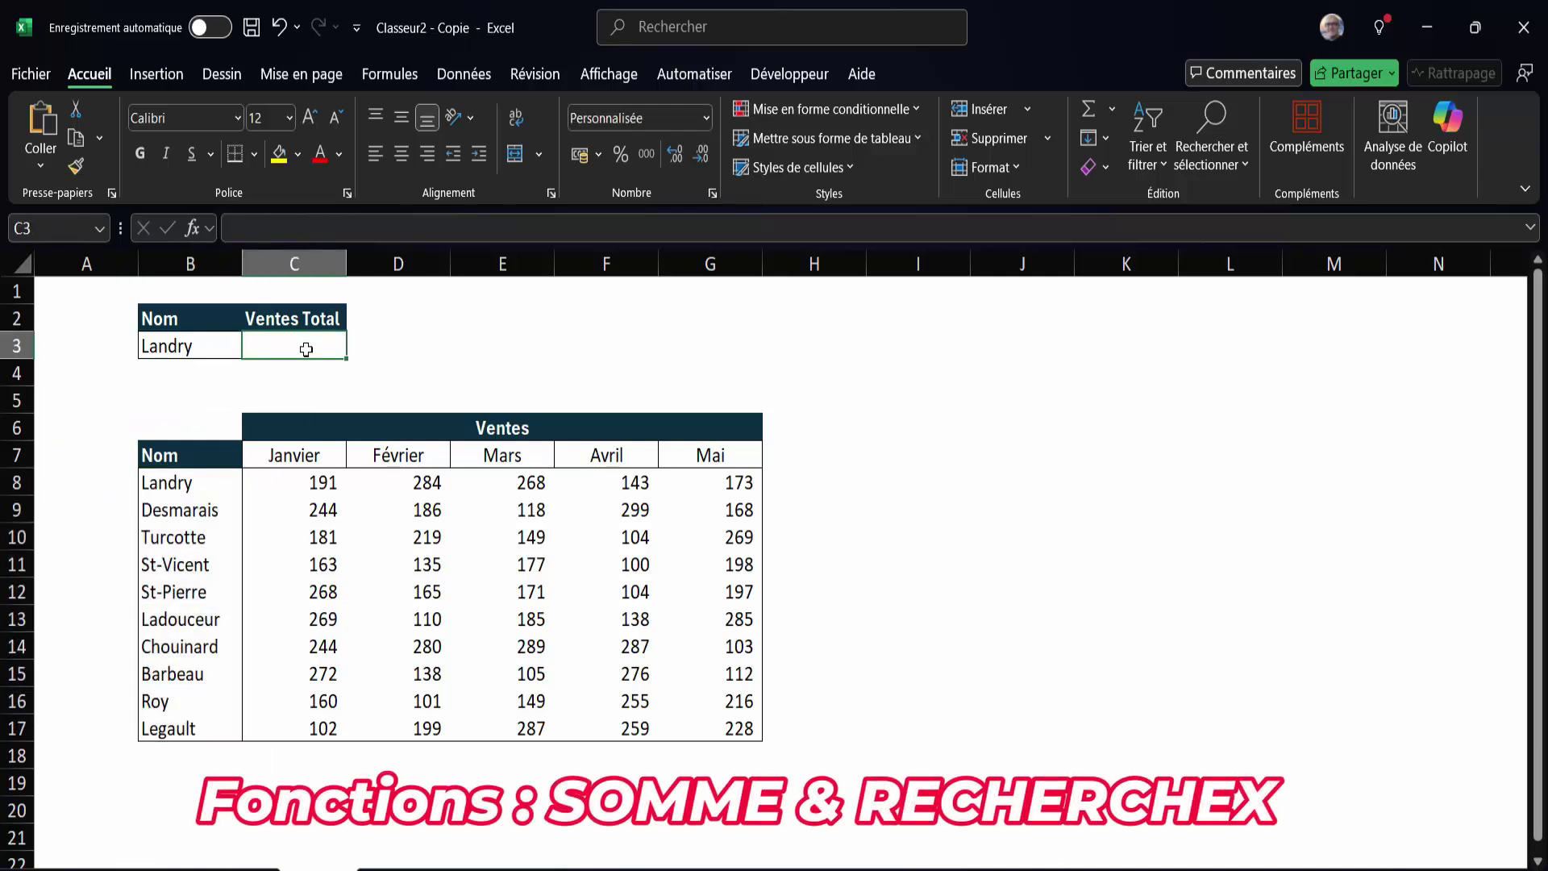
pyautogui.click(174, 347)
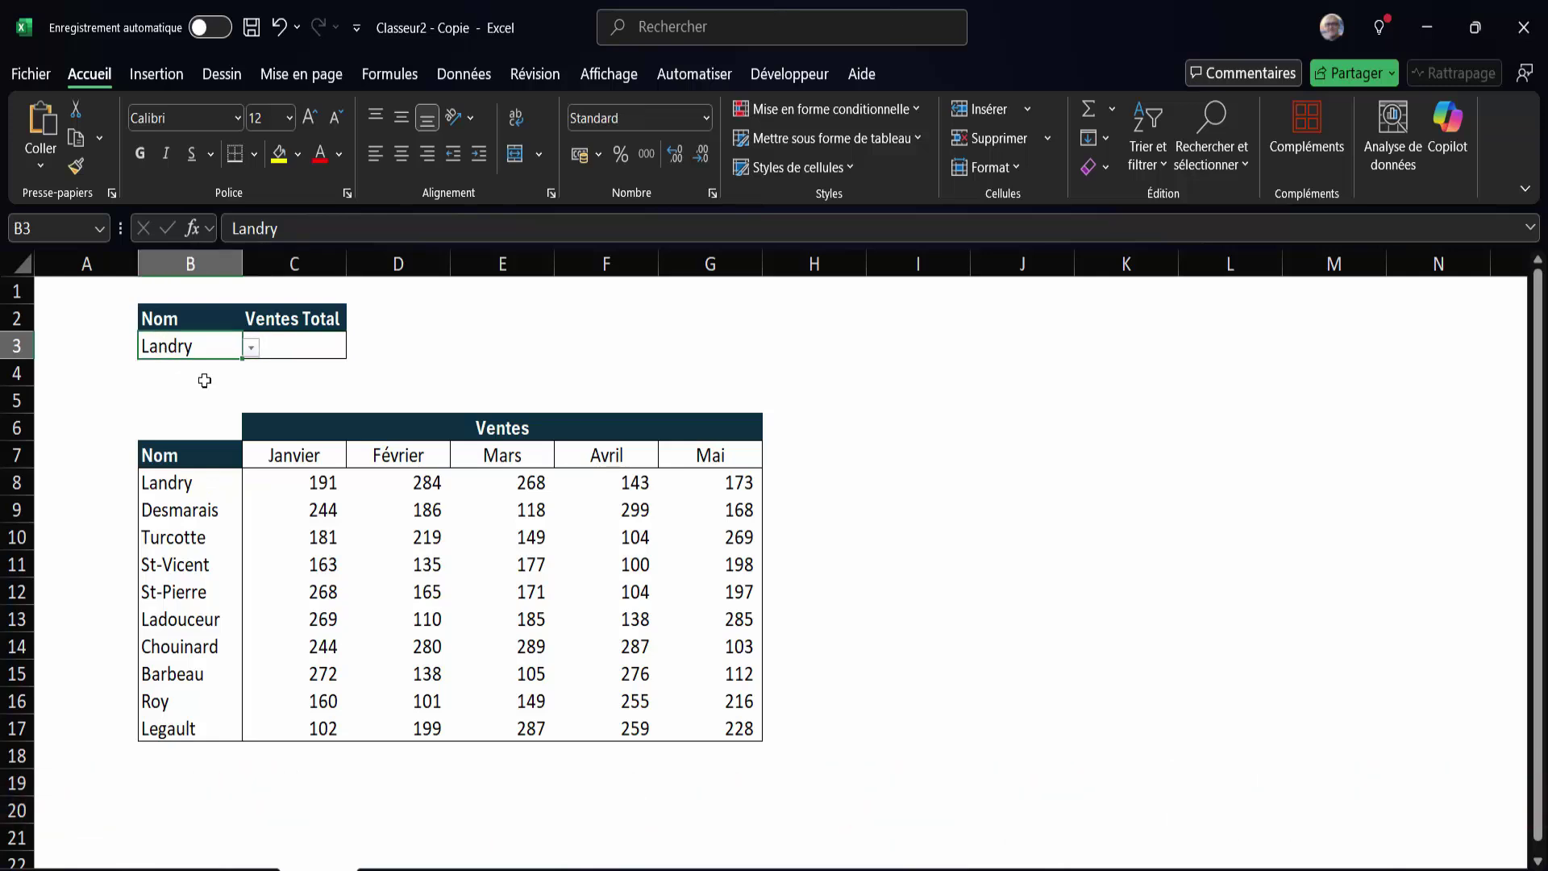
pyautogui.moveTo(301, 482); pyautogui.dragTo(701, 477)
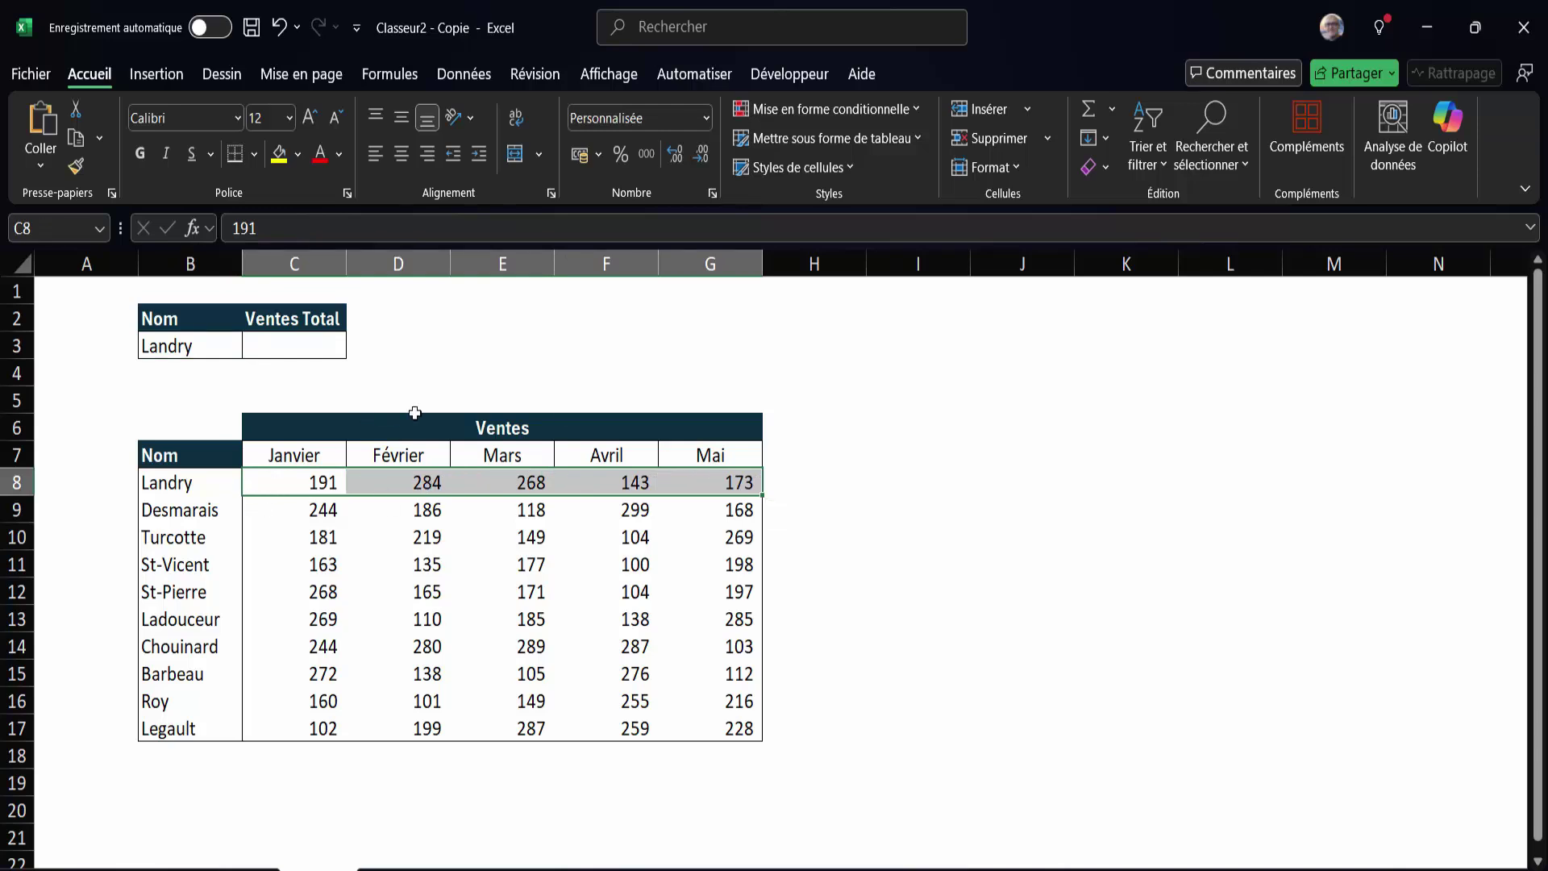
pyautogui.click(298, 347)
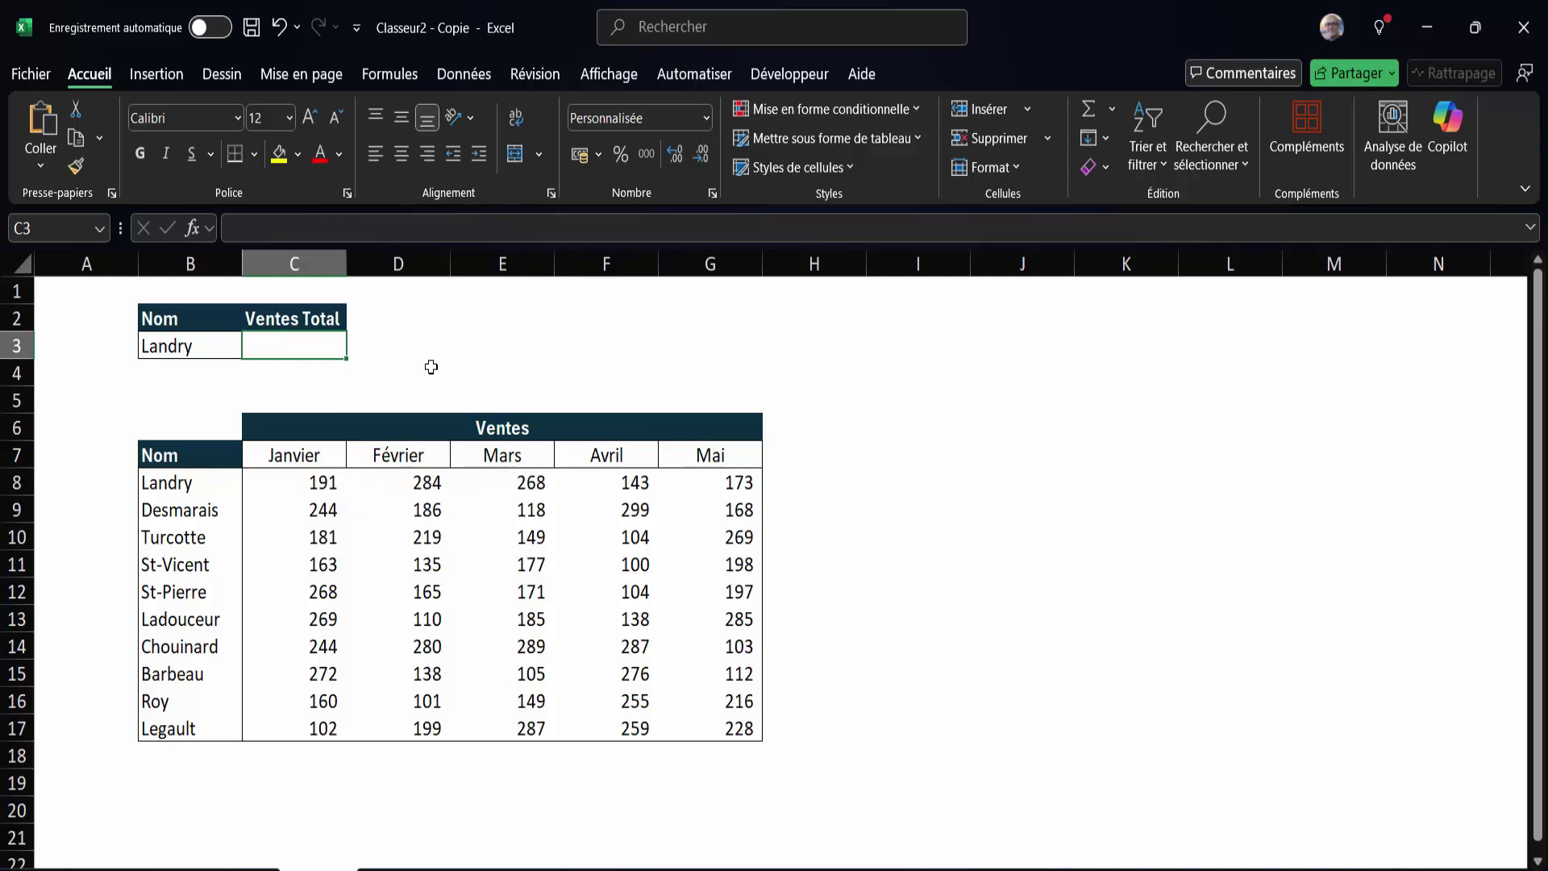
pyautogui.write('=')
pyautogui.click(319, 482)
pyautogui.write('+')
pyautogui.click(400, 482)
pyautogui.write('+')
pyautogui.click(520, 485)
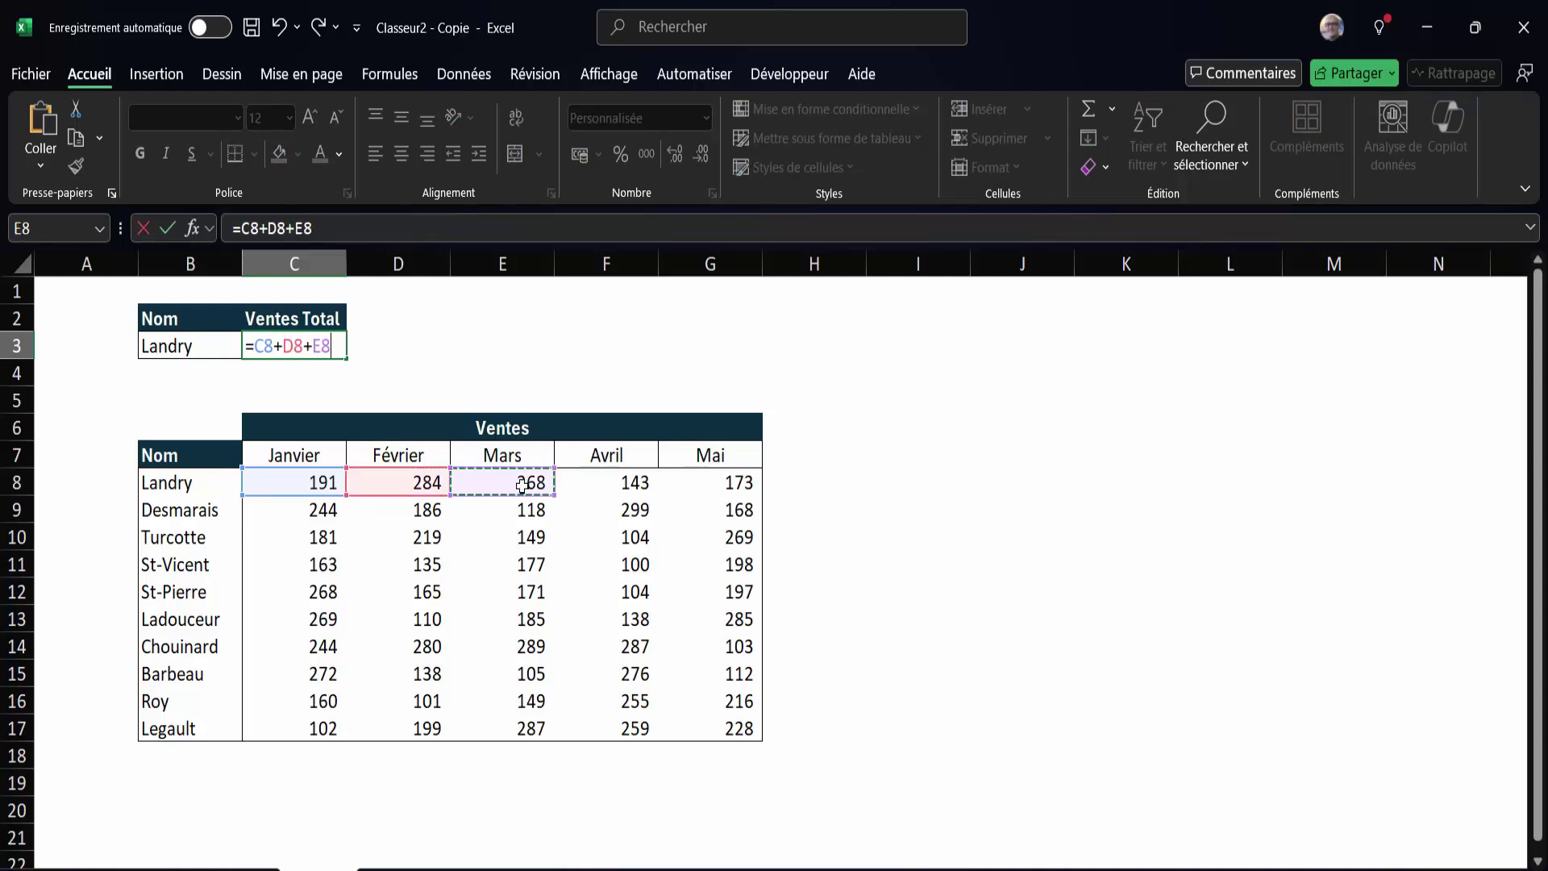
pyautogui.press('Escape')
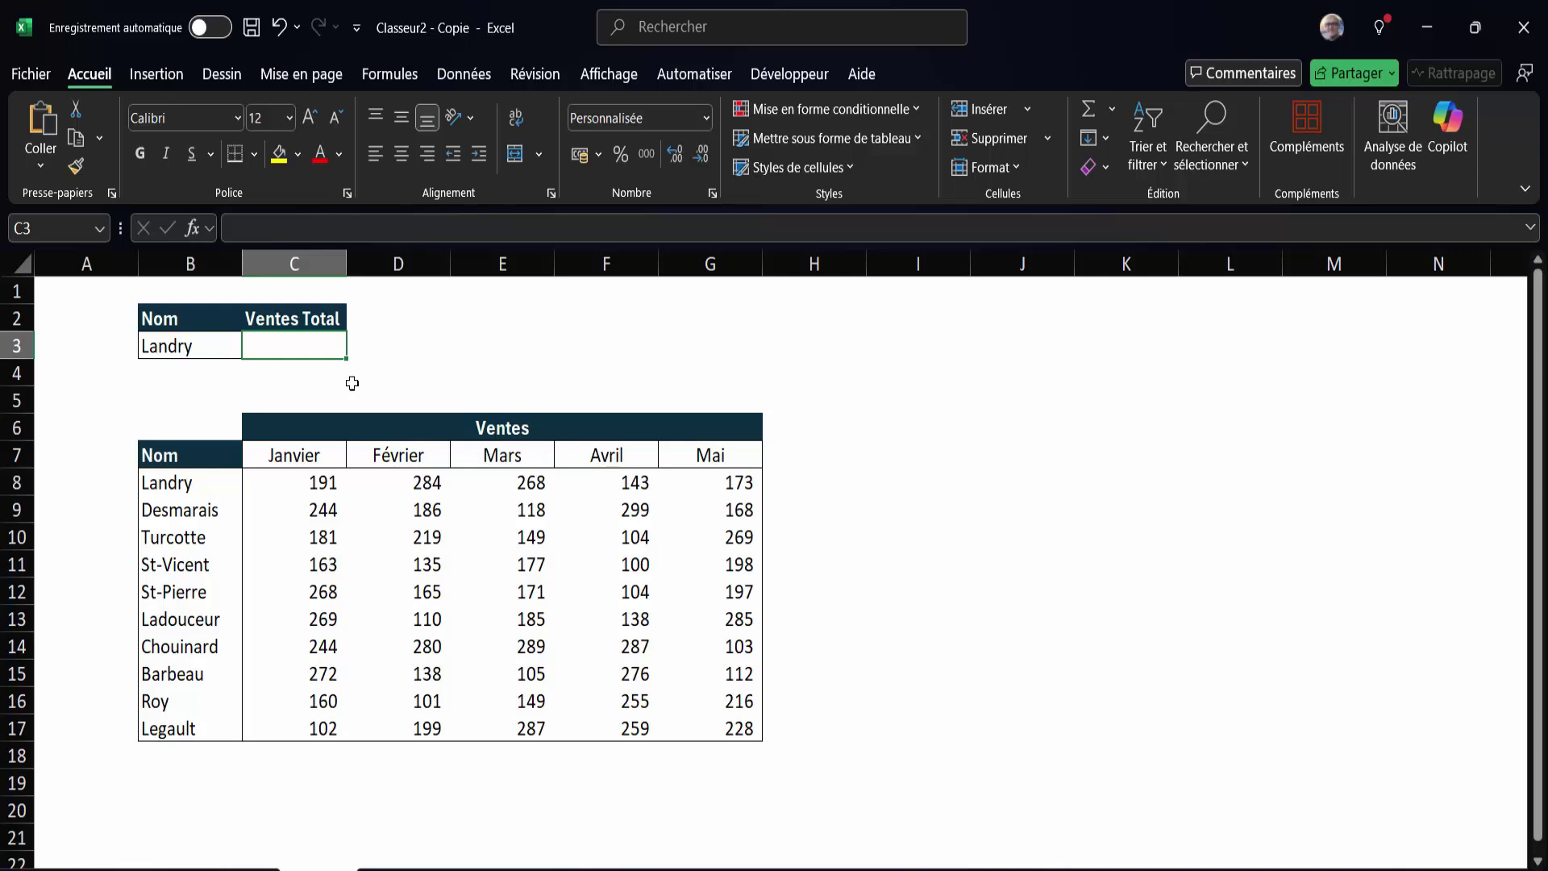
# Step: Enter =SOMME(RECHERCHEX(B3;B8:B17;C8:G17)) in C3, giving 1 059 for Landry
pyautogui.write('=')
pyautogui.write('somme(')
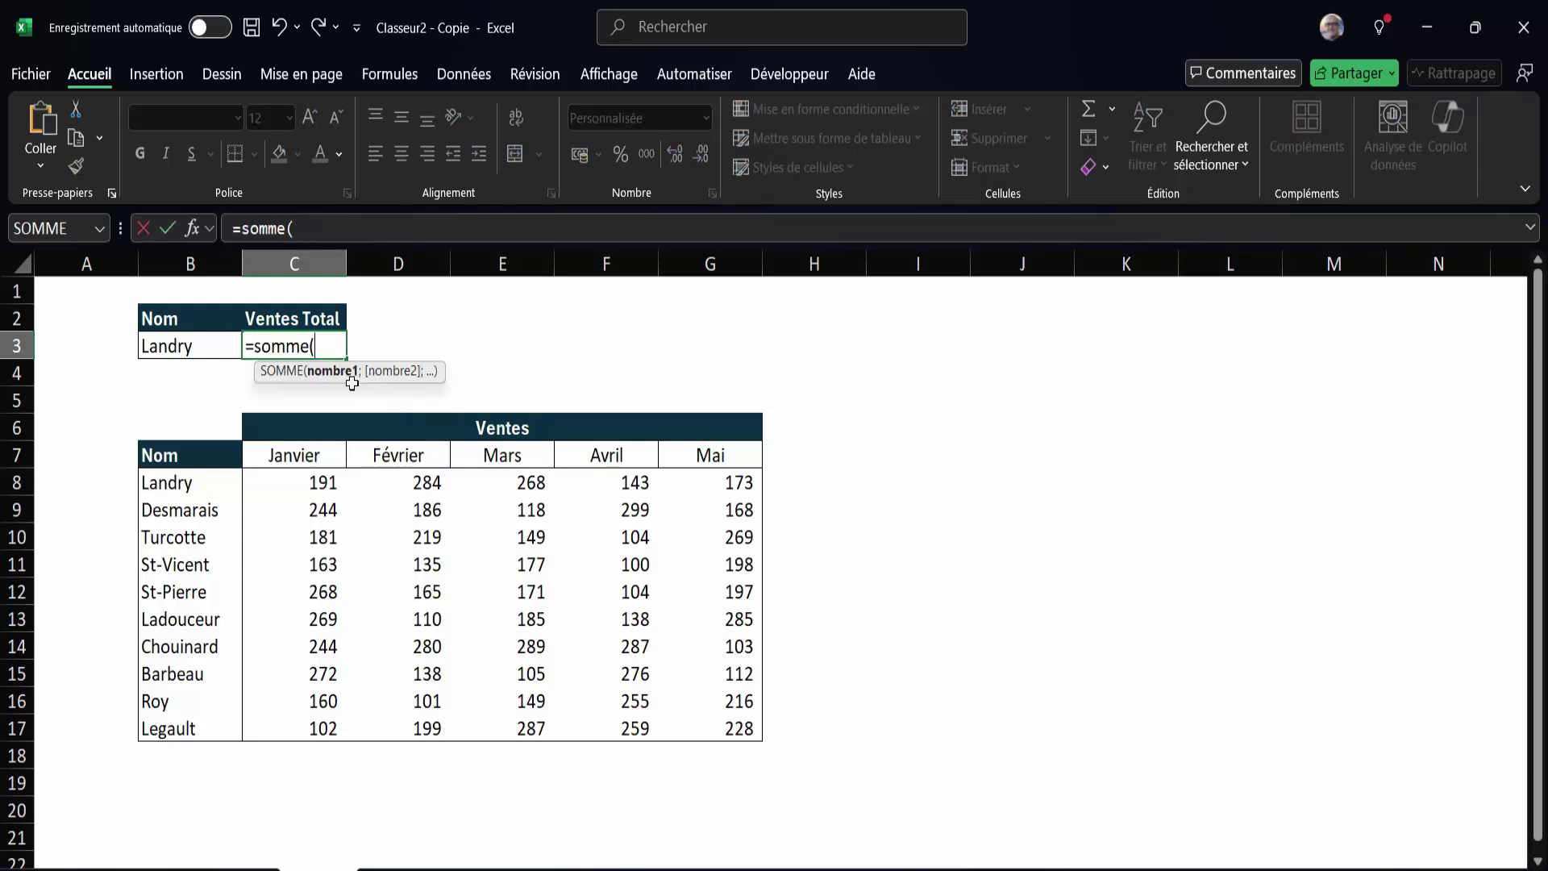
pyautogui.write('r')
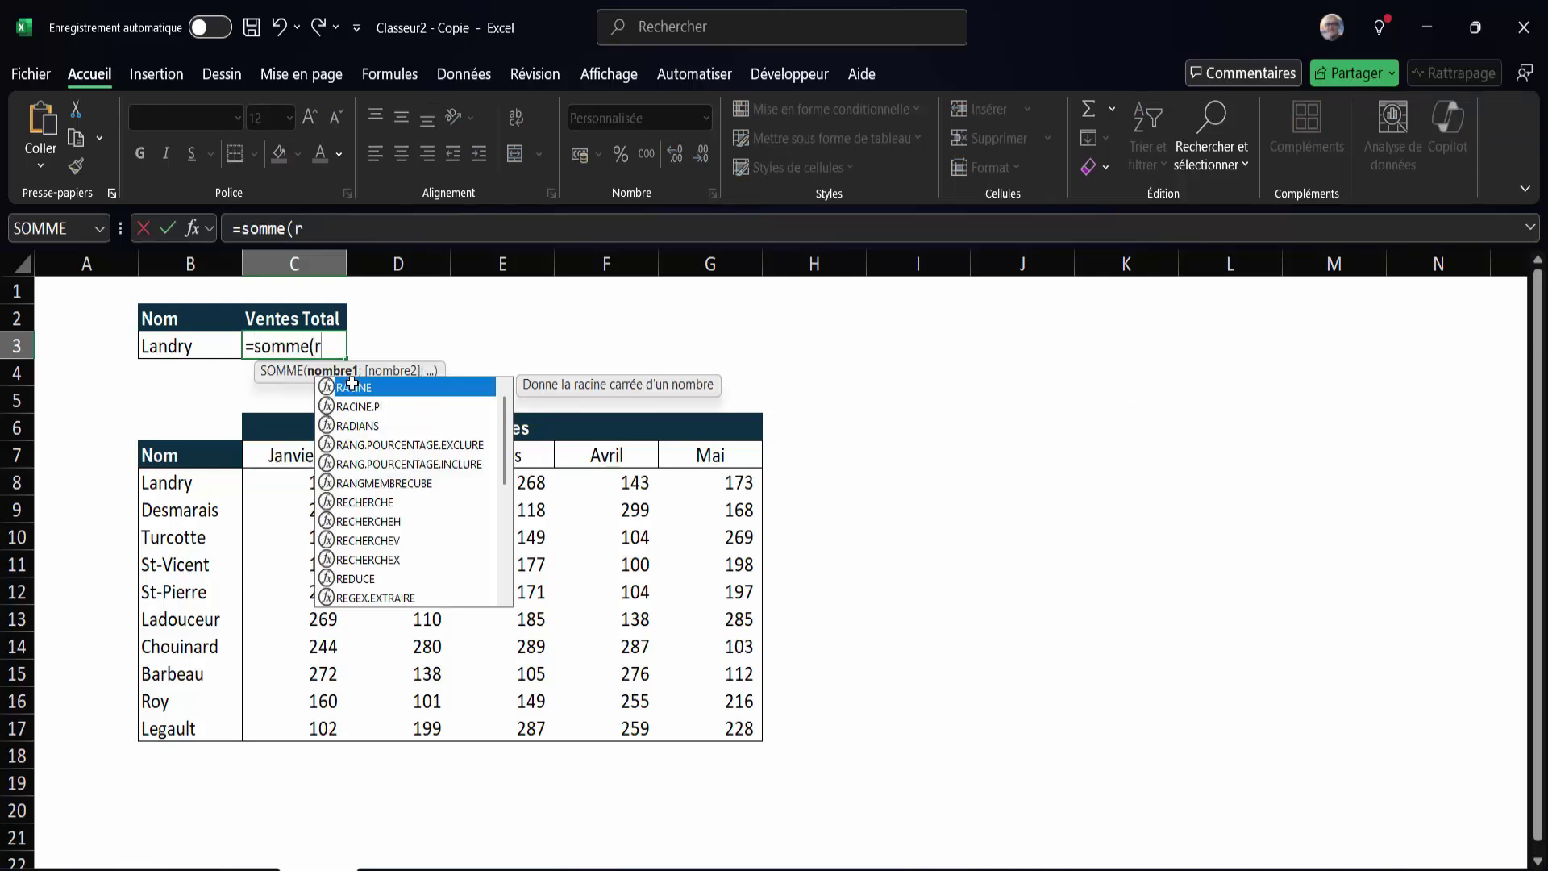
pyautogui.write('echerchex(')
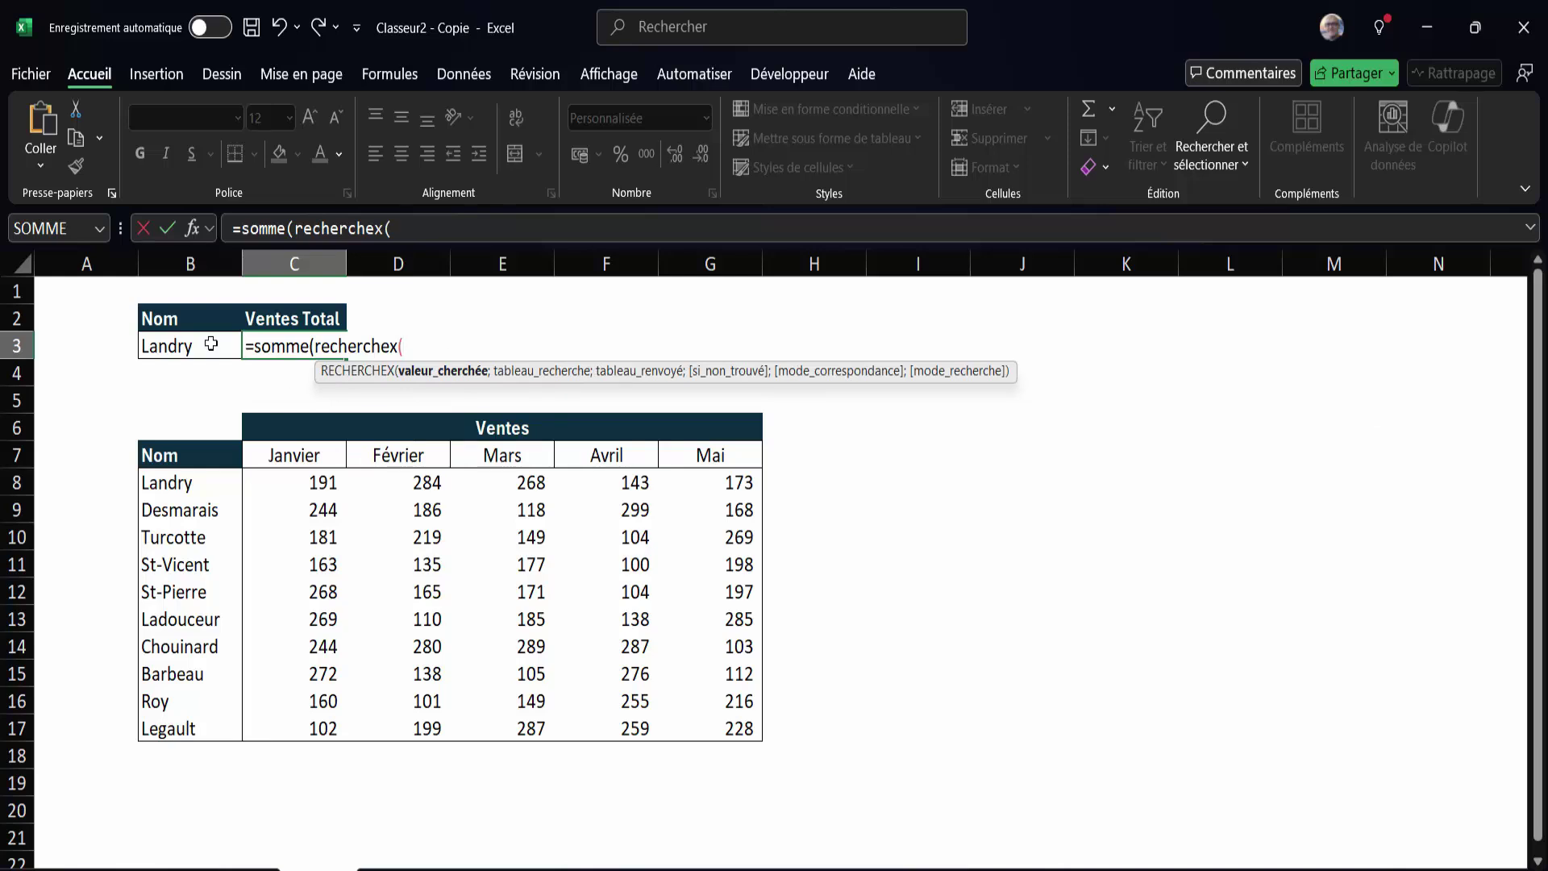
pyautogui.click(180, 349)
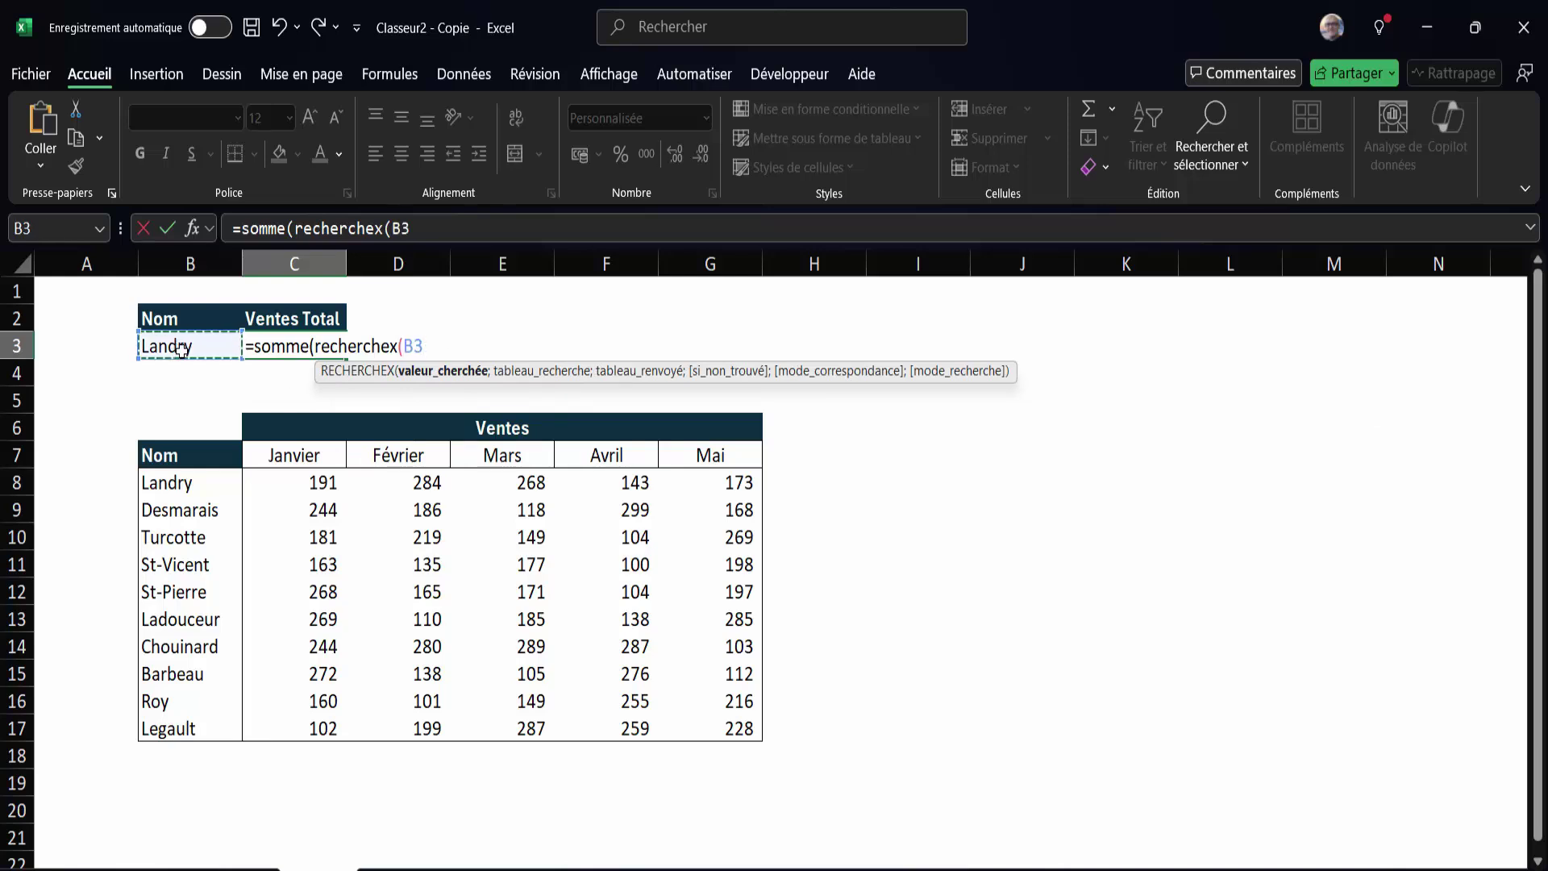
pyautogui.write(';')
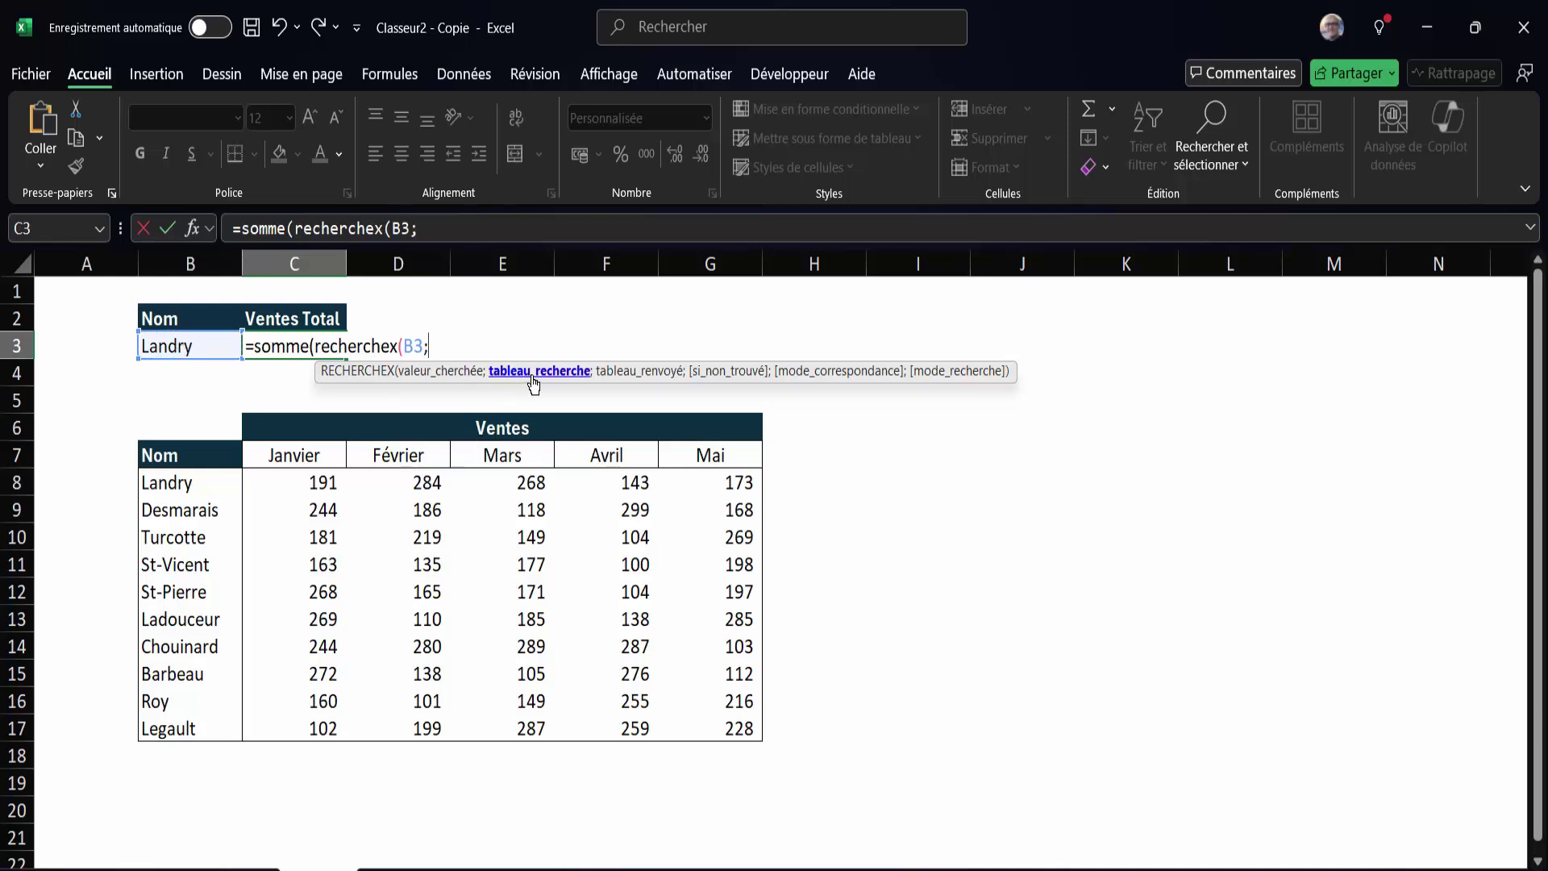
pyautogui.moveTo(192, 484); pyautogui.dragTo(189, 728)
pyautogui.write(';')
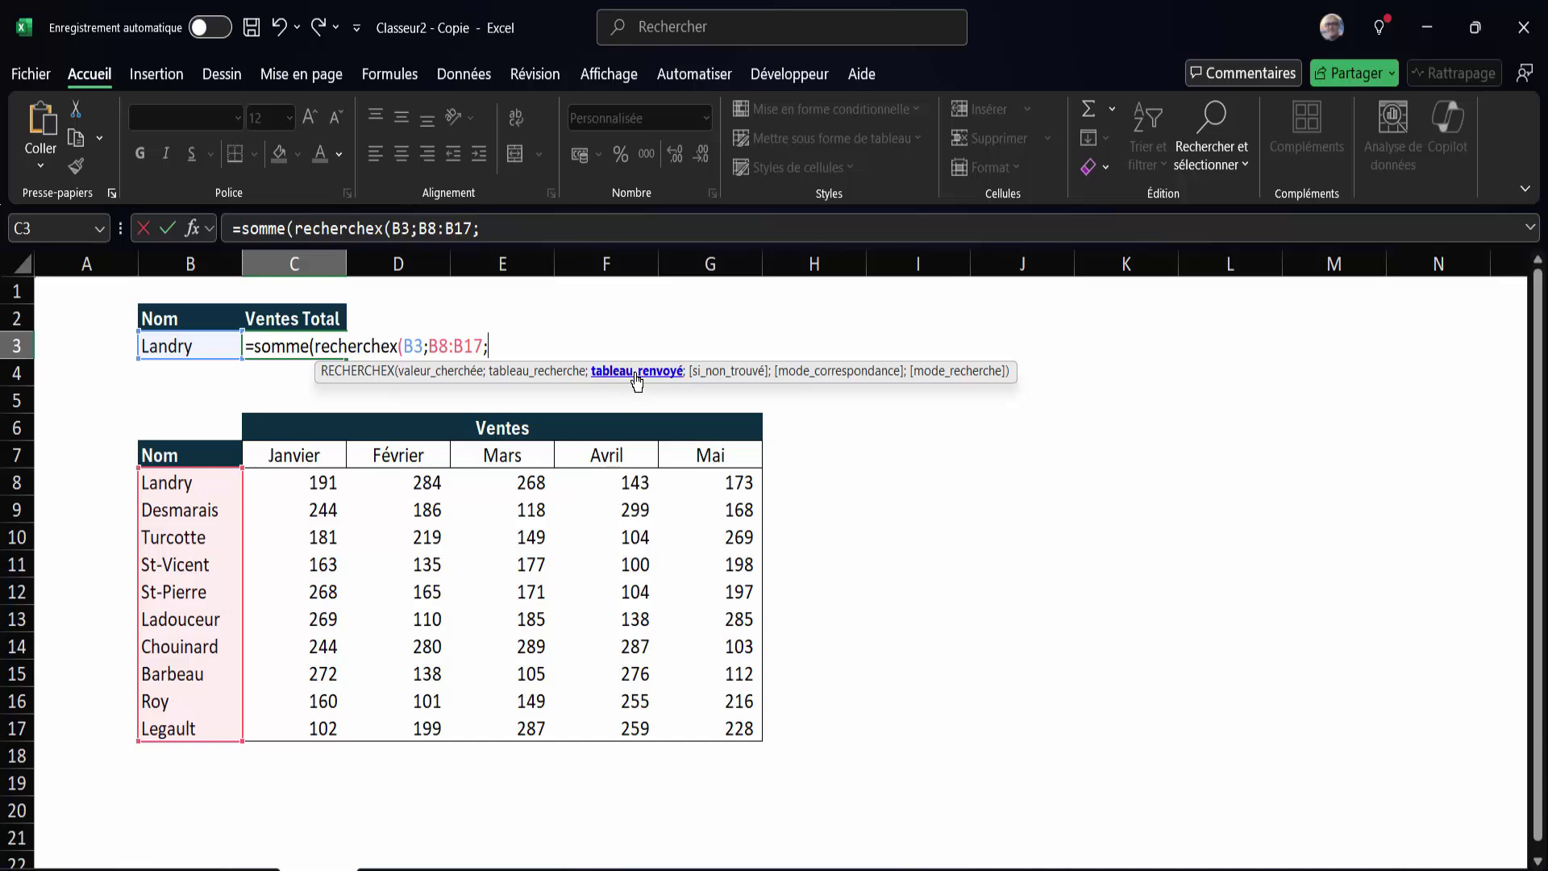
pyautogui.click(285, 483)
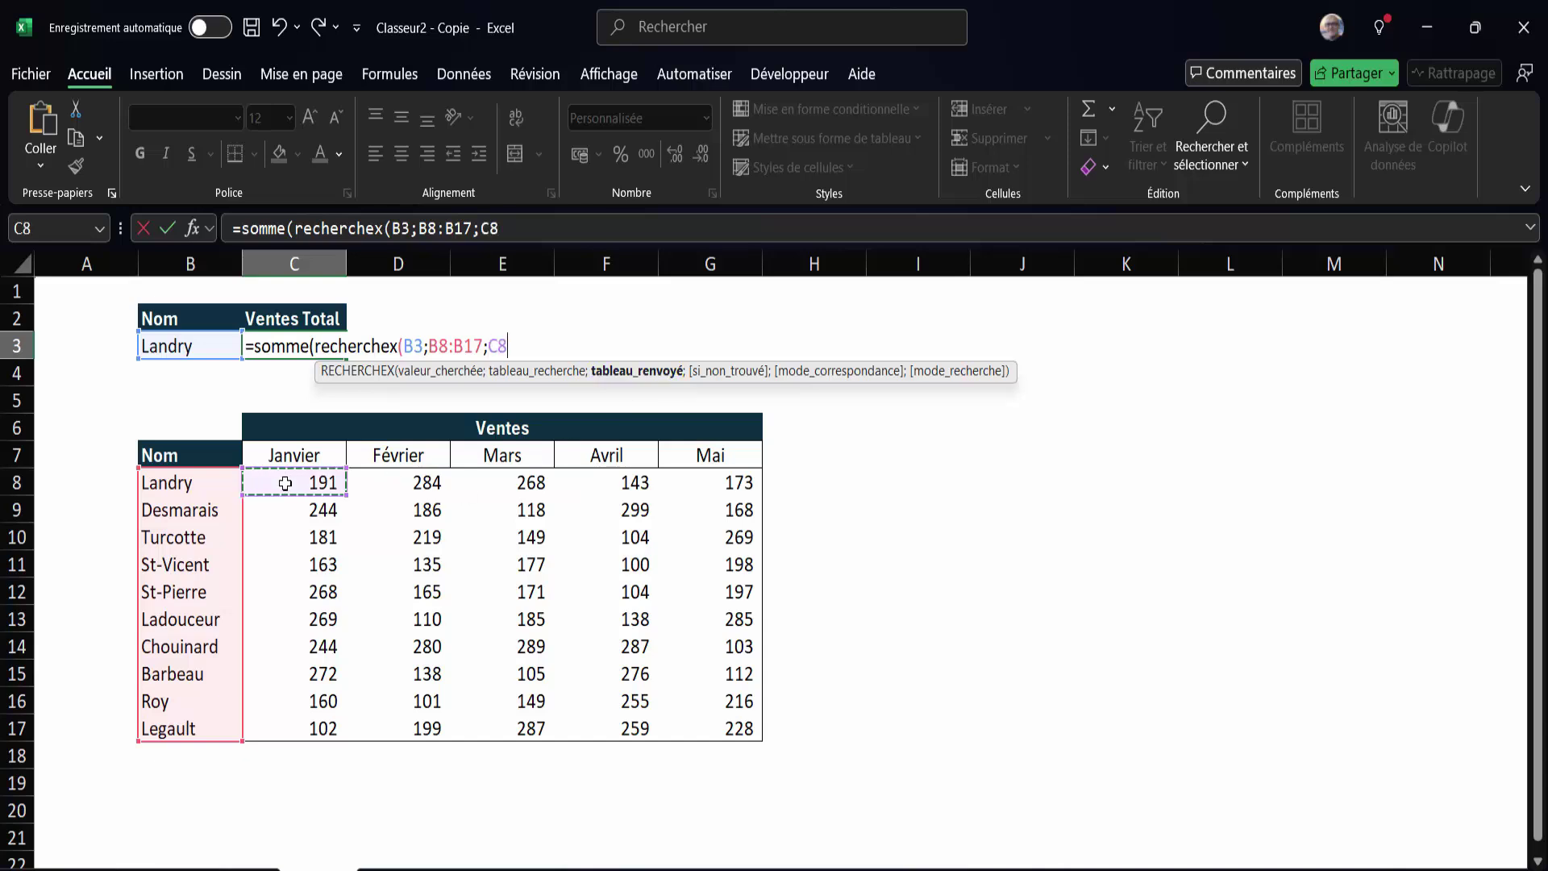
pyautogui.moveTo(286, 483)
pyautogui.mouseDown()
pyautogui.moveTo(690, 488)
pyautogui.moveTo(713, 730)
pyautogui.mouseUp()
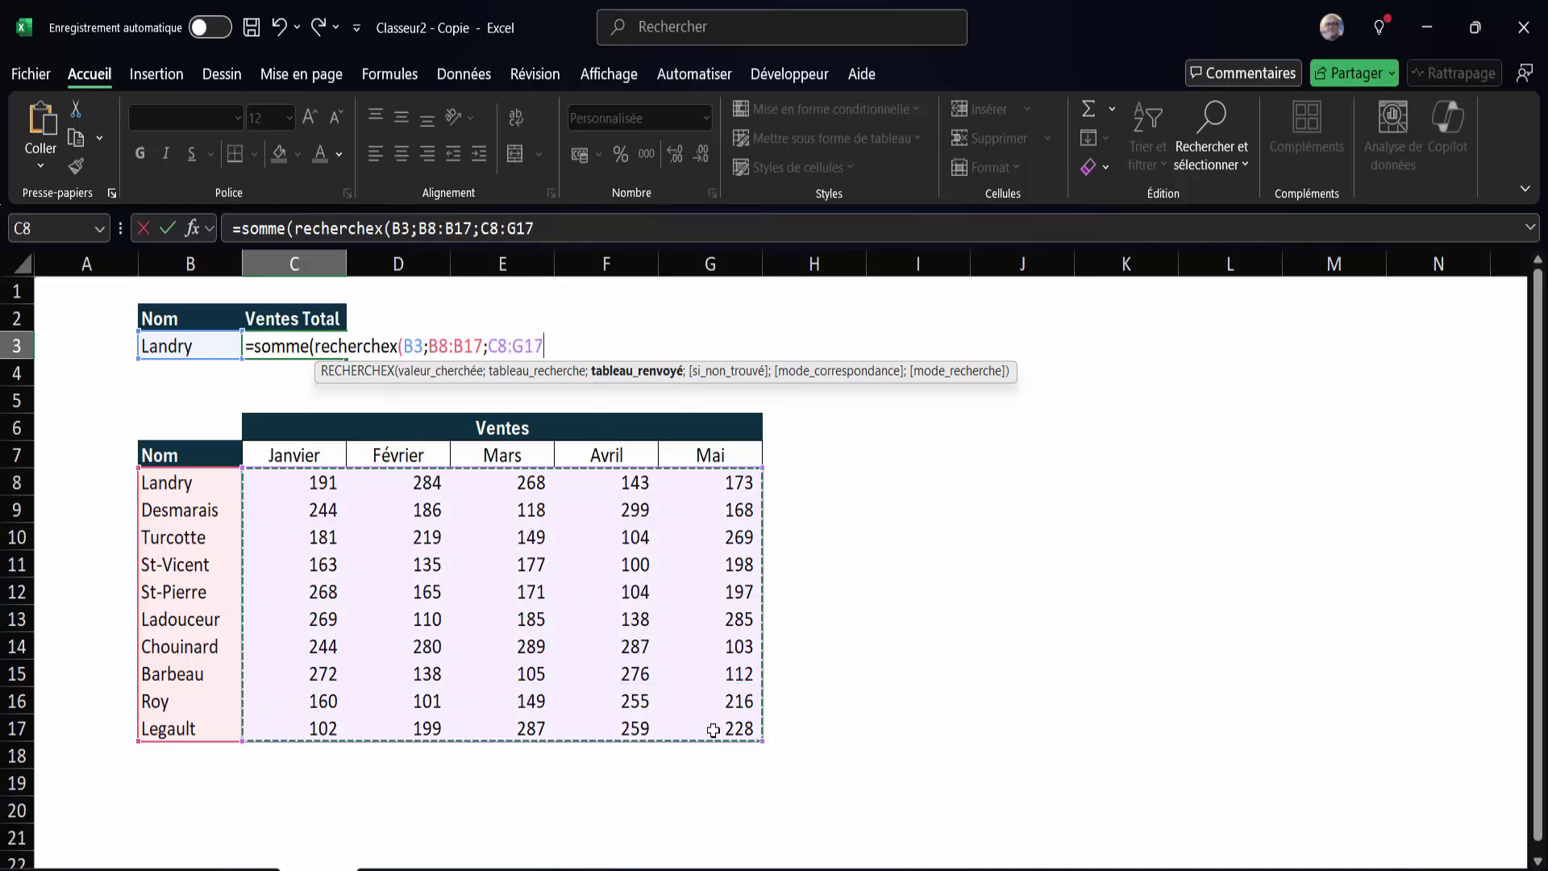
pyautogui.write(')')
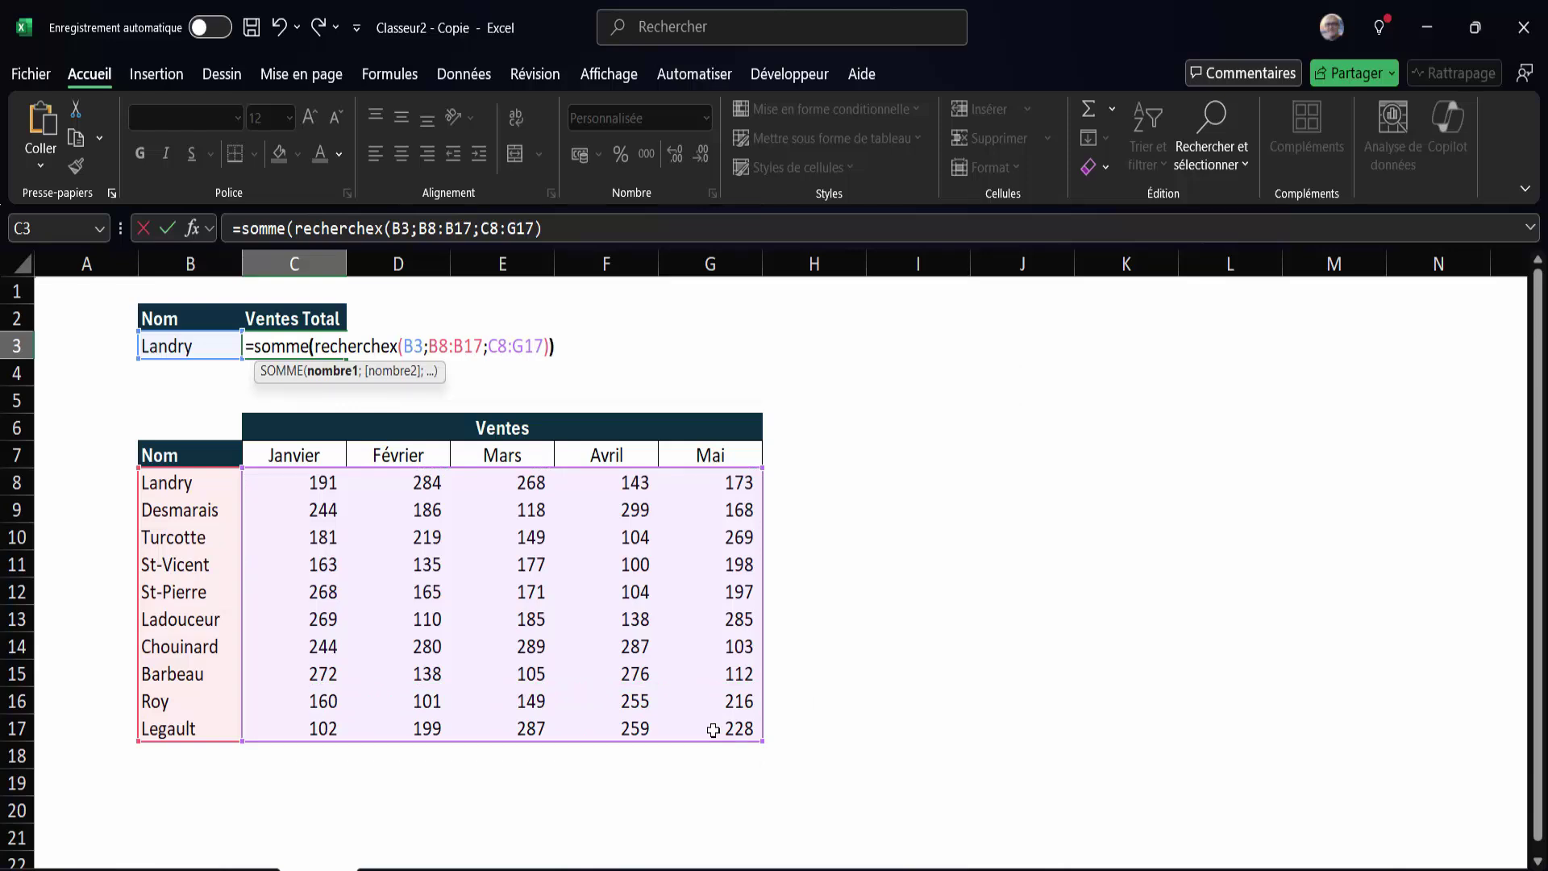
pyautogui.write(')')
pyautogui.press('Return')
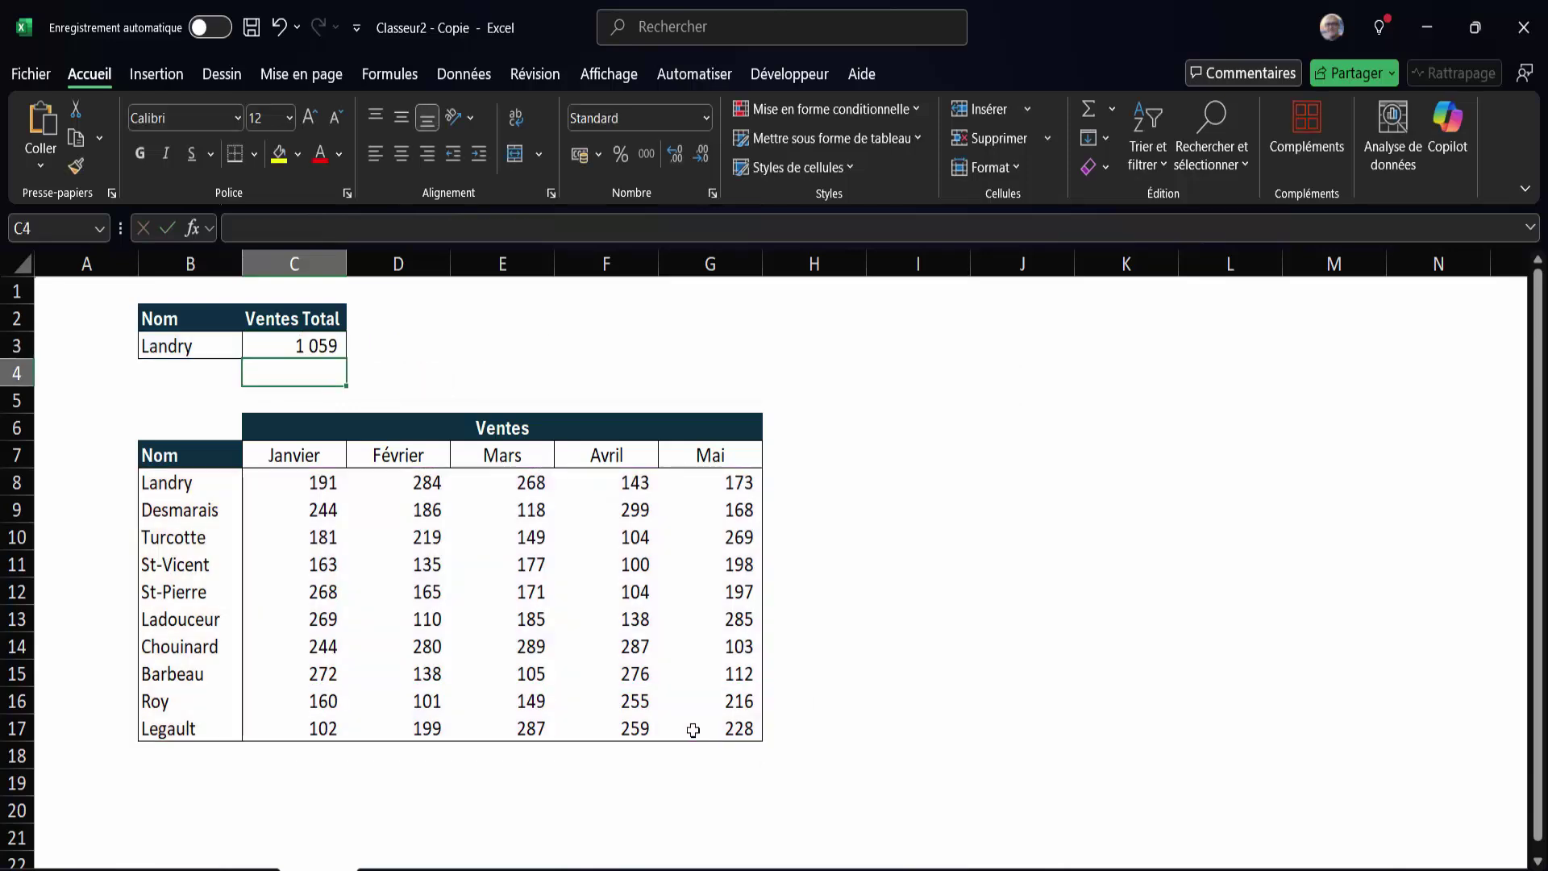
pyautogui.click(344, 349)
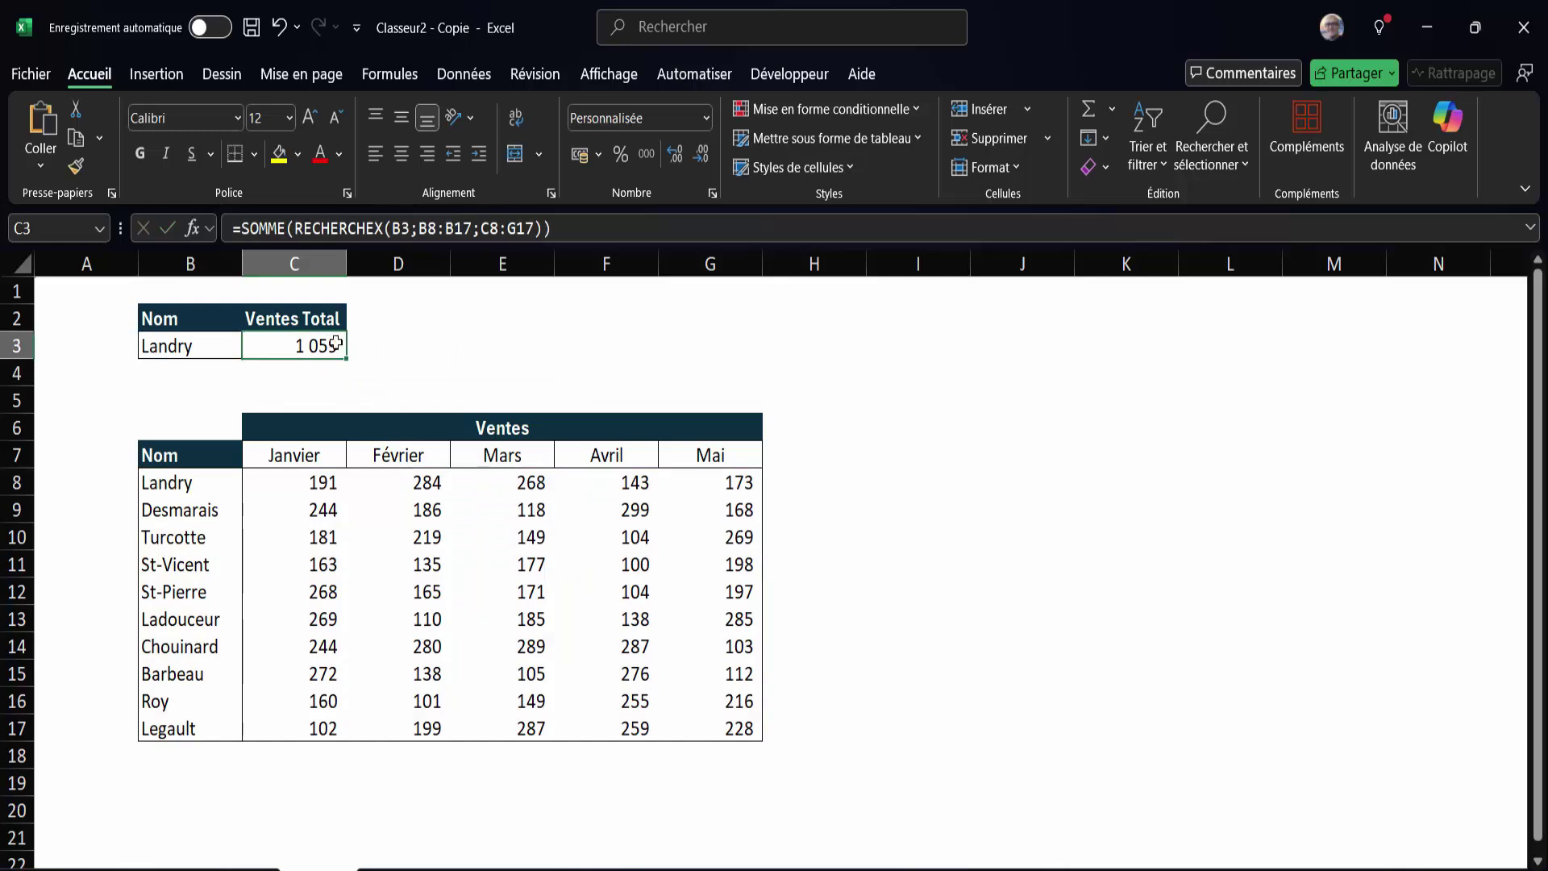
# Step: Add =SOMME(C8:G8) in I8 to check Landry's 1 059 total
pyautogui.click(204, 490)
pyautogui.moveTo(297, 484); pyautogui.dragTo(825, 486)
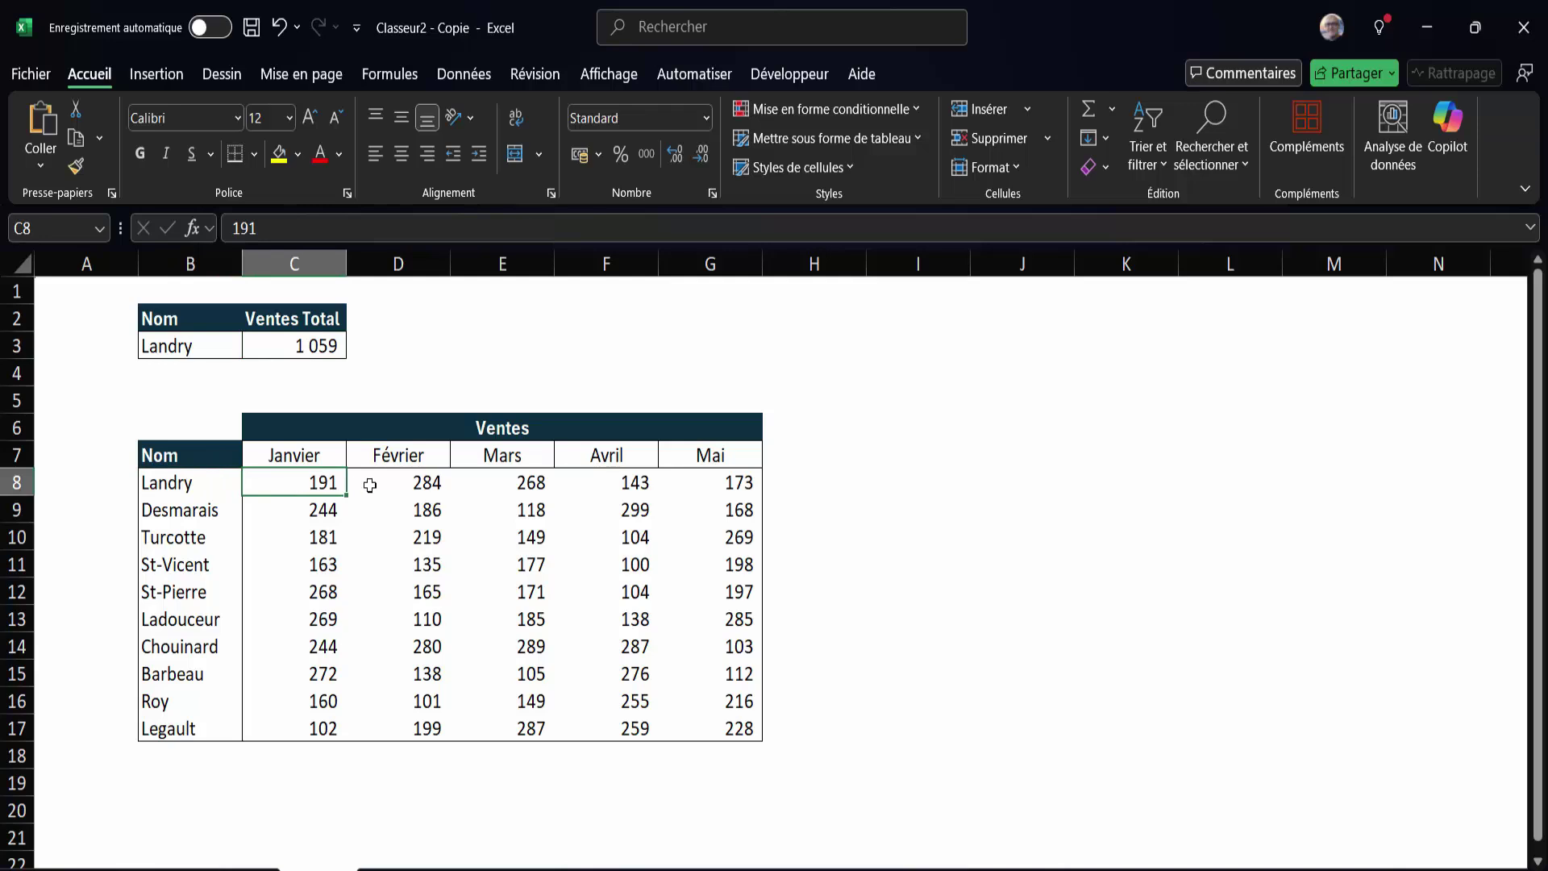
pyautogui.click(826, 484)
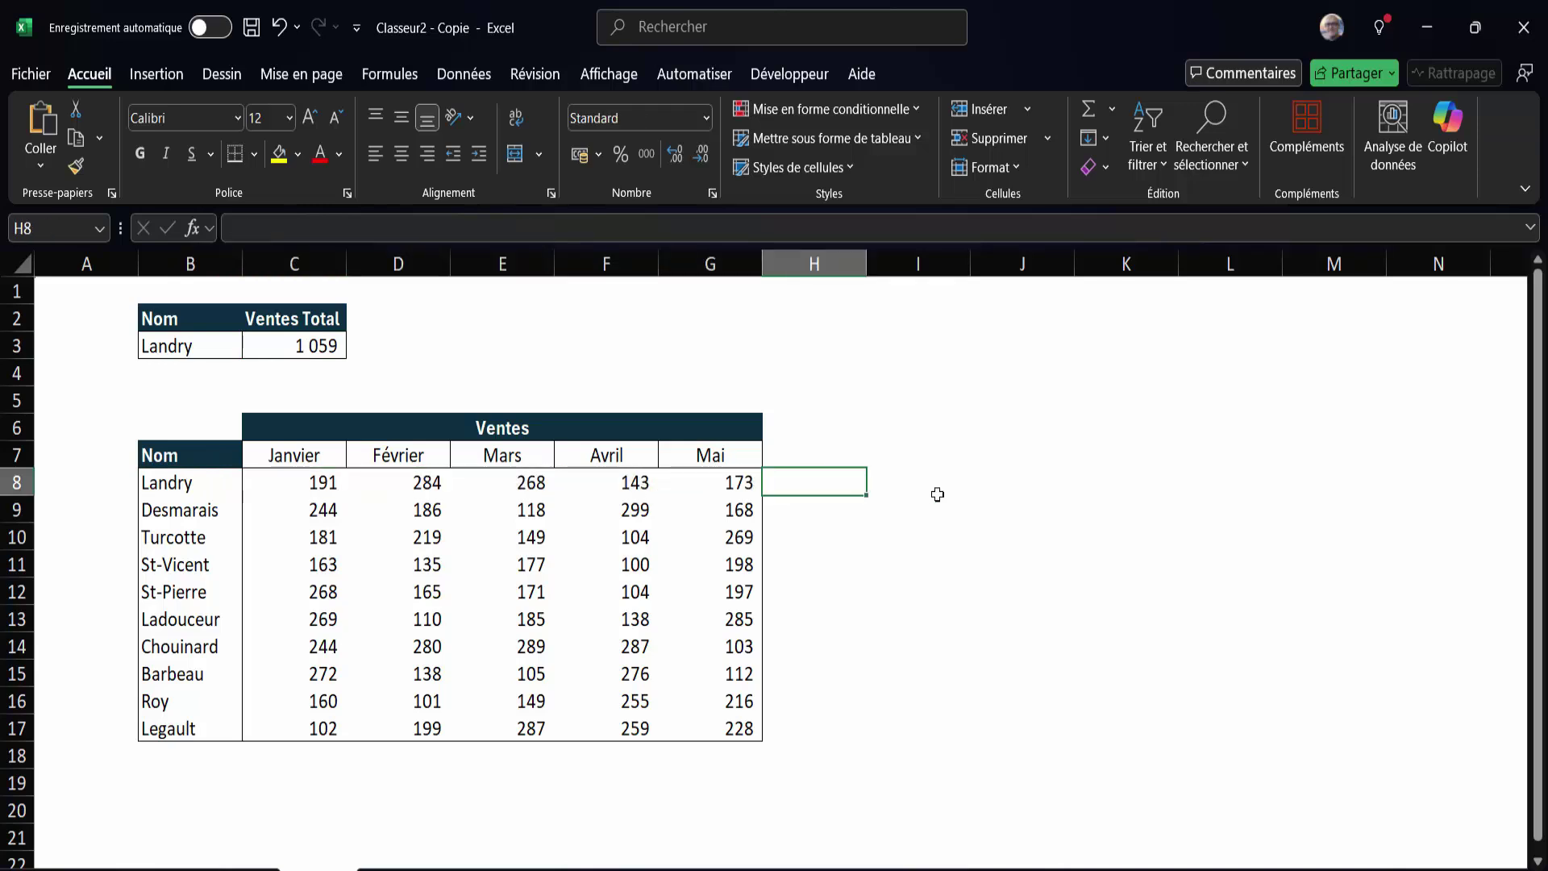
pyautogui.click(937, 494)
pyautogui.write('=')
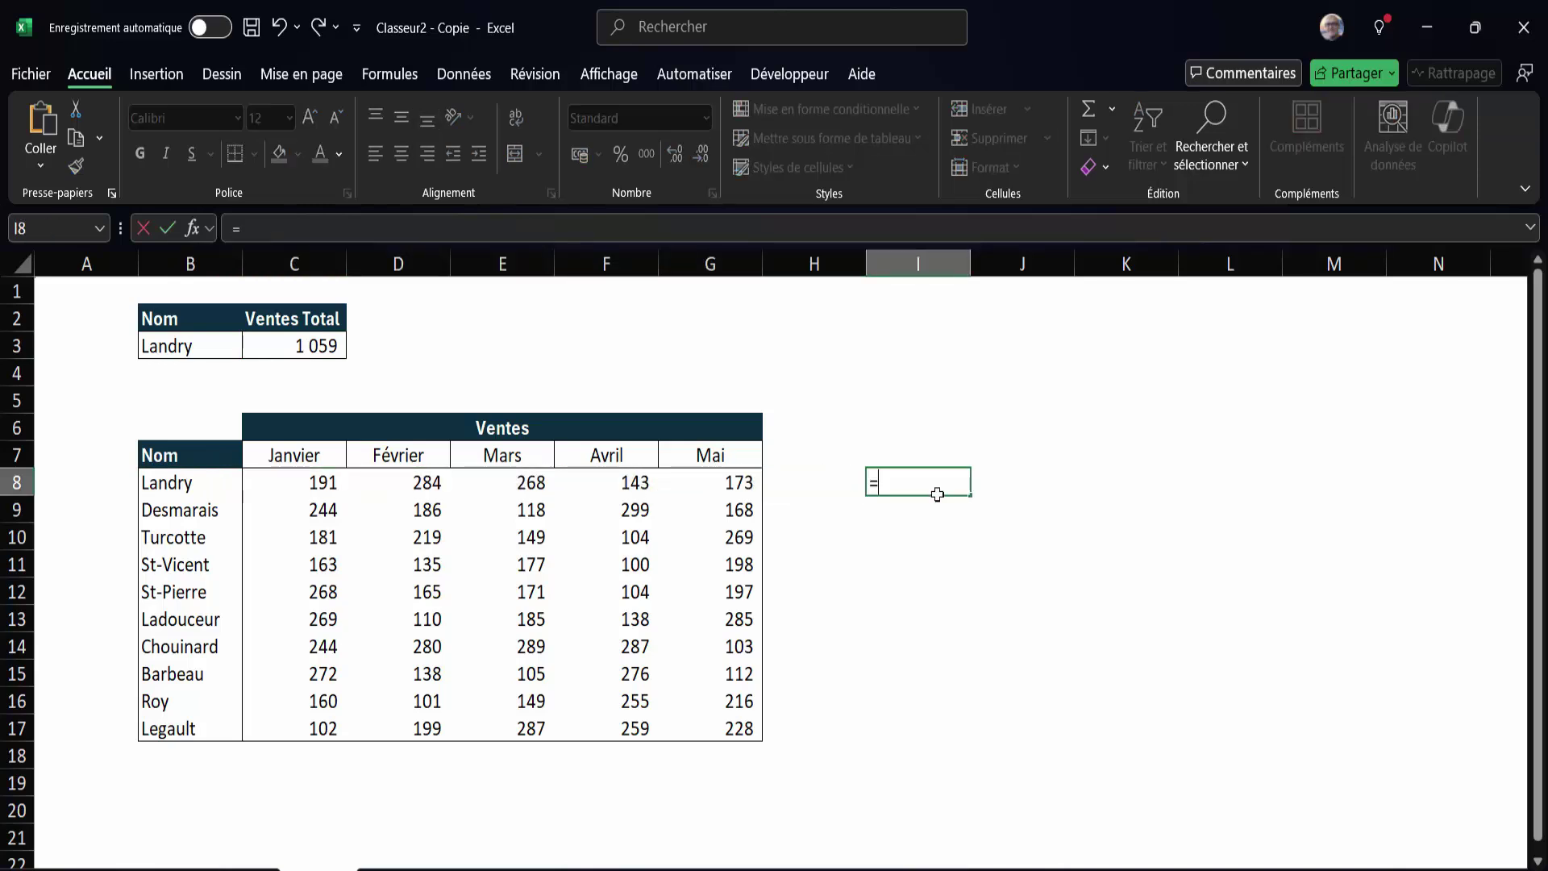
pyautogui.write('somme(')
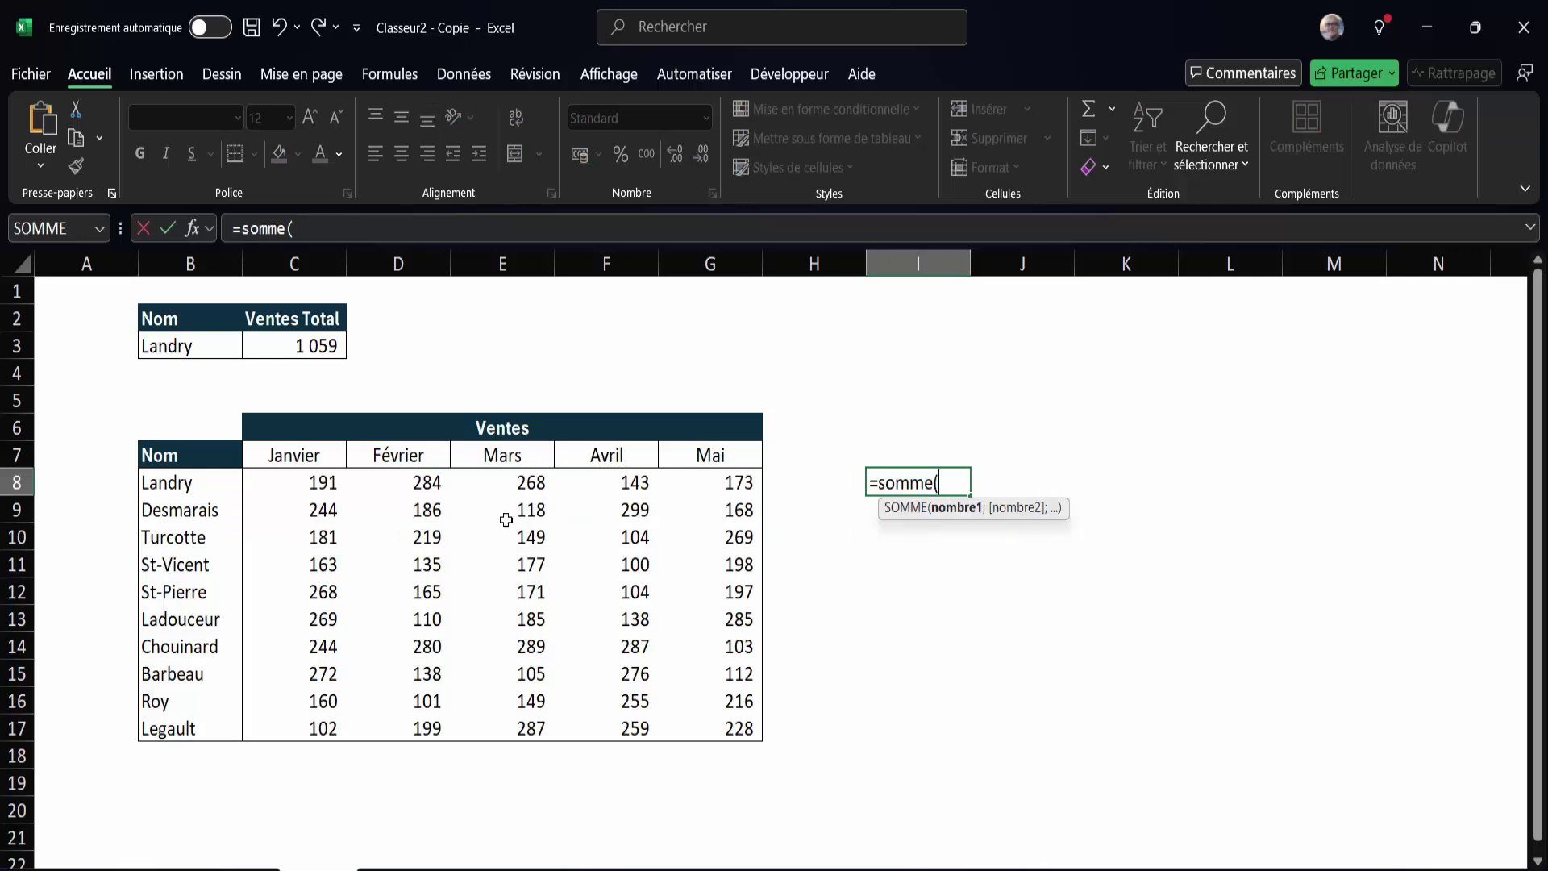
pyautogui.moveTo(322, 484); pyautogui.dragTo(707, 475)
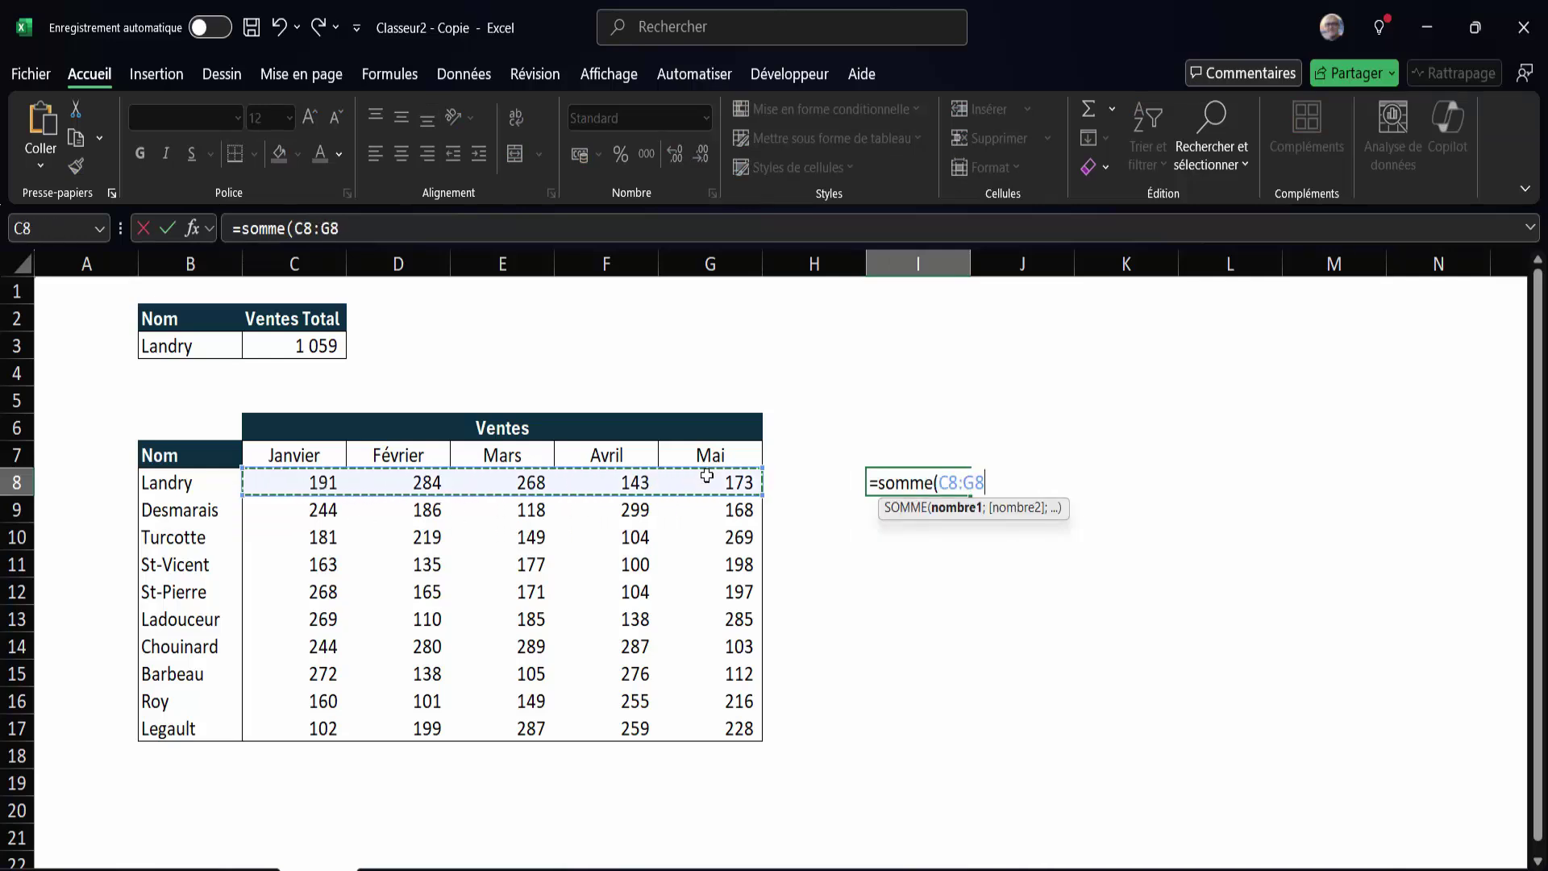
pyautogui.press('Return')
pyautogui.click(965, 487)
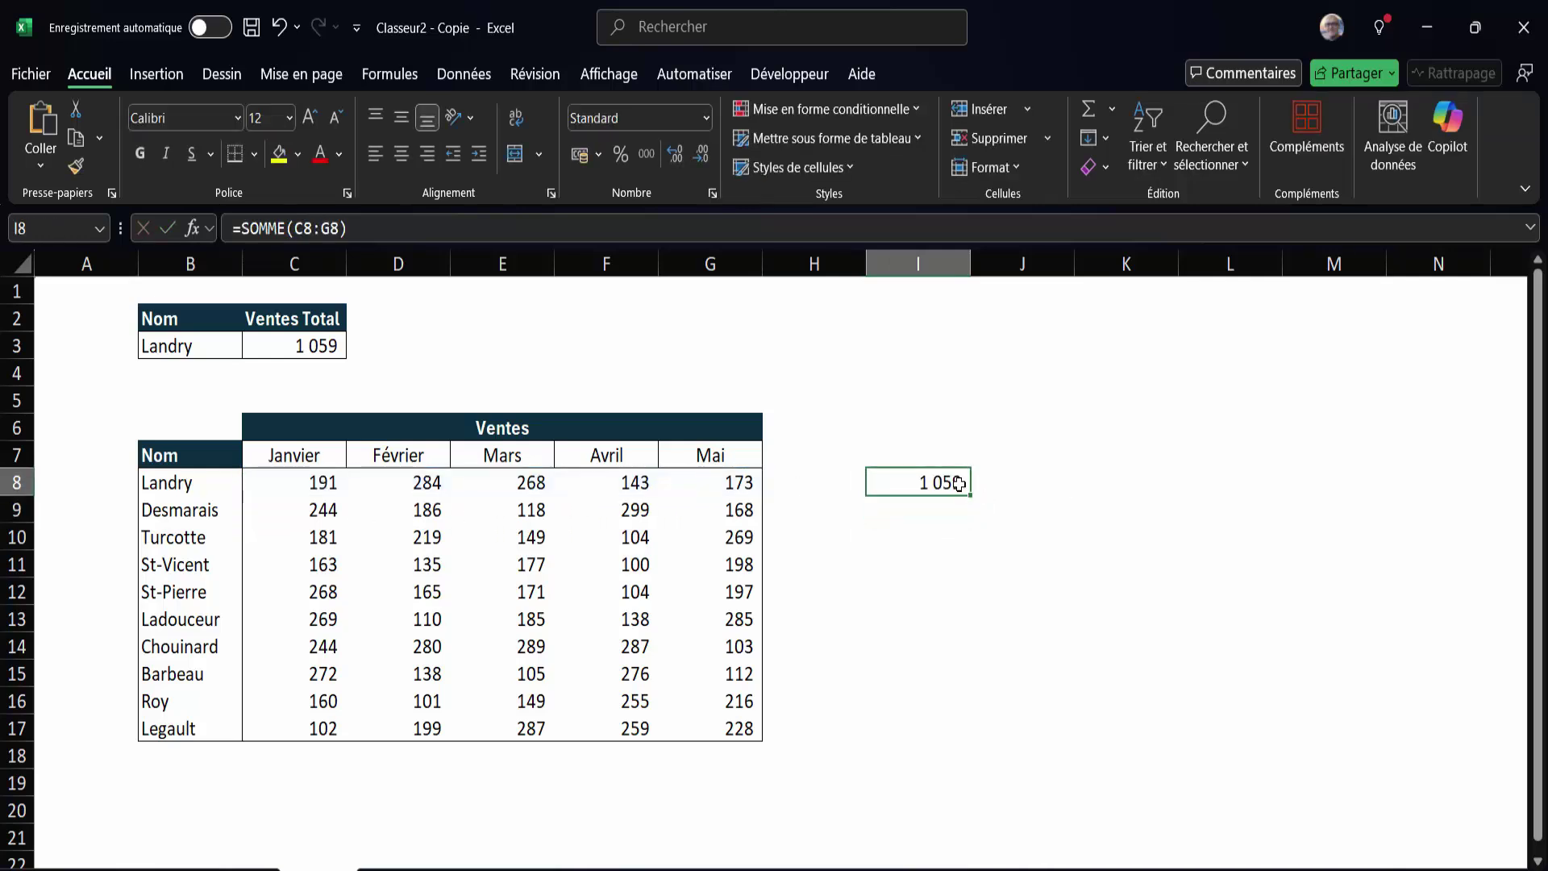
# Step: Pick St-Vicent from the B3 name dropdown
pyautogui.click(230, 350)
pyautogui.click(251, 347)
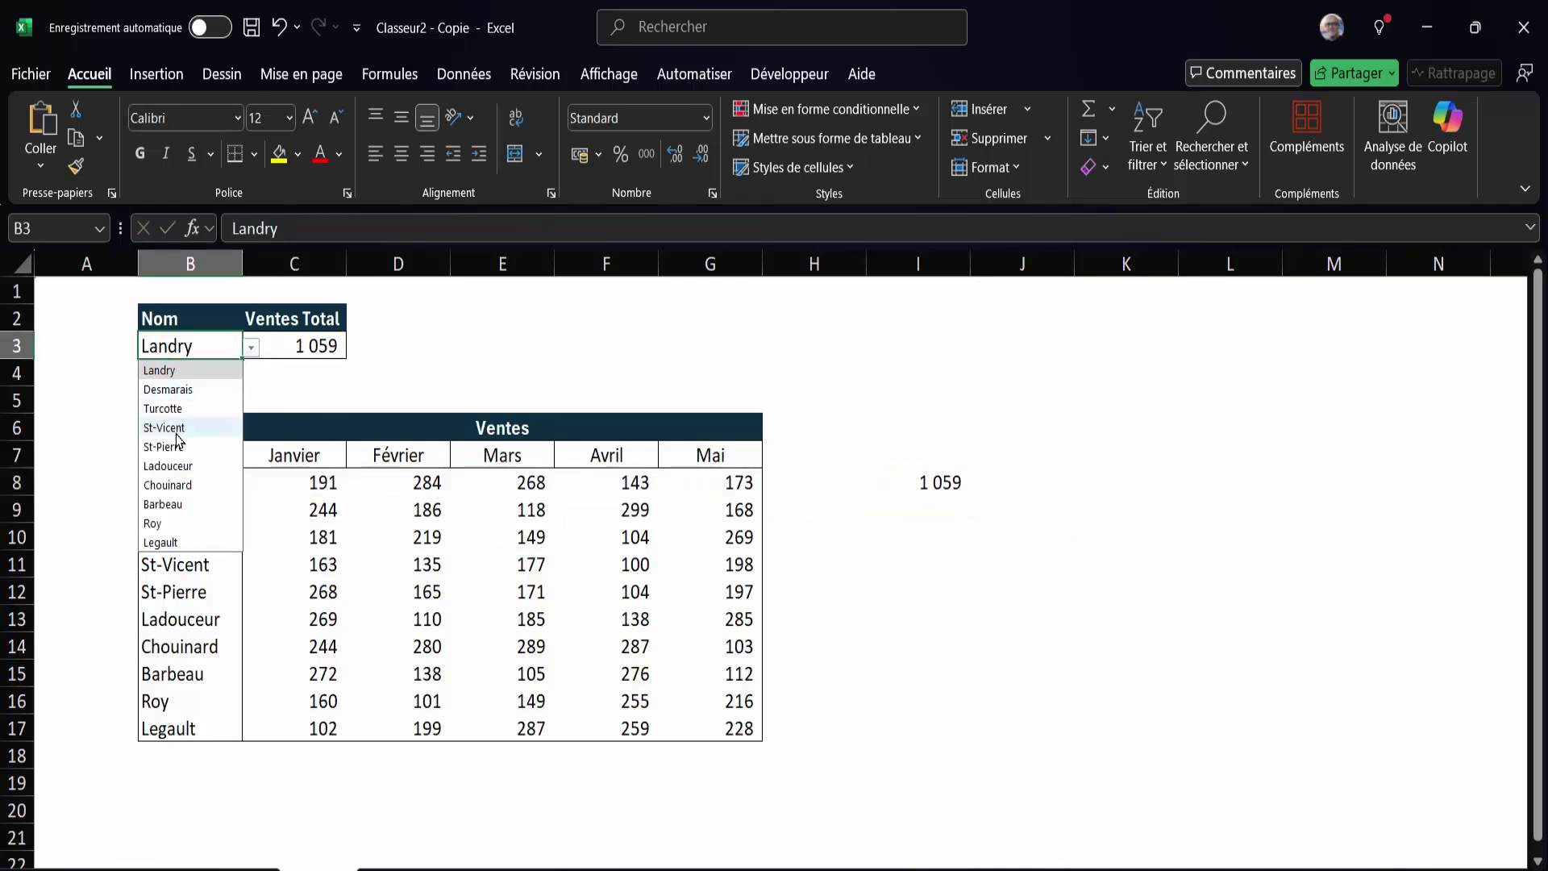
pyautogui.click(177, 434)
# Step: Add =SOMME(C11:G11) in I11 to check St-Vicent's 773 total
pyautogui.click(170, 578)
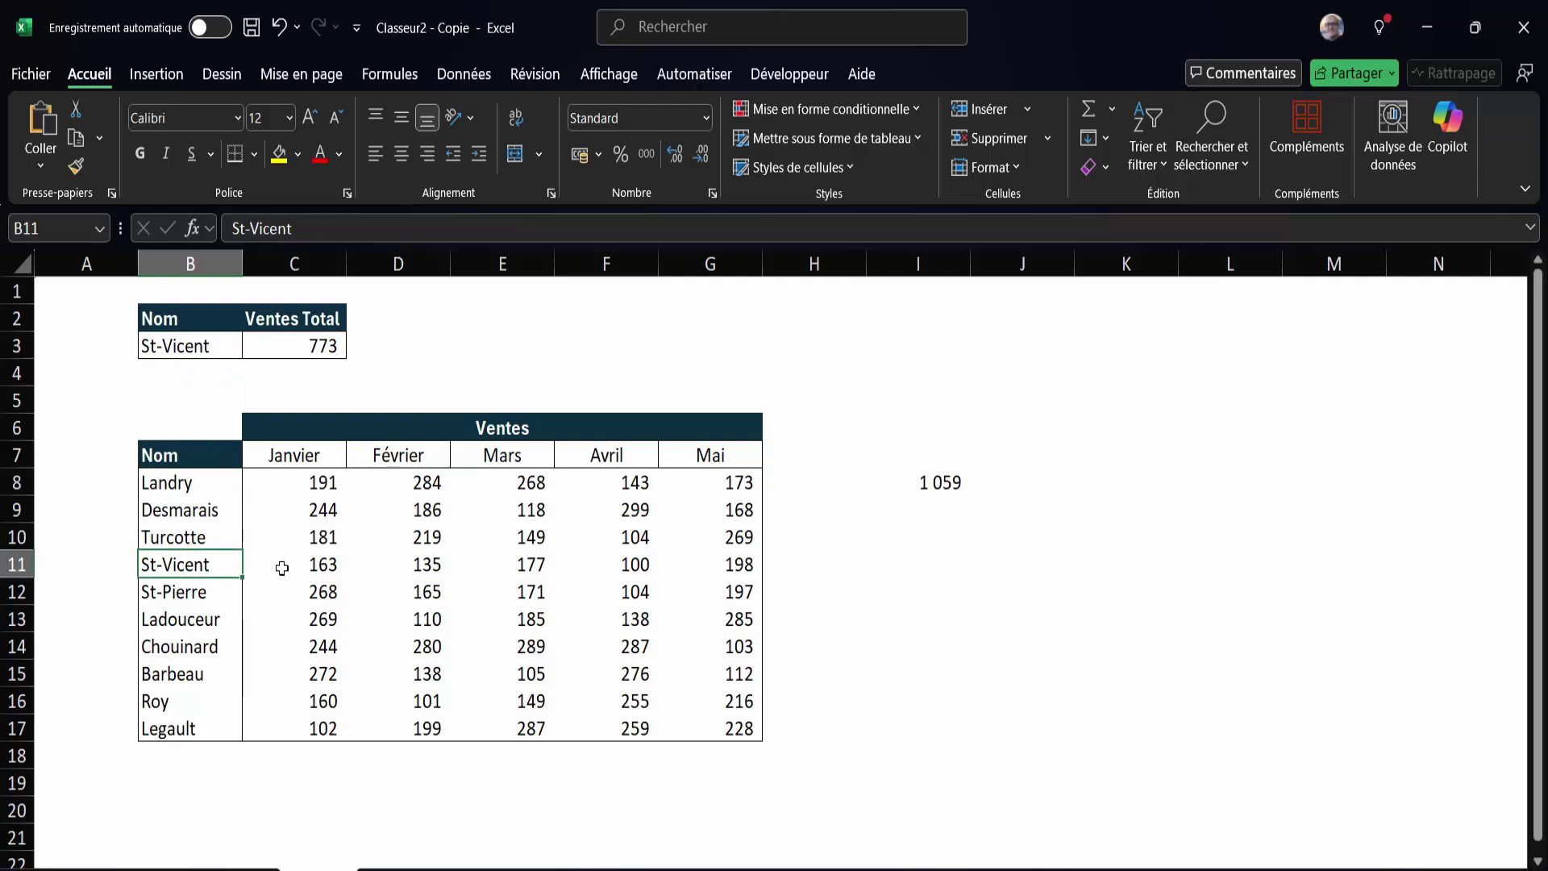
pyautogui.click(286, 574)
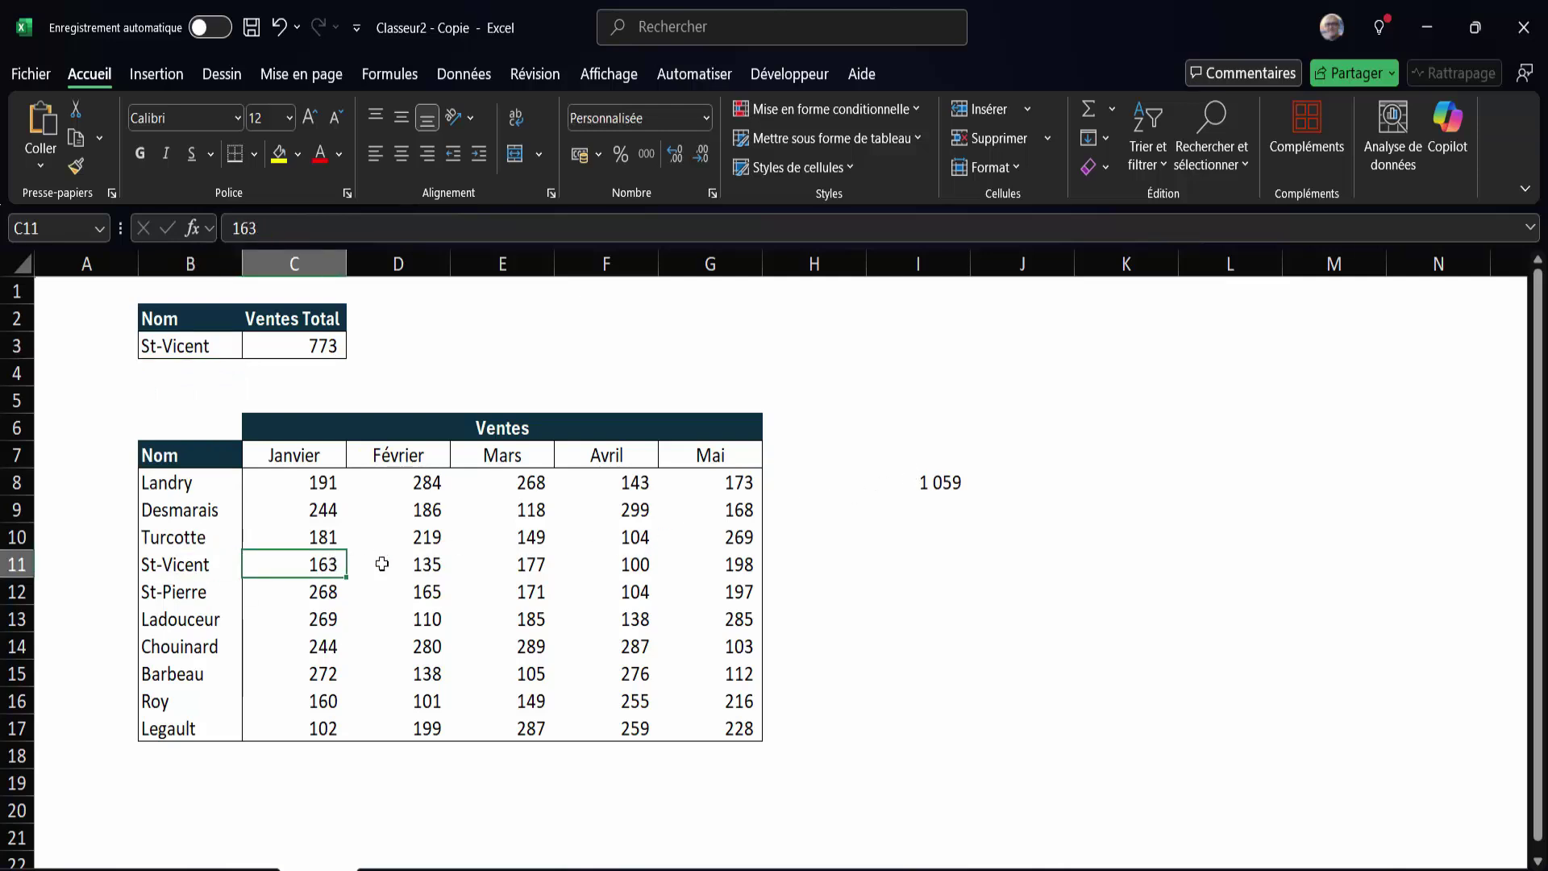
pyautogui.click(928, 559)
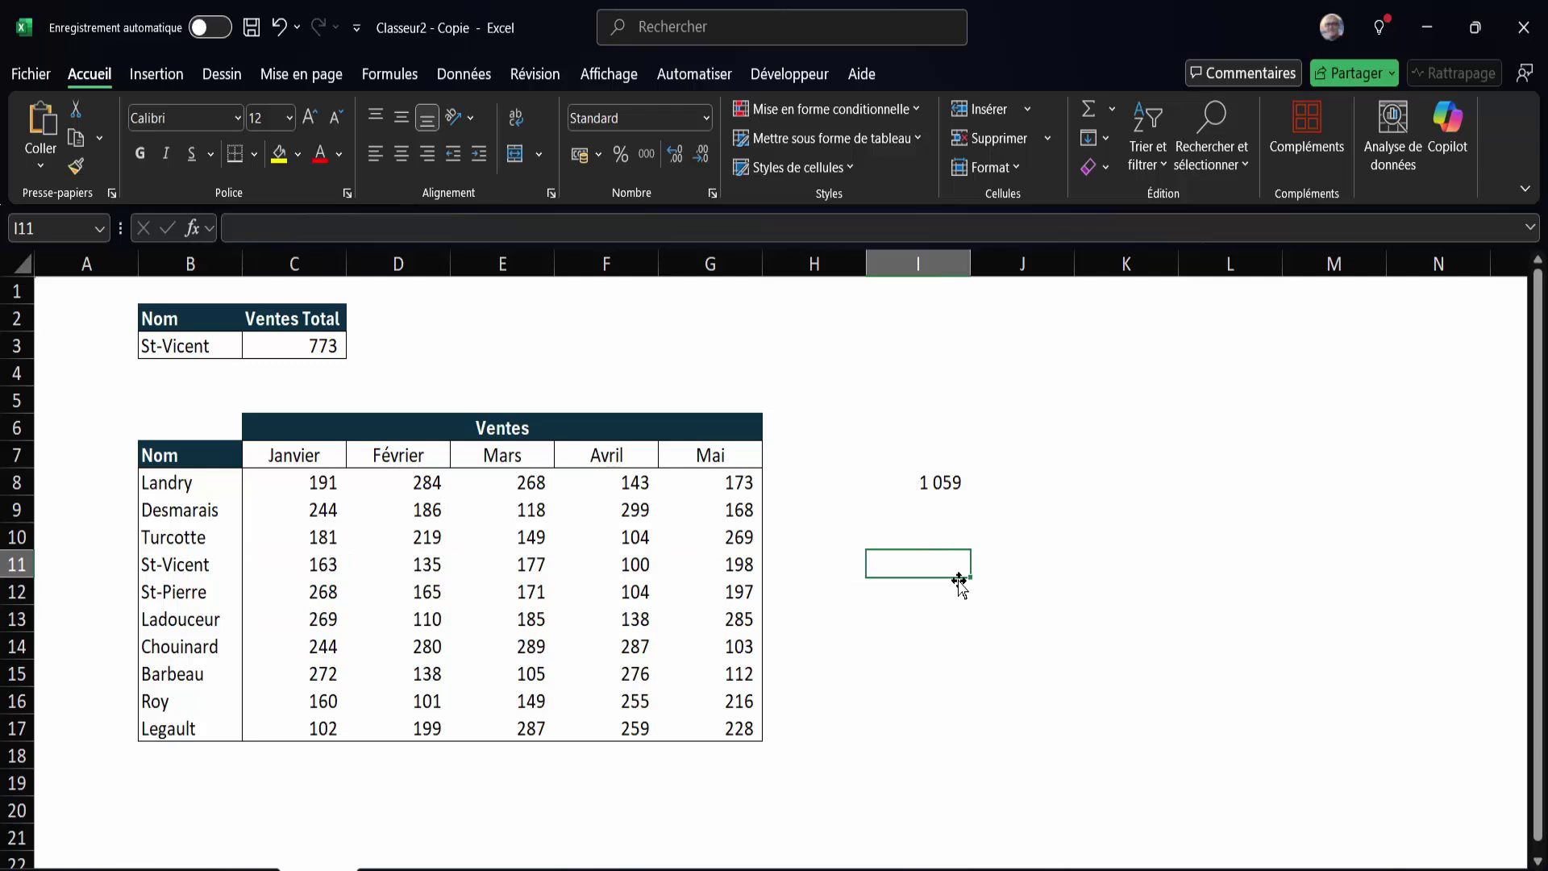
pyautogui.write('=somme(')
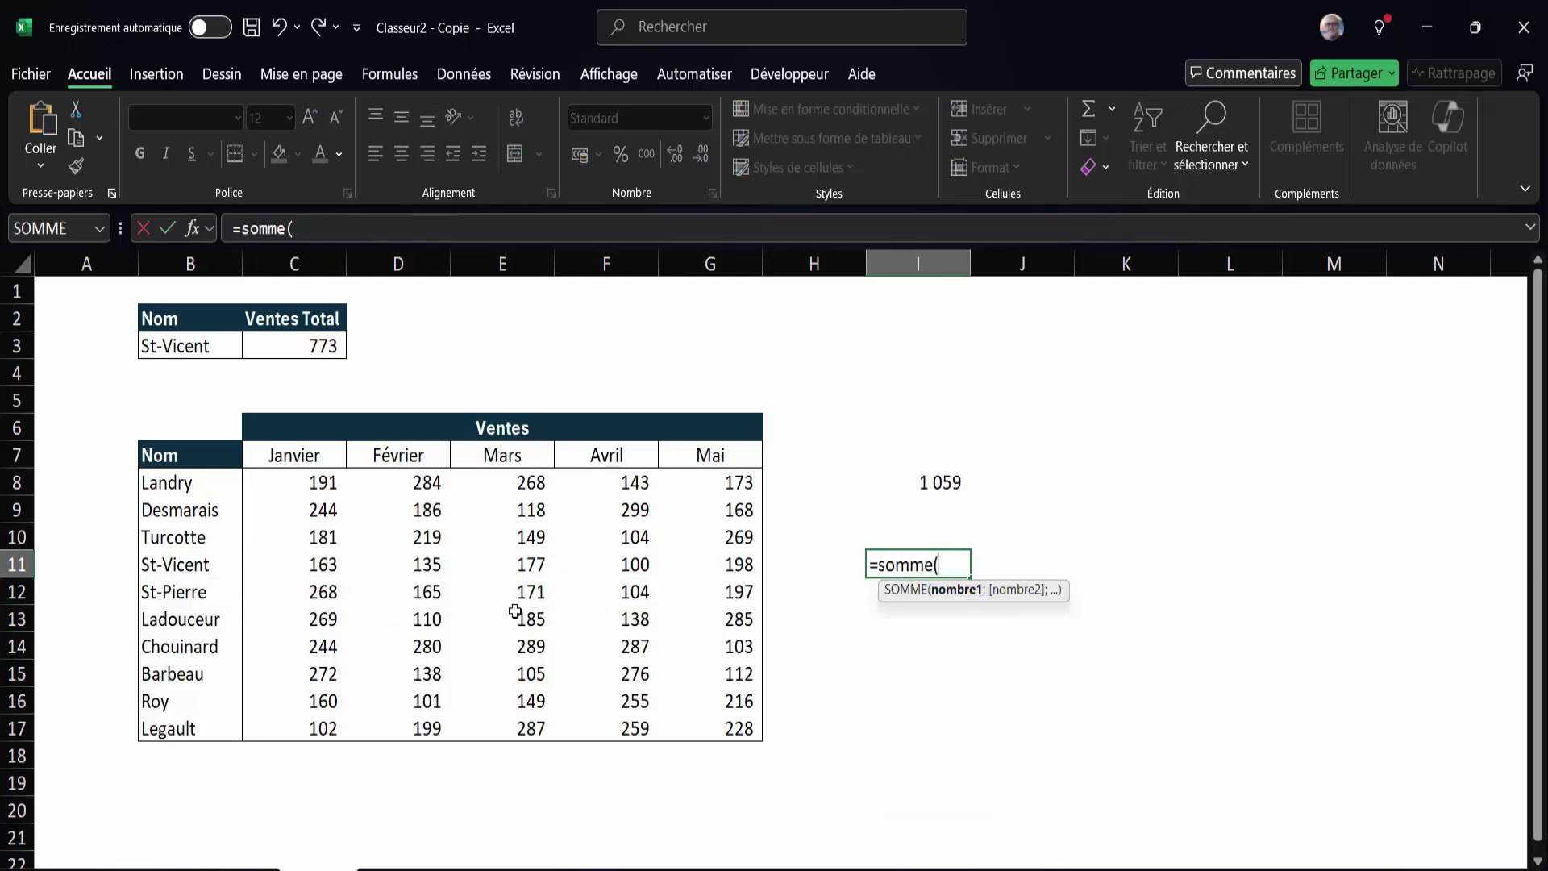
pyautogui.moveTo(317, 574); pyautogui.dragTo(703, 571)
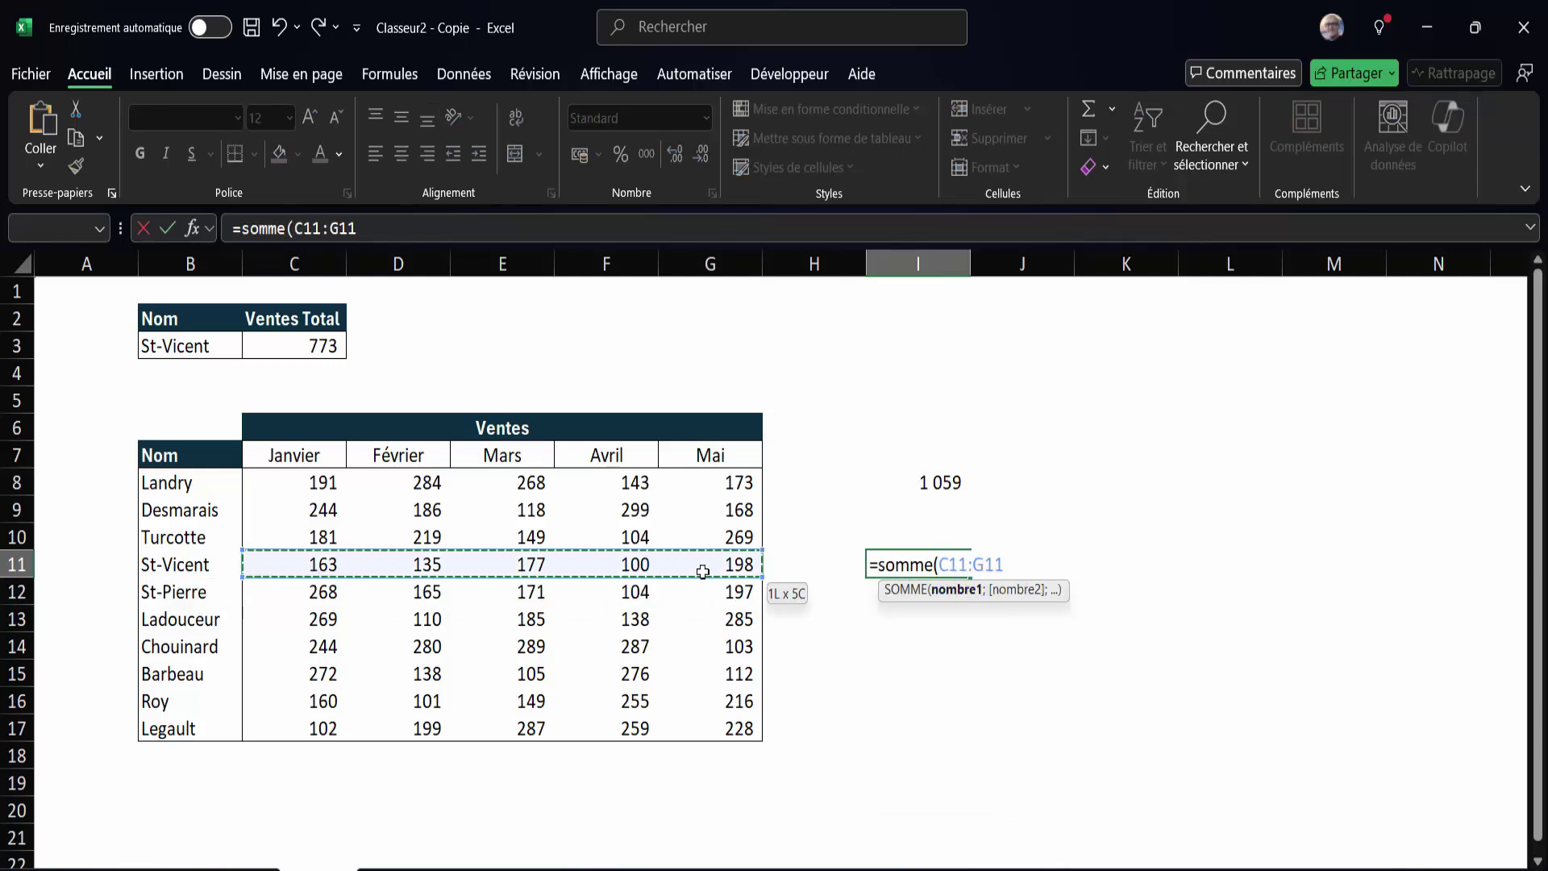
pyautogui.write(')')
pyautogui.press('Return')
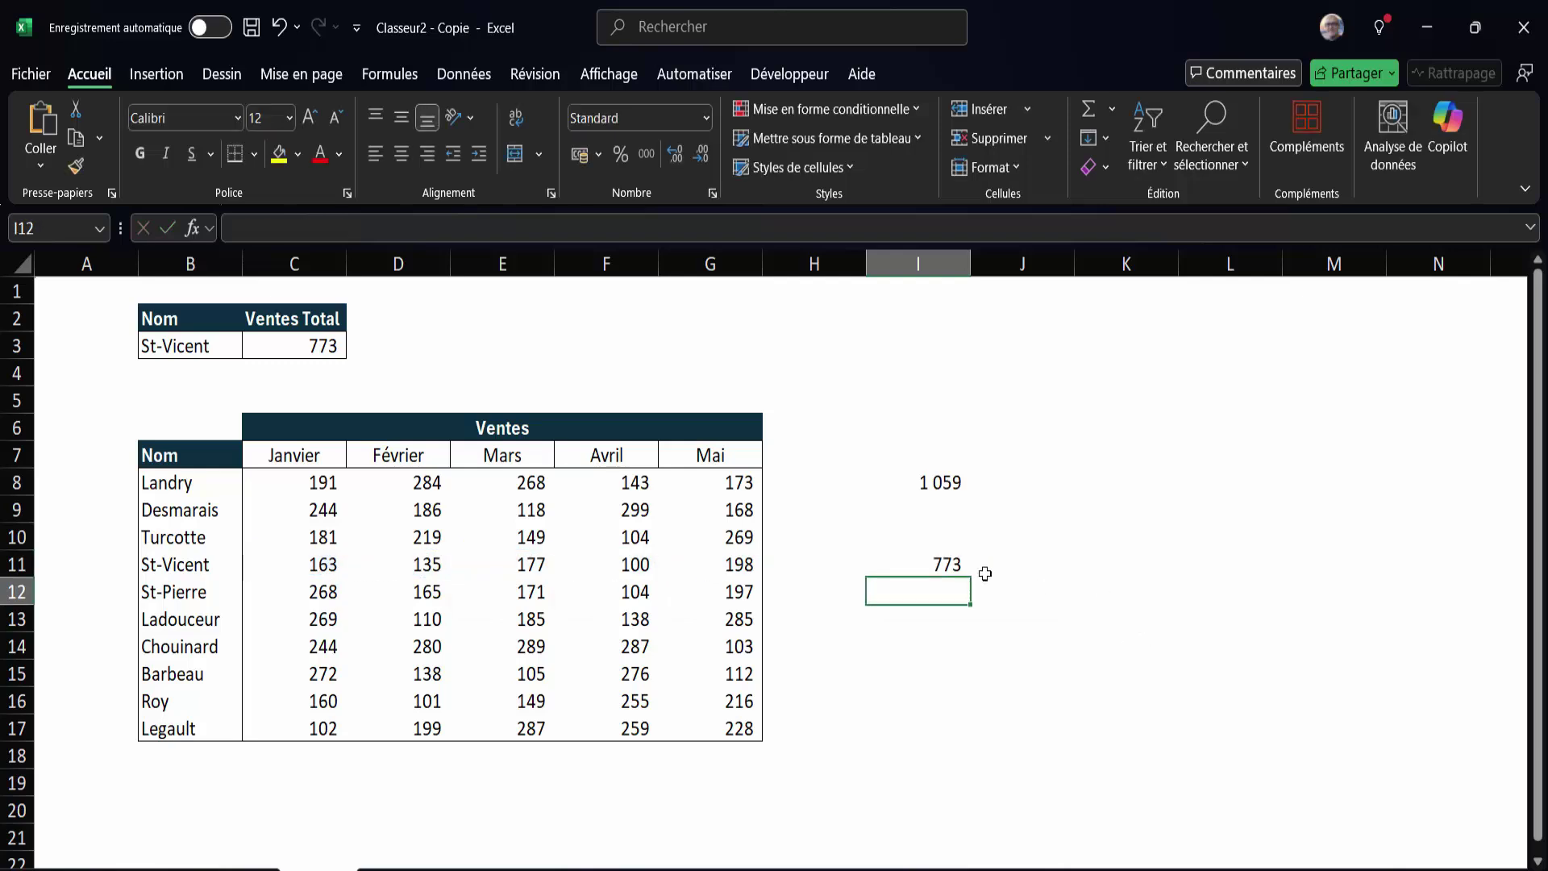
pyautogui.click(956, 571)
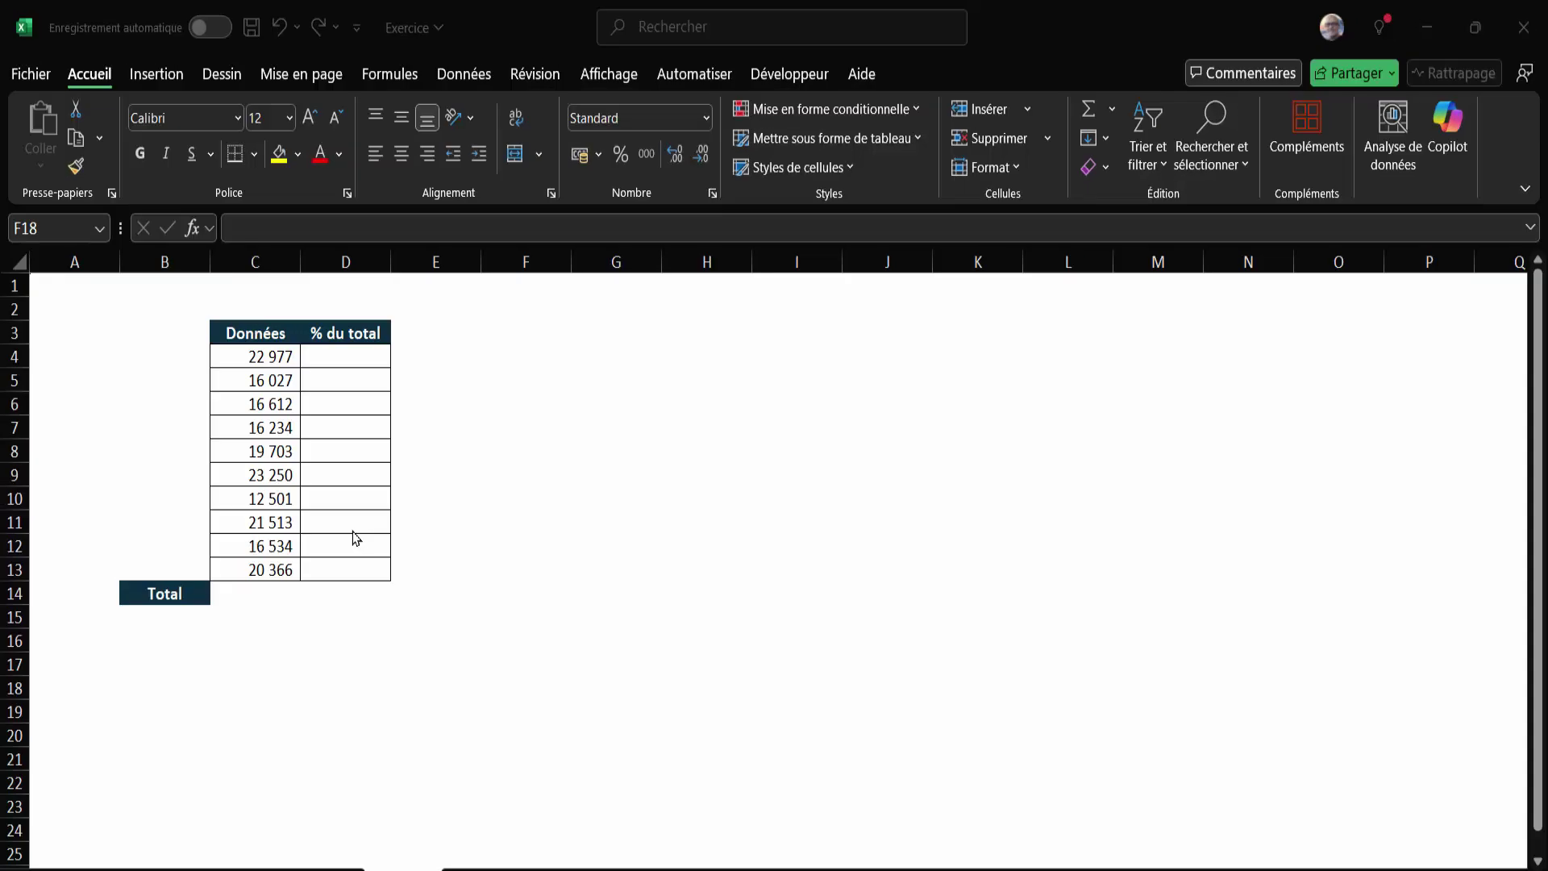
# Step: Bold the Total cell C14 and AutoSum it to =SOMME(C4:C13), giving 185 717
pyautogui.click(335, 356)
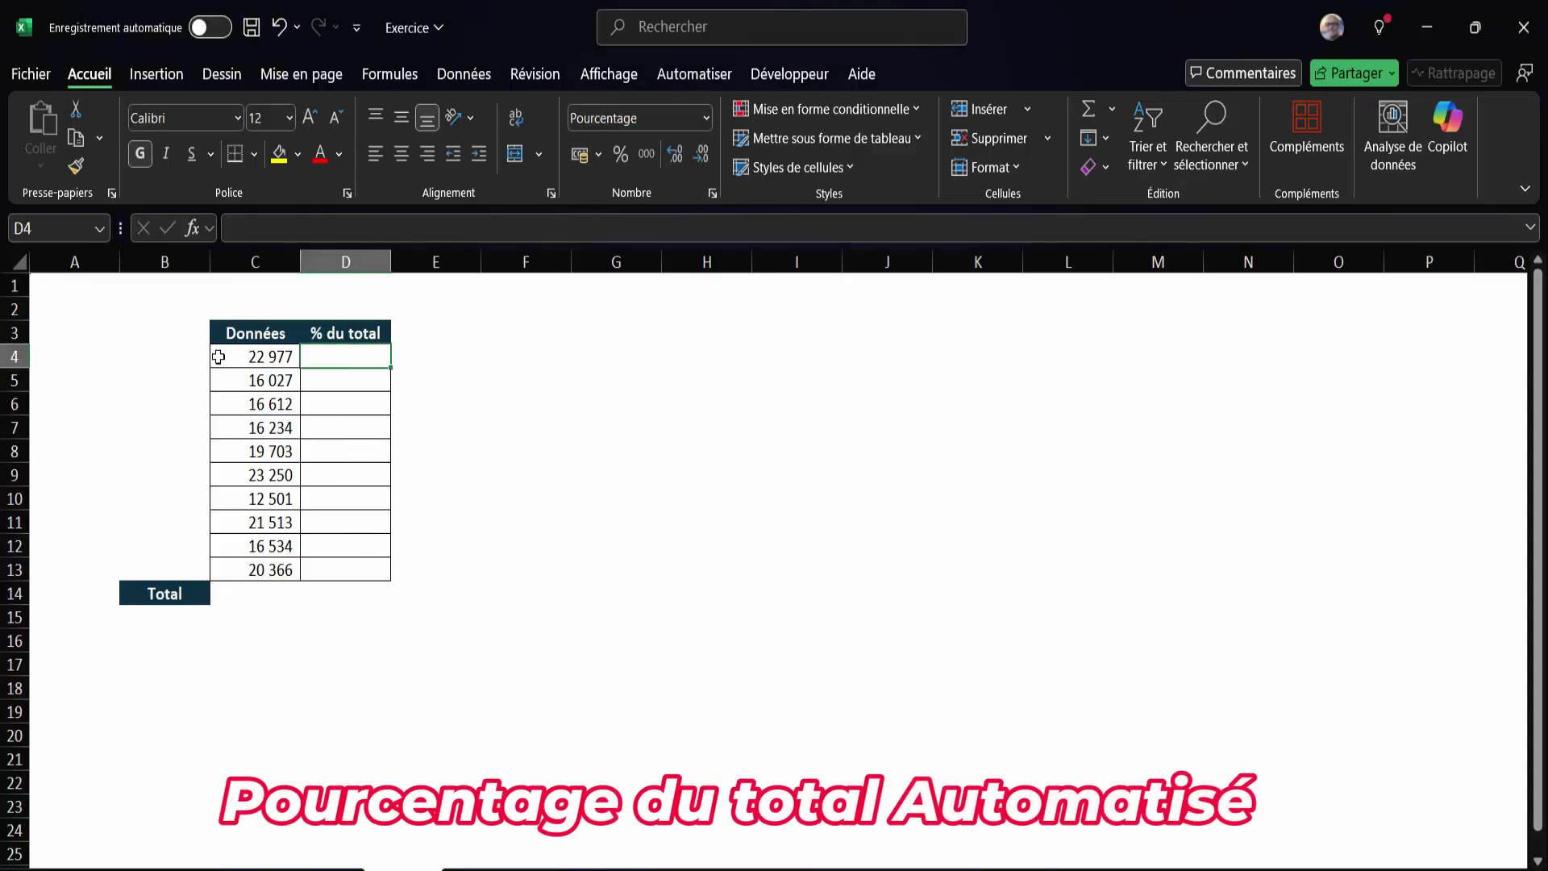
pyautogui.click(270, 598)
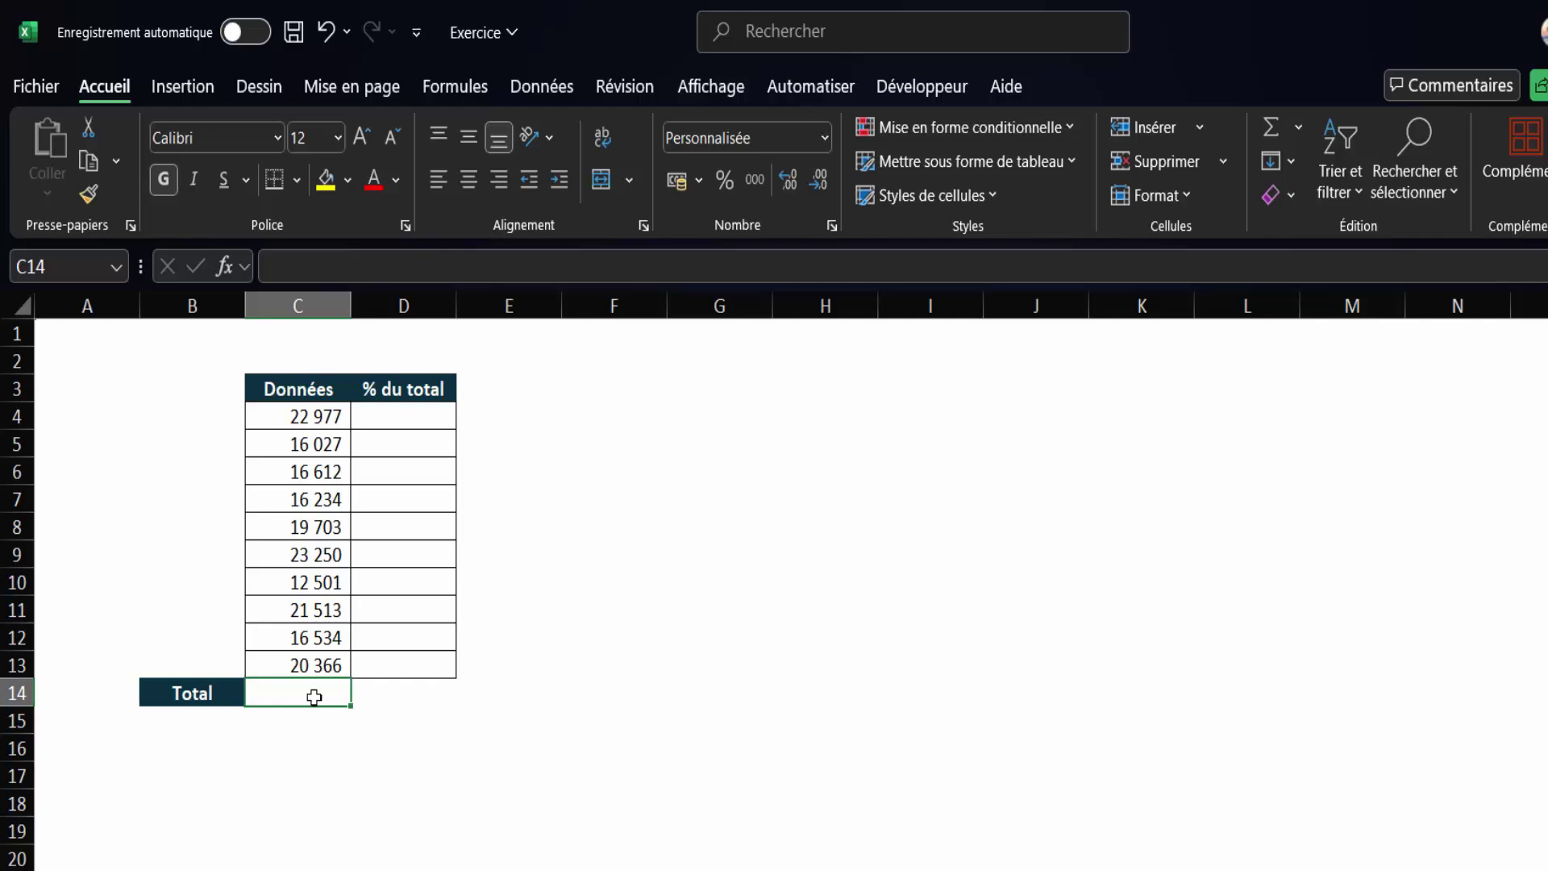
pyautogui.moveTo(314, 407); pyautogui.dragTo(312, 663)
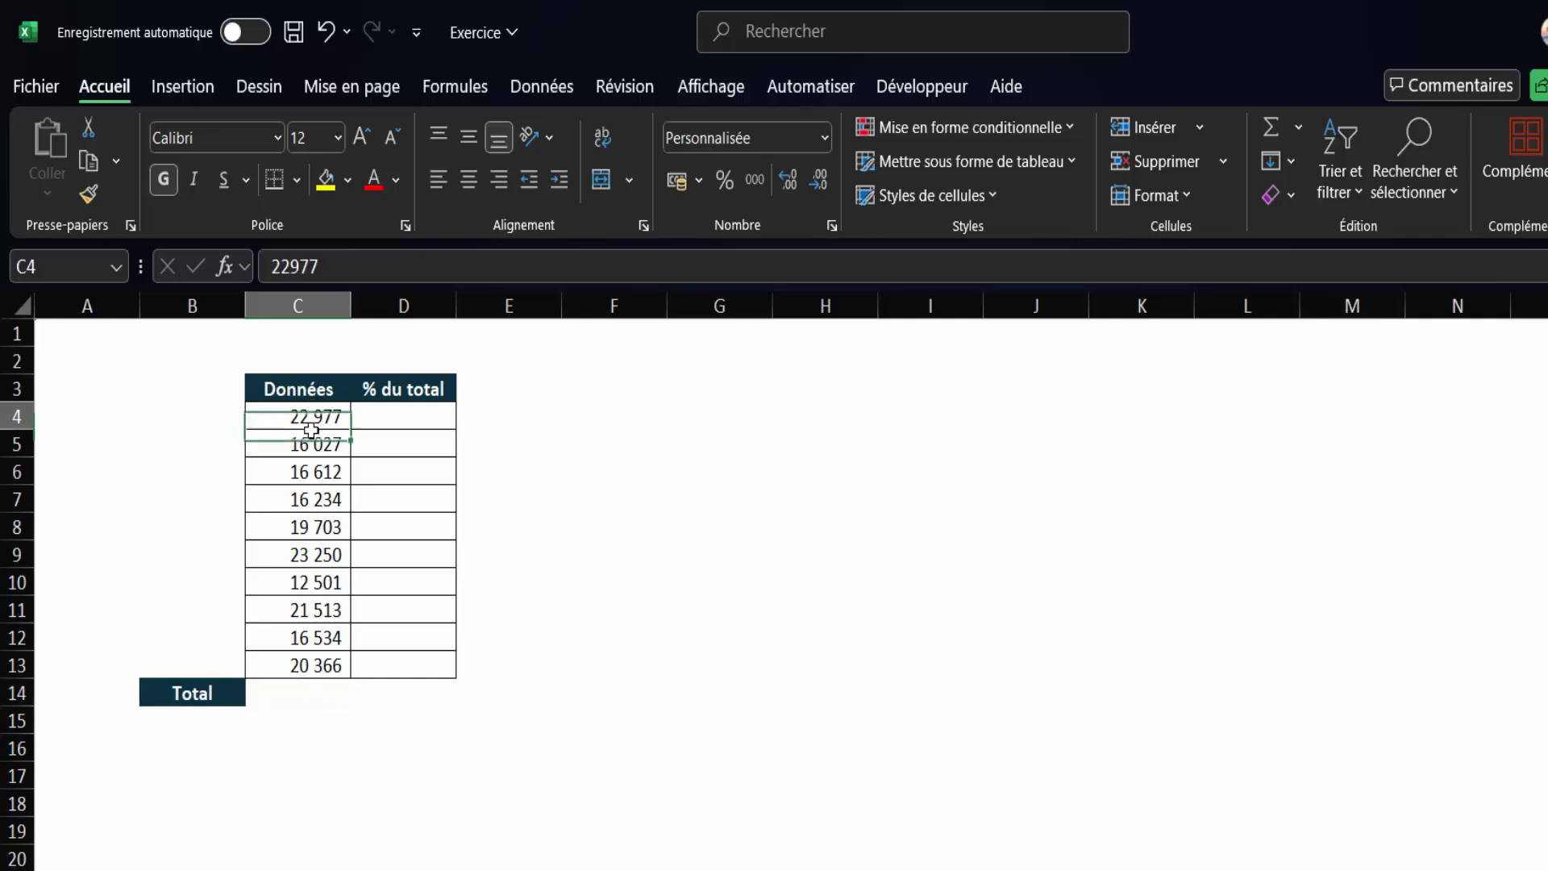
pyautogui.click(300, 700)
pyautogui.hotkey('ctrl', 'g')
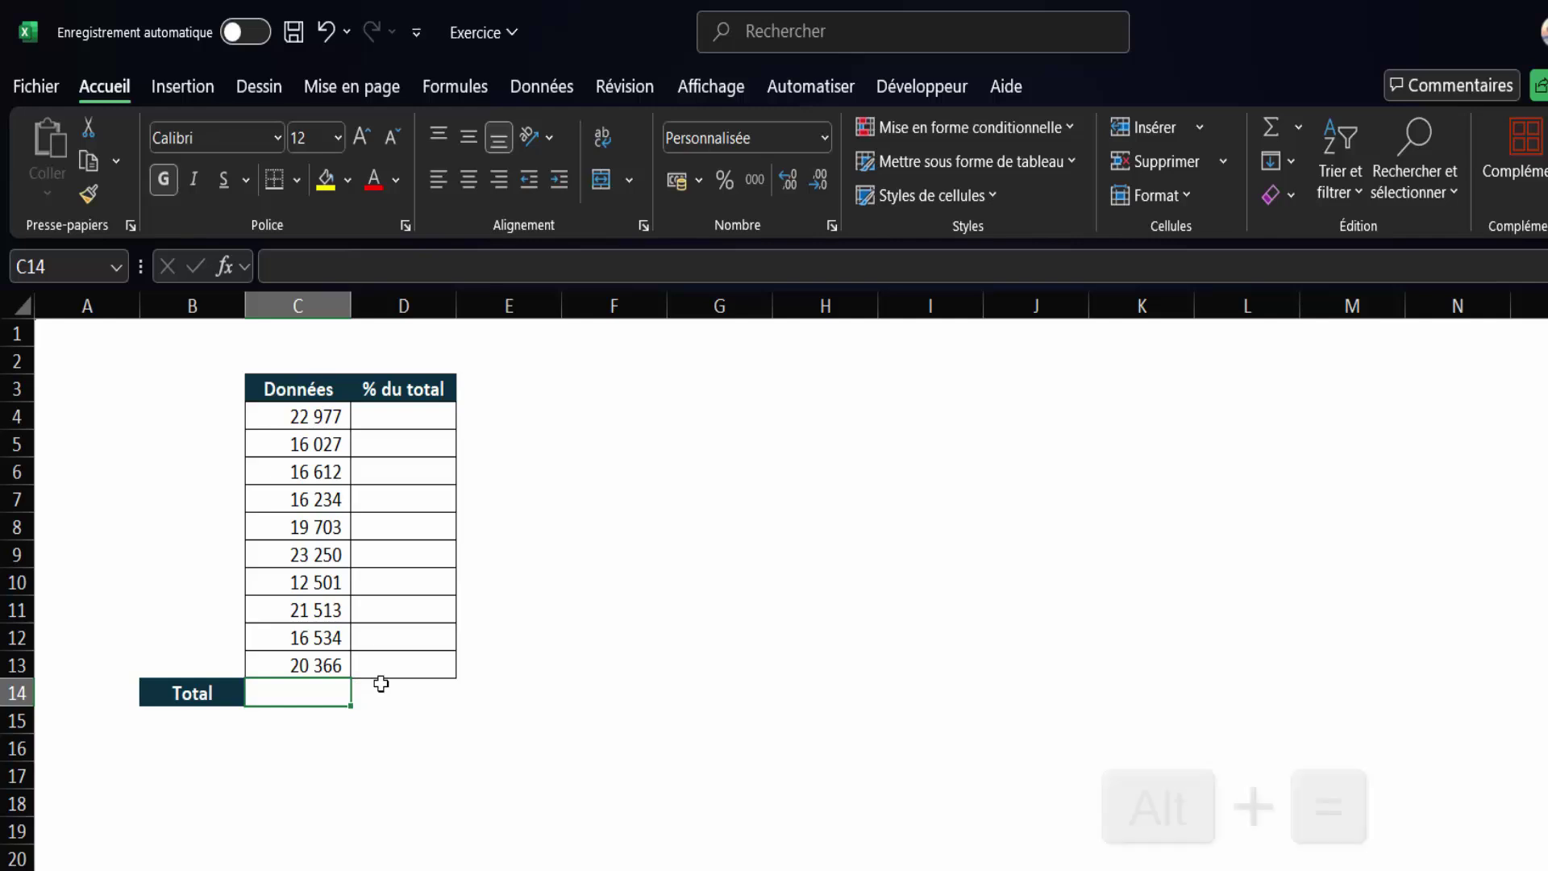
pyautogui.hotkey('alt', '=')
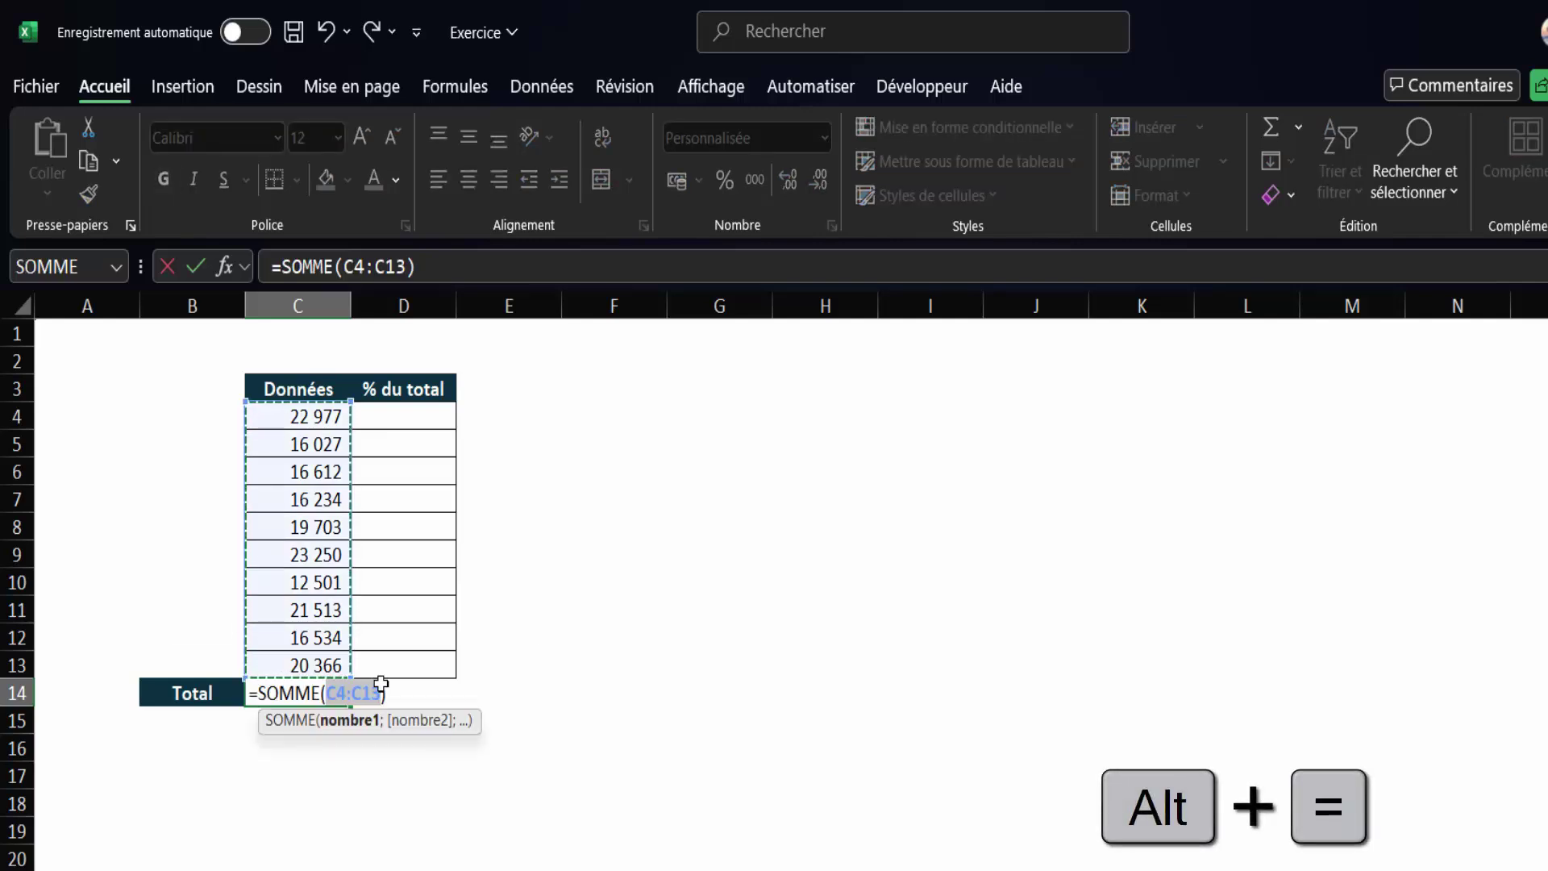
pyautogui.press('Return')
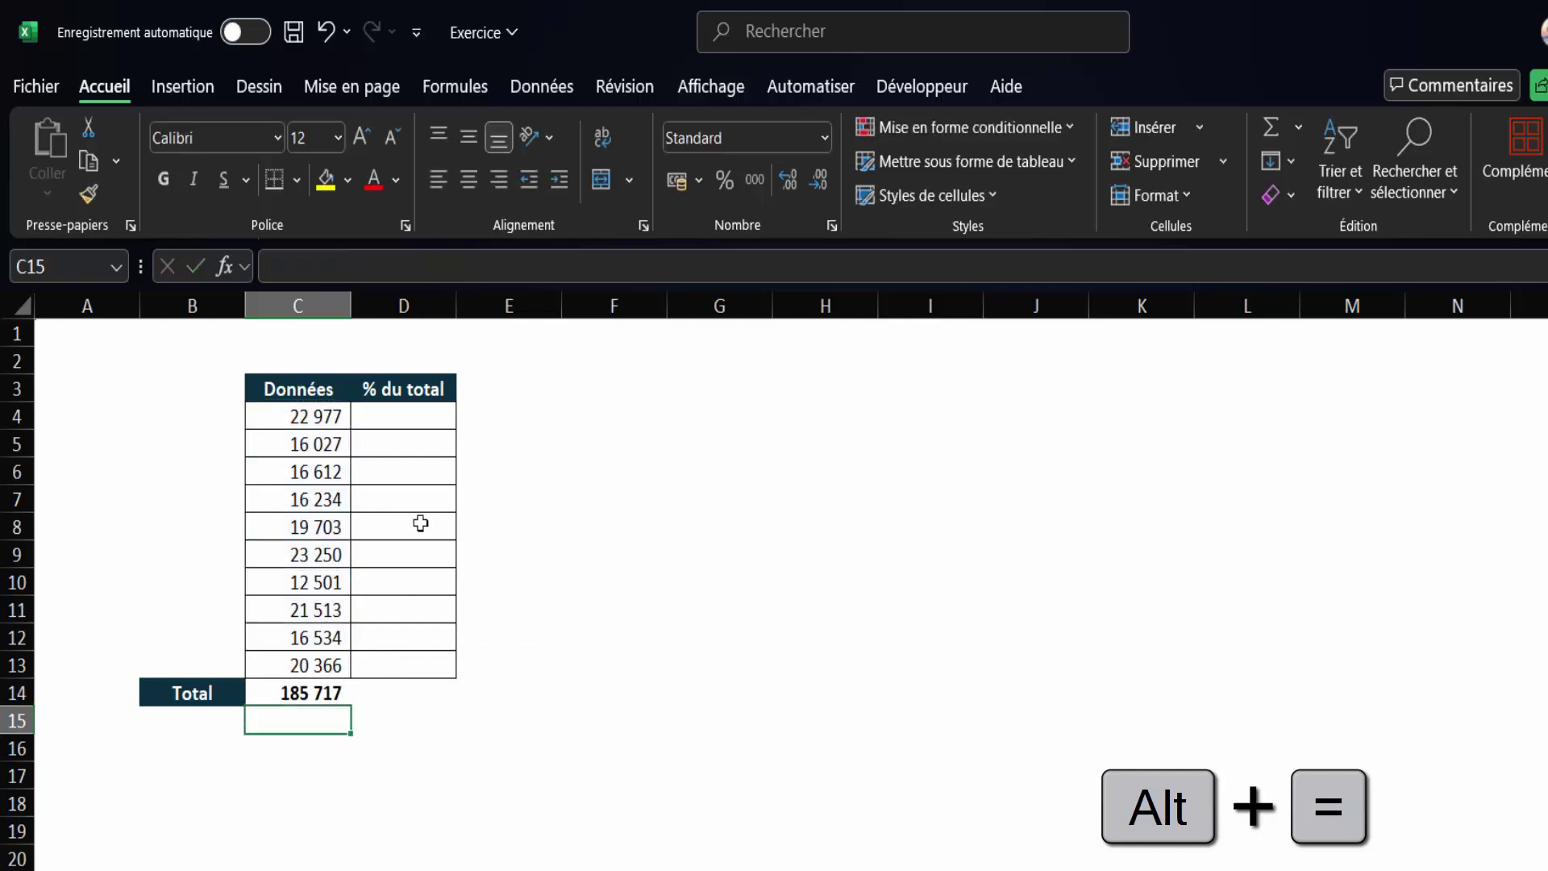
# Step: Check the C14 total formula and select F4 for a new formula
pyautogui.click(547, 418)
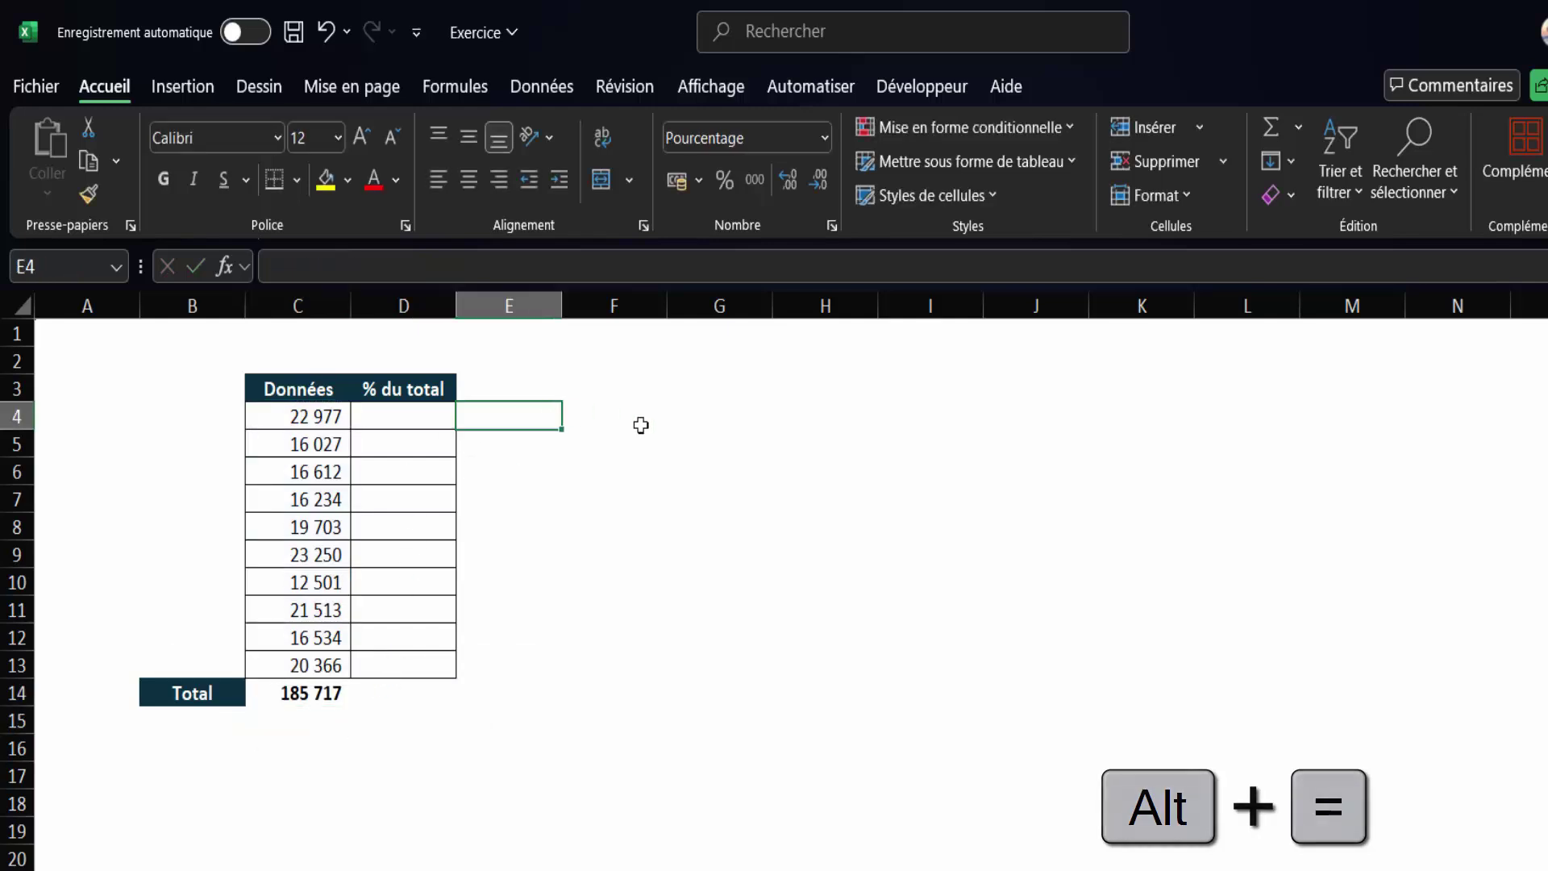
pyautogui.click(613, 421)
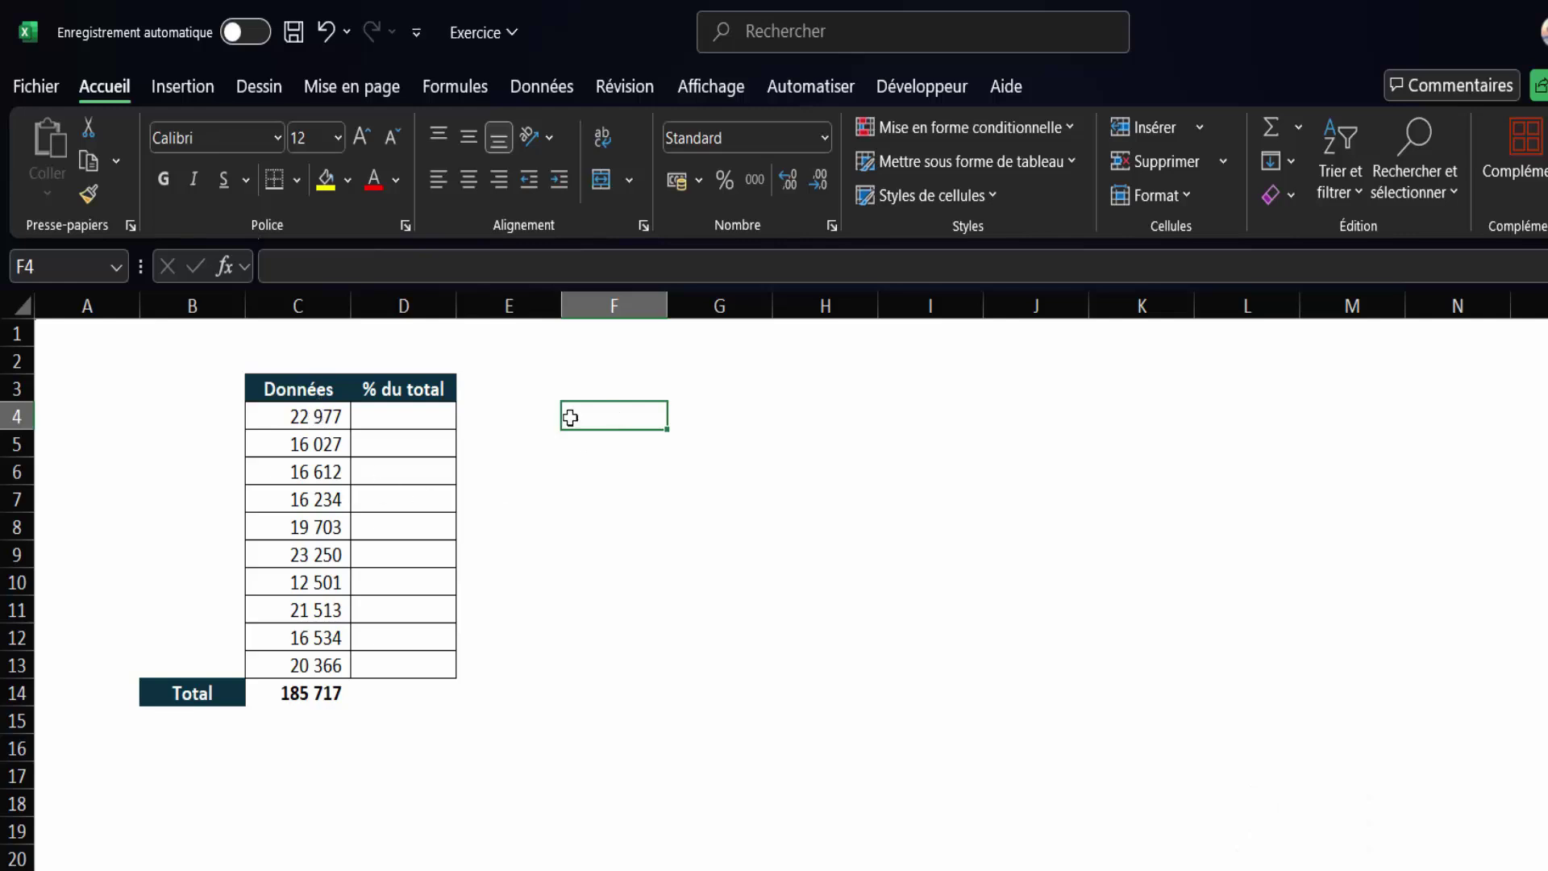
pyautogui.click(323, 417)
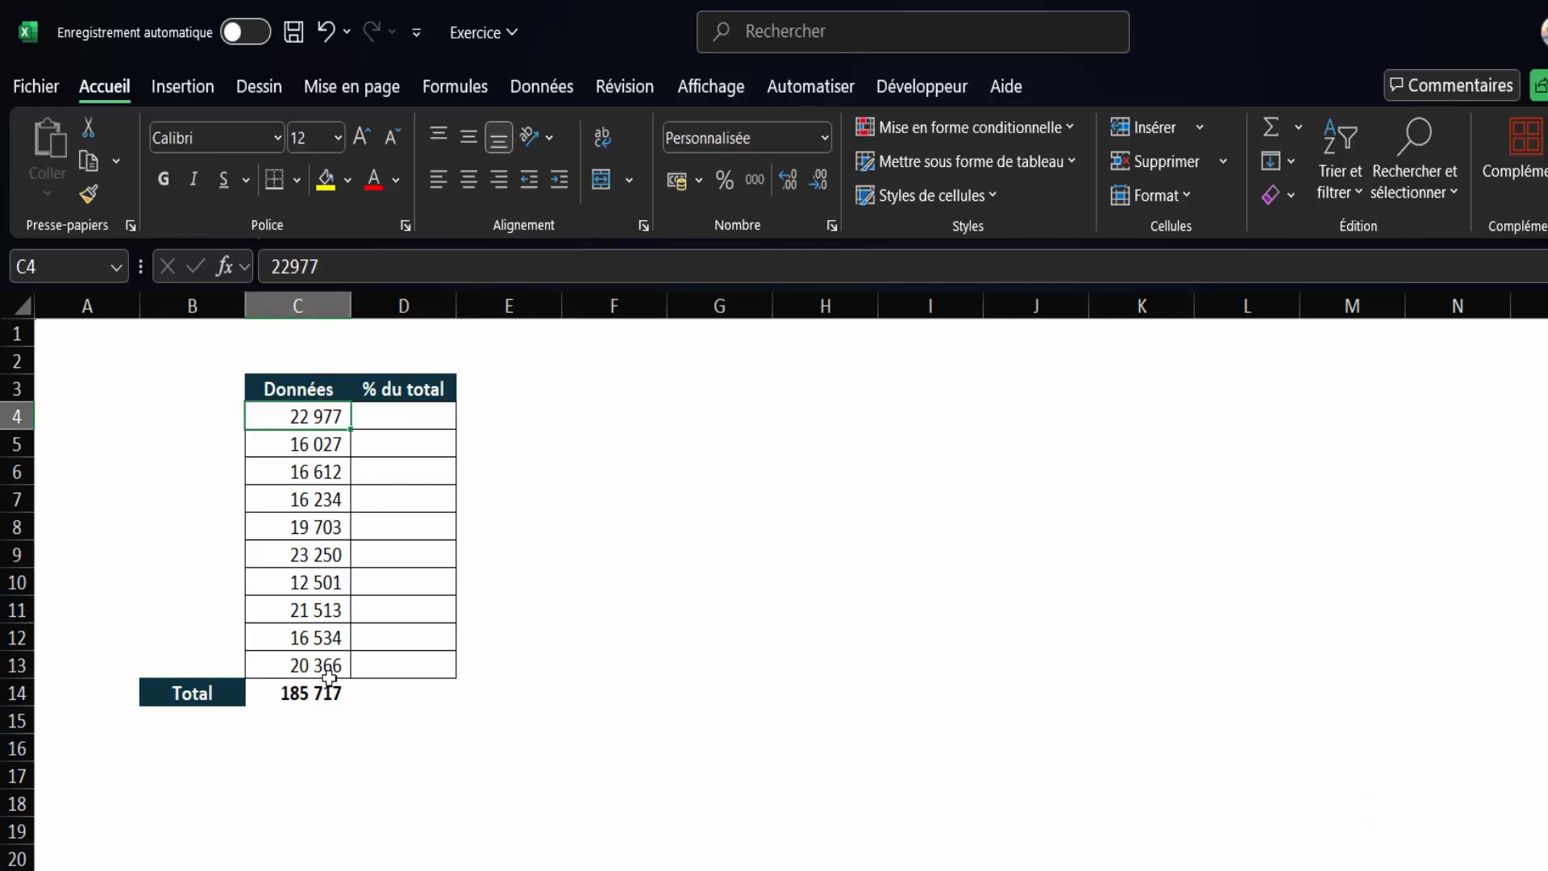
pyautogui.hotkey('ctrl', 'Down')
pyautogui.click(601, 419)
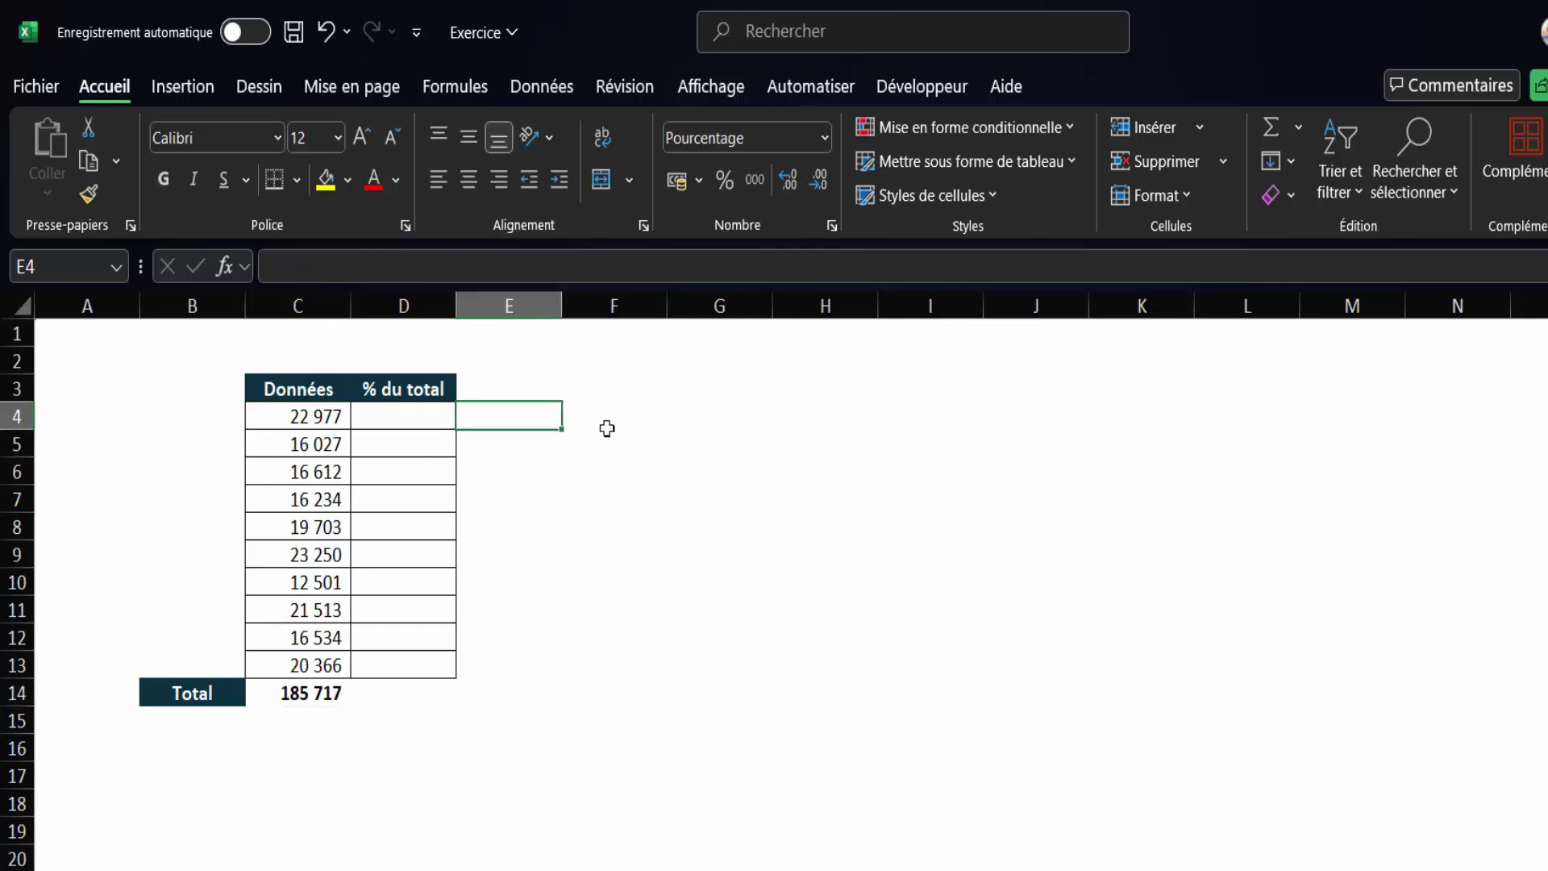
# Step: Enter =C4/$C$14 in F4 and fill it down through F13
pyautogui.write('=')
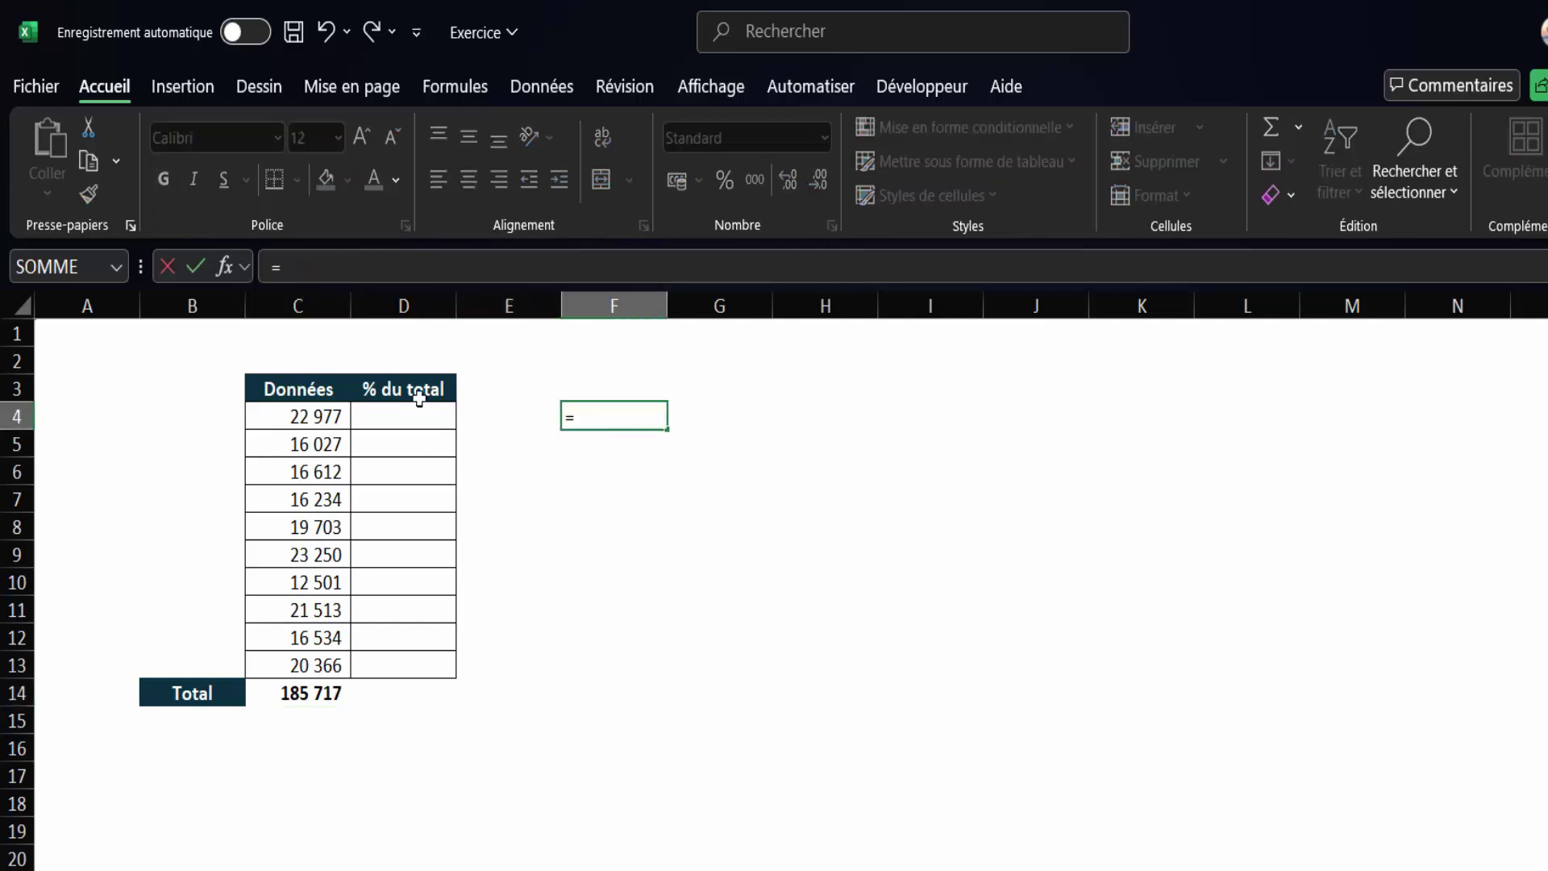
pyautogui.click(312, 416)
pyautogui.write('/')
pyautogui.click(311, 693)
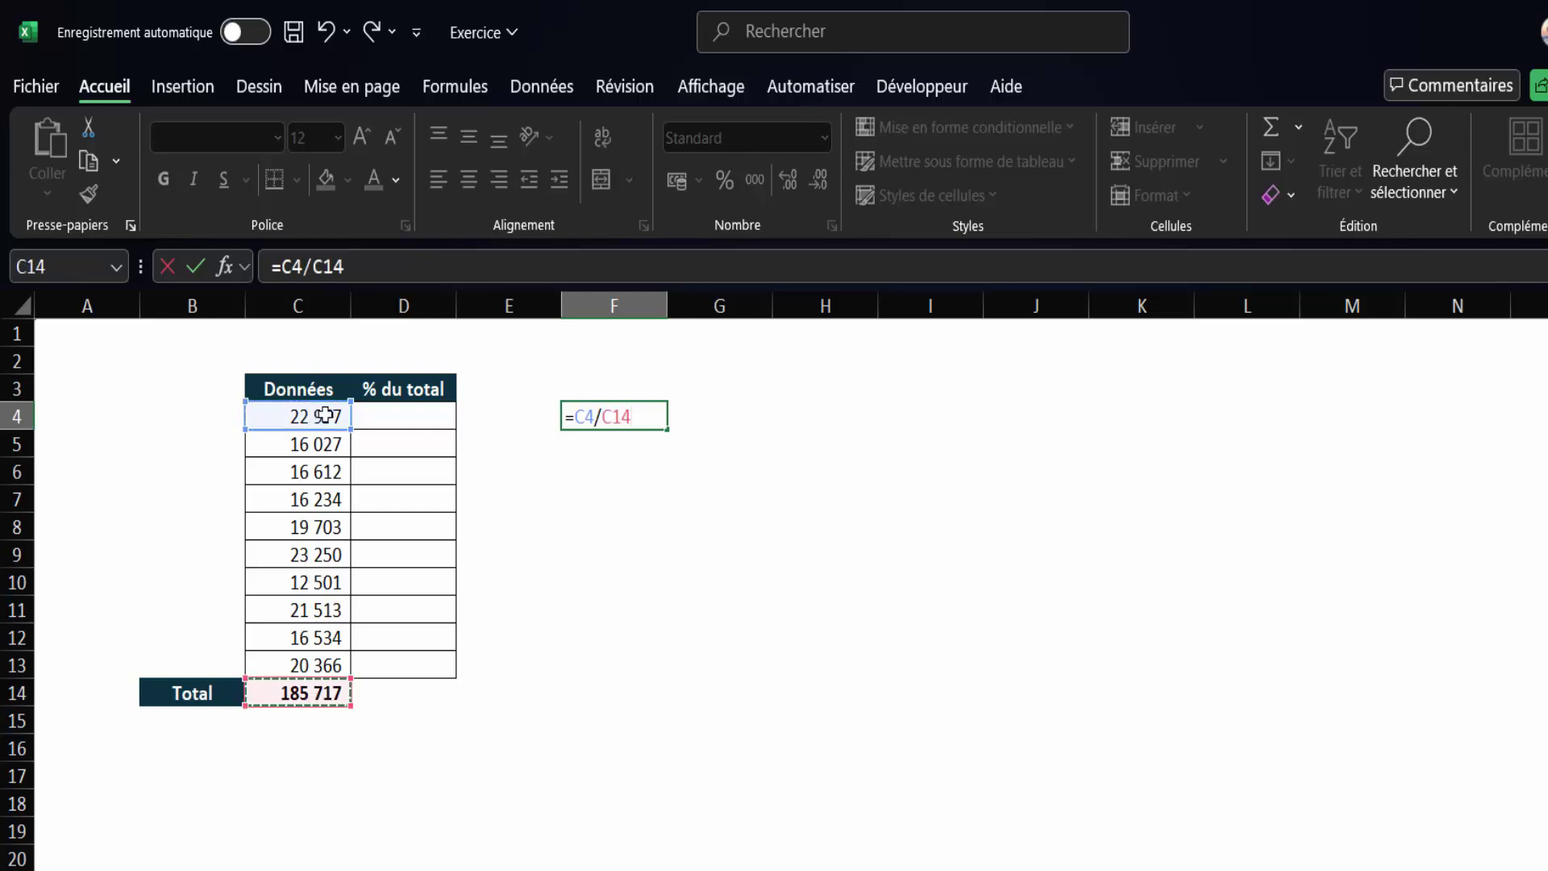
pyautogui.press('F4')
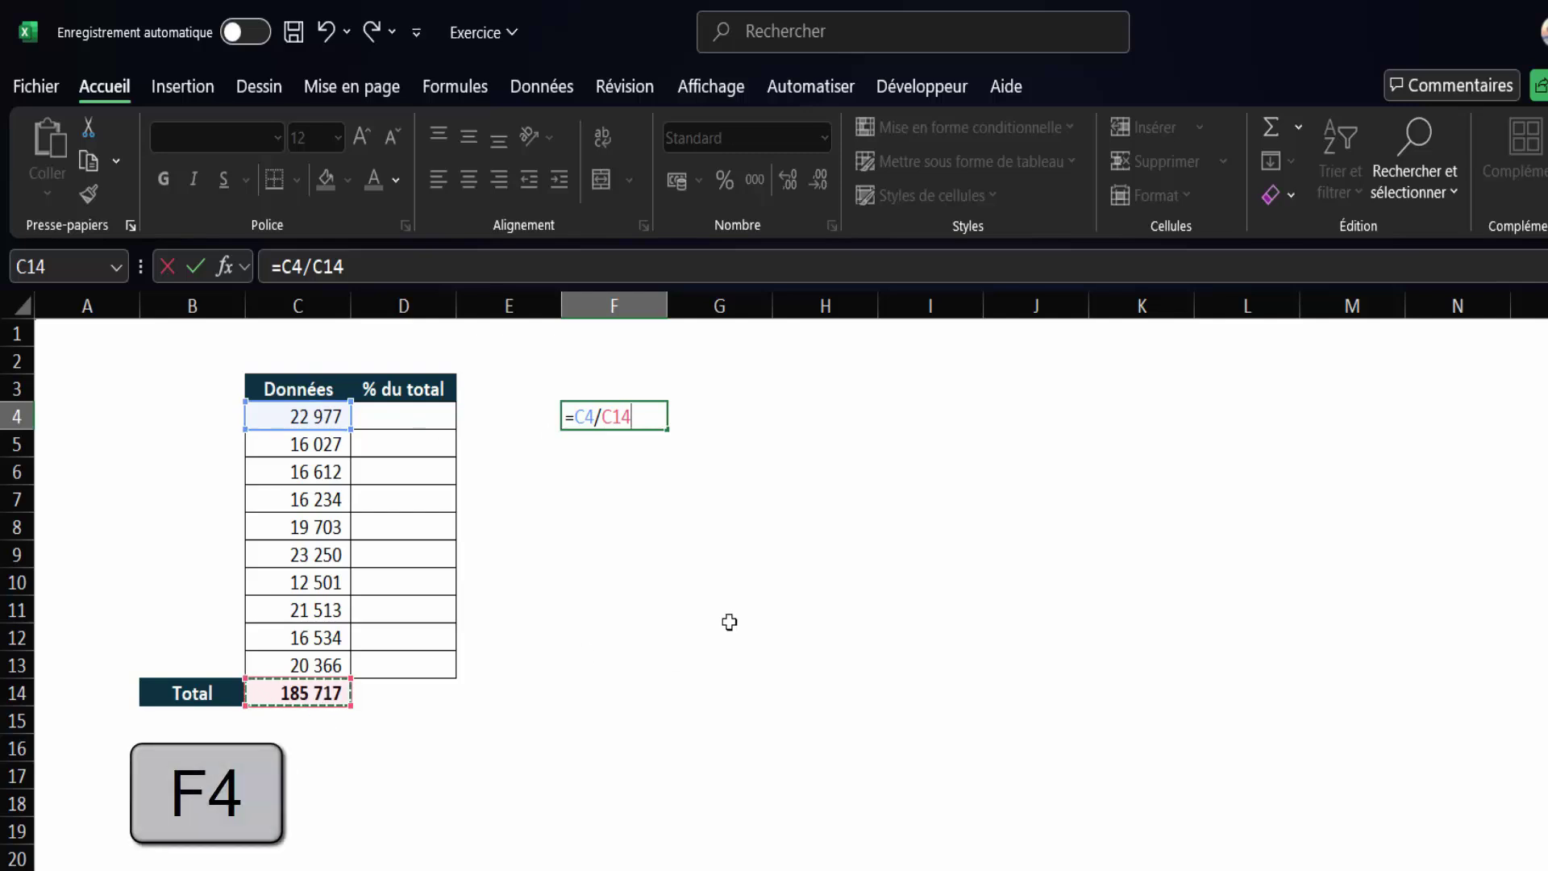
pyautogui.press('F4')
pyautogui.press('Return')
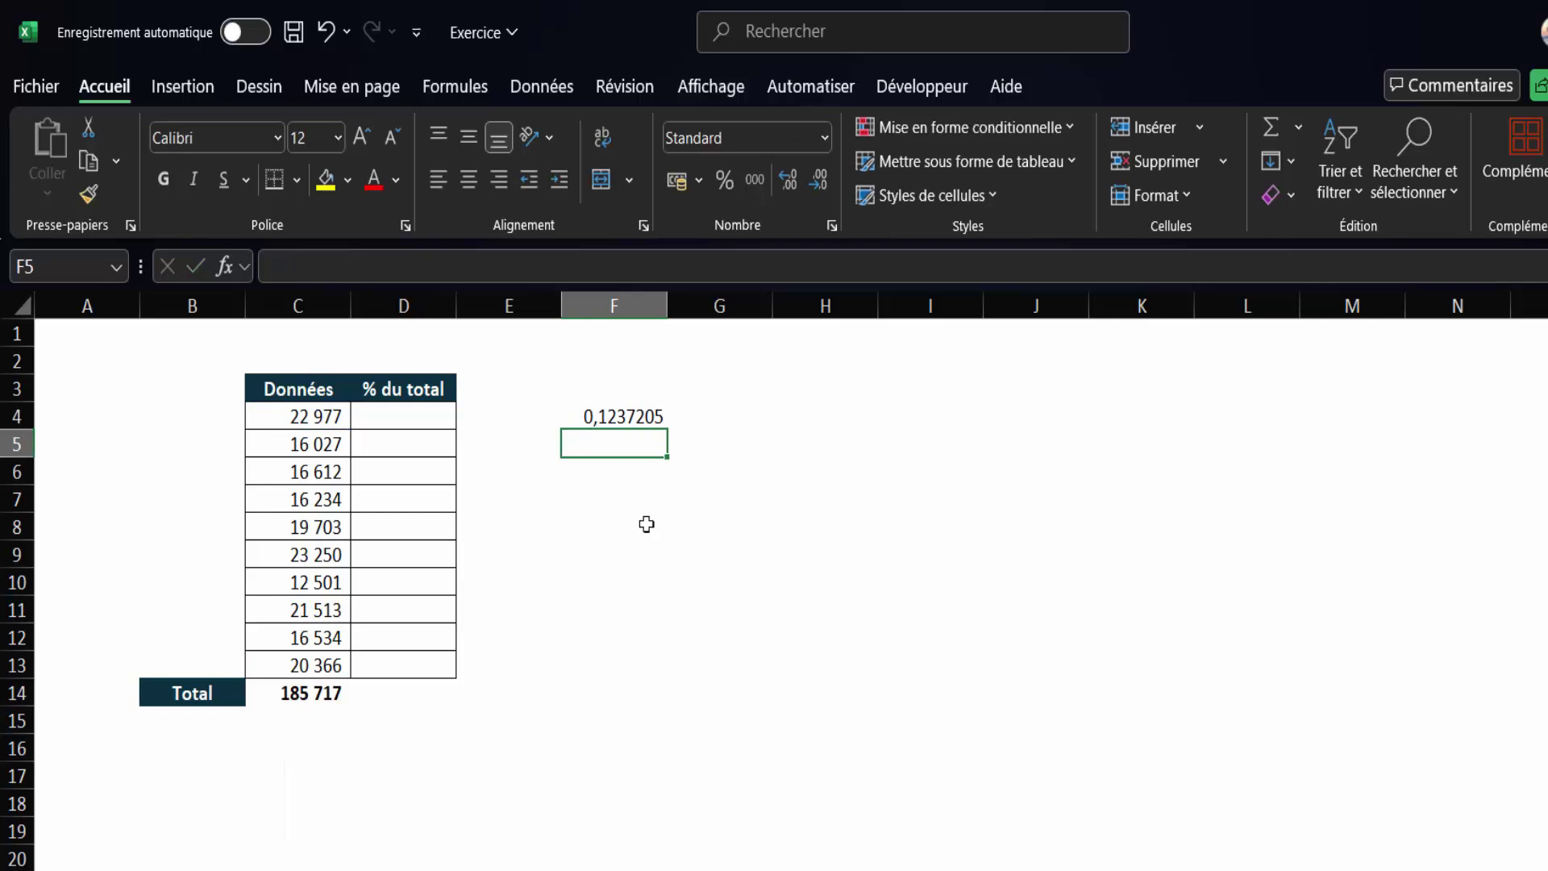
pyautogui.click(633, 415)
pyautogui.moveTo(665, 429); pyautogui.dragTo(662, 678)
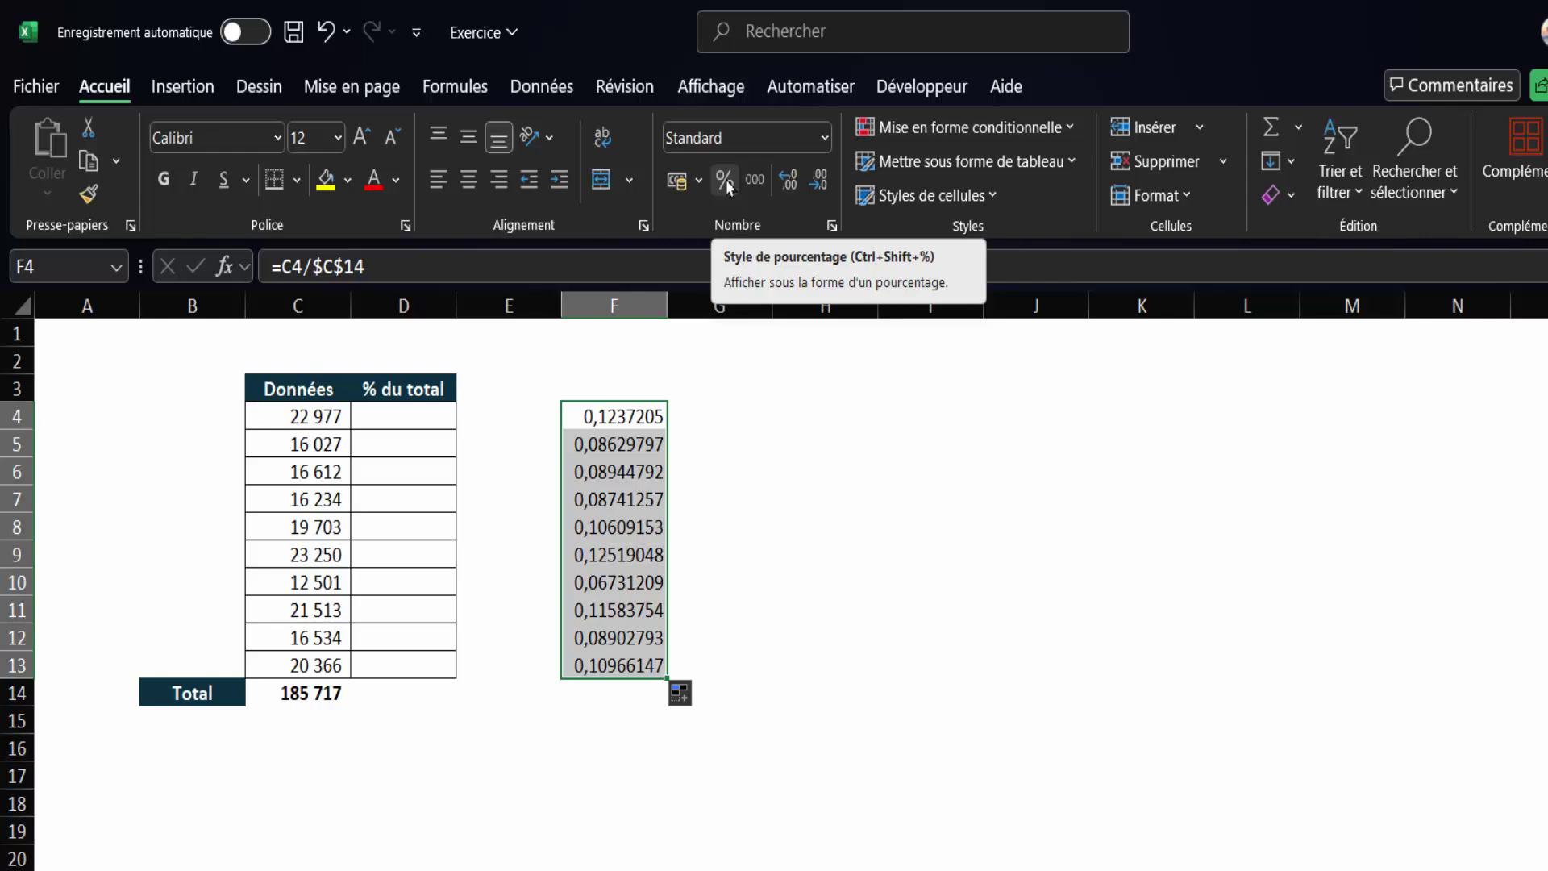
# Step: Format F4:F13 as two-decimal percentages, from 12,37% to 10,97%
pyautogui.click(725, 180)
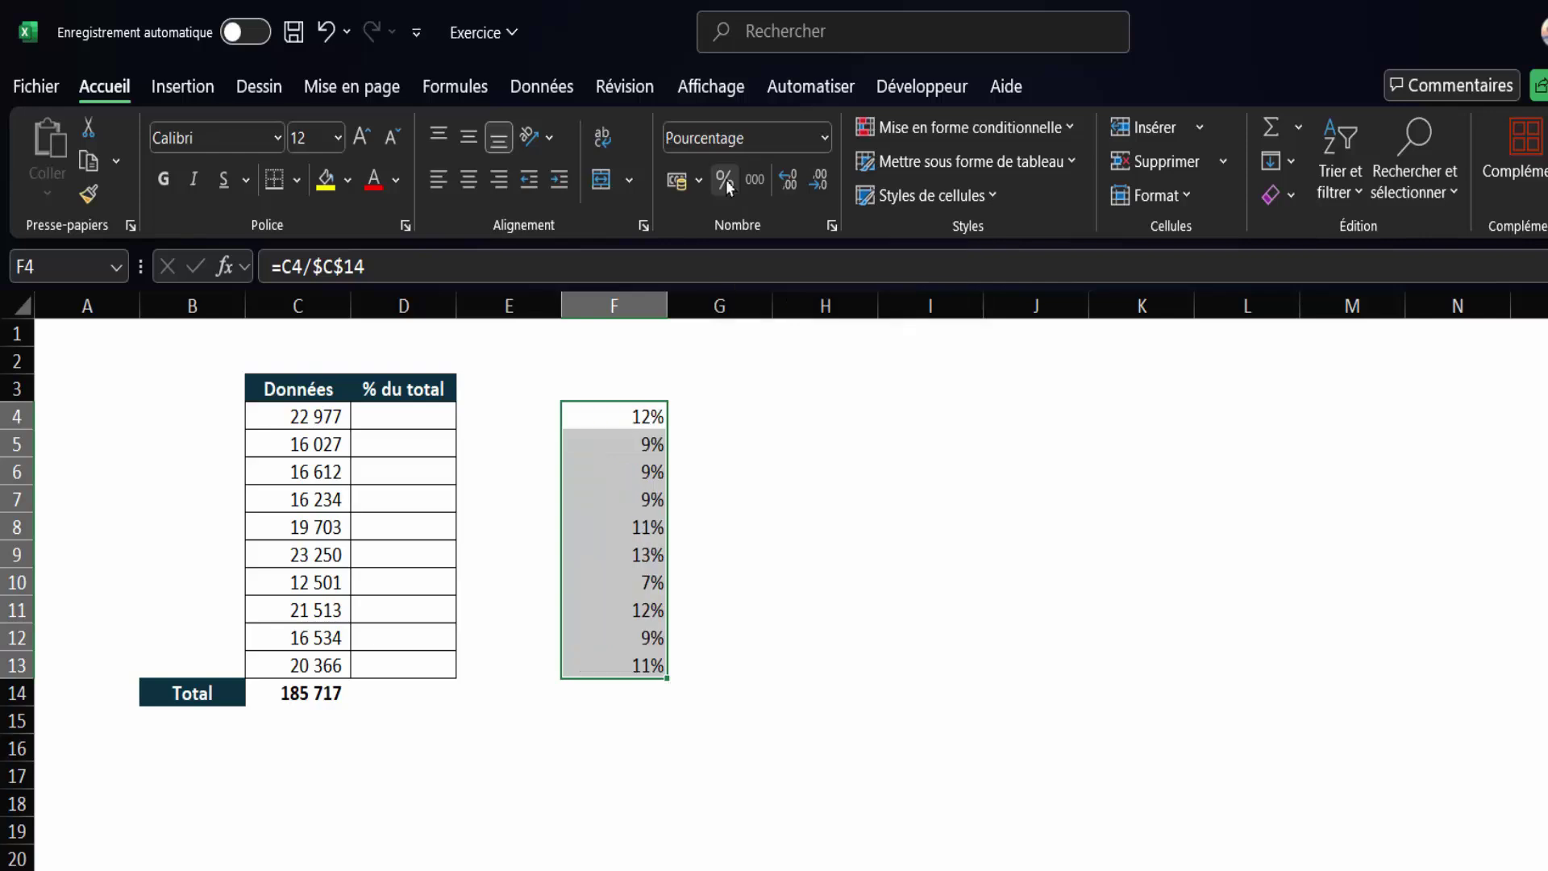
pyautogui.click(790, 179)
pyautogui.click(790, 179)
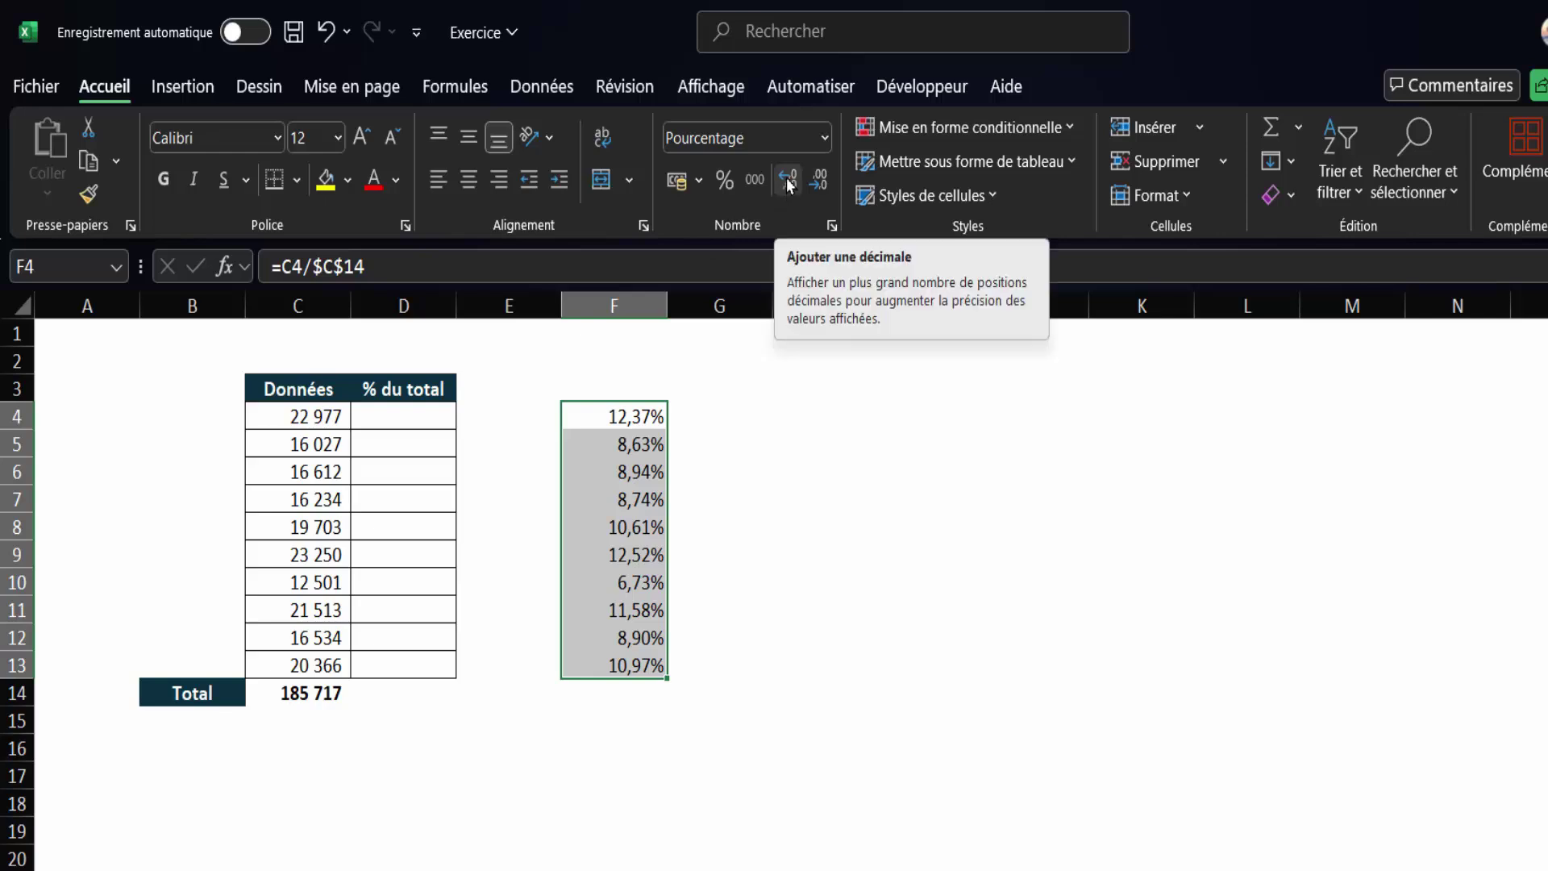
pyautogui.click(649, 473)
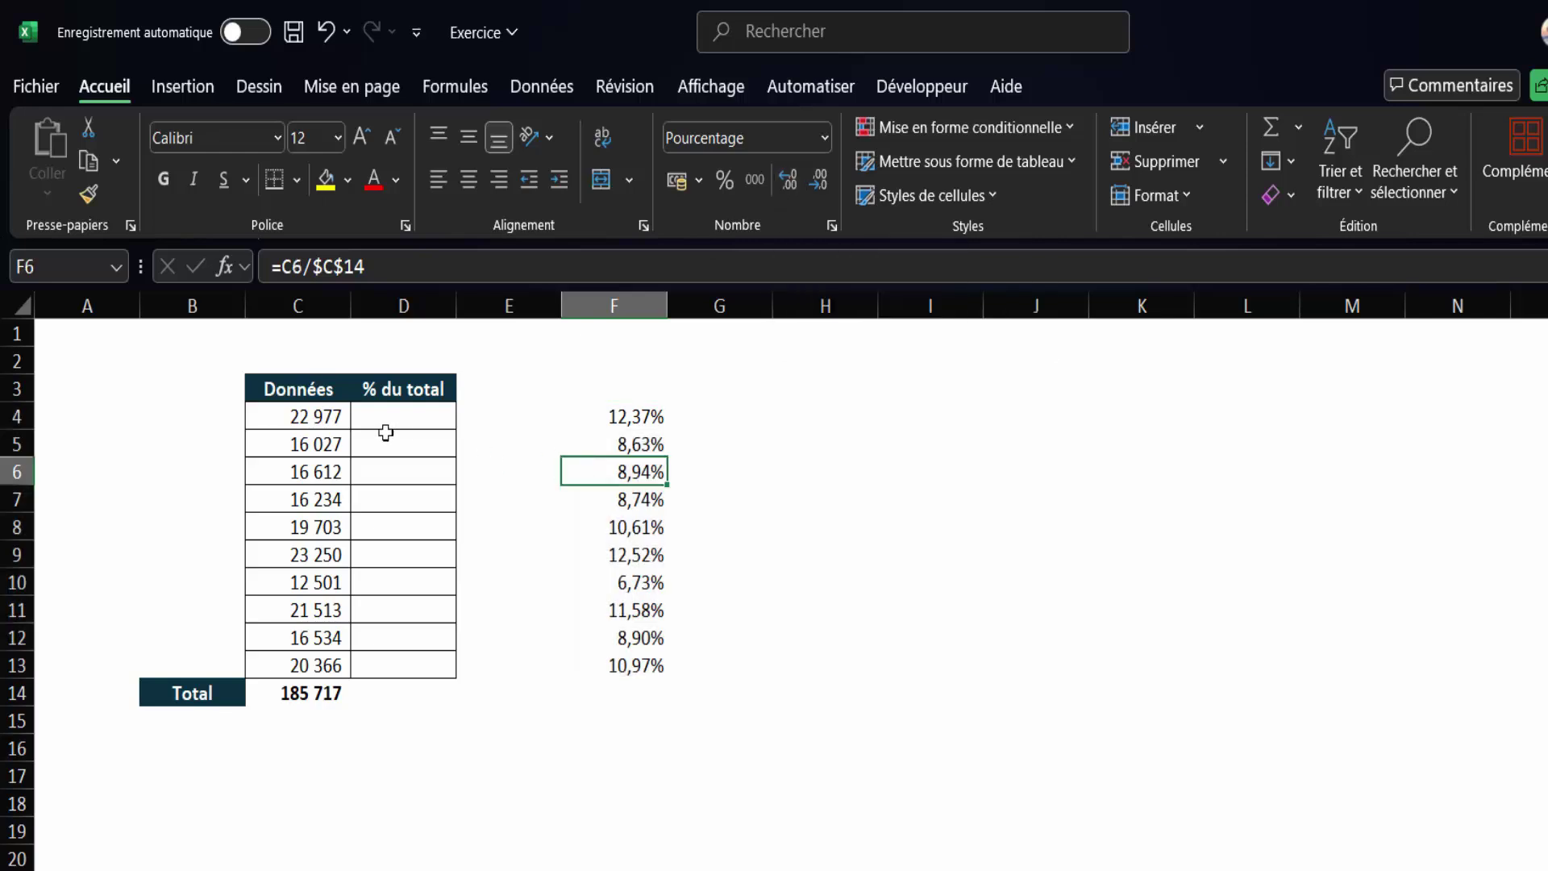
pyautogui.click(308, 416)
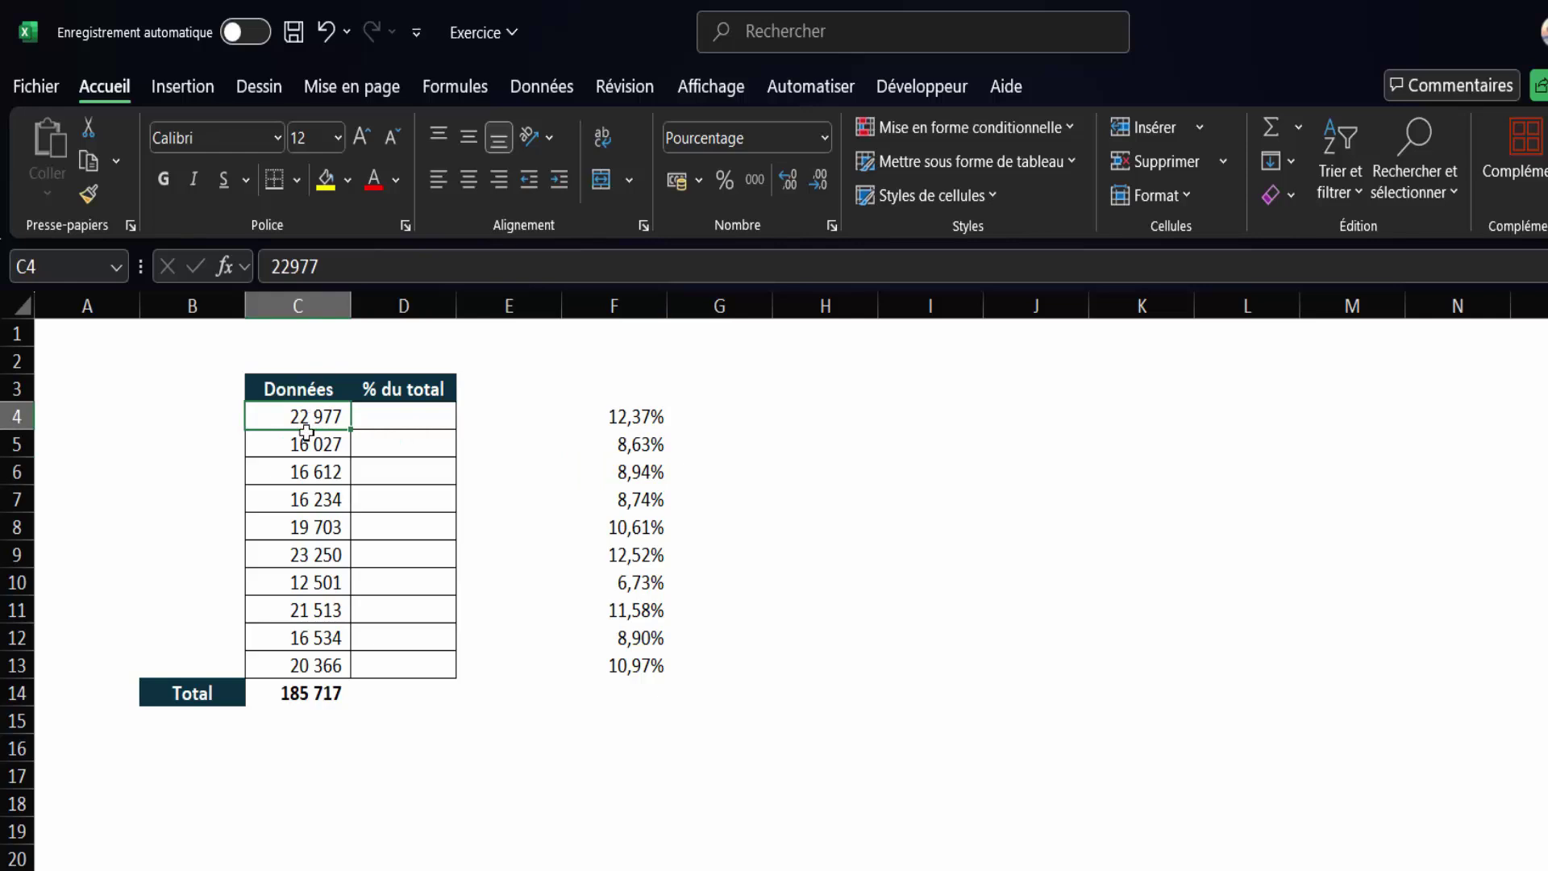
# Step: Apply Quick Analysis Totaux '% du total' to C4:C13, filling D4:D13 with shares
pyautogui.moveTo(306, 432); pyautogui.dragTo(294, 665)
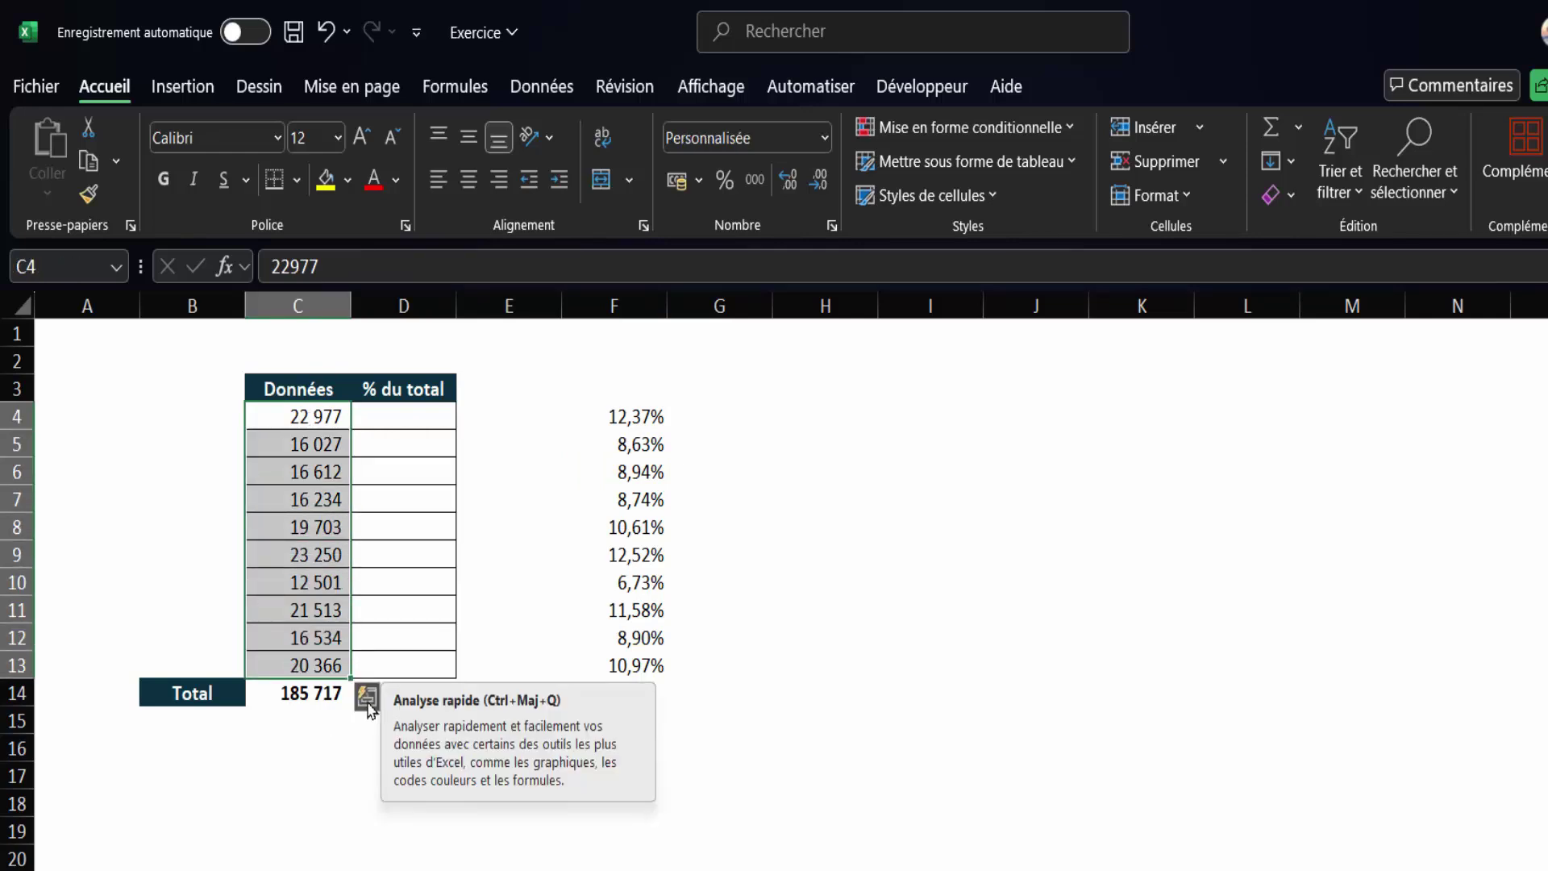
pyautogui.click(368, 698)
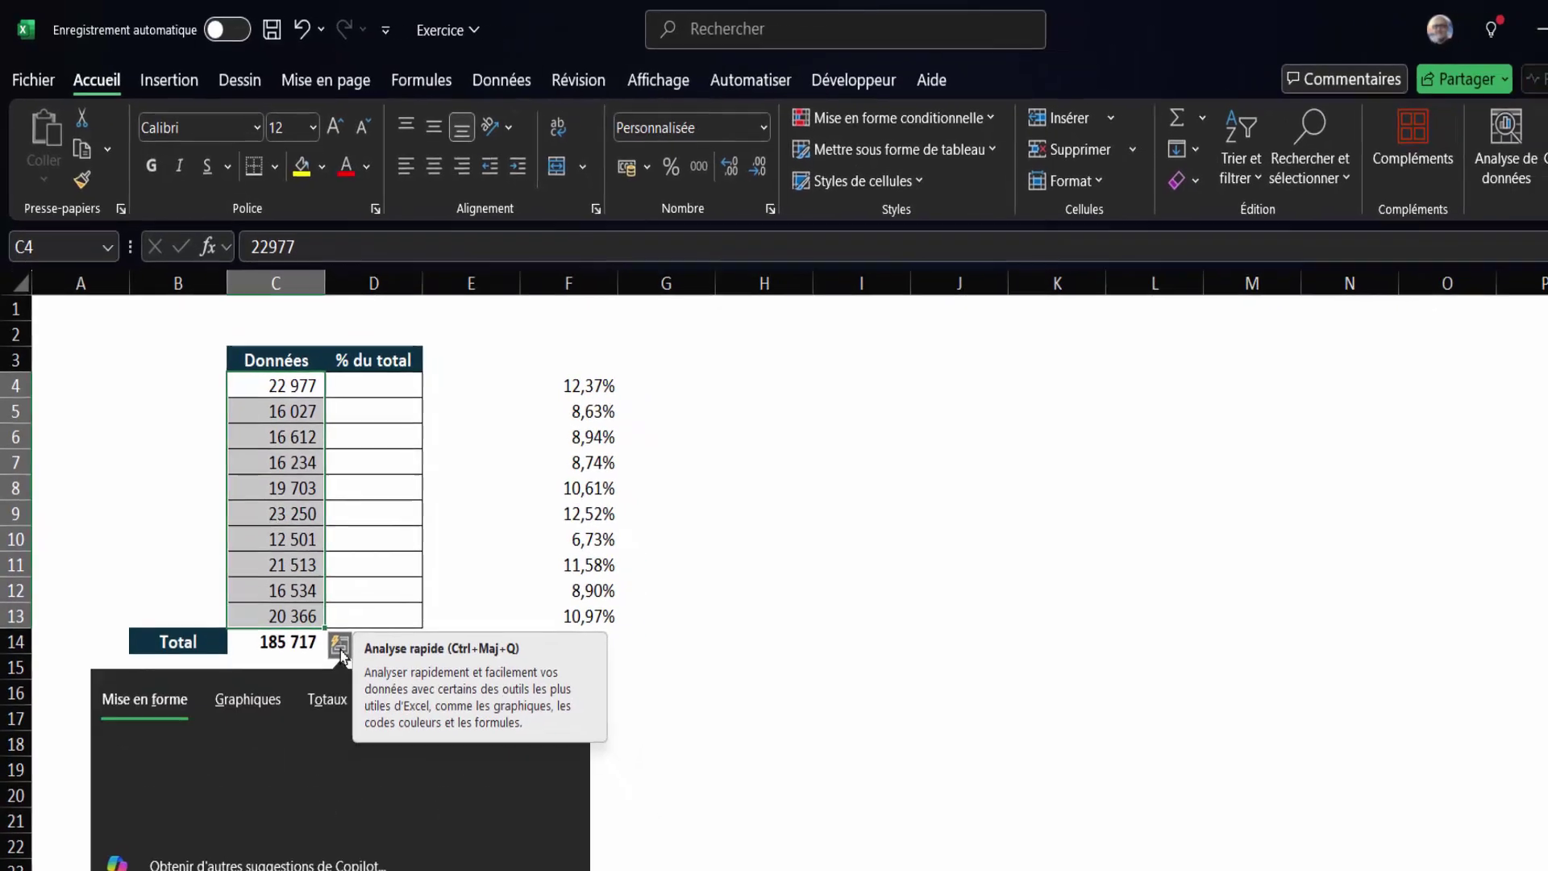
pyautogui.click(311, 667)
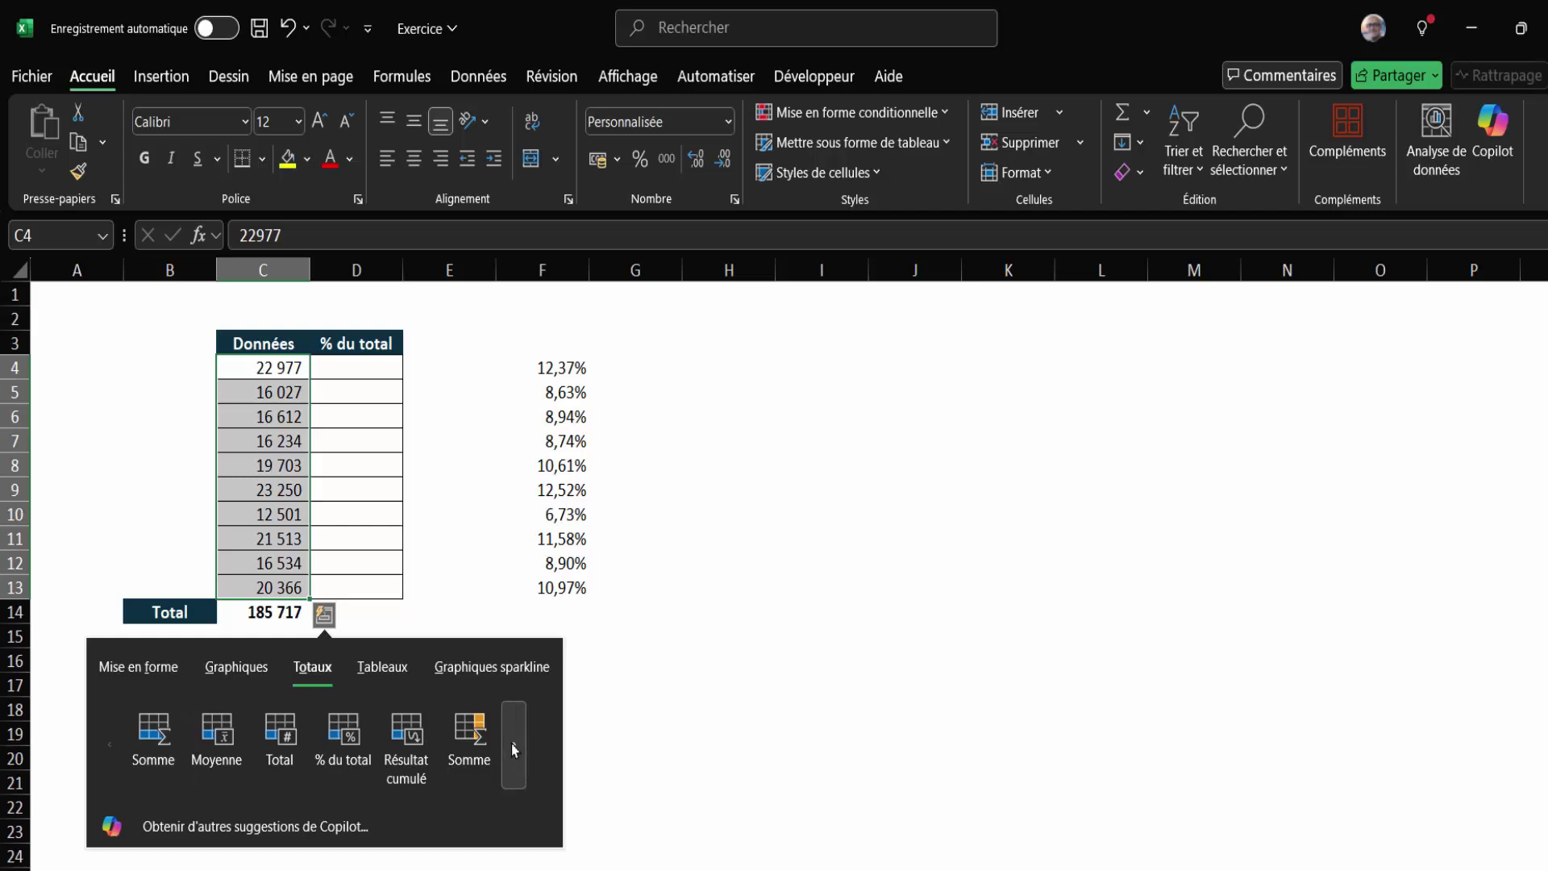
pyautogui.click(513, 750)
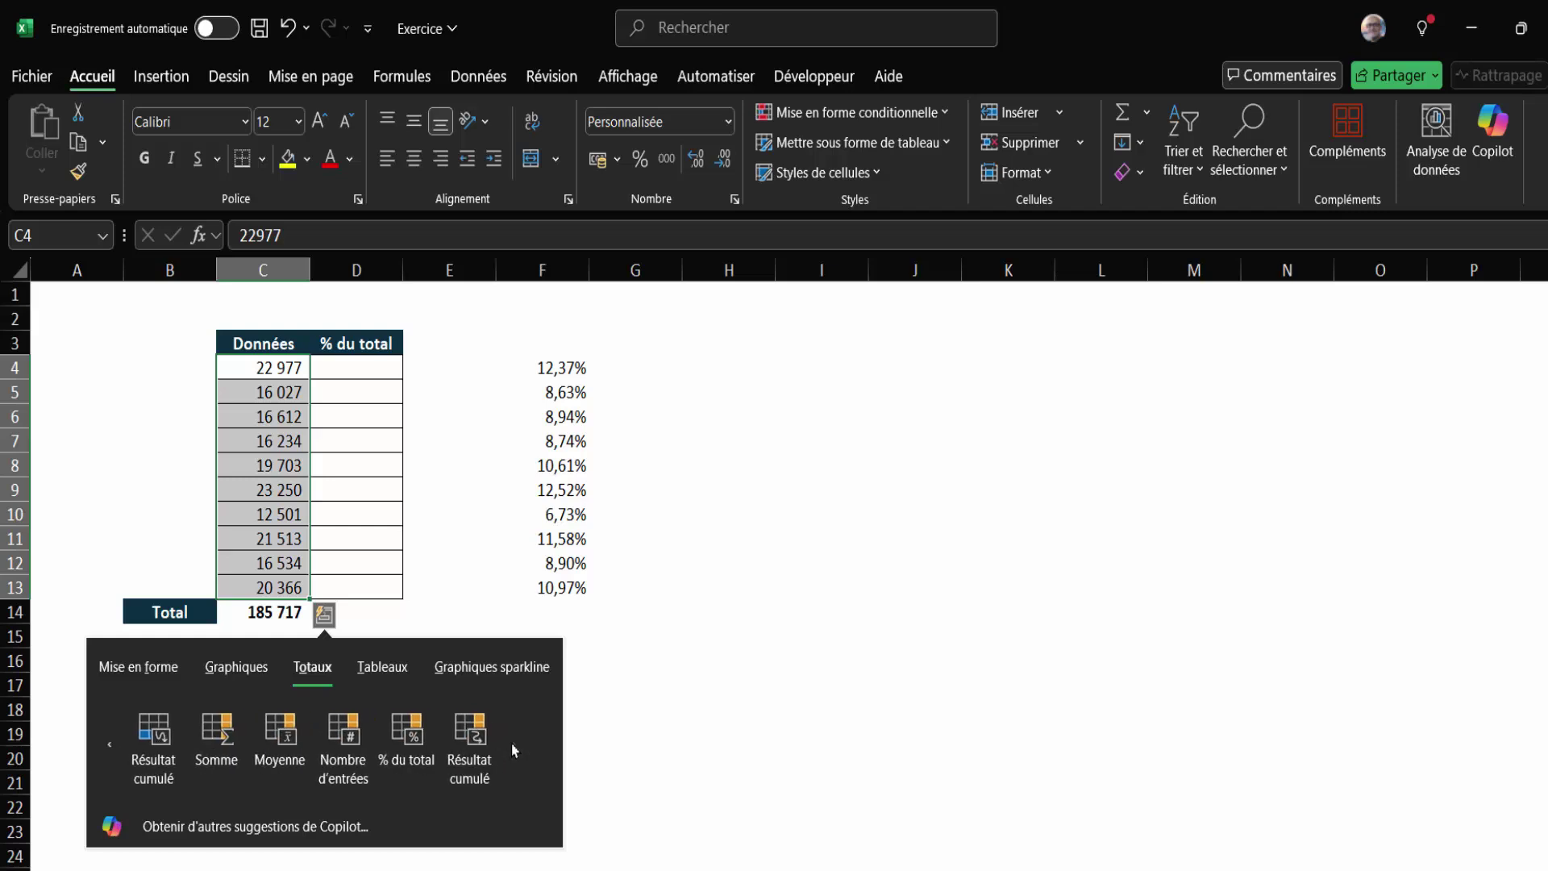
pyautogui.click(406, 734)
pyautogui.click(363, 408)
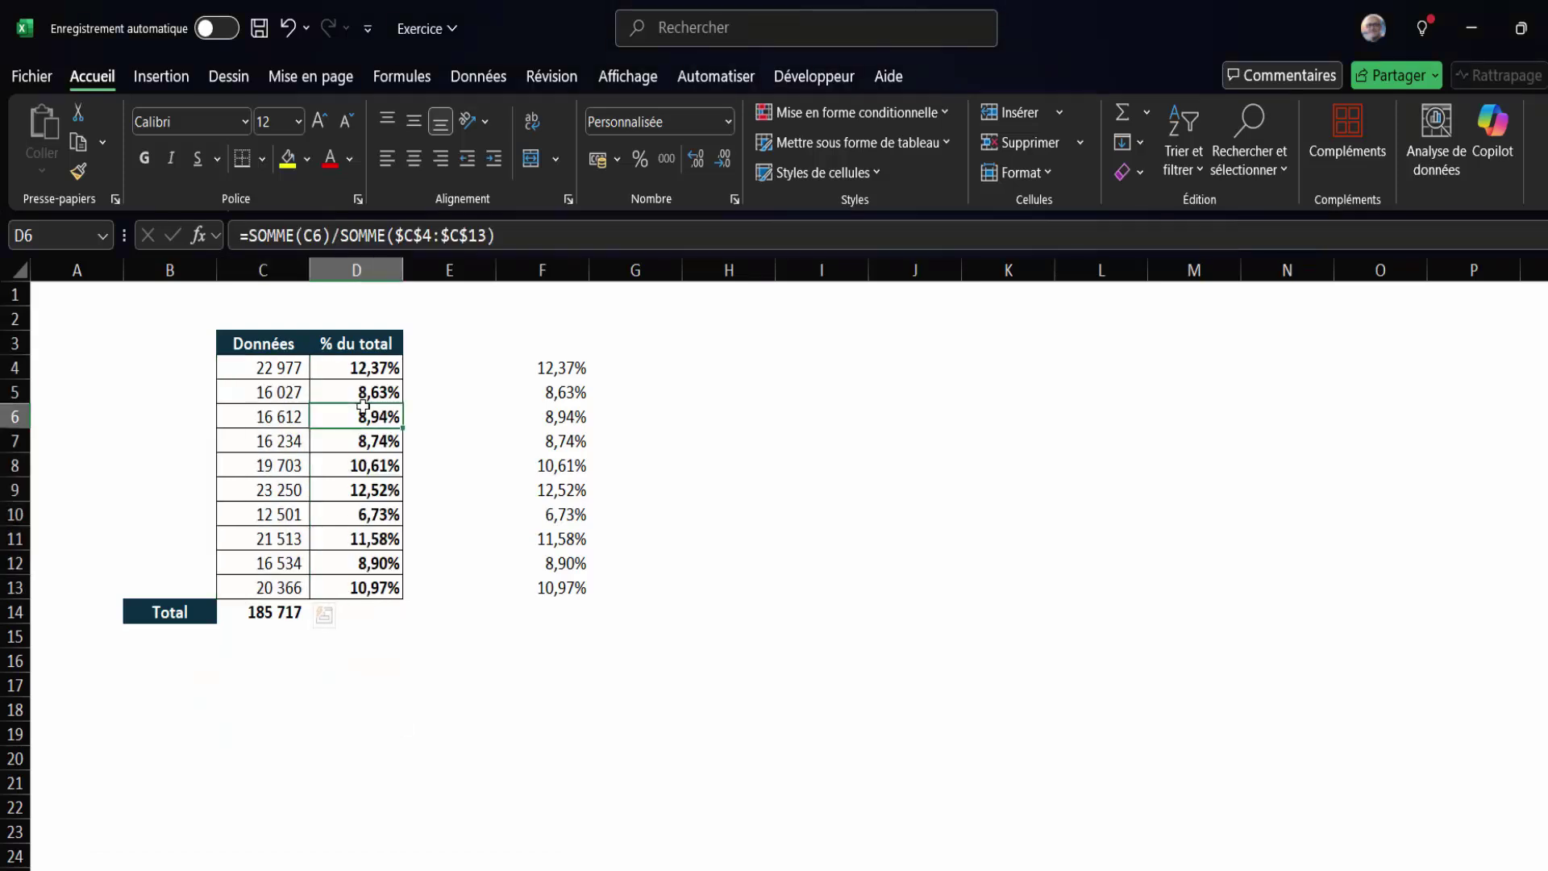